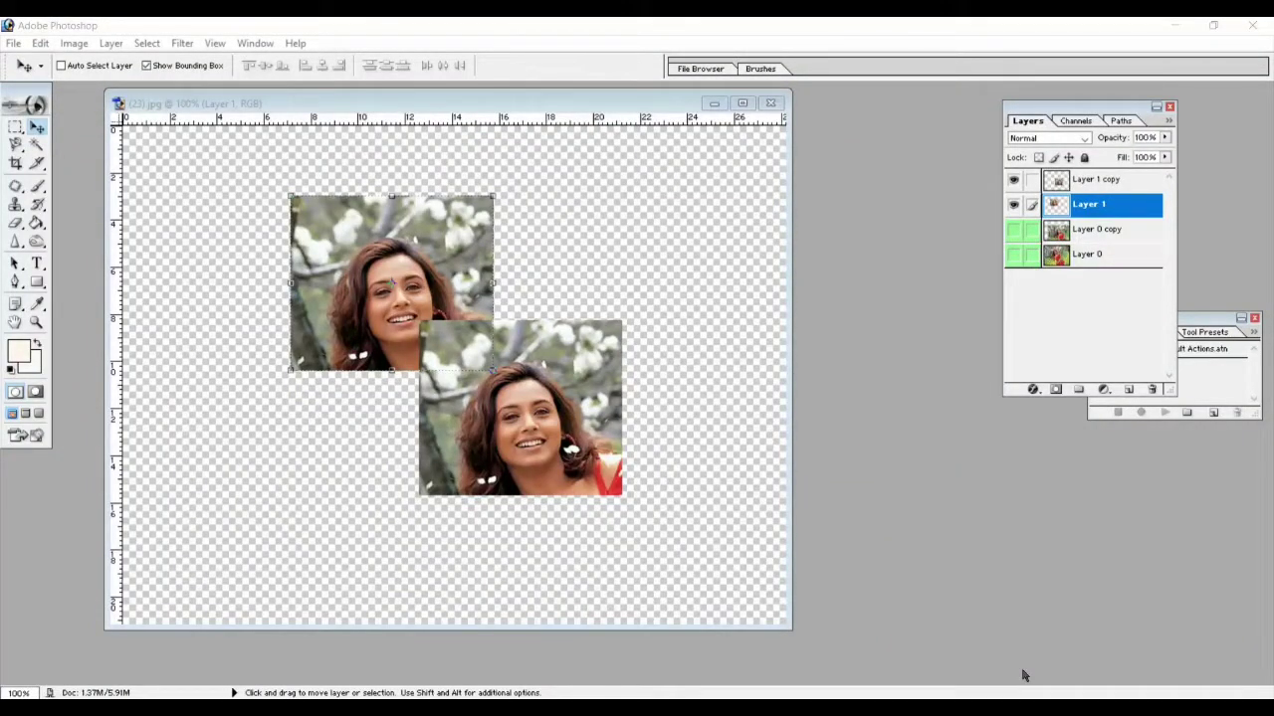
Shift the document window up-left and glance at the Layer menu without choosing anything
click(463, 104)
drag(464, 105, 444, 97)
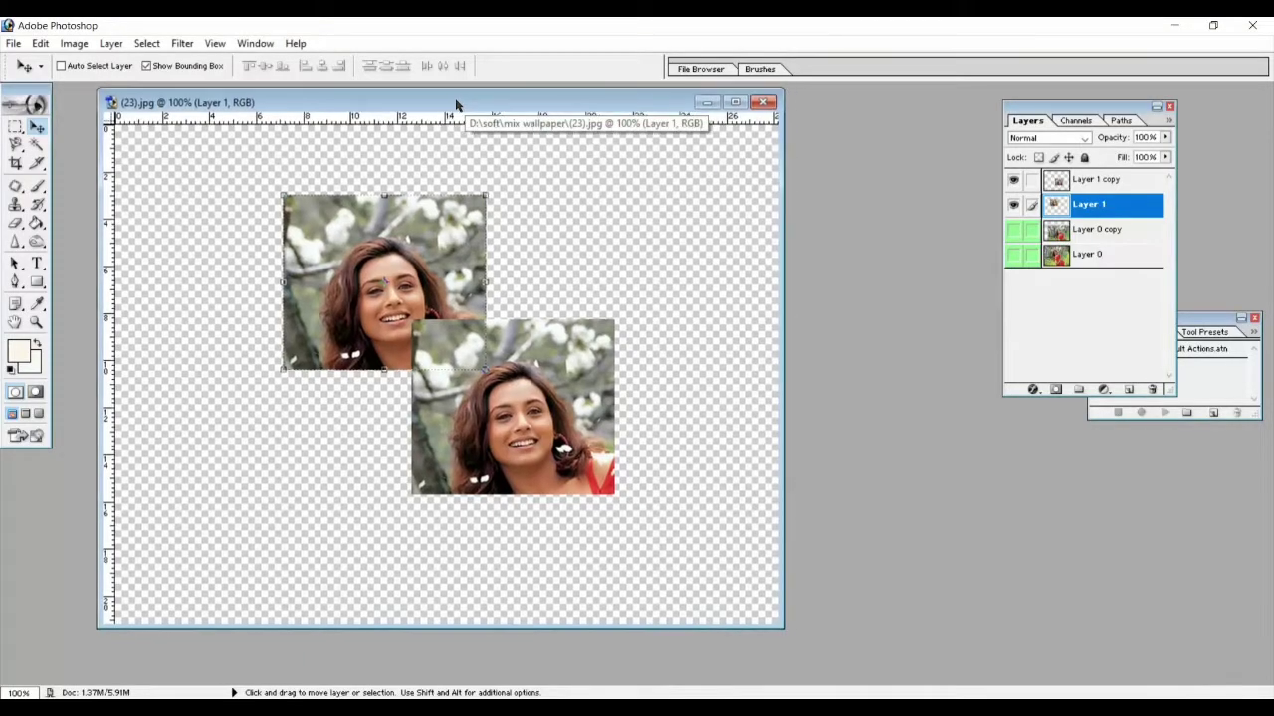
click(113, 44)
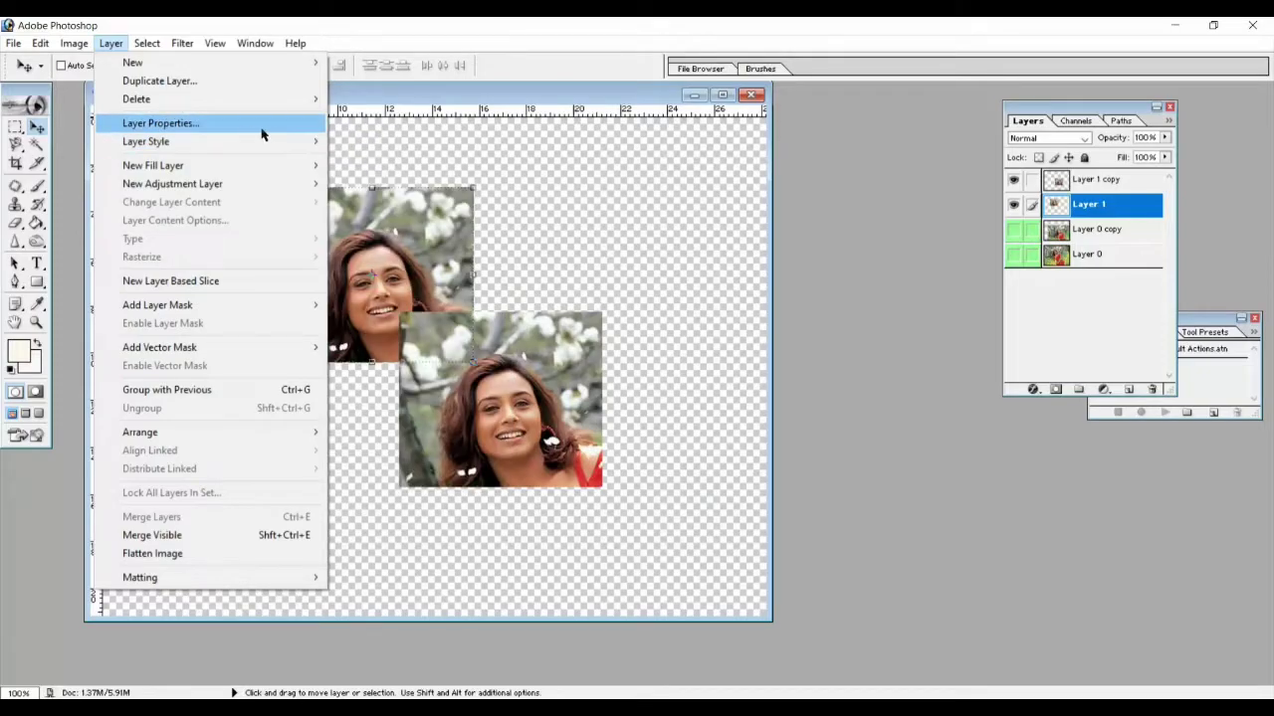
click(473, 104)
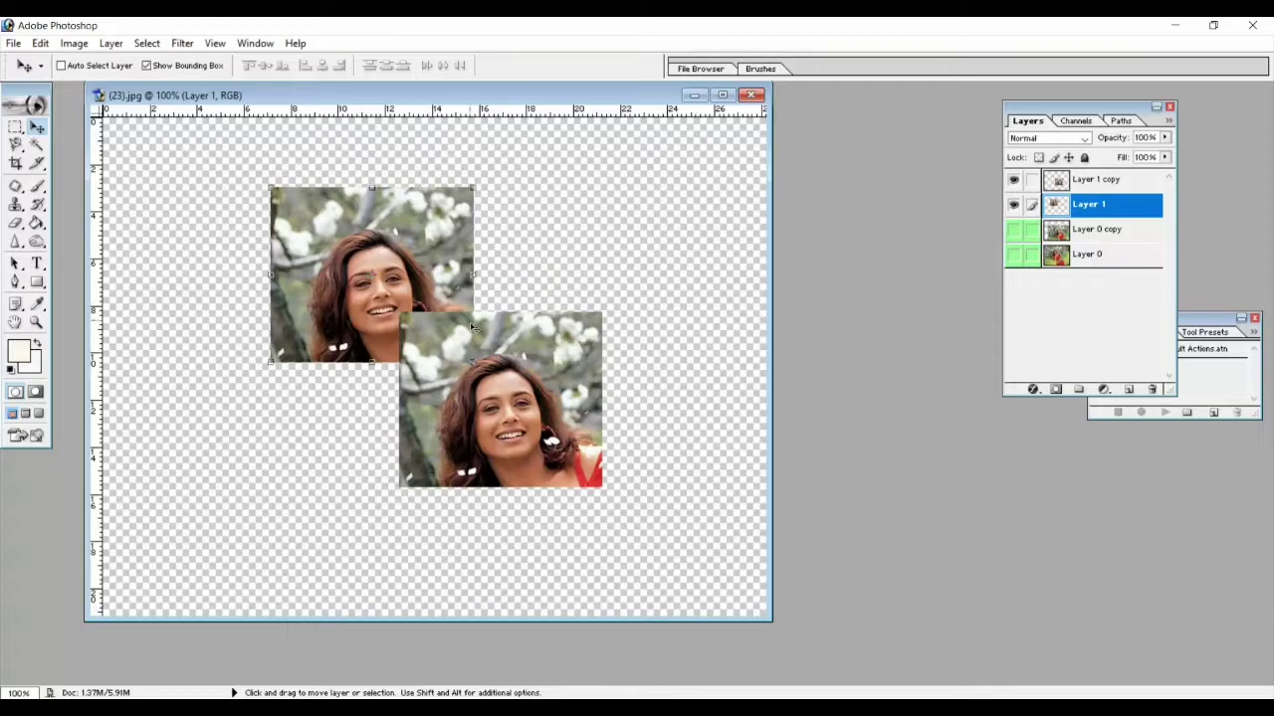
Reposition the upper and lower copies of the woman's photo on the canvas
drag(473, 327, 400, 284)
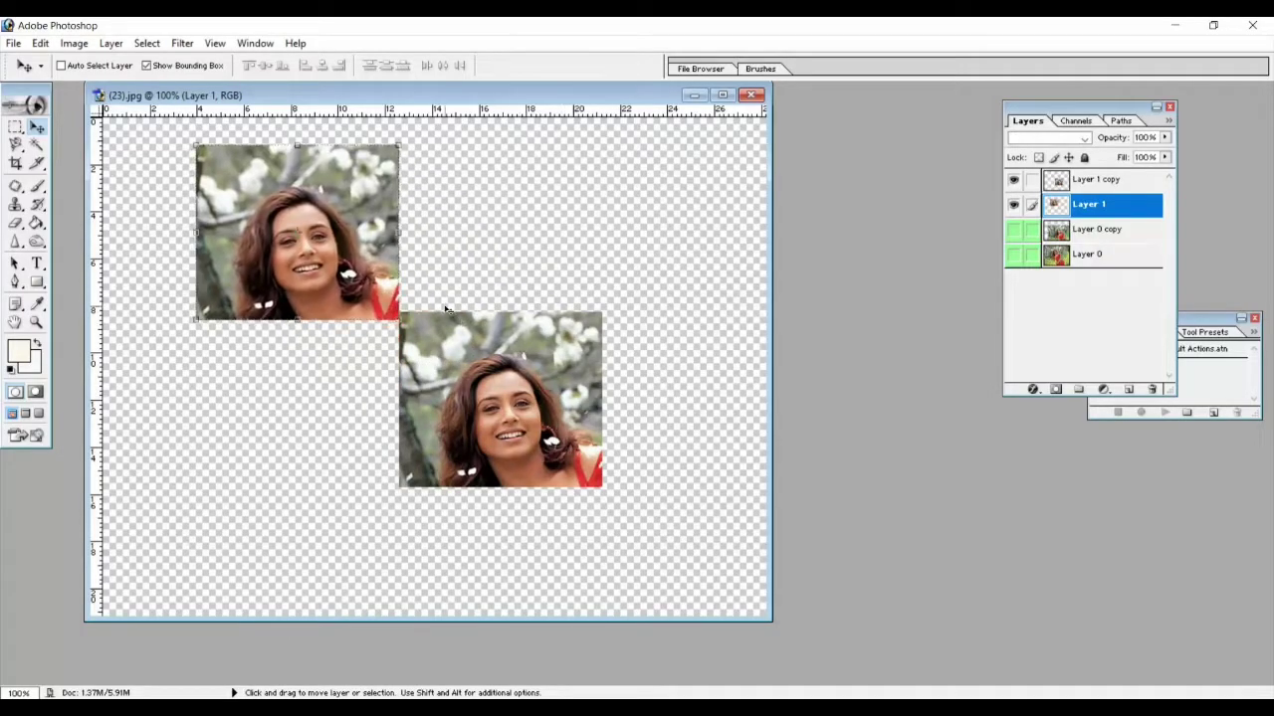
drag(479, 342, 444, 331)
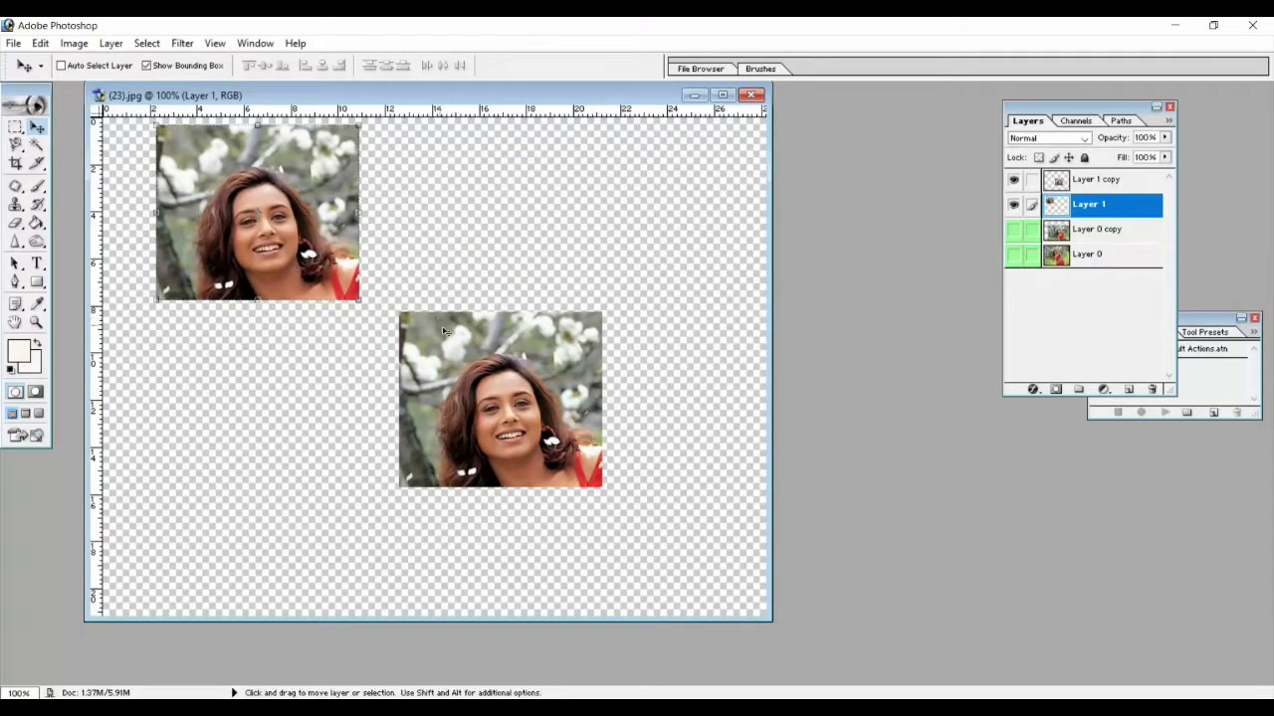
right_click(450, 340)
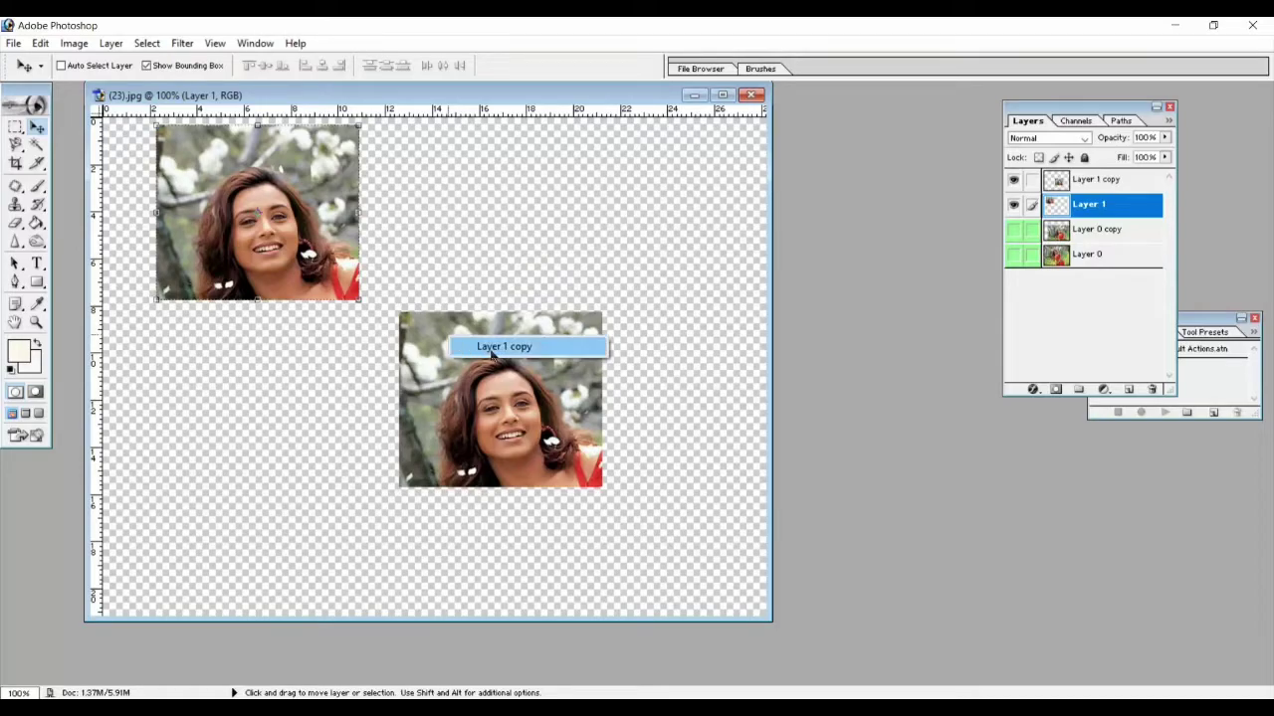
click(491, 348)
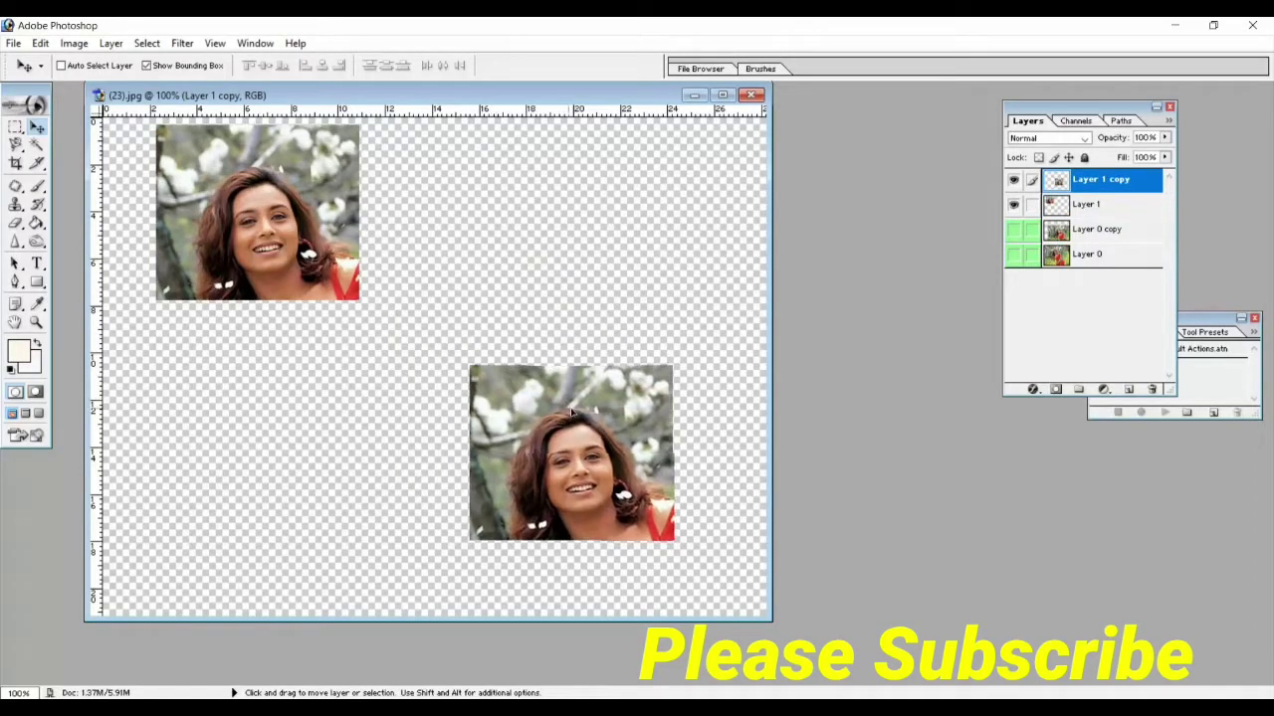
mouse_move(494, 358)
mouse_down()
mouse_move(522, 360)
mouse_move(509, 370)
mouse_up()
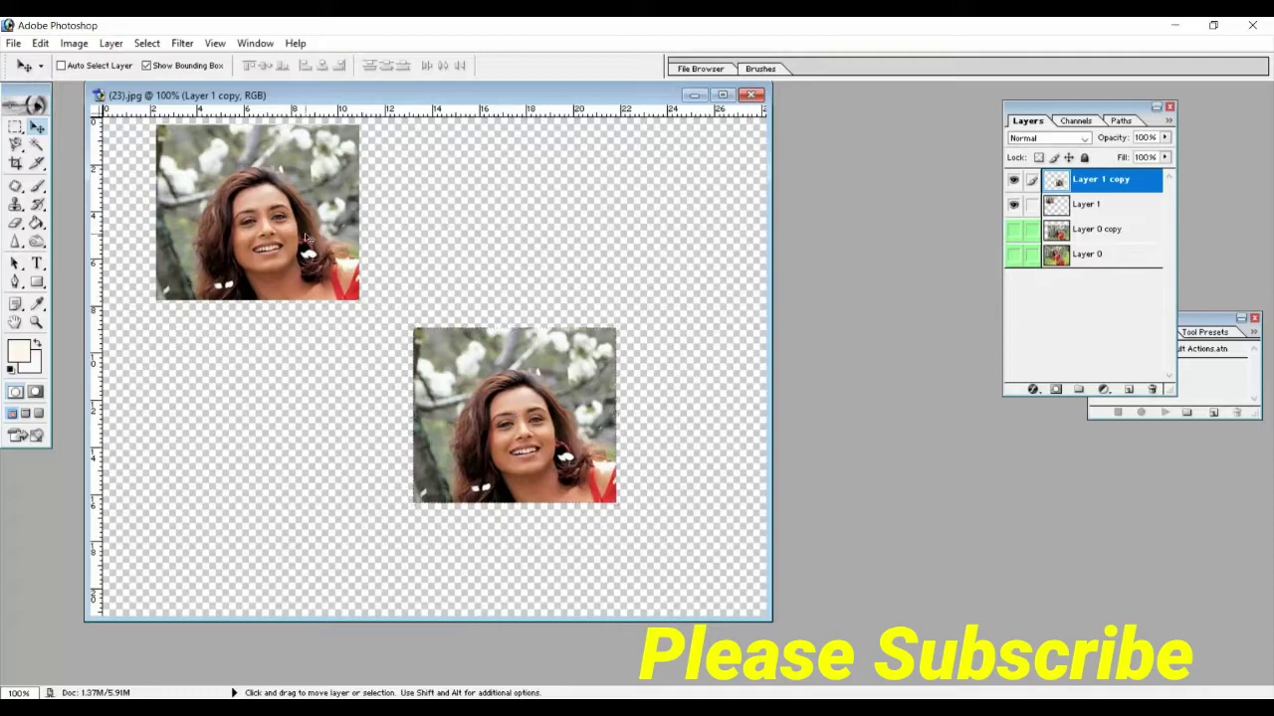
mouse_move(306, 239)
mouse_down()
mouse_move(363, 286)
mouse_move(307, 245)
mouse_up()
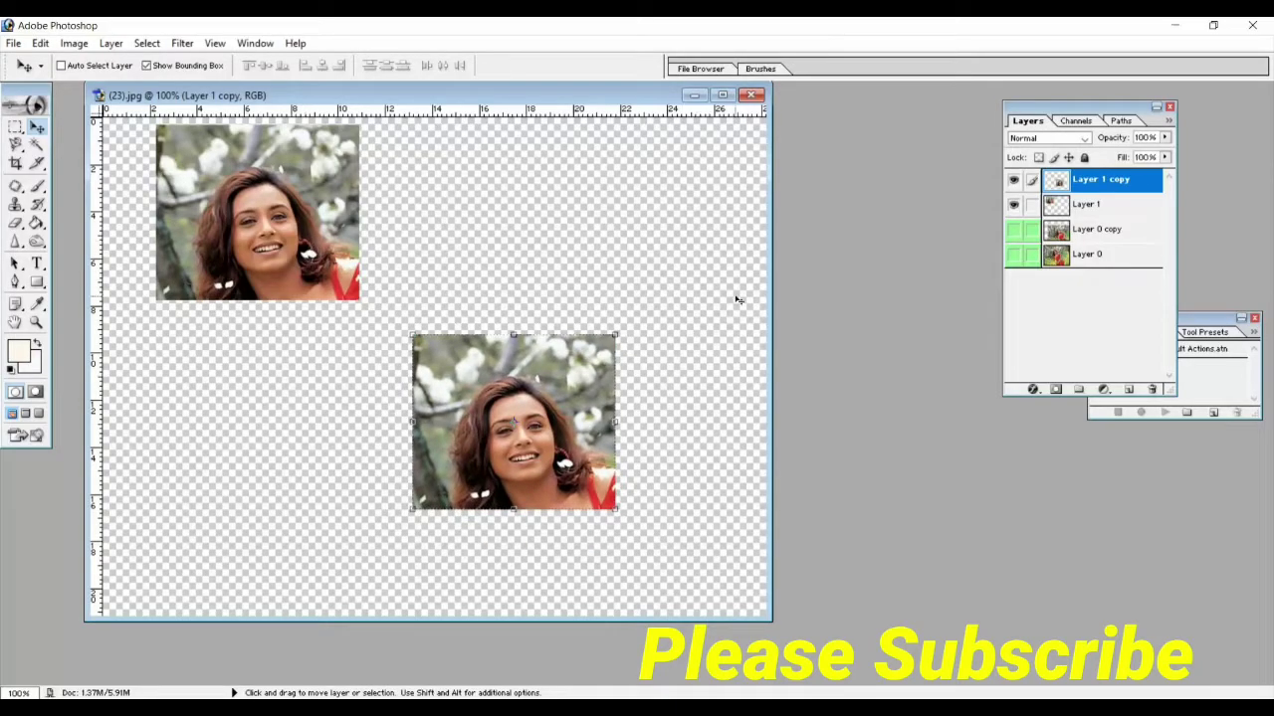
Drag Layer 1's photo so it overlaps the lower photo's top-left corner
click(1106, 203)
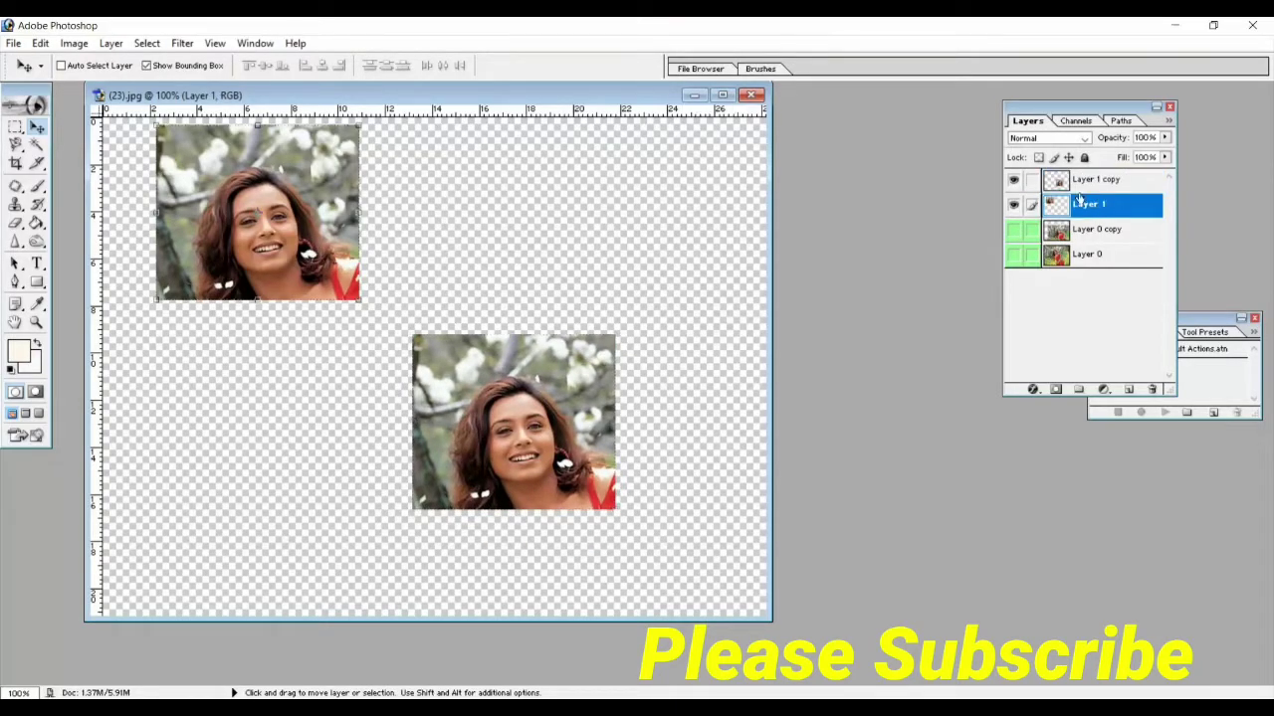
click(1078, 182)
click(1074, 210)
drag(282, 199, 356, 257)
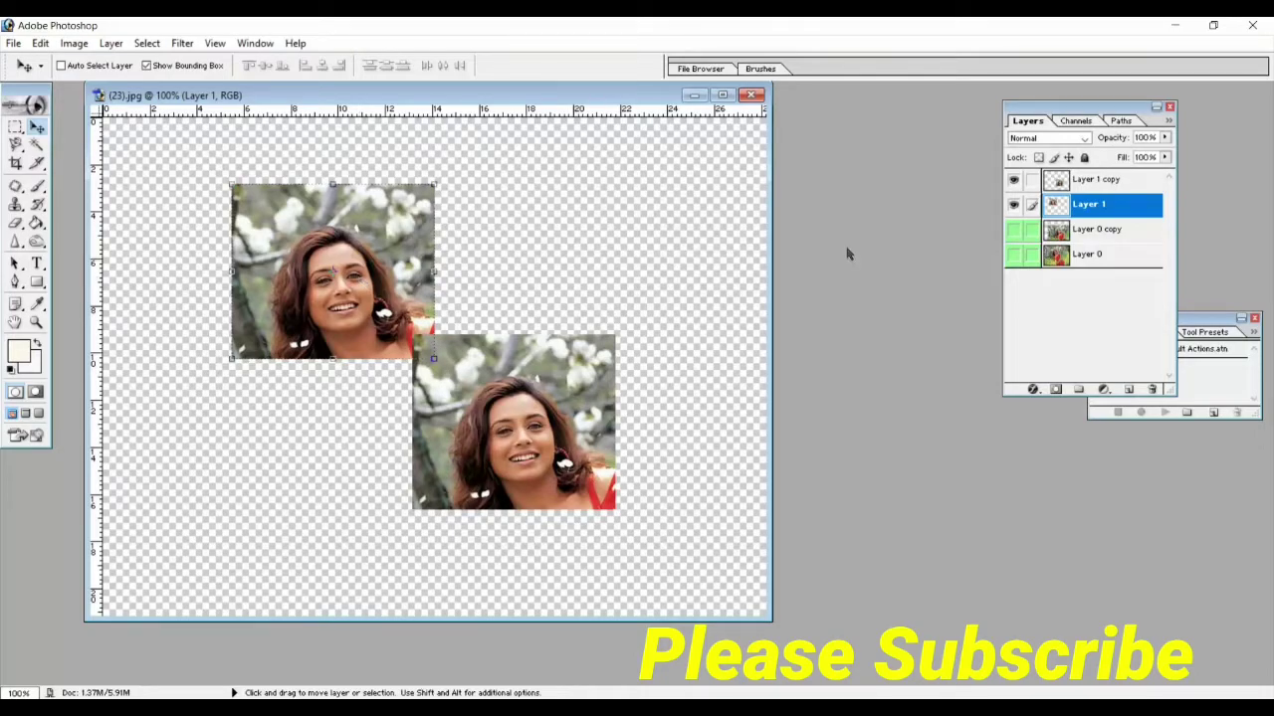
Hide Layer 1 and reveal the Layer 0 Saathiya poster background
click(1016, 207)
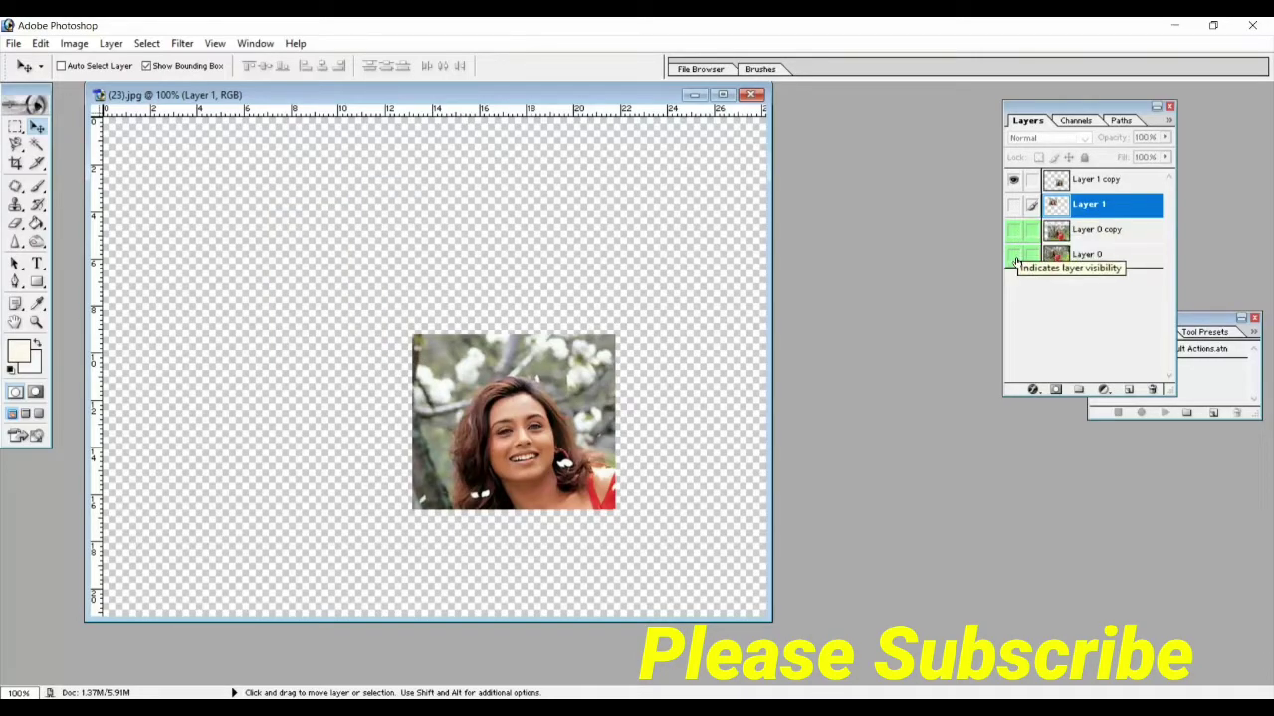
click(1014, 256)
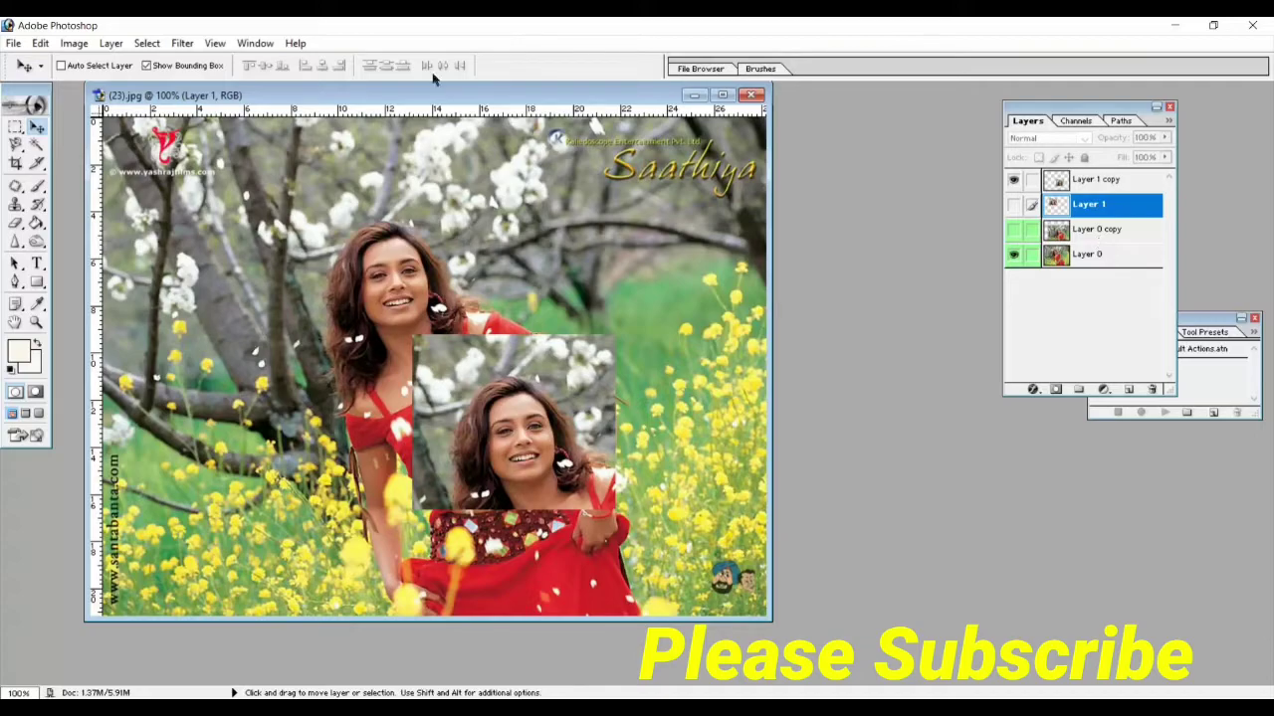
click(111, 43)
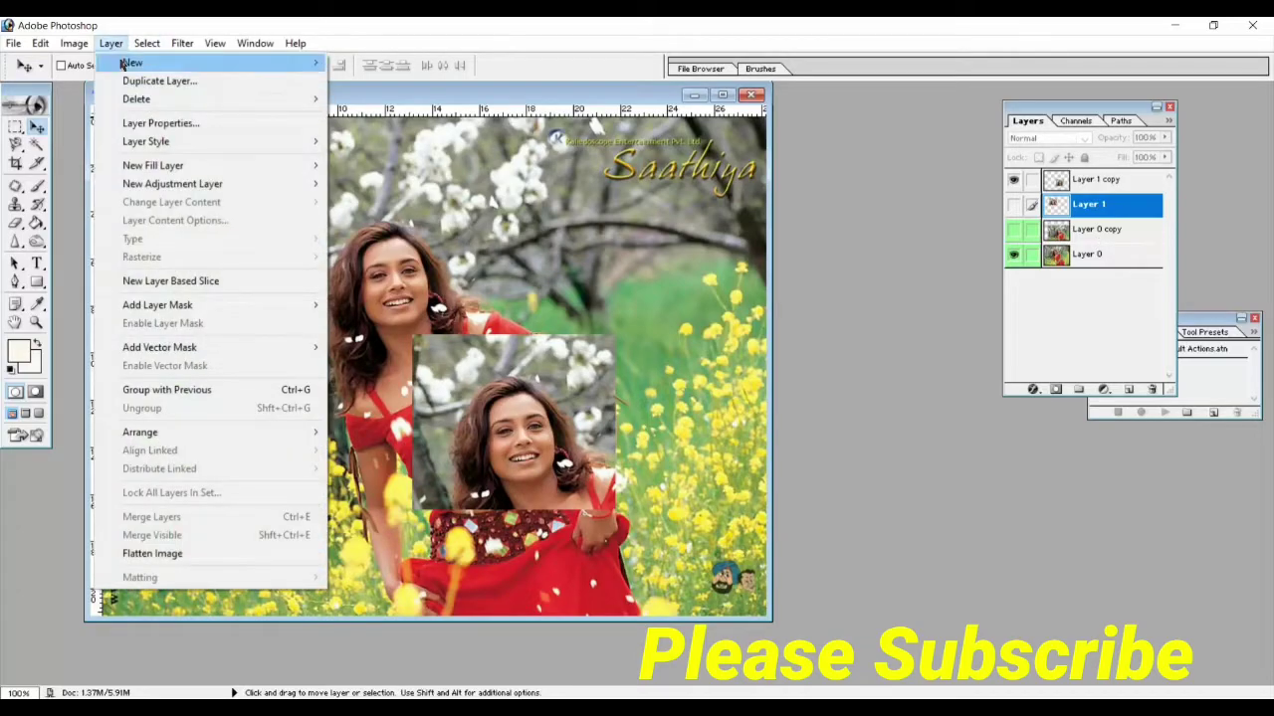
mouse_move(137, 98)
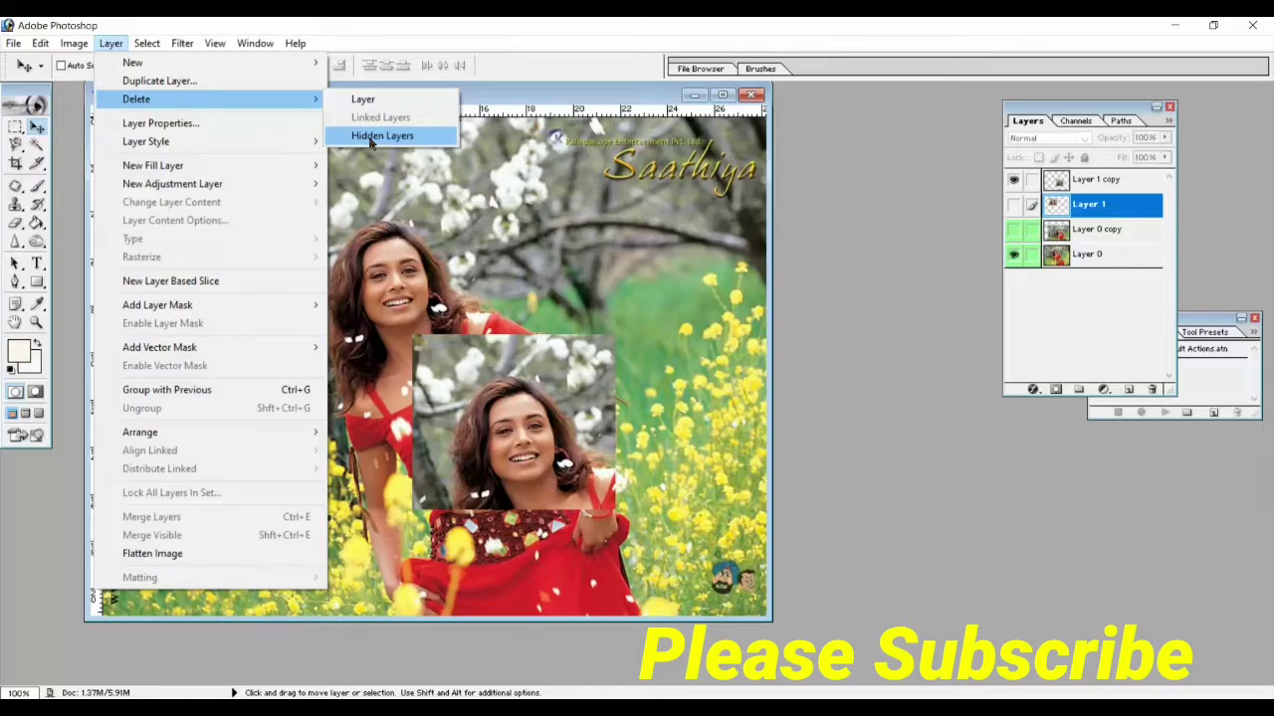
Delete the hidden layers and move the inset photo right beside the poster woman
click(370, 138)
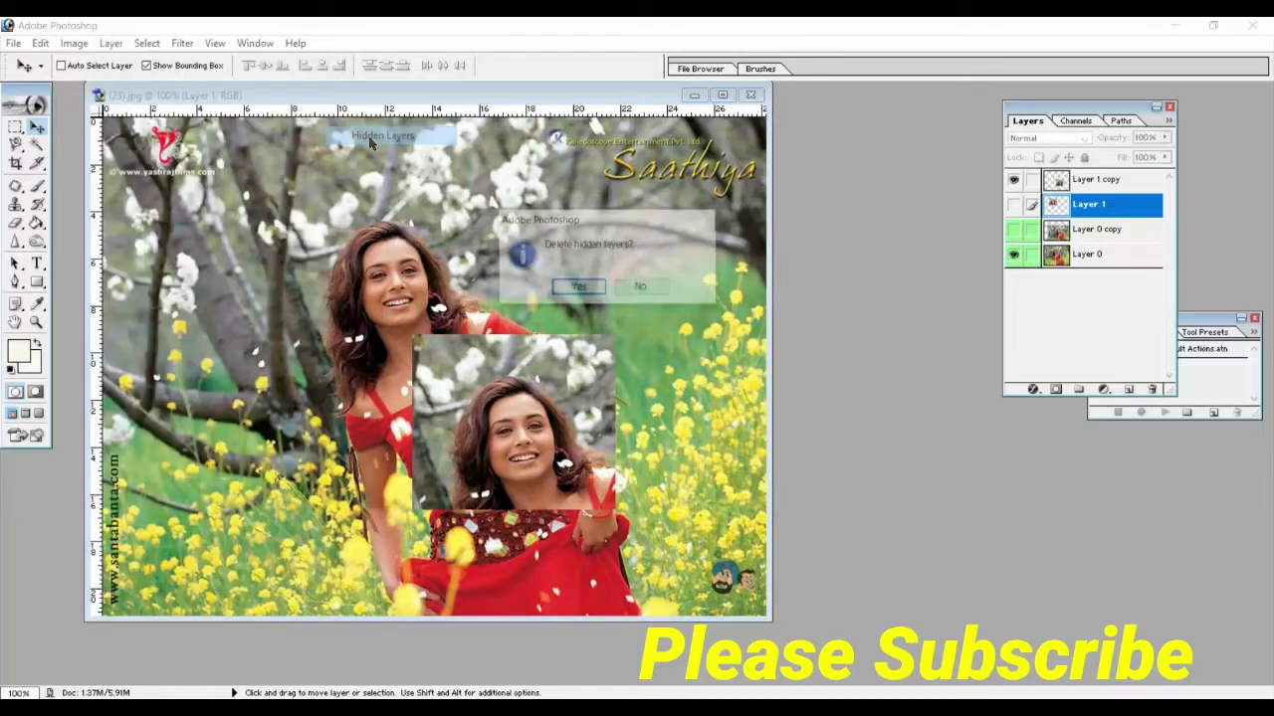
click(579, 288)
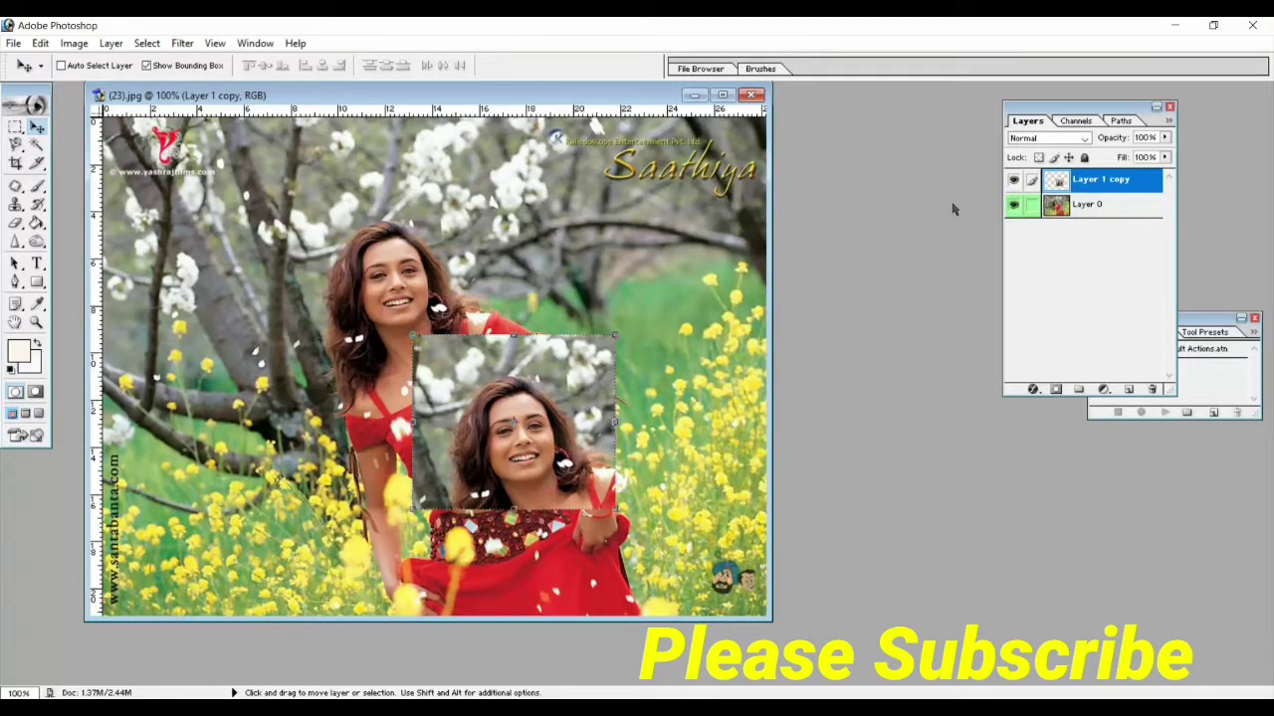
mouse_move(551, 374)
mouse_down()
mouse_move(543, 289)
mouse_move(597, 263)
mouse_move(627, 360)
mouse_up()
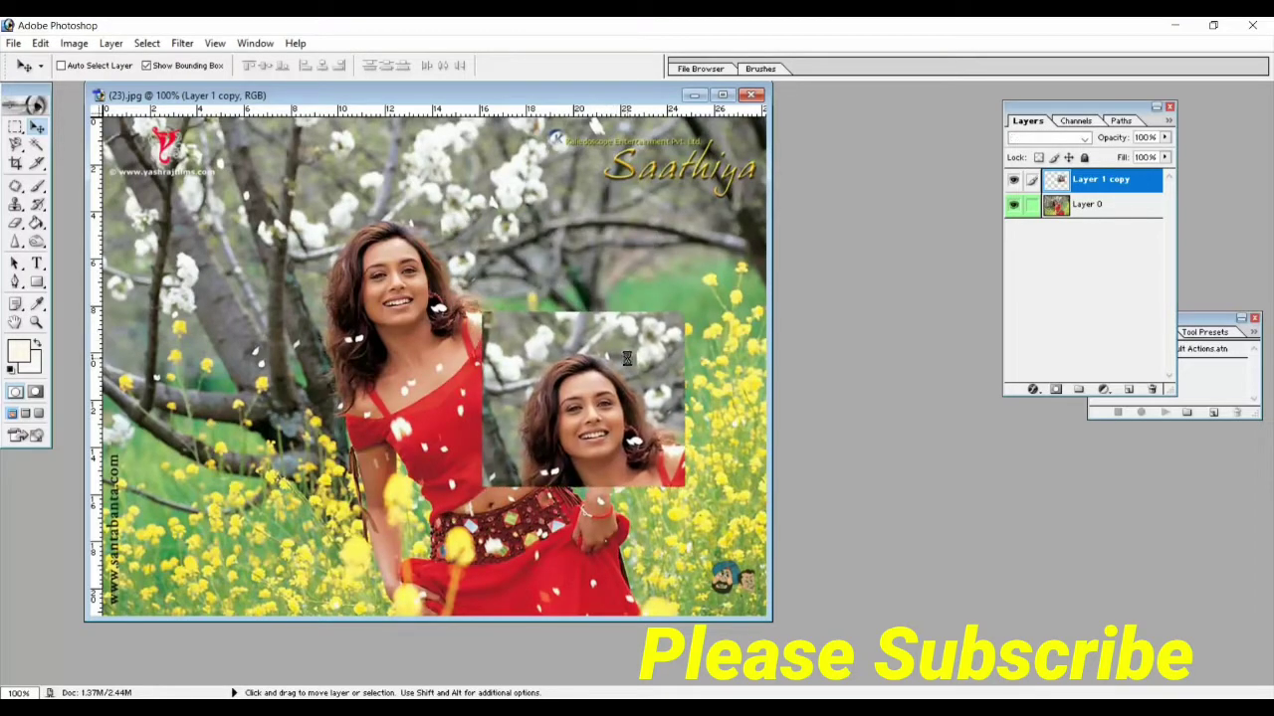
Set Layer 1 copy's colour label to Orange in Layer Properties
click(147, 43)
mouse_move(110, 42)
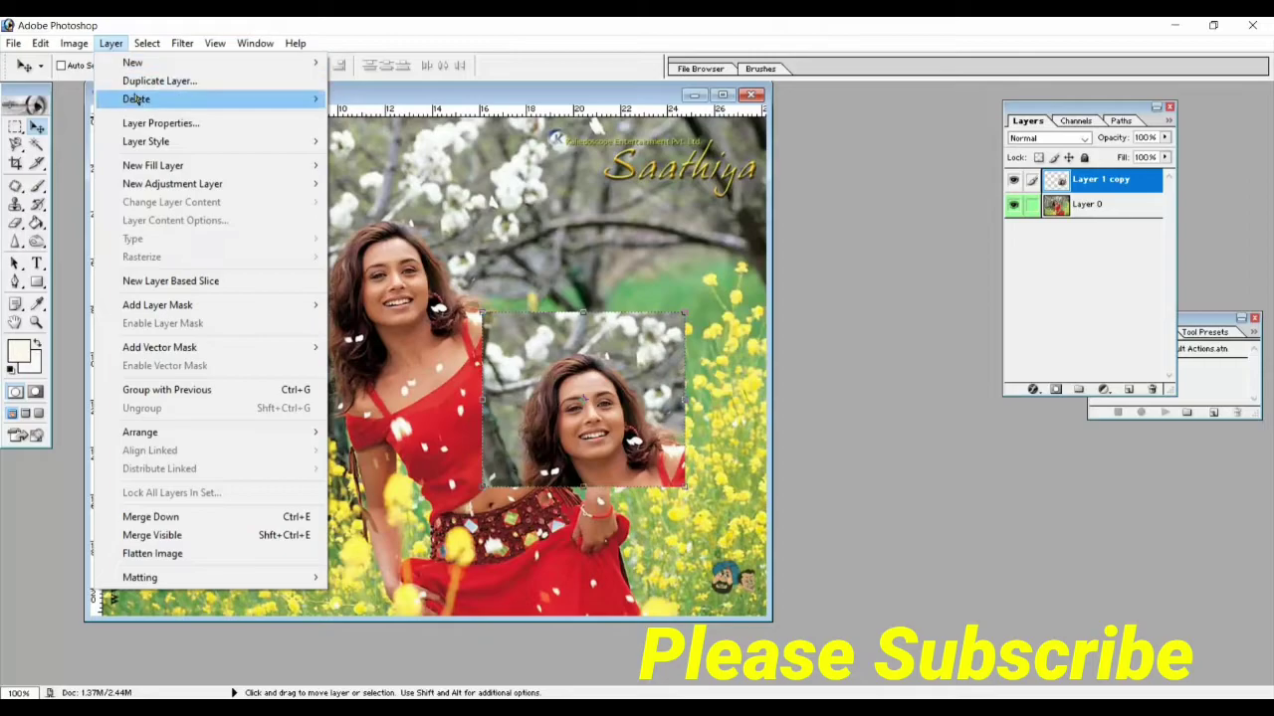
click(144, 123)
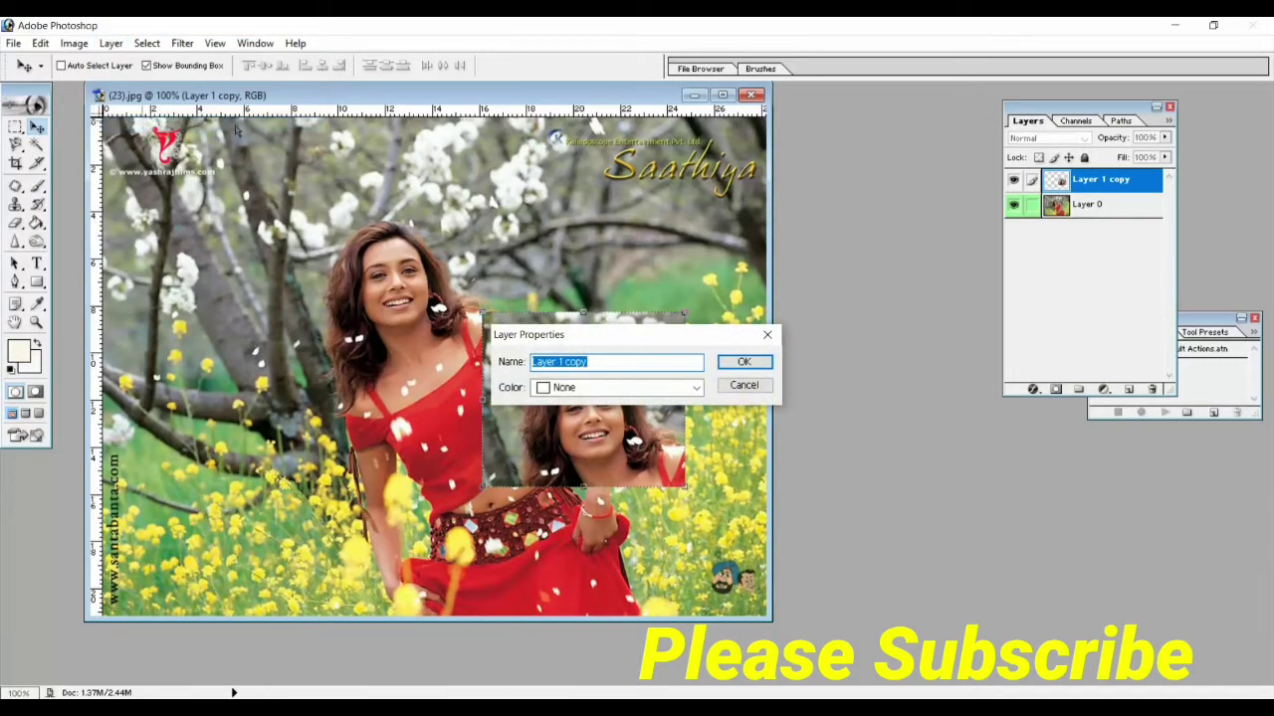
click(699, 396)
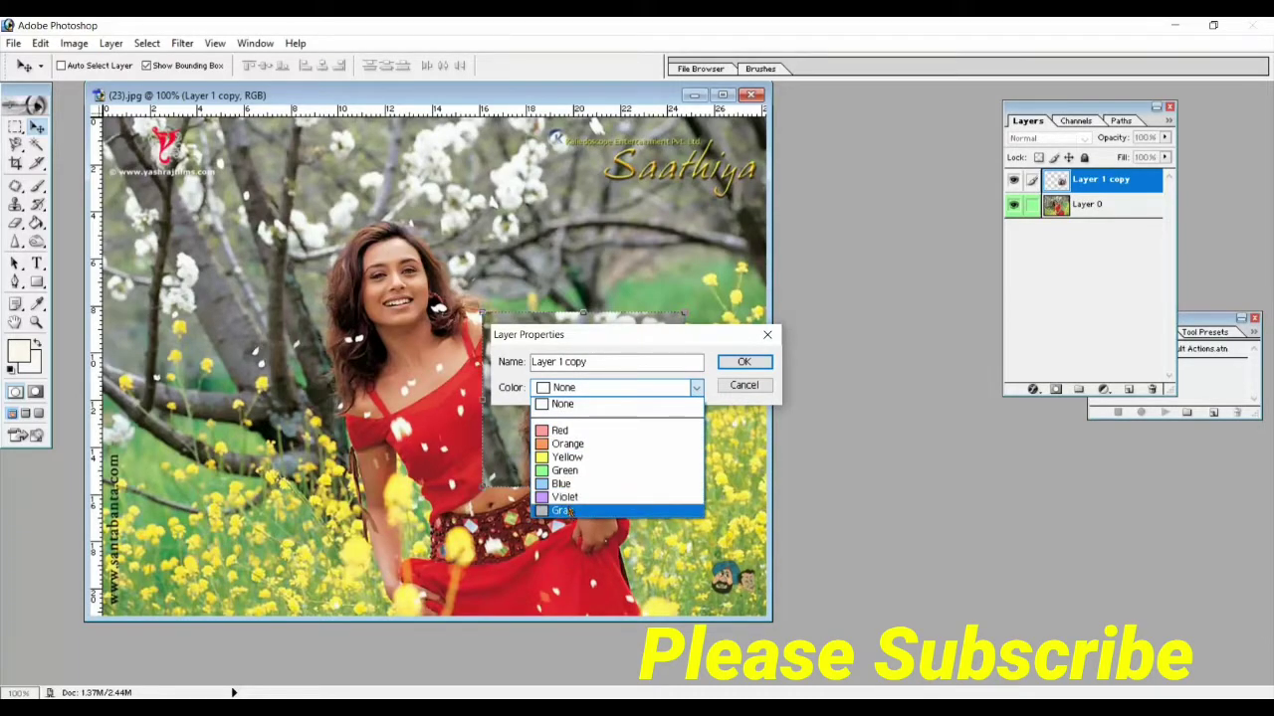
click(564, 472)
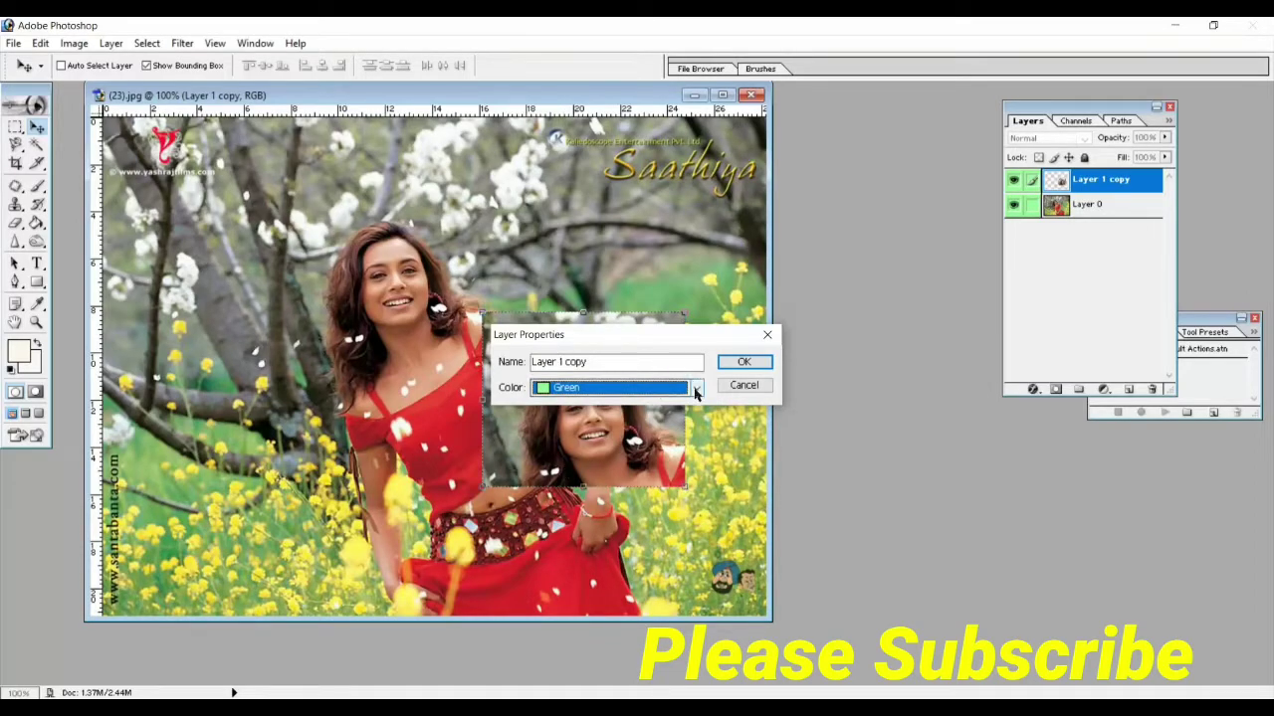
click(693, 388)
click(567, 445)
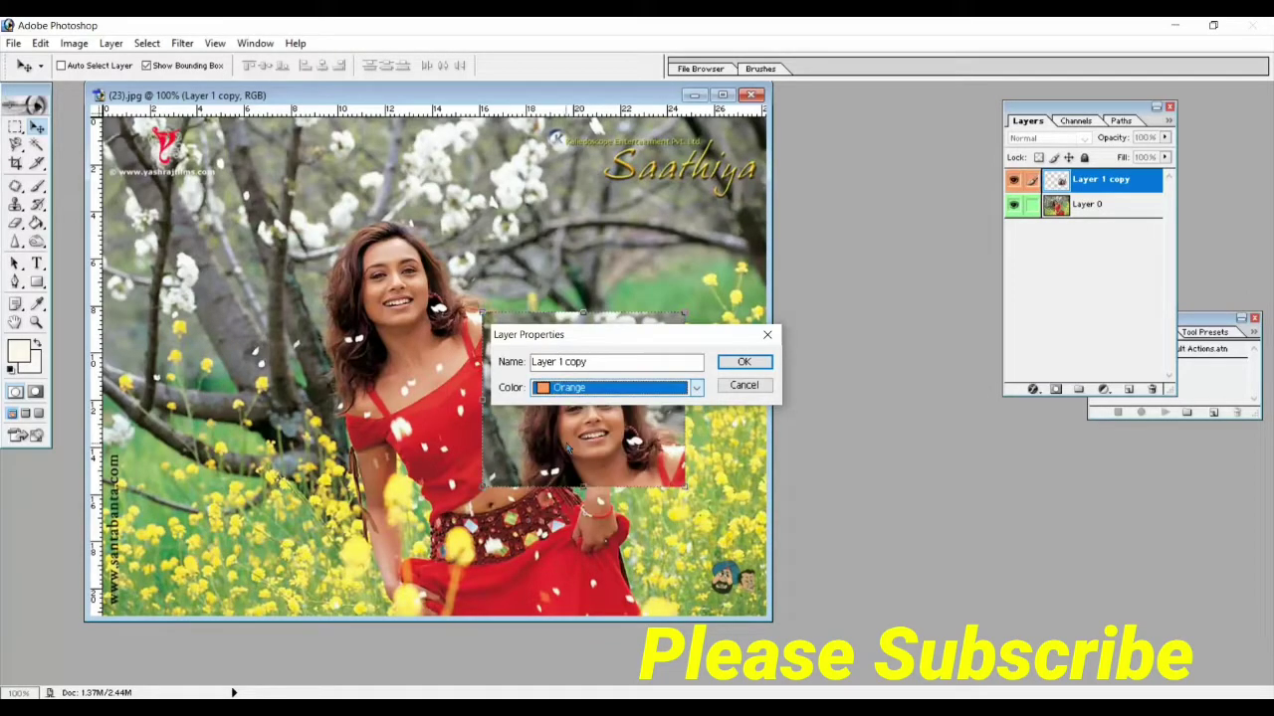
click(744, 364)
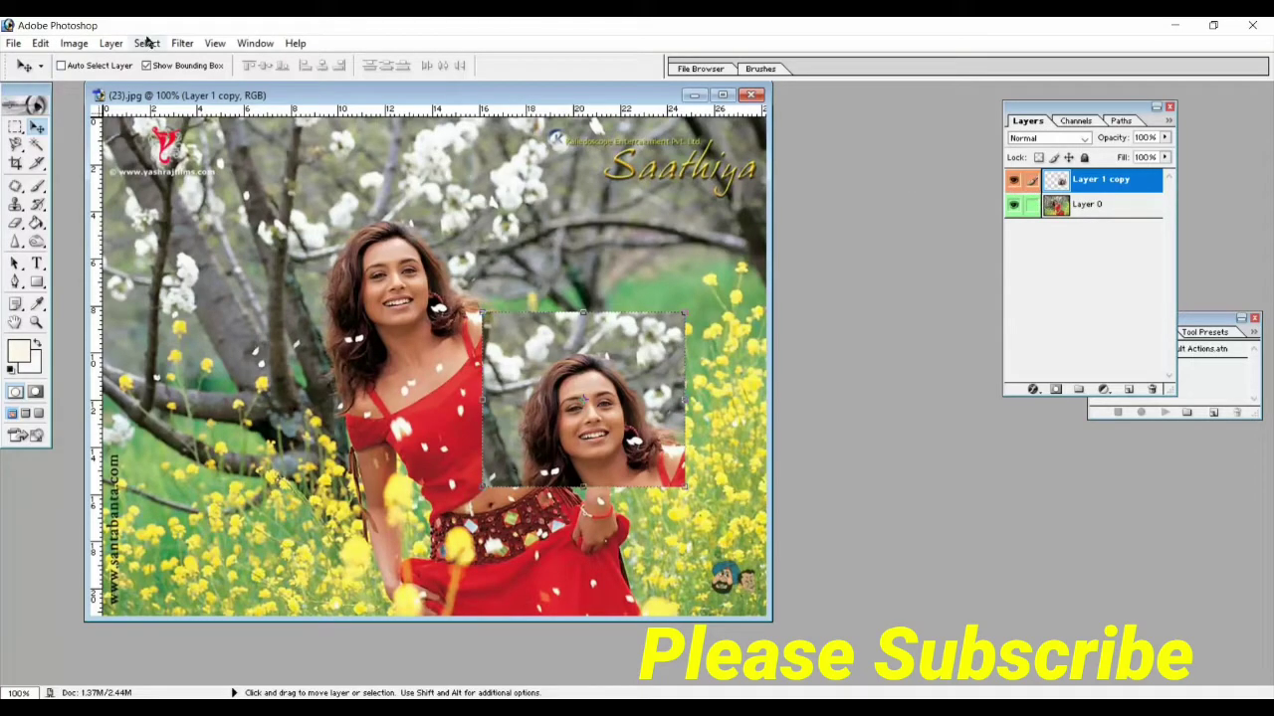
Open Blending Options for Layer 1 copy and move the Layer Style dialog aside
click(111, 43)
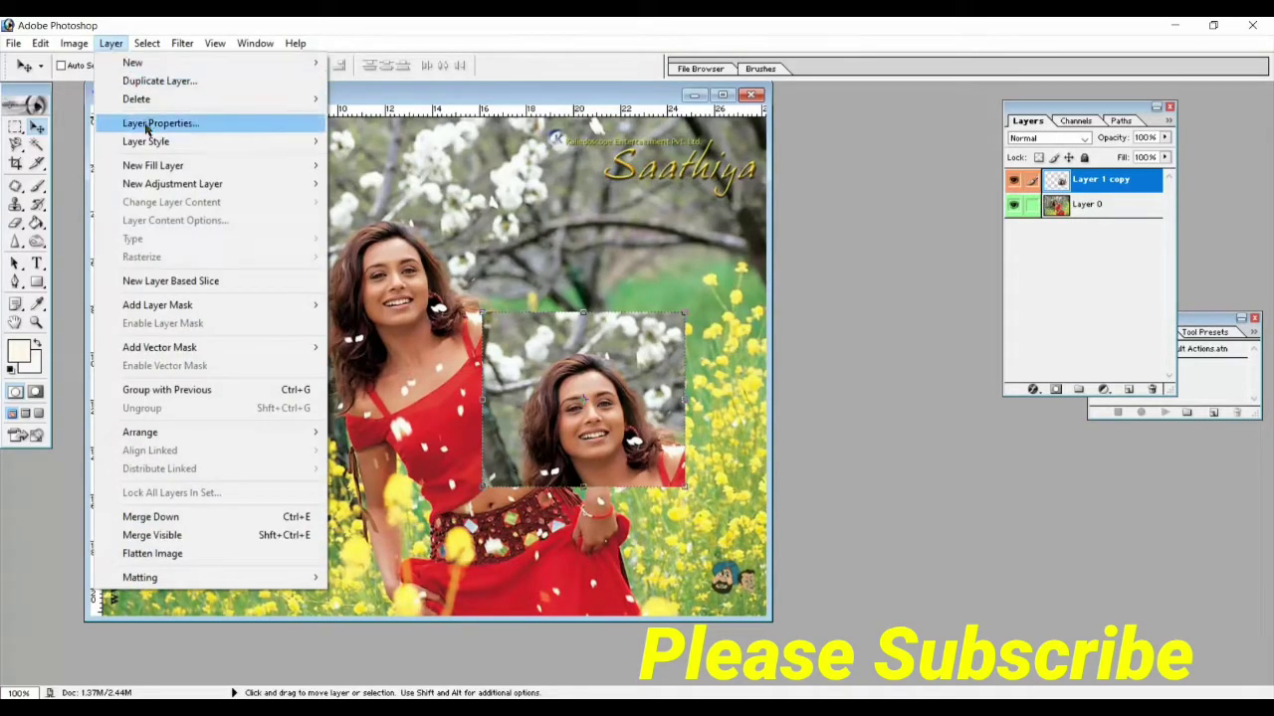
mouse_move(145, 141)
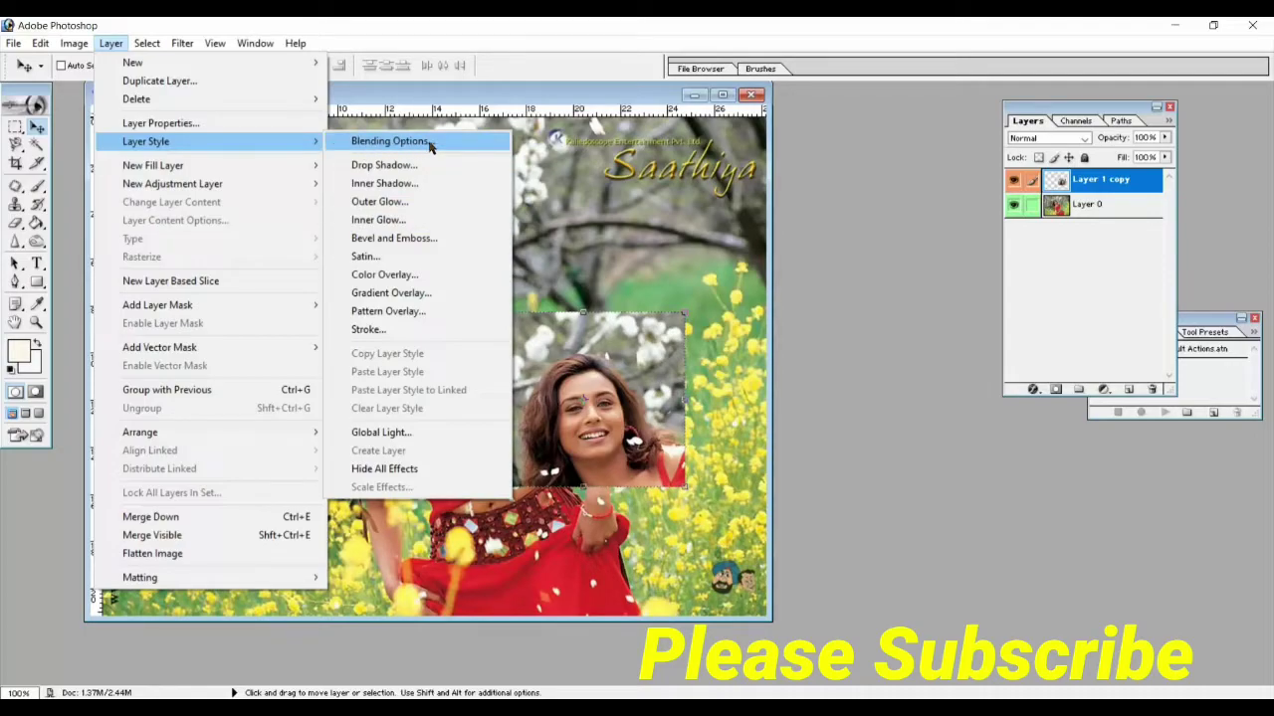
click(429, 142)
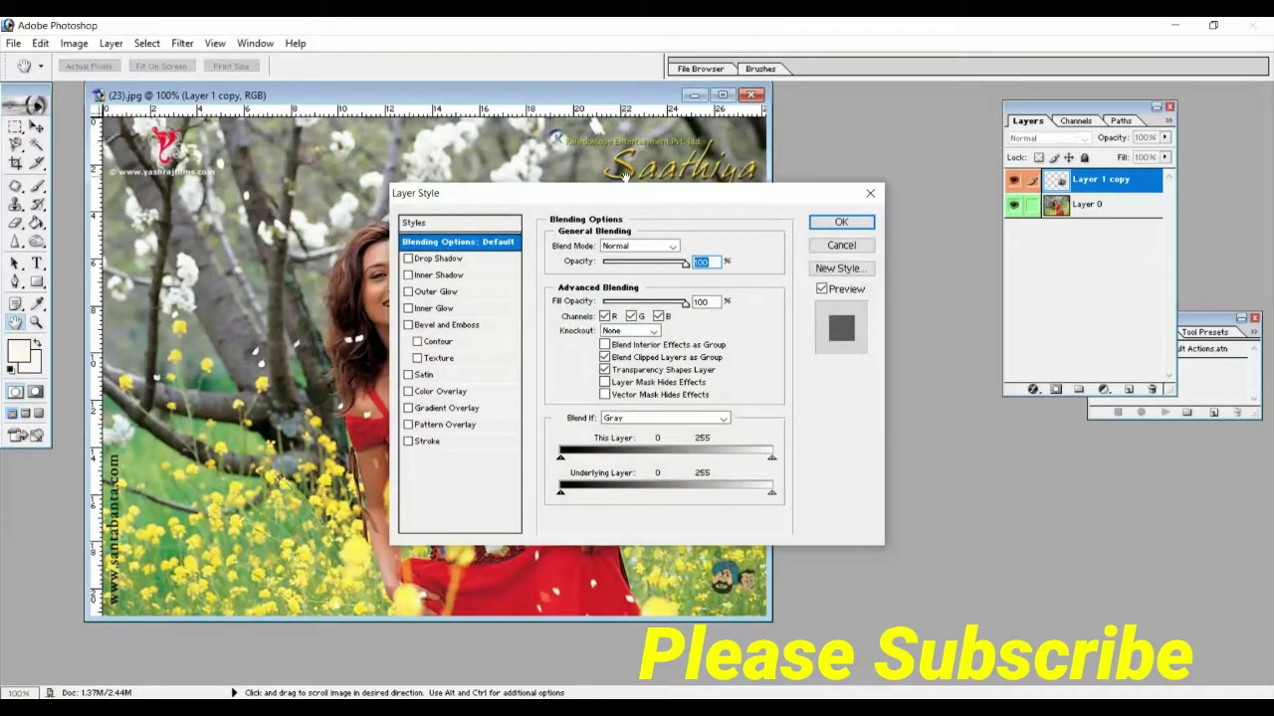
drag(645, 201, 949, 166)
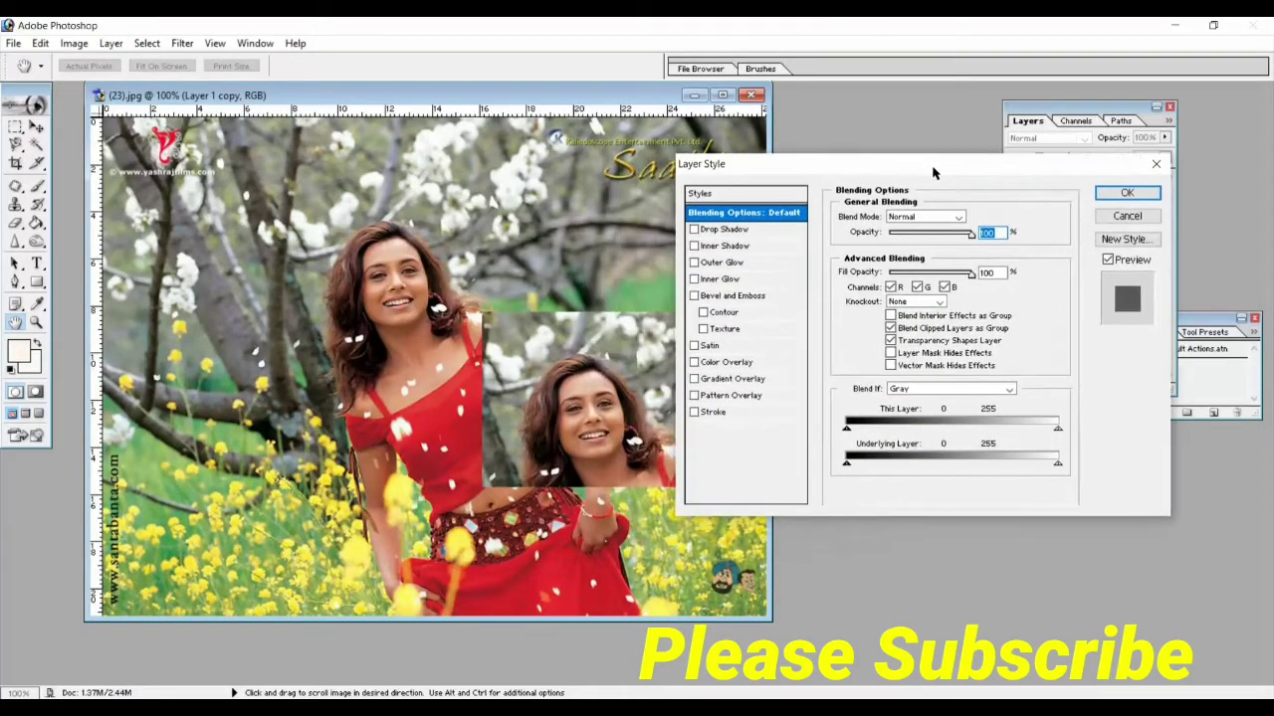
Enable a default Drop Shadow (75% opacity, 5 px distance), then return to Blending Options
click(732, 228)
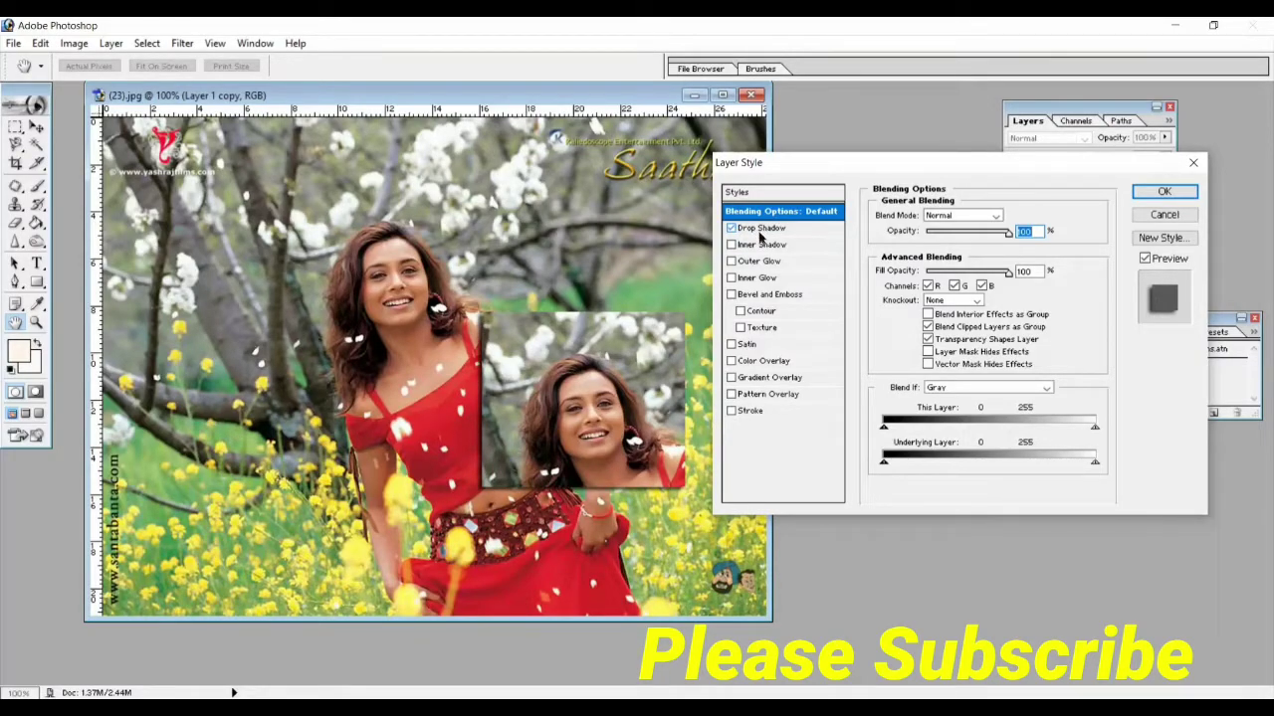
click(732, 229)
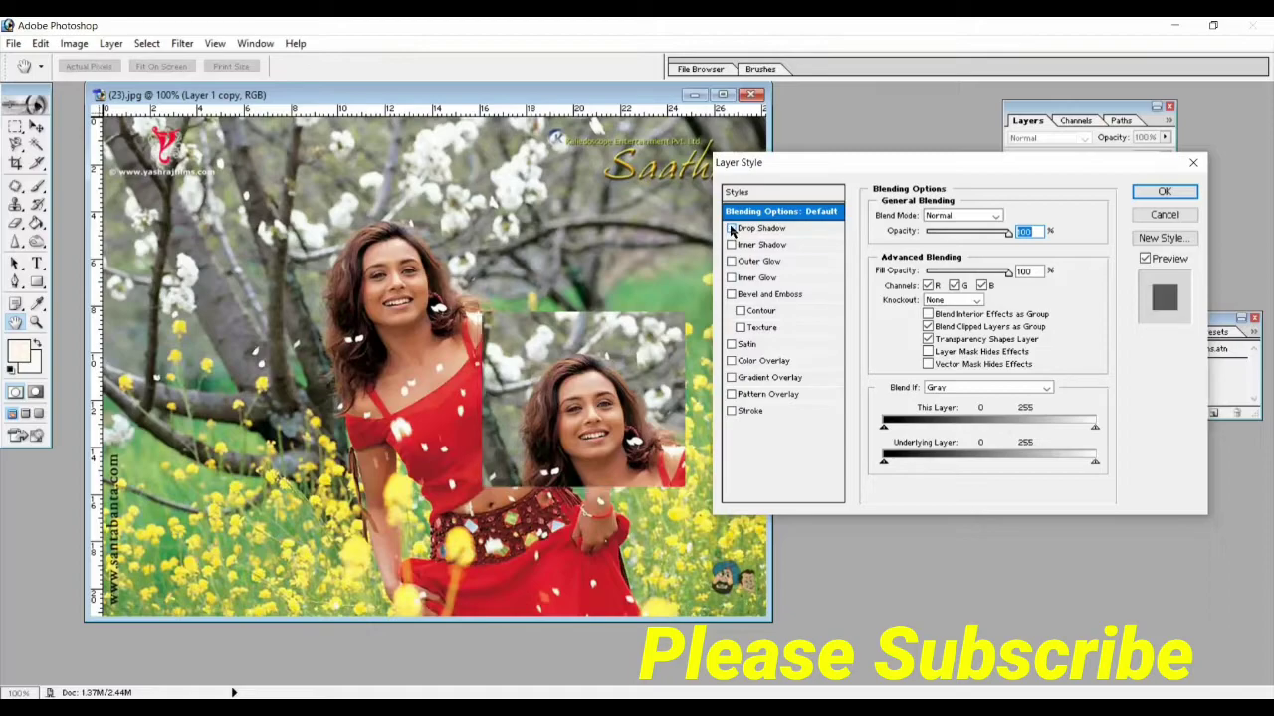
click(733, 229)
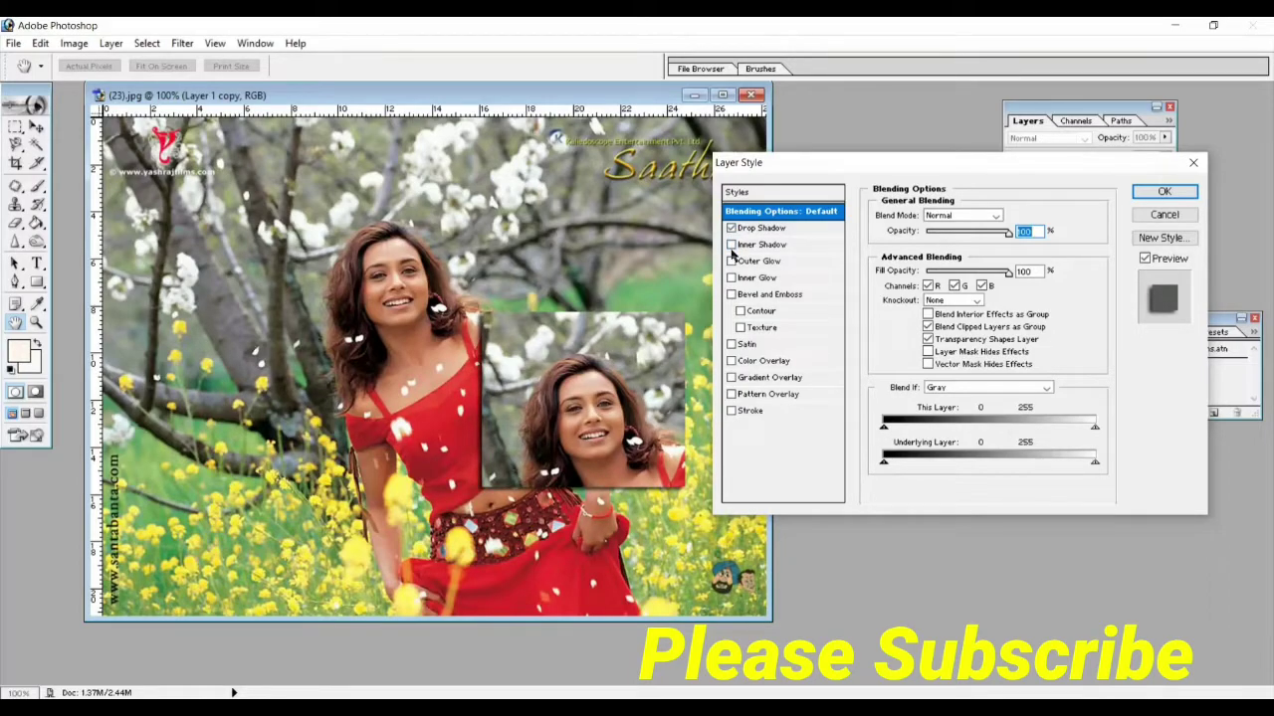
click(731, 229)
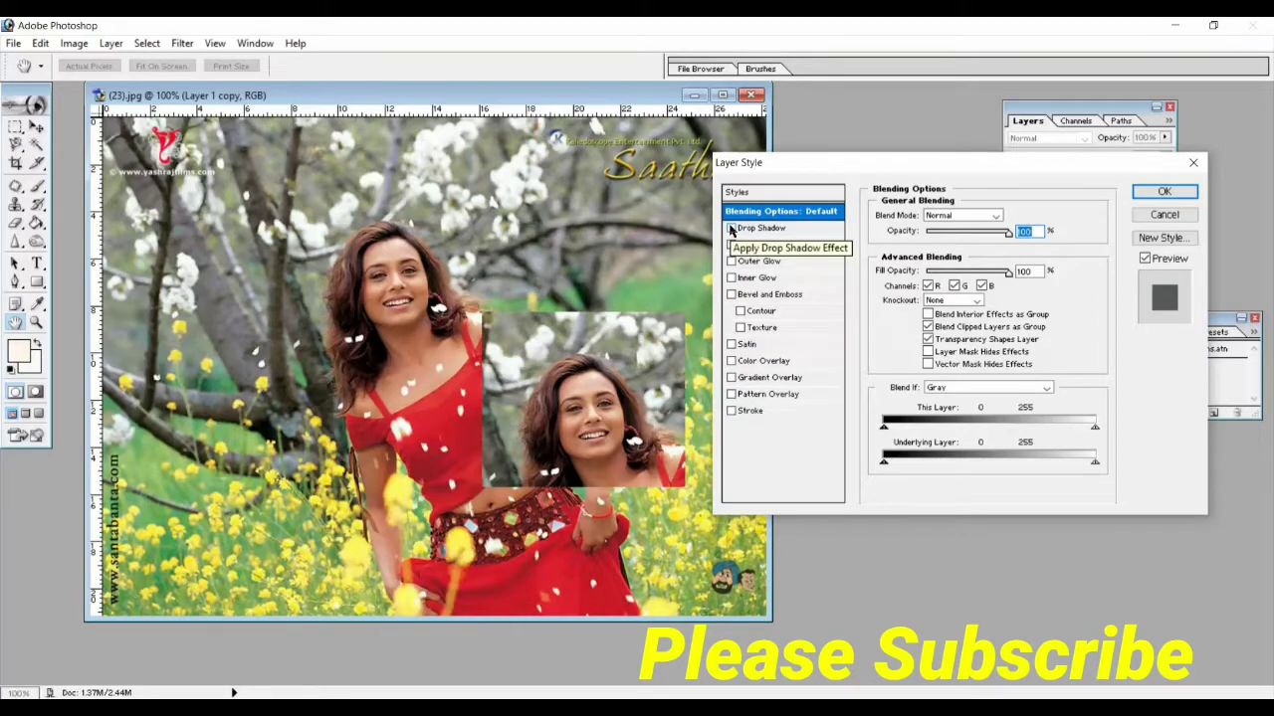
click(742, 231)
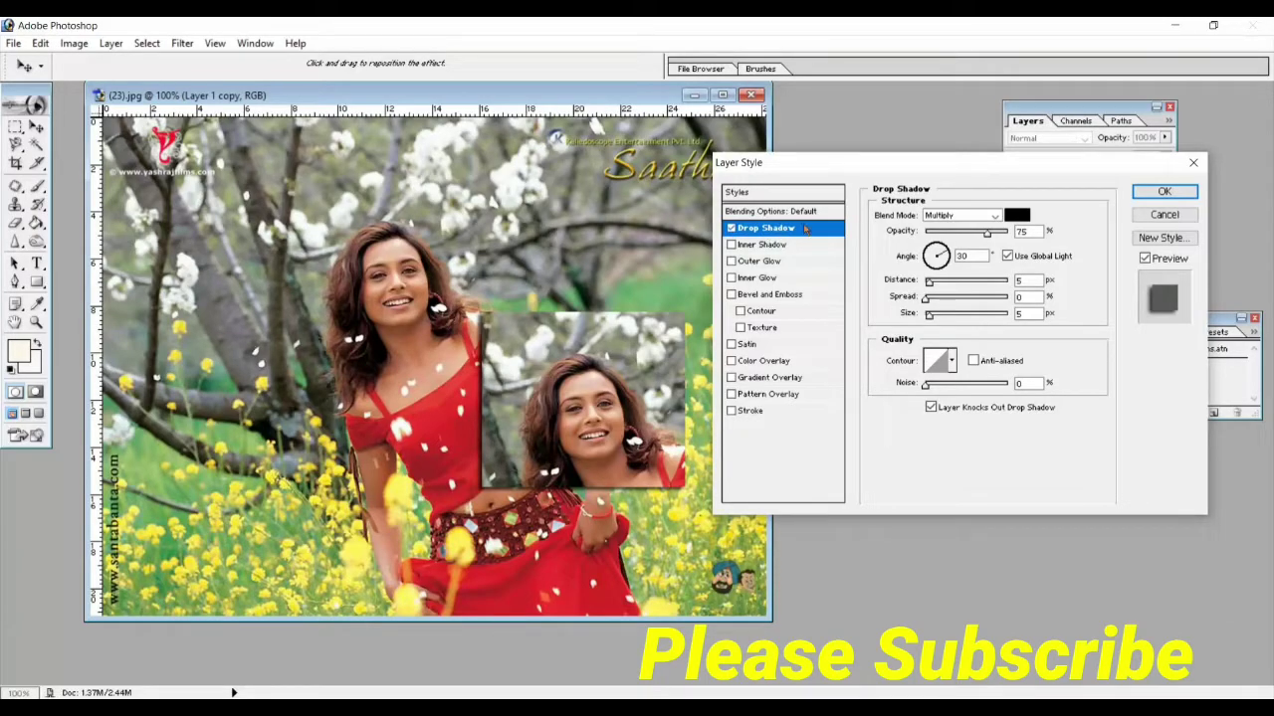
click(986, 232)
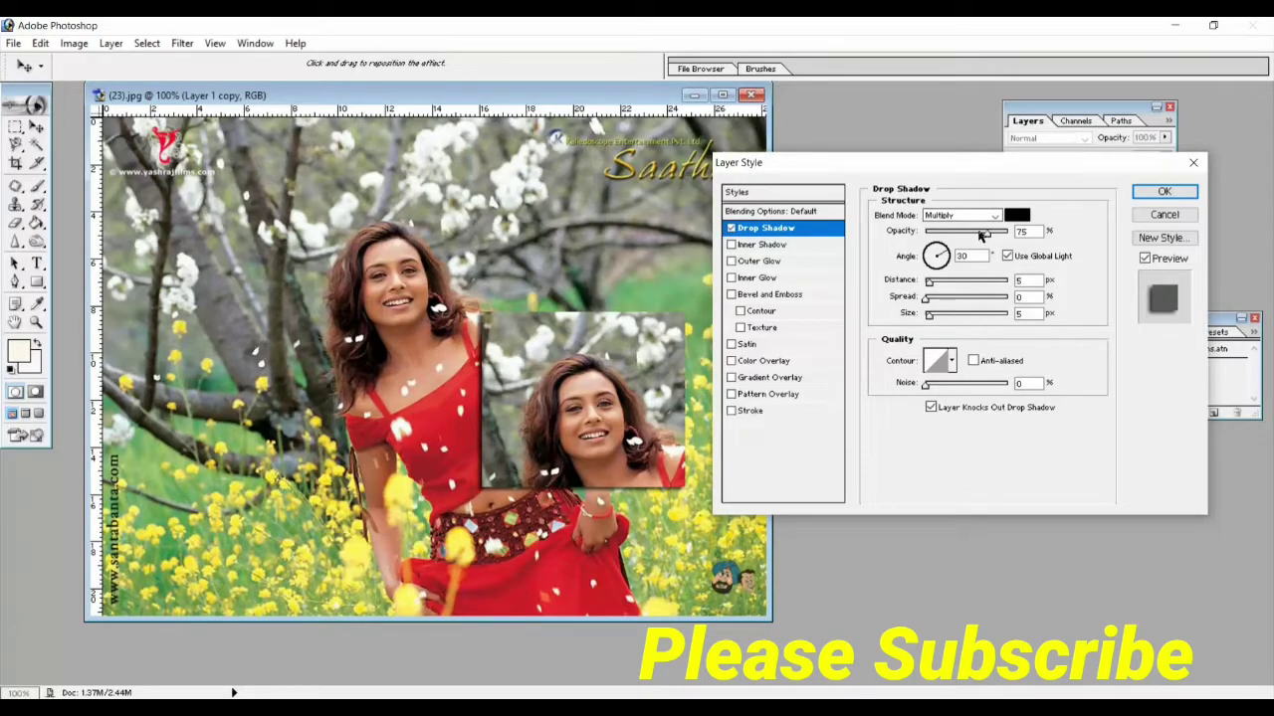
click(772, 213)
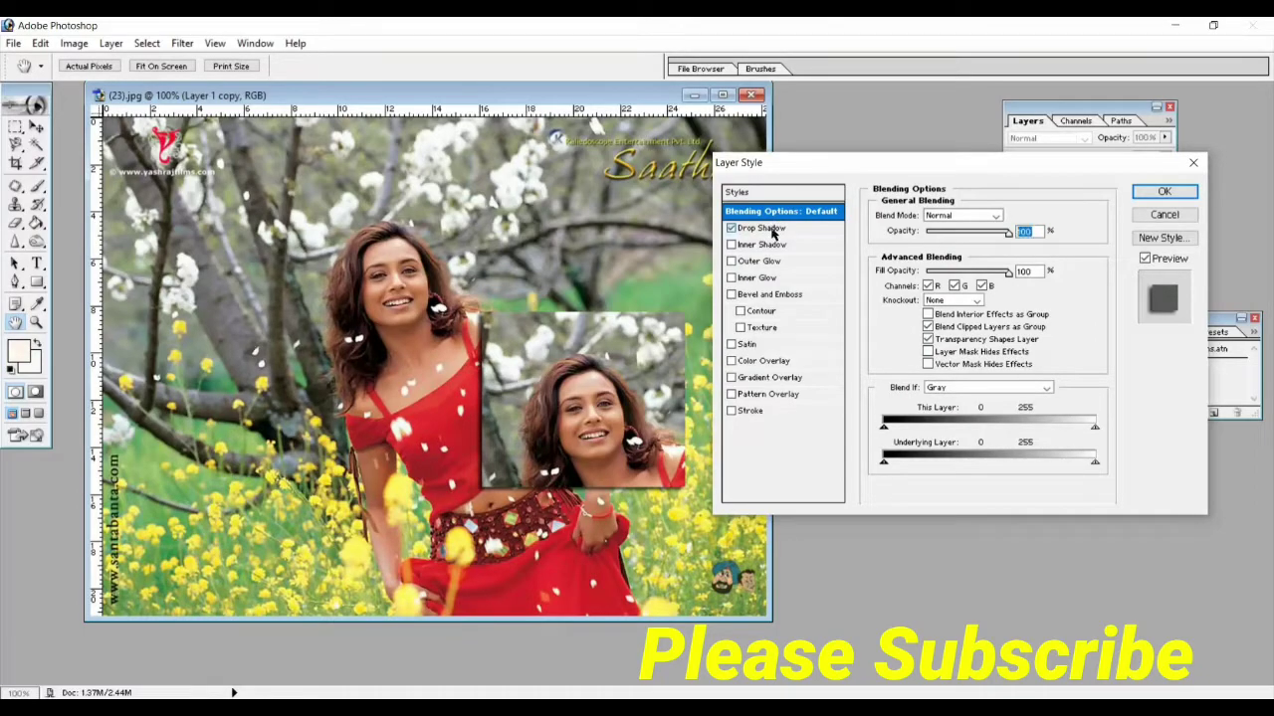
click(774, 230)
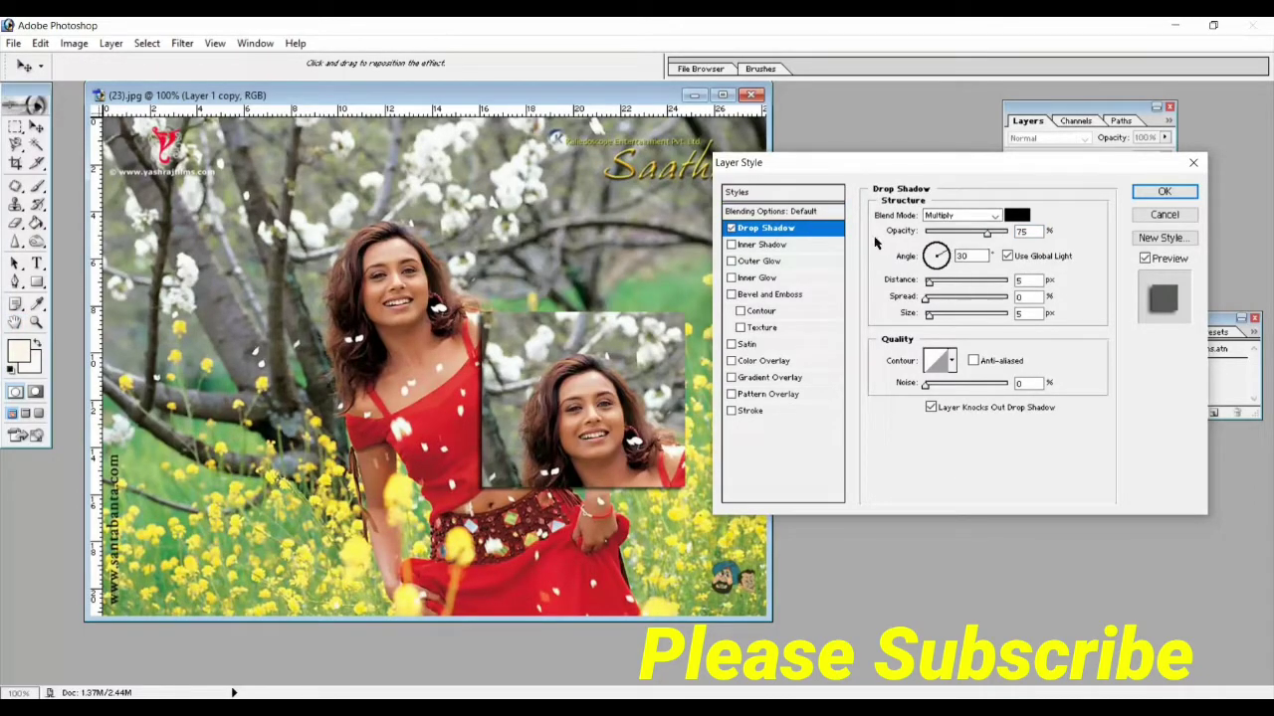
click(832, 212)
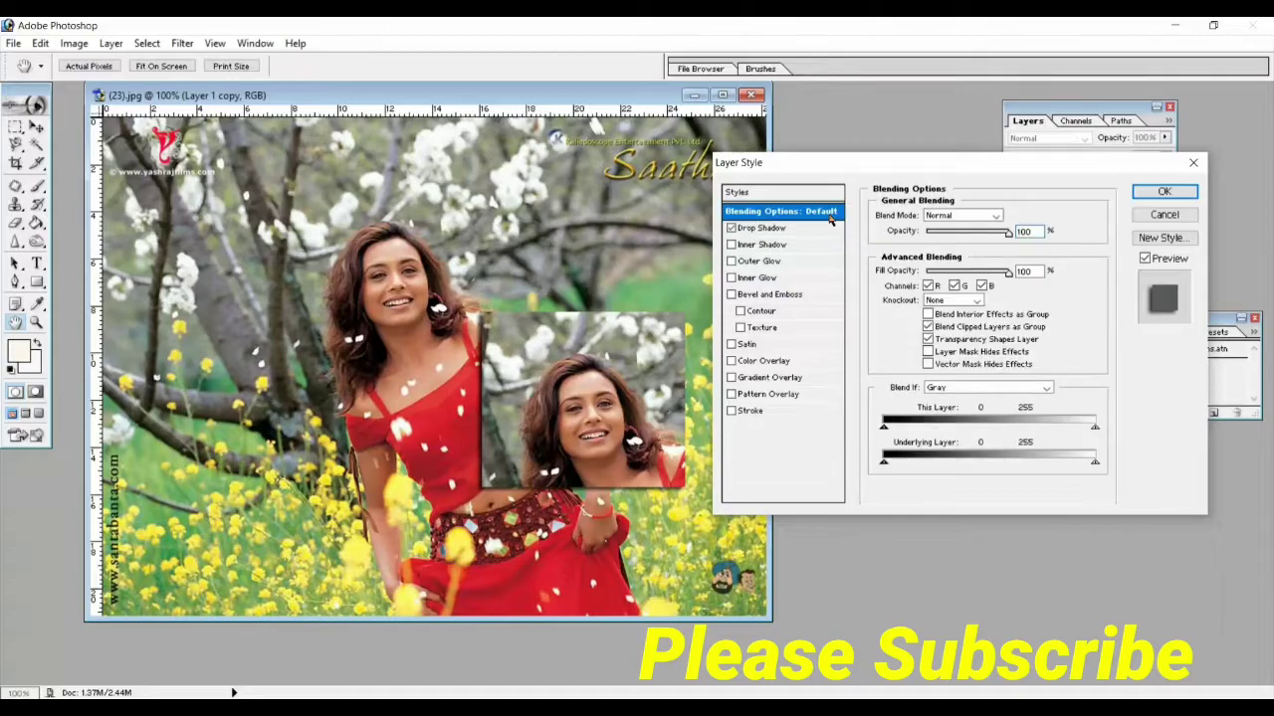
Set the layer opacity to 98% with fill opacity at 100
mouse_move(1007, 234)
mouse_down()
mouse_move(940, 234)
mouse_move(980, 247)
mouse_move(1005, 239)
mouse_up()
drag(1007, 271, 967, 275)
text(1)
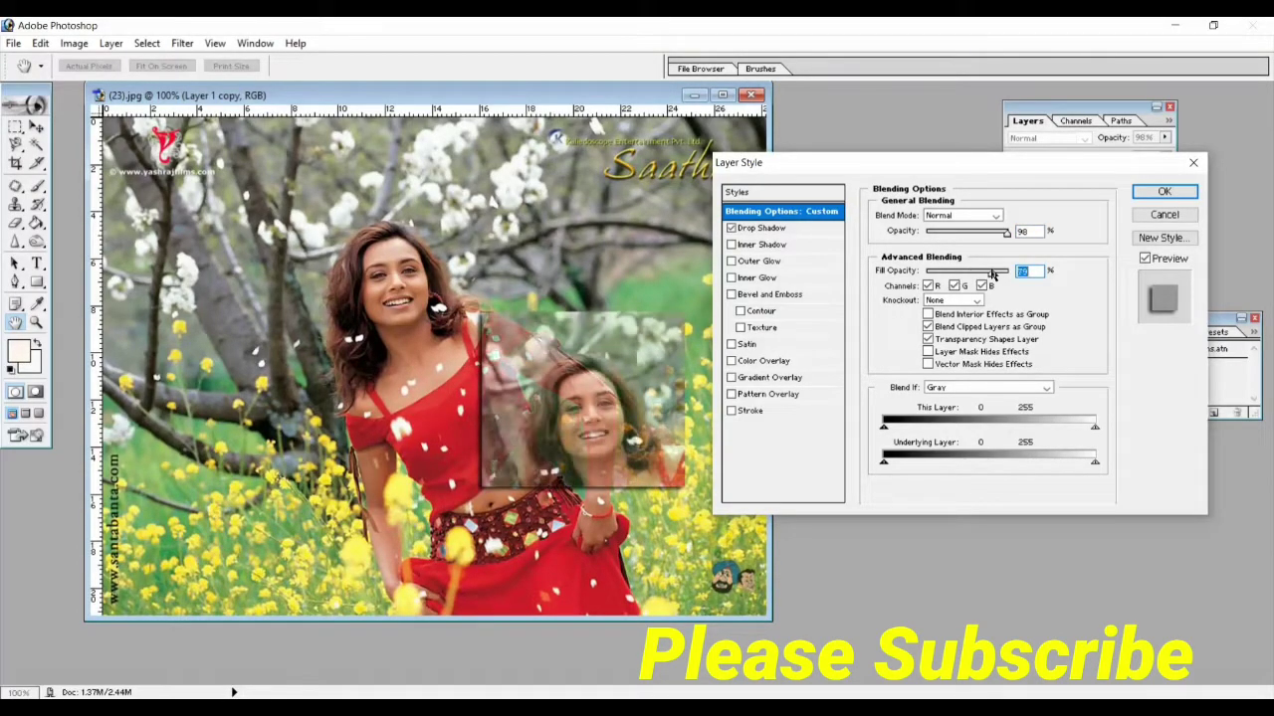
text(00)
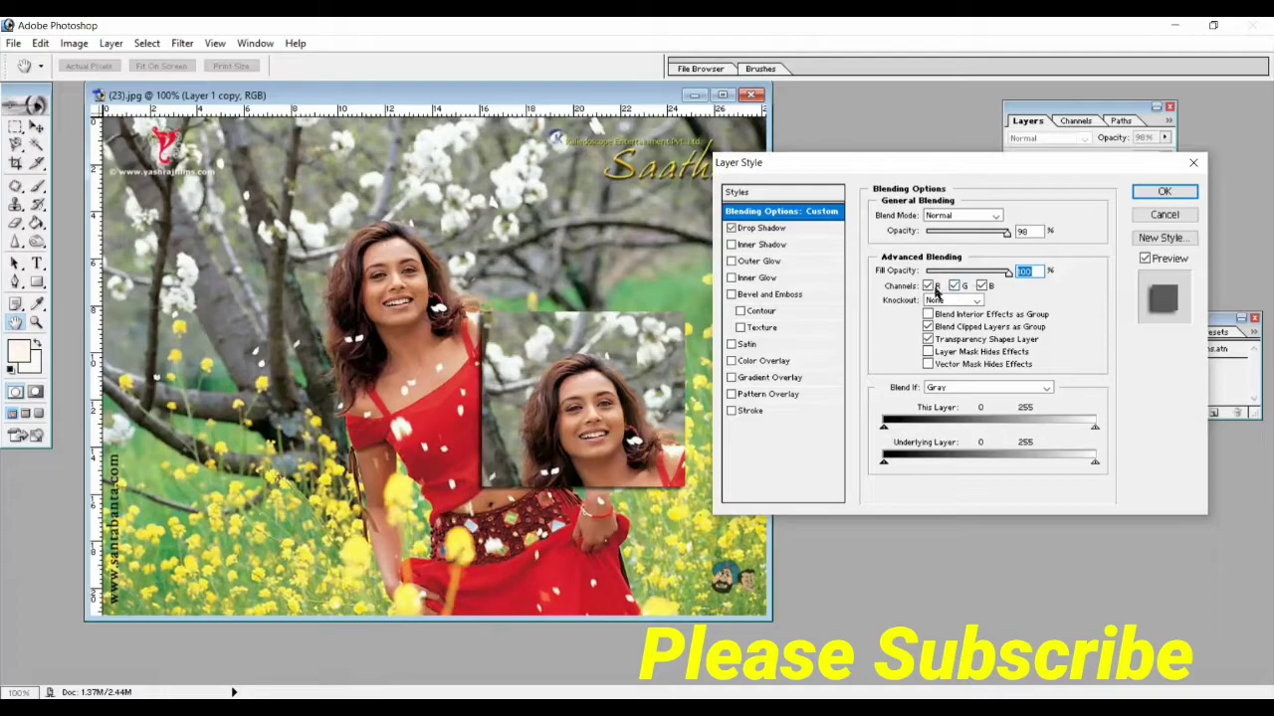
Test excluding the R, G and B channels, restore them, and try the Blend If slider
click(927, 287)
click(928, 286)
click(953, 287)
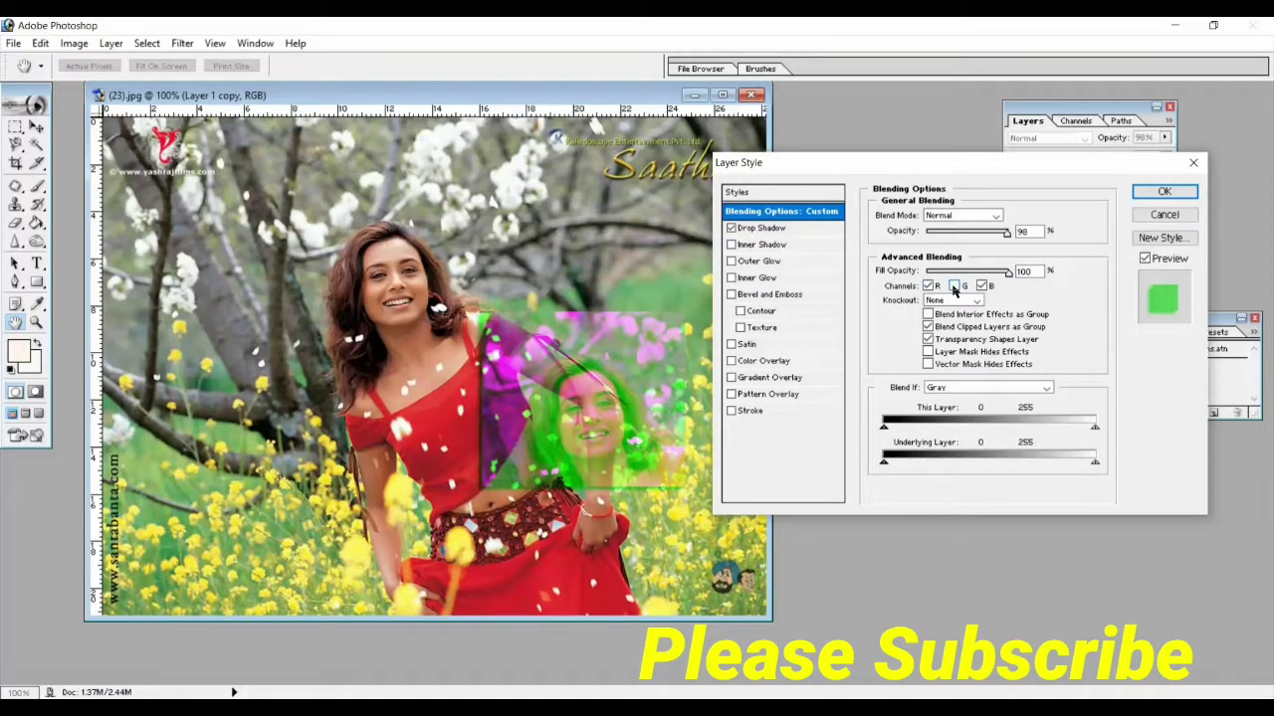
click(953, 286)
click(989, 288)
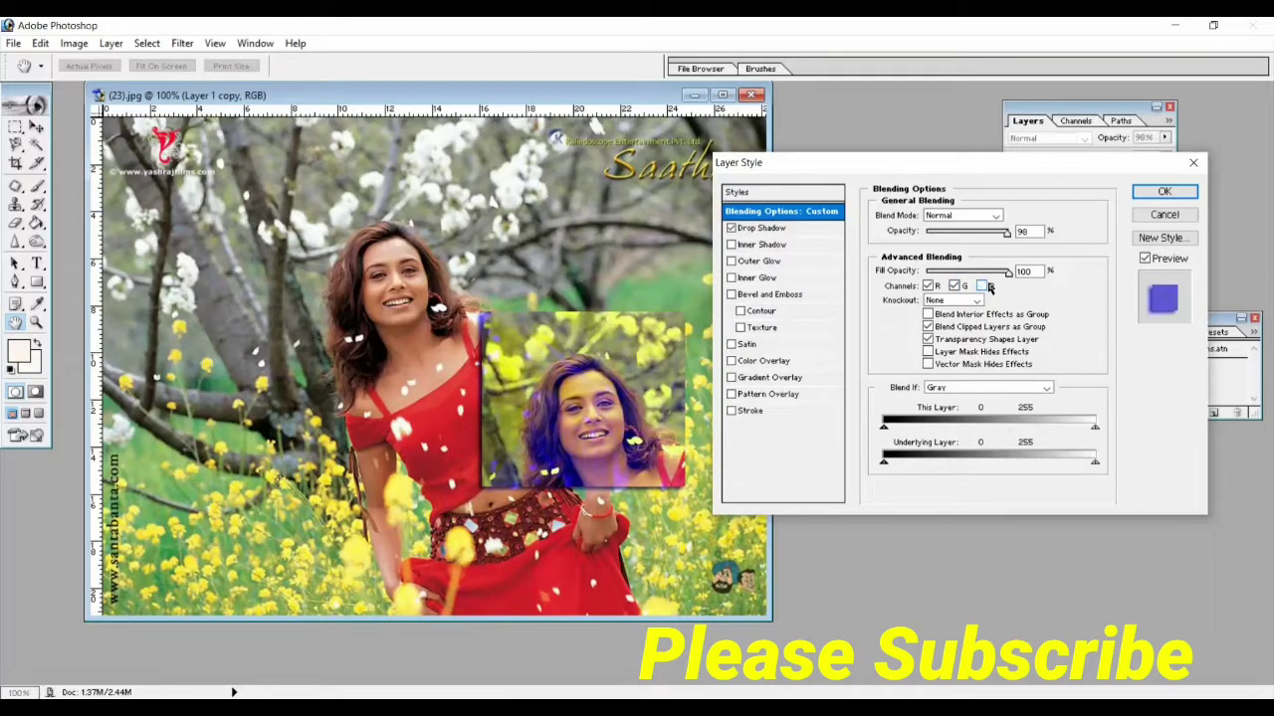
click(982, 287)
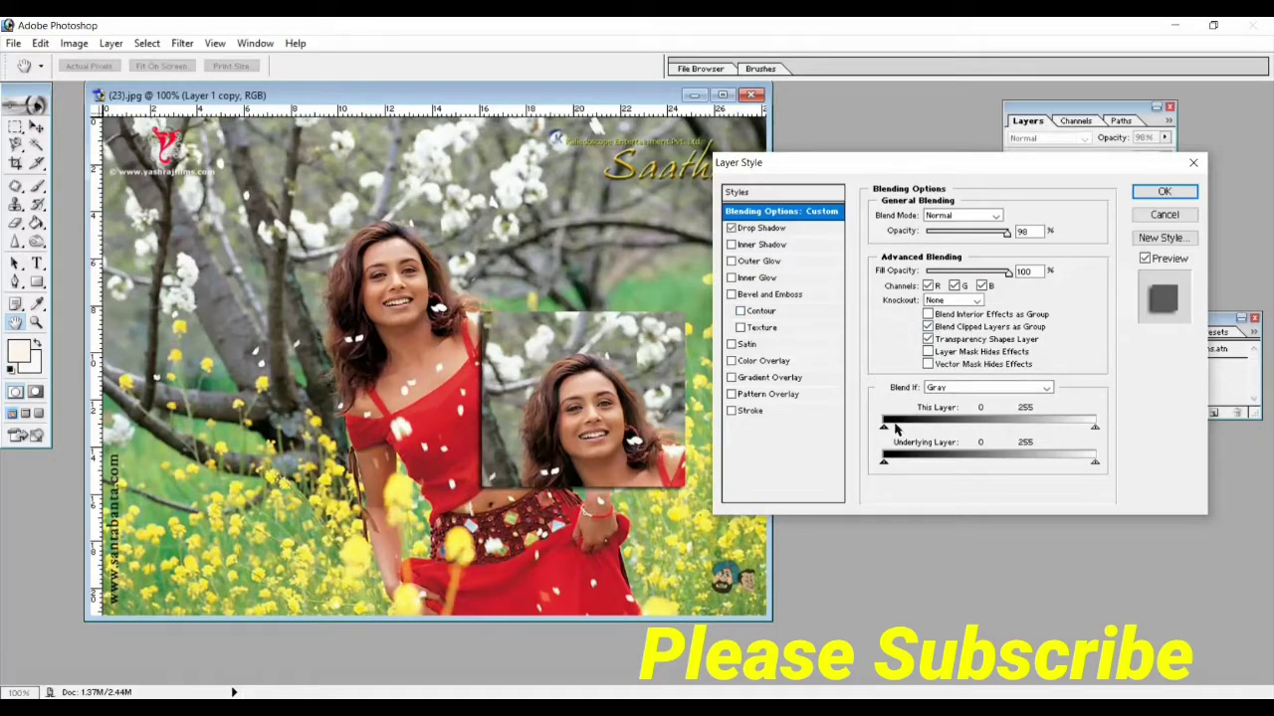
mouse_move(884, 427)
mouse_down()
mouse_move(910, 431)
mouse_move(867, 428)
mouse_move(935, 468)
mouse_move(875, 461)
mouse_up()
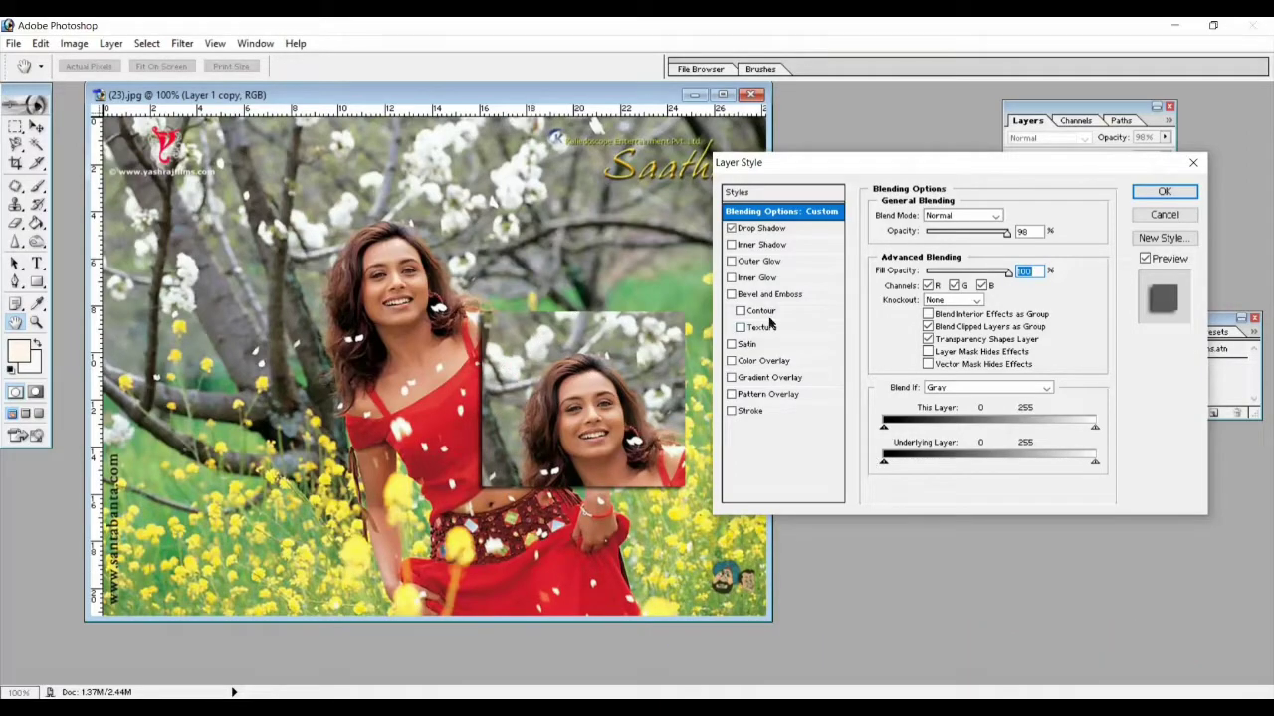
Change the drop shadow colour to purple 9D4EEE
click(786, 231)
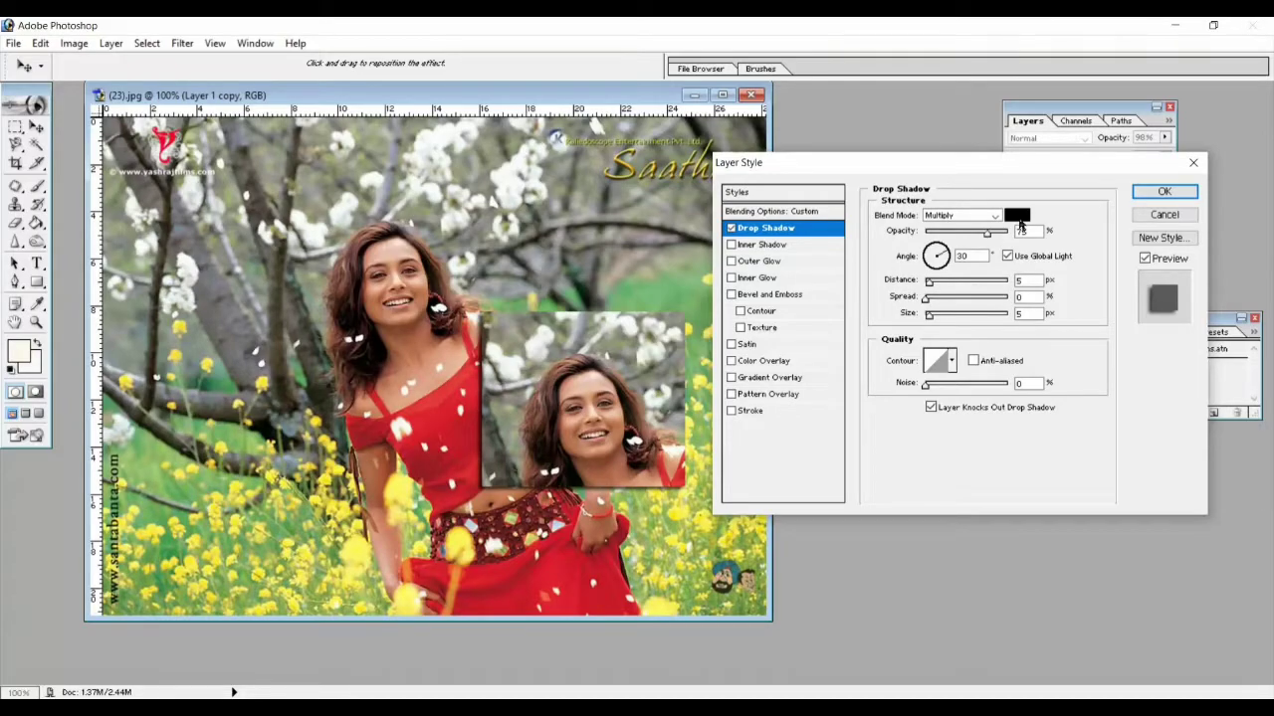
click(1017, 216)
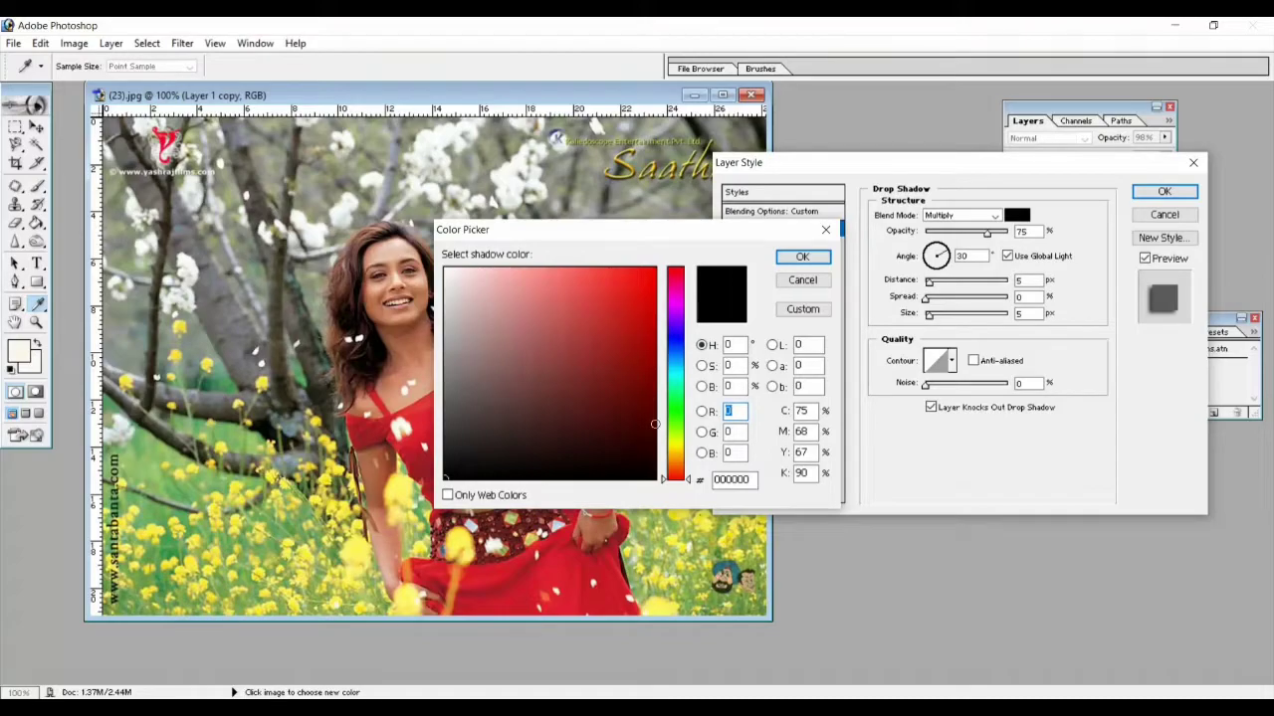
click(675, 446)
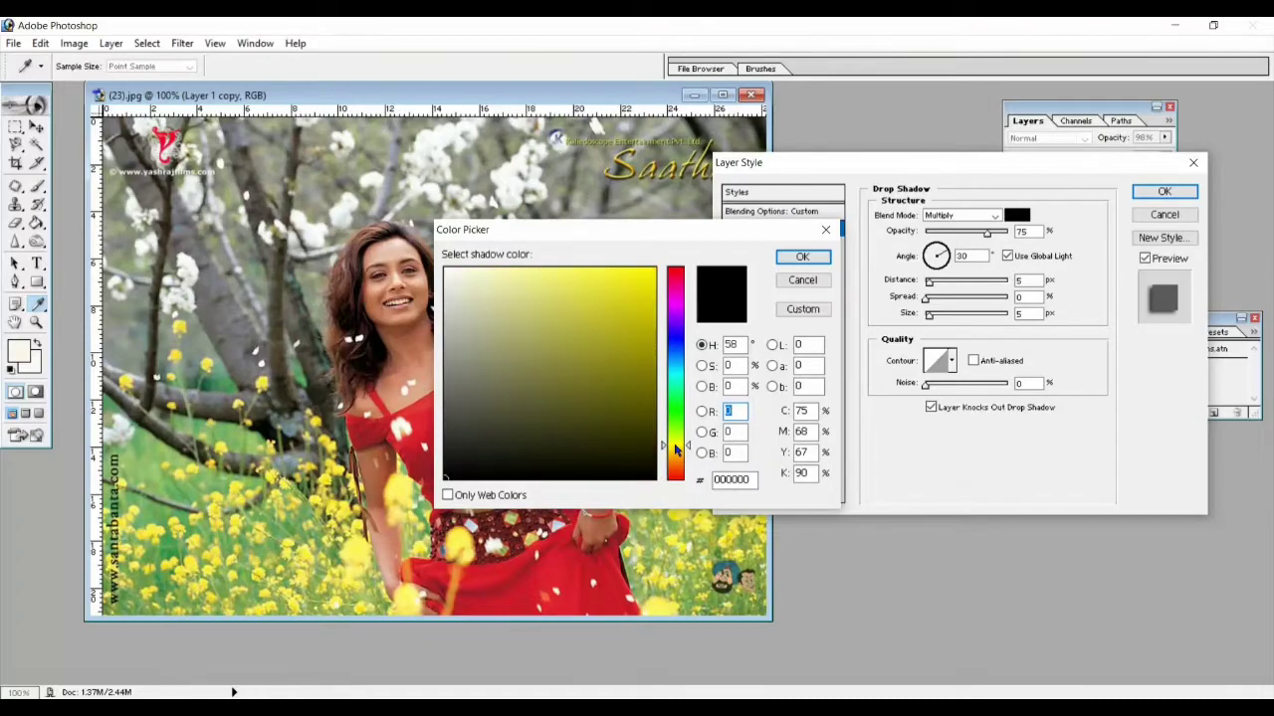
click(676, 320)
click(585, 281)
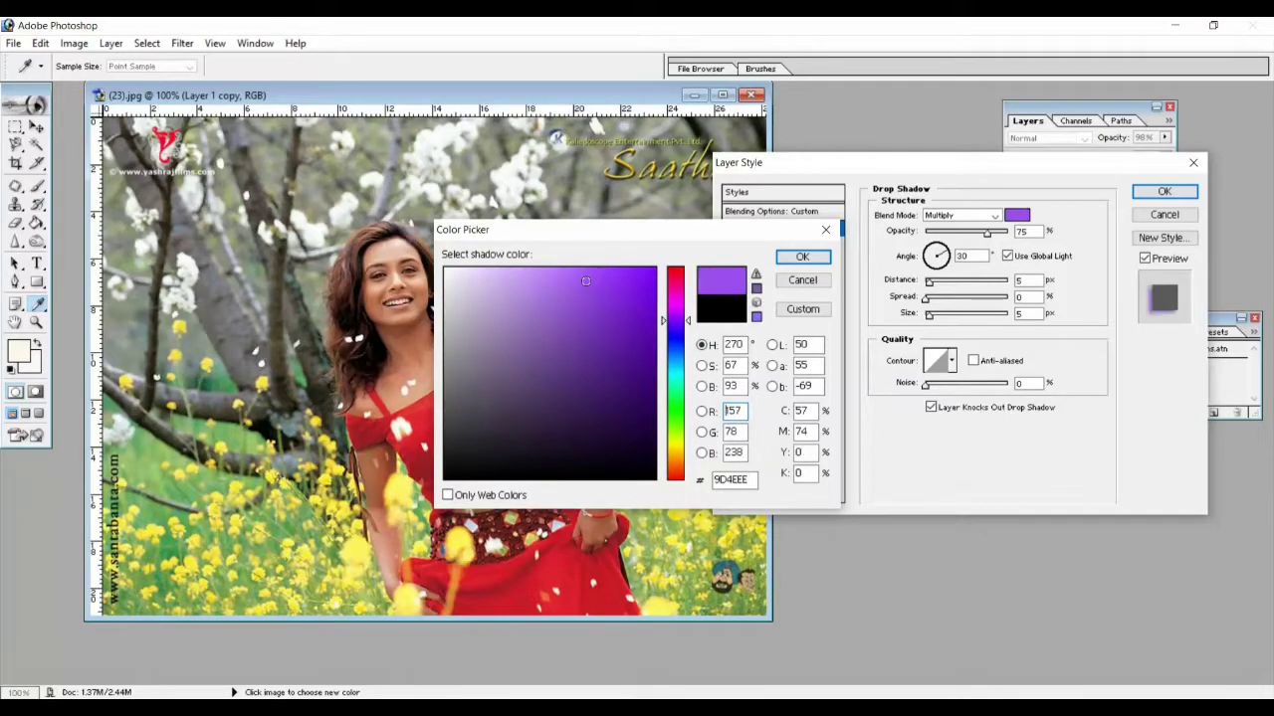
click(802, 256)
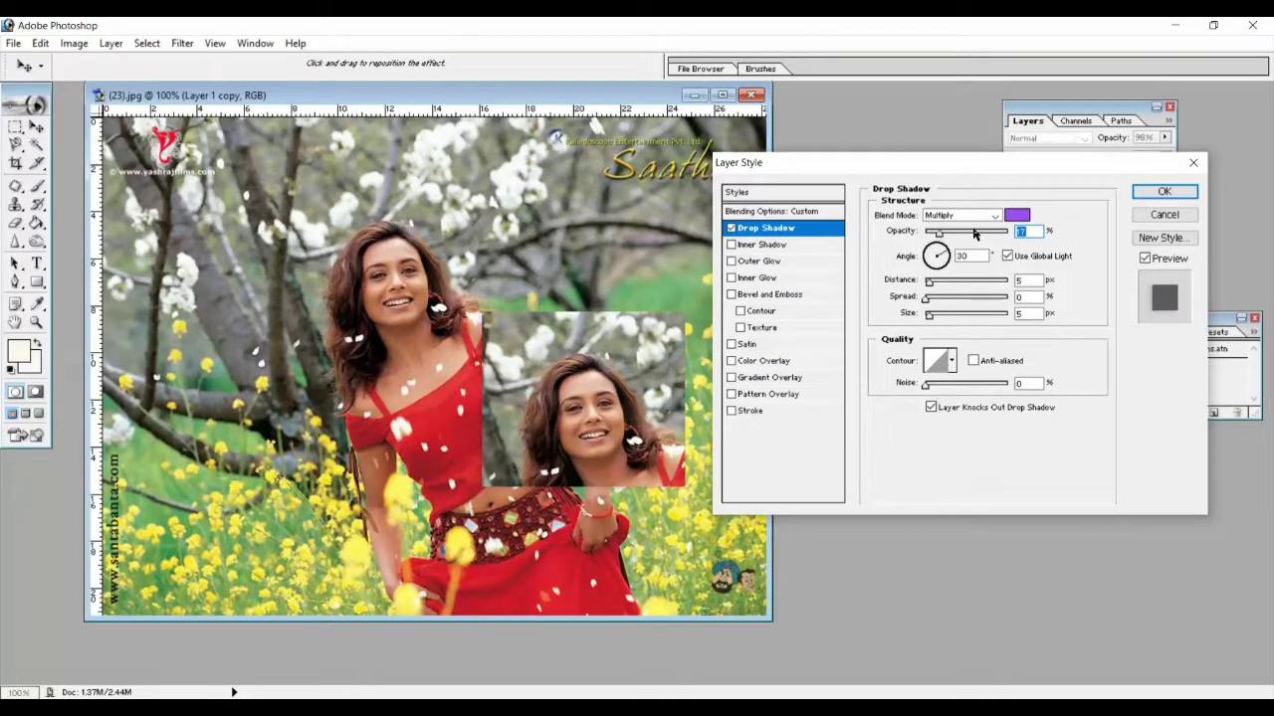
Adjust drop shadow opacity to about 80%, distance 50 px and spread around 66%
drag(976, 233, 980, 233)
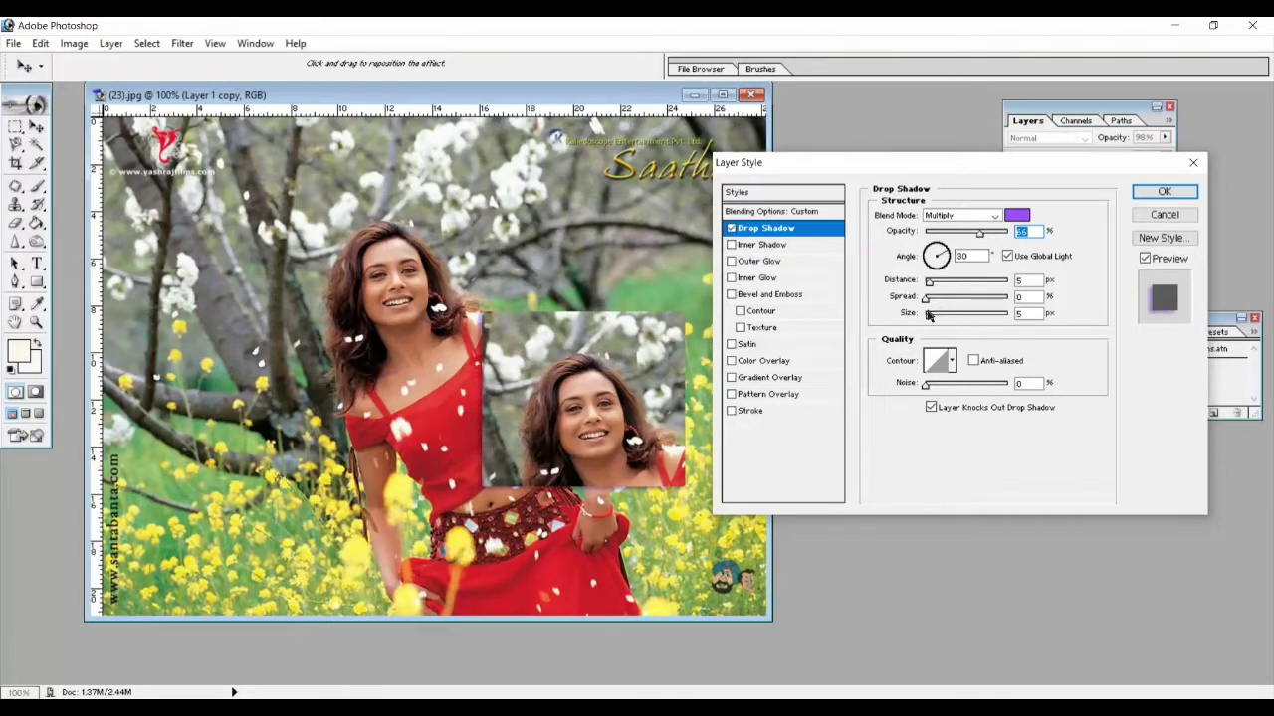
mouse_move(929, 317)
mouse_down()
mouse_move(958, 318)
mouse_move(962, 303)
mouse_up()
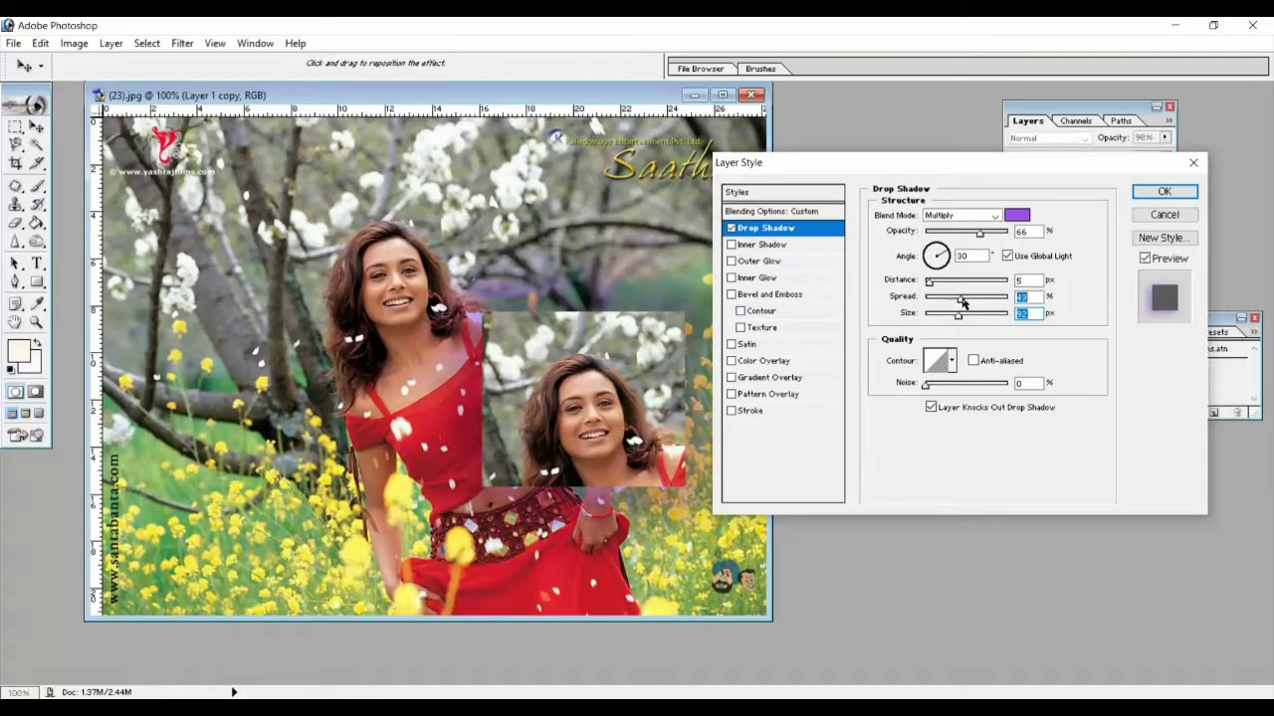
mouse_move(962, 302)
mouse_down()
mouse_move(974, 301)
mouse_move(933, 283)
mouse_up()
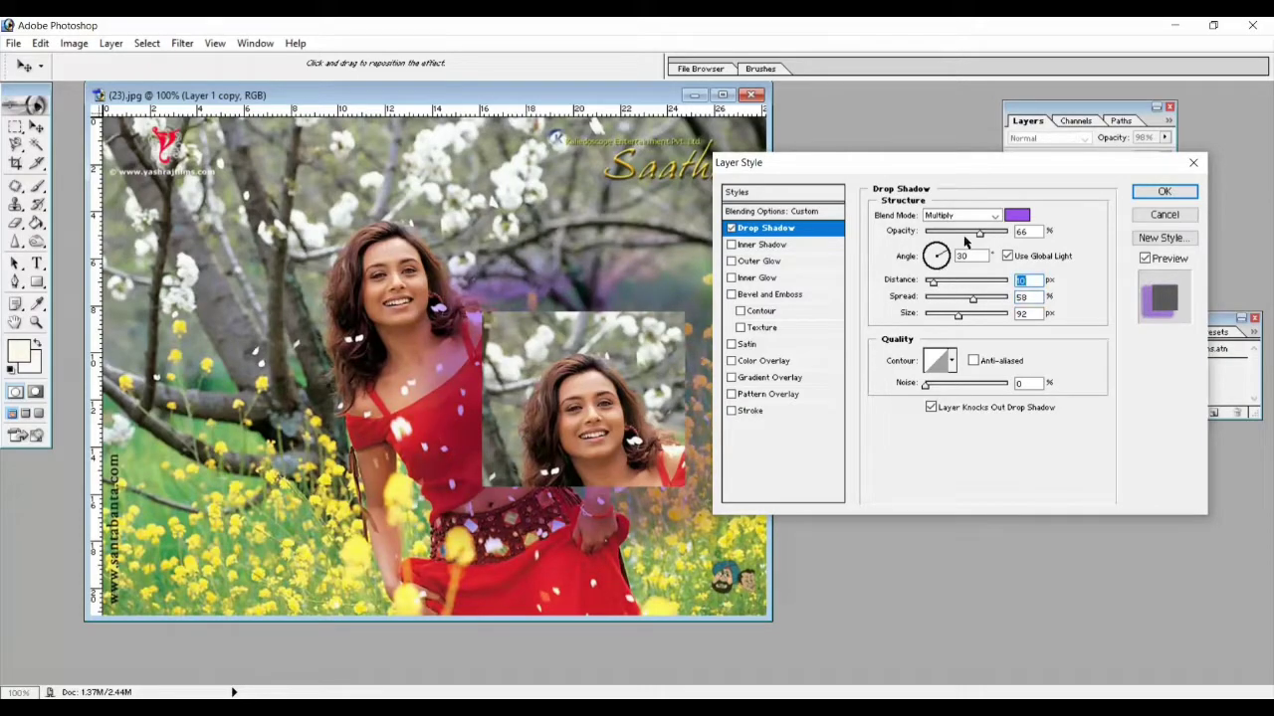
drag(979, 232, 1018, 234)
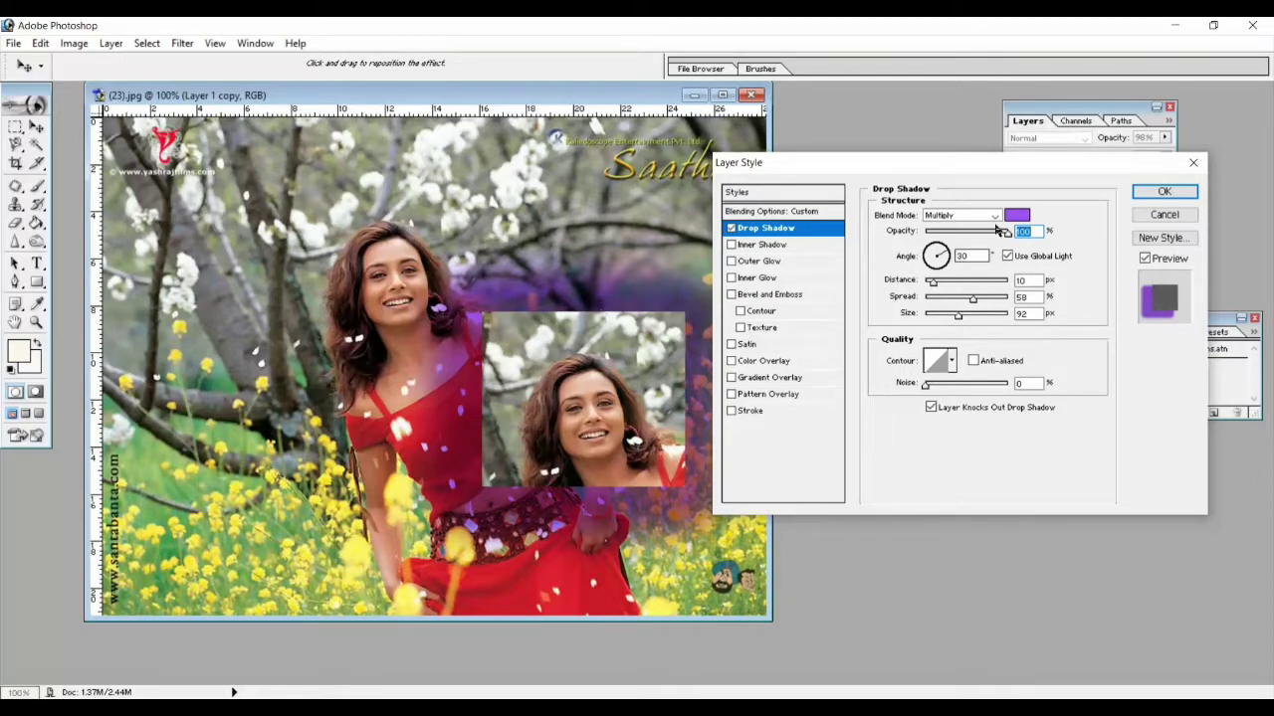
drag(1001, 233, 993, 235)
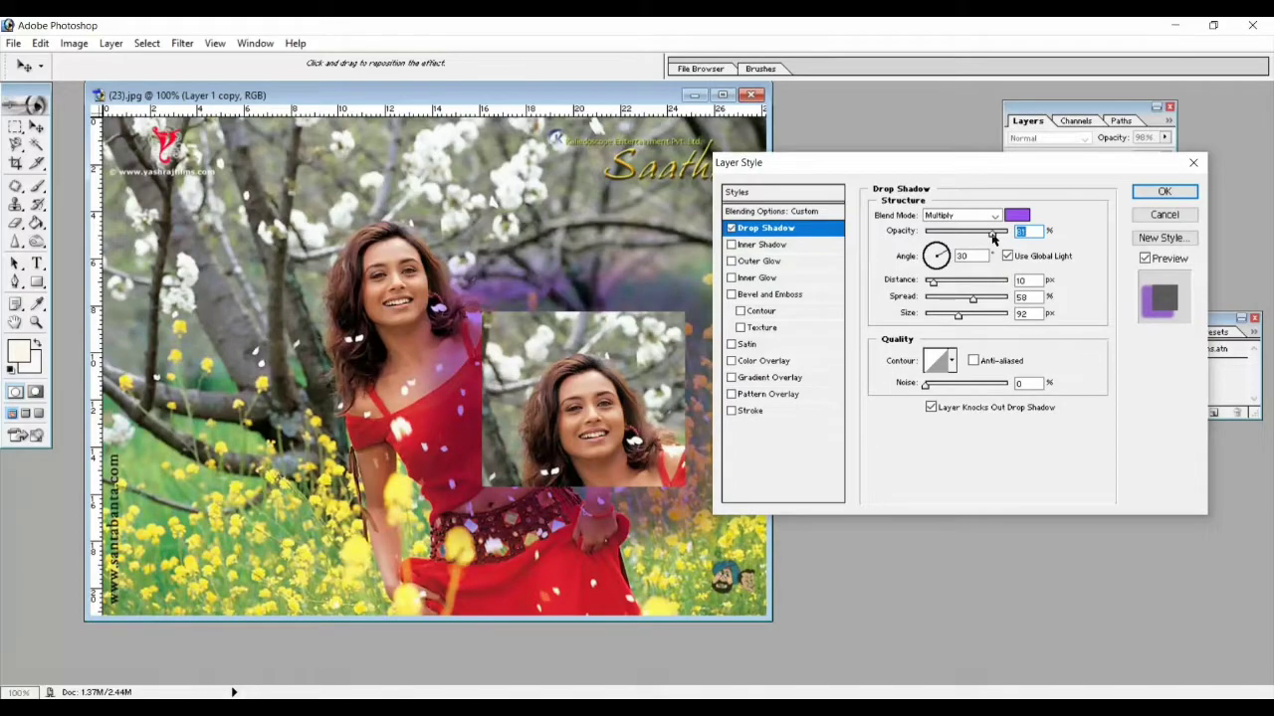
click(946, 284)
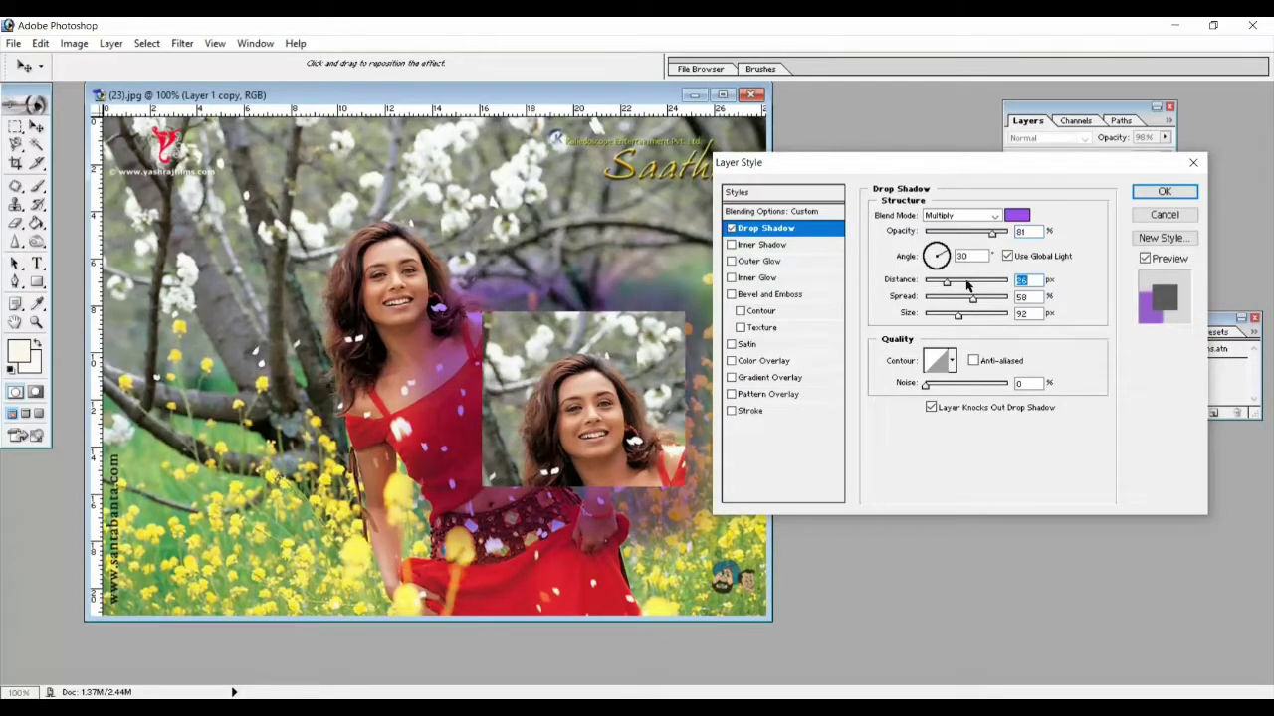
drag(965, 286, 938, 285)
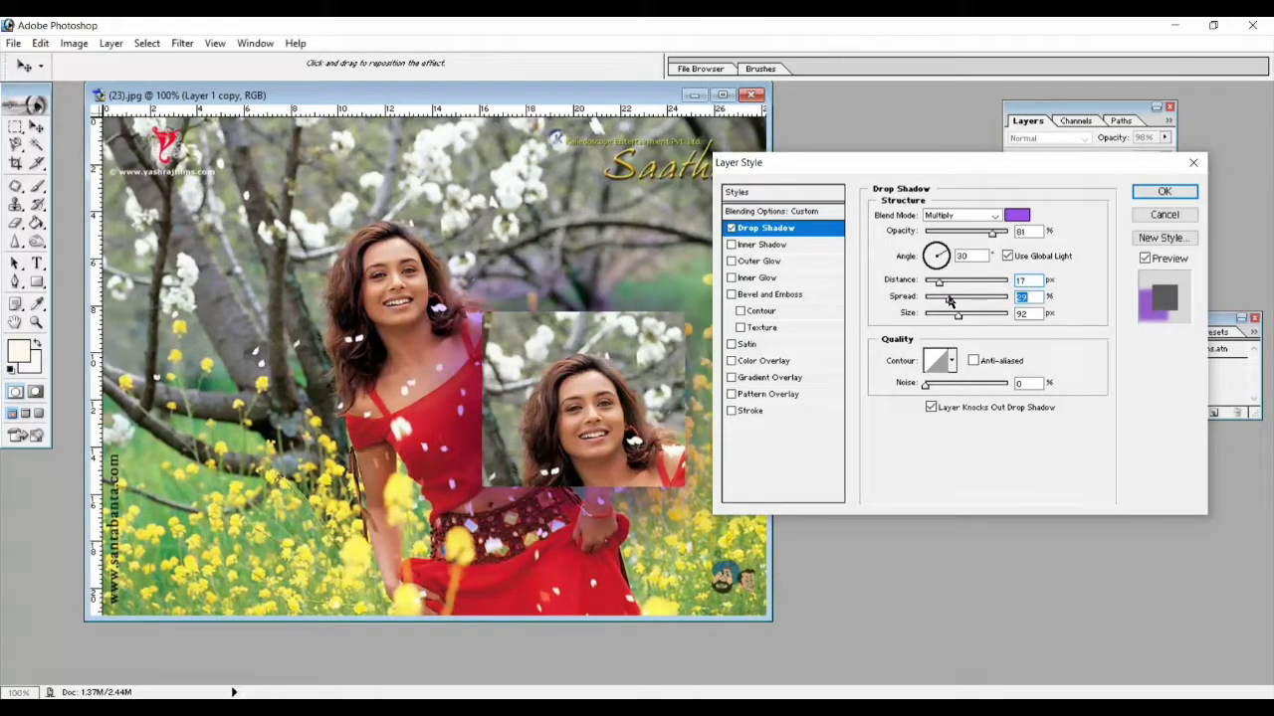
mouse_move(972, 298)
mouse_down()
mouse_move(958, 302)
mouse_move(1000, 303)
mouse_up()
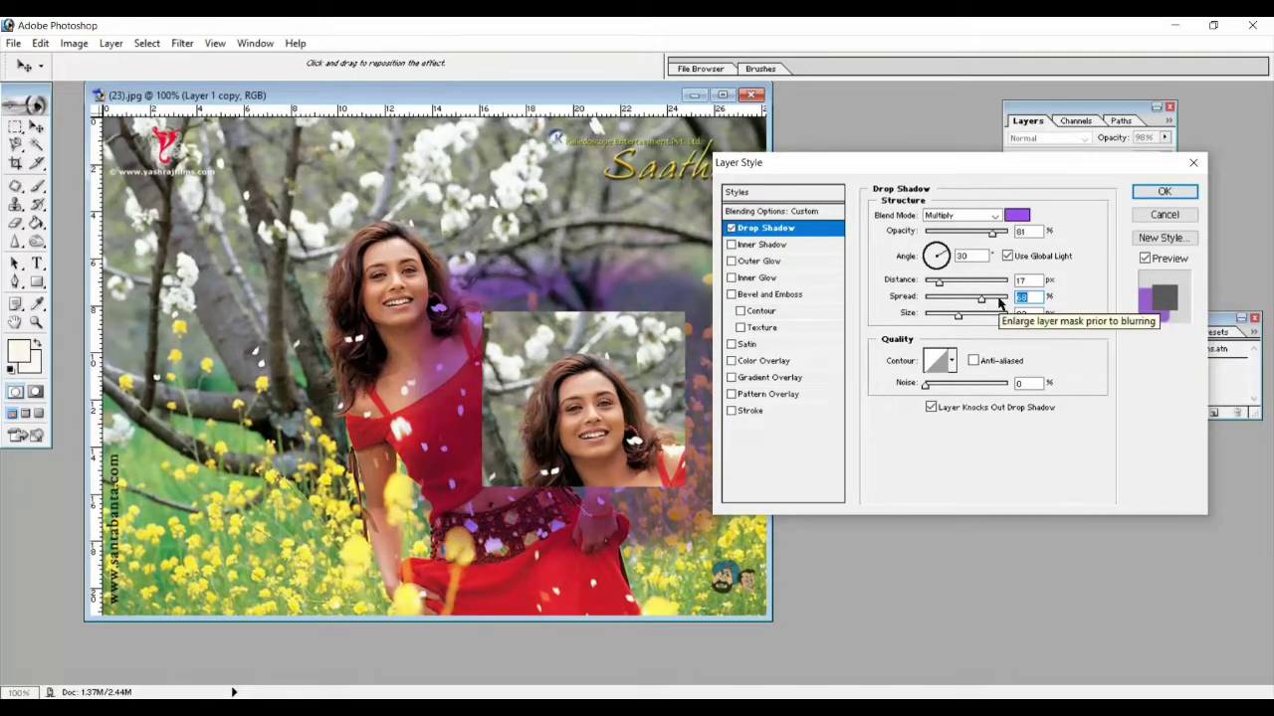
Set shadow size to 65 px, add noise, raise opacity to 94%, then disable Drop Shadow
mouse_move(961, 317)
mouse_down()
mouse_move(982, 321)
mouse_move(950, 316)
mouse_up()
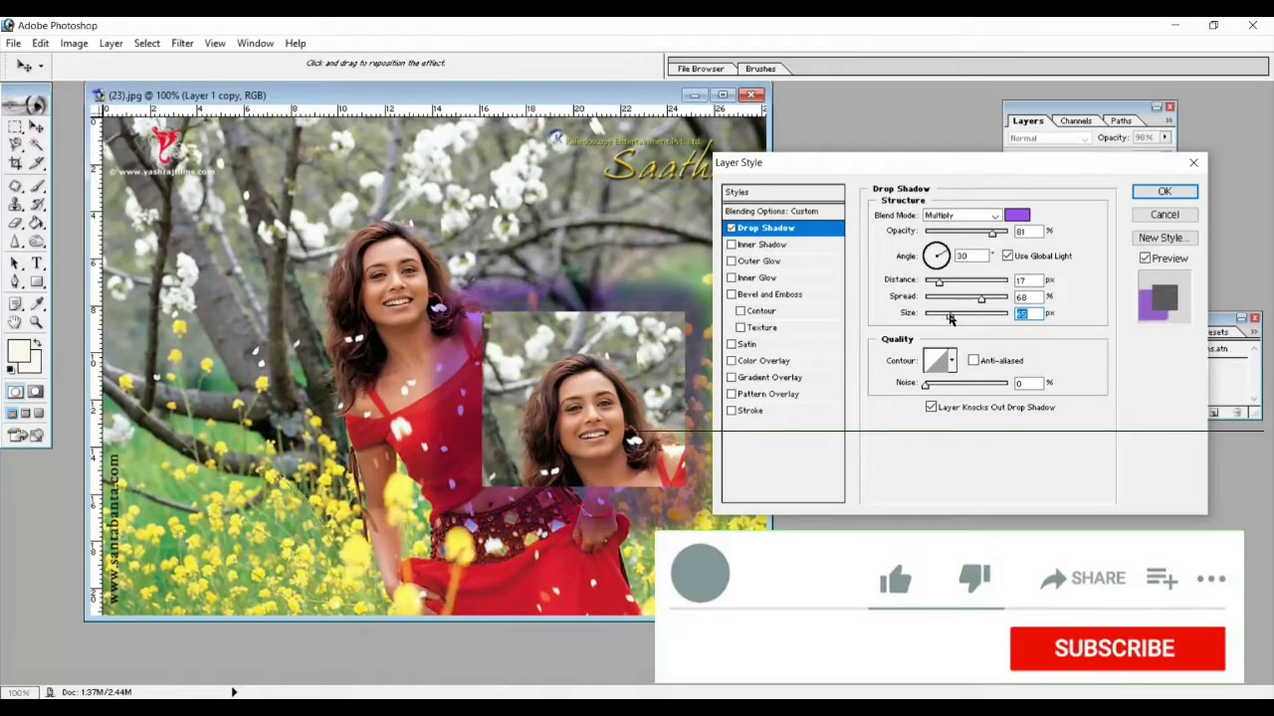
click(937, 388)
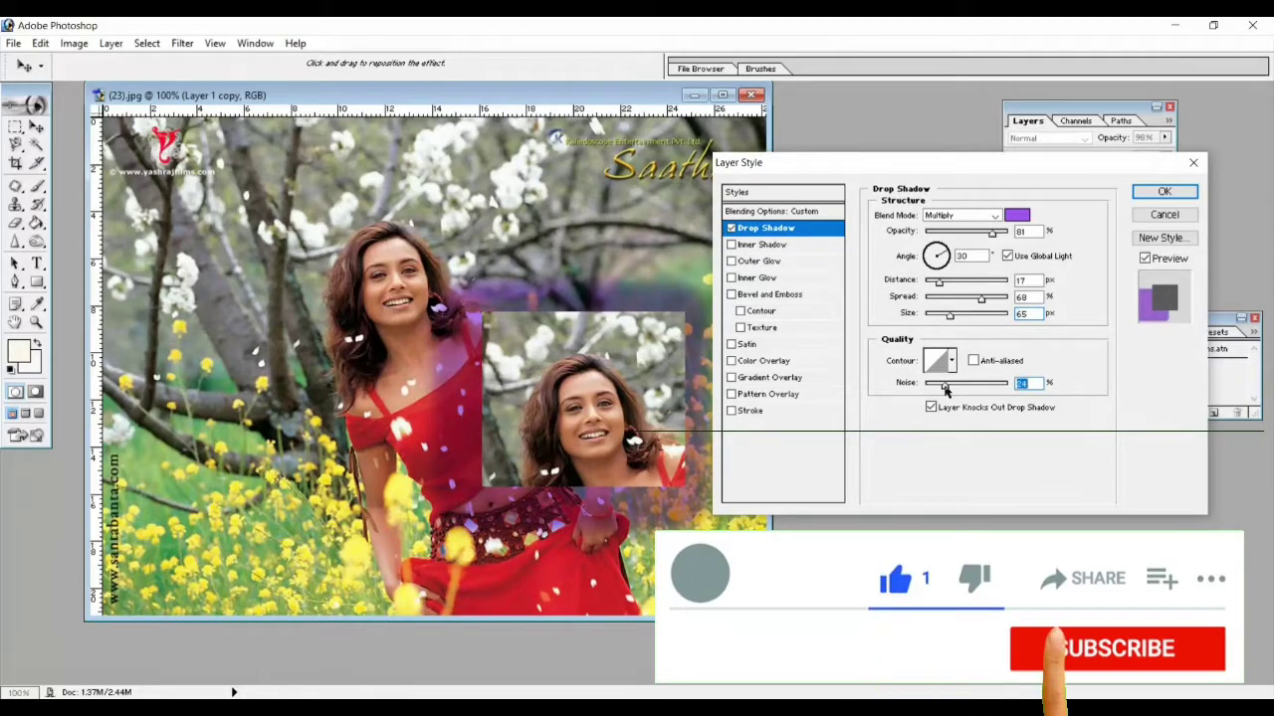
drag(937, 388, 998, 385)
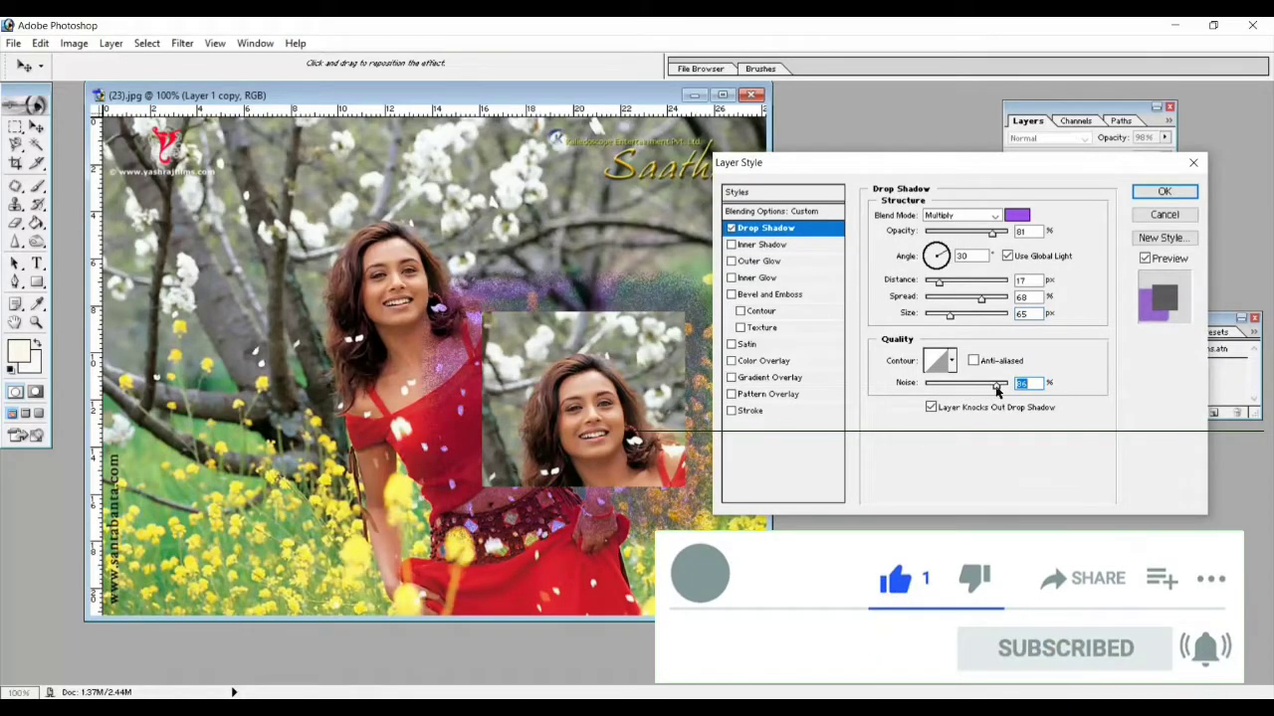
drag(992, 233, 1003, 235)
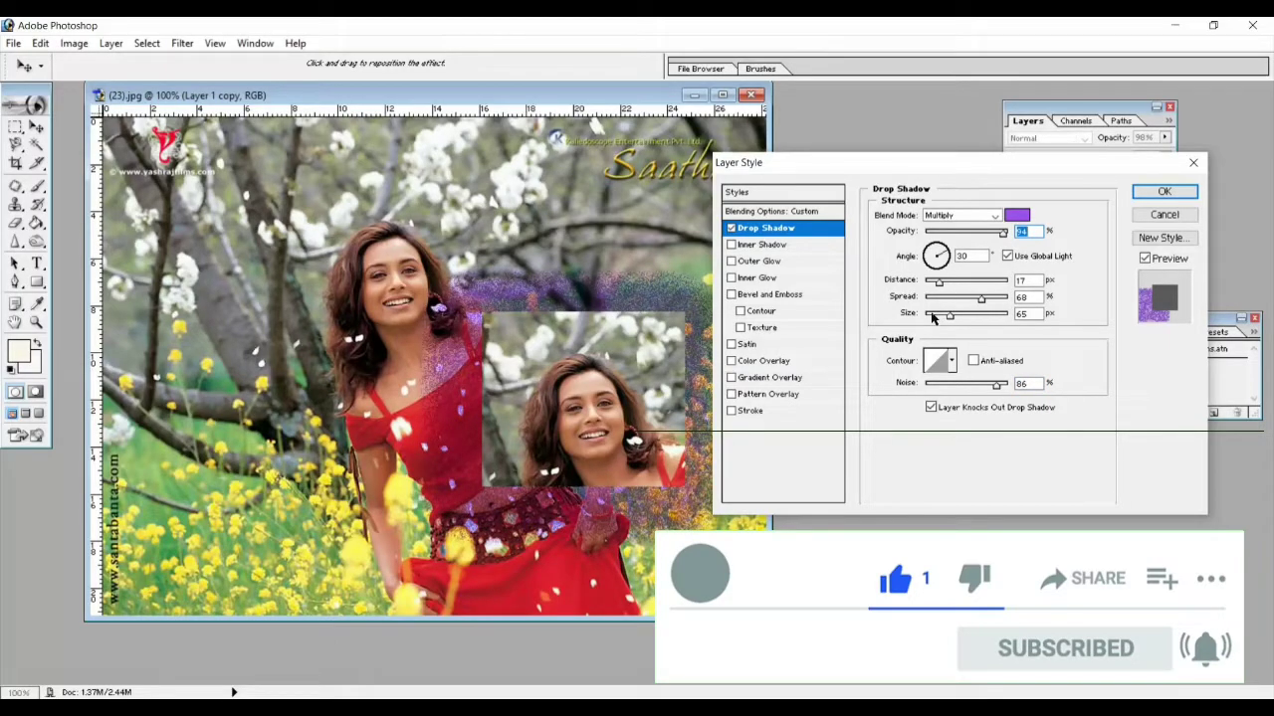
click(732, 231)
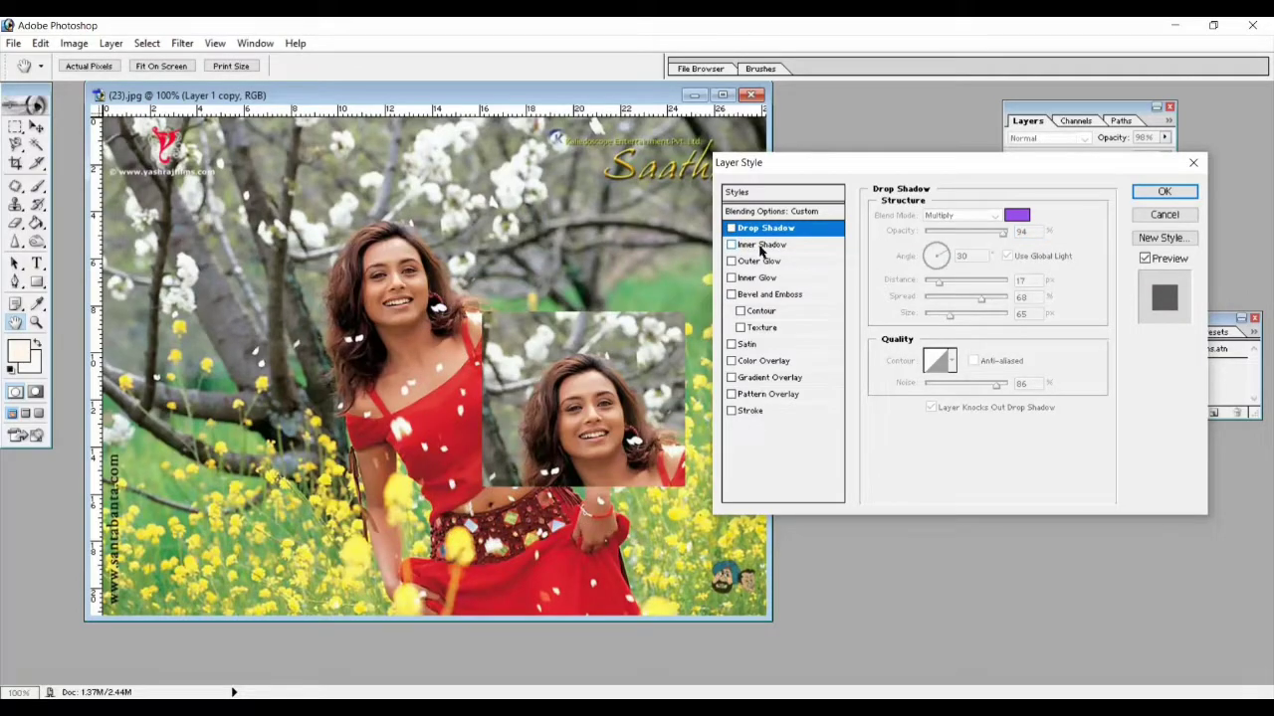
Add an Inner Shadow in Darken blend mode at 100% opacity
click(761, 247)
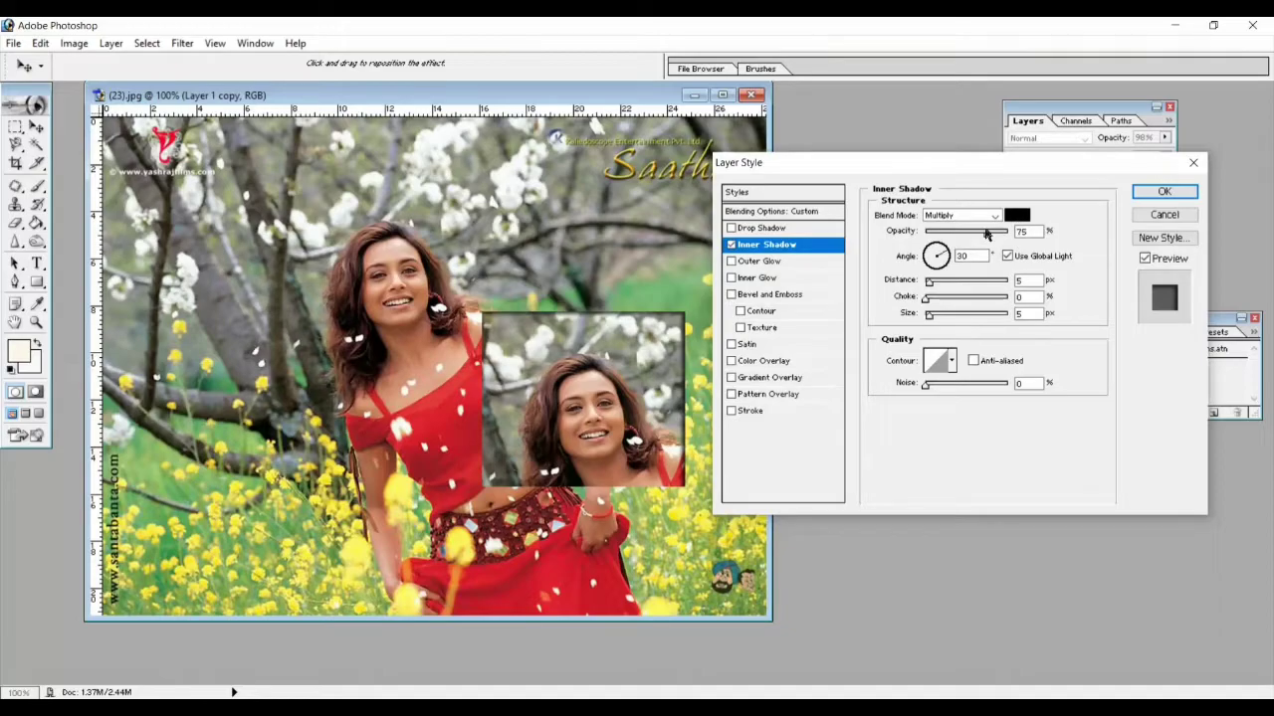
click(992, 216)
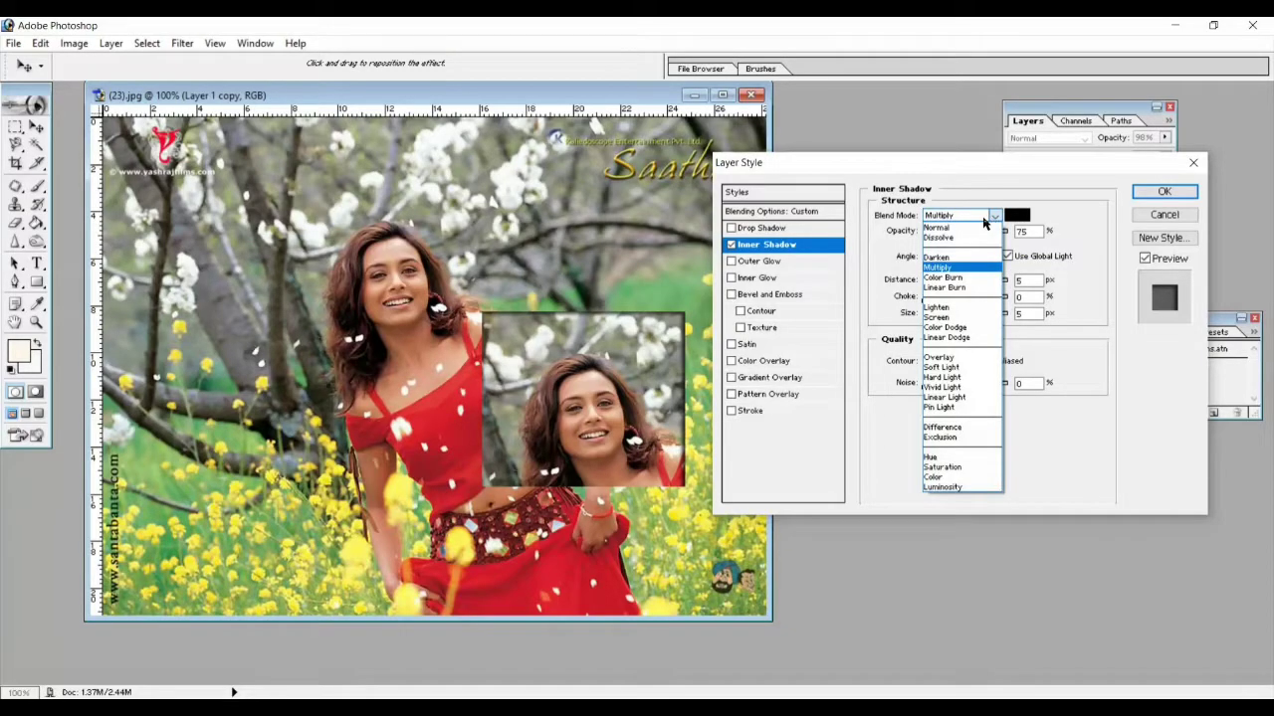
click(955, 260)
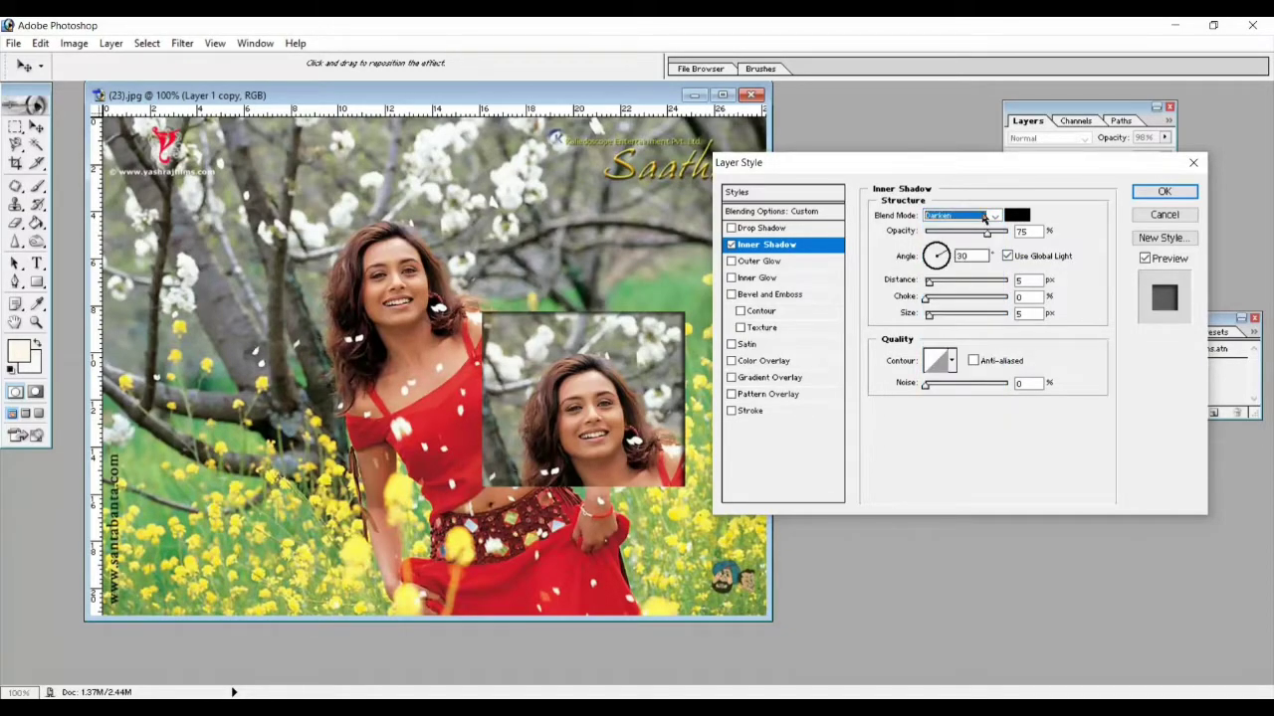
click(992, 216)
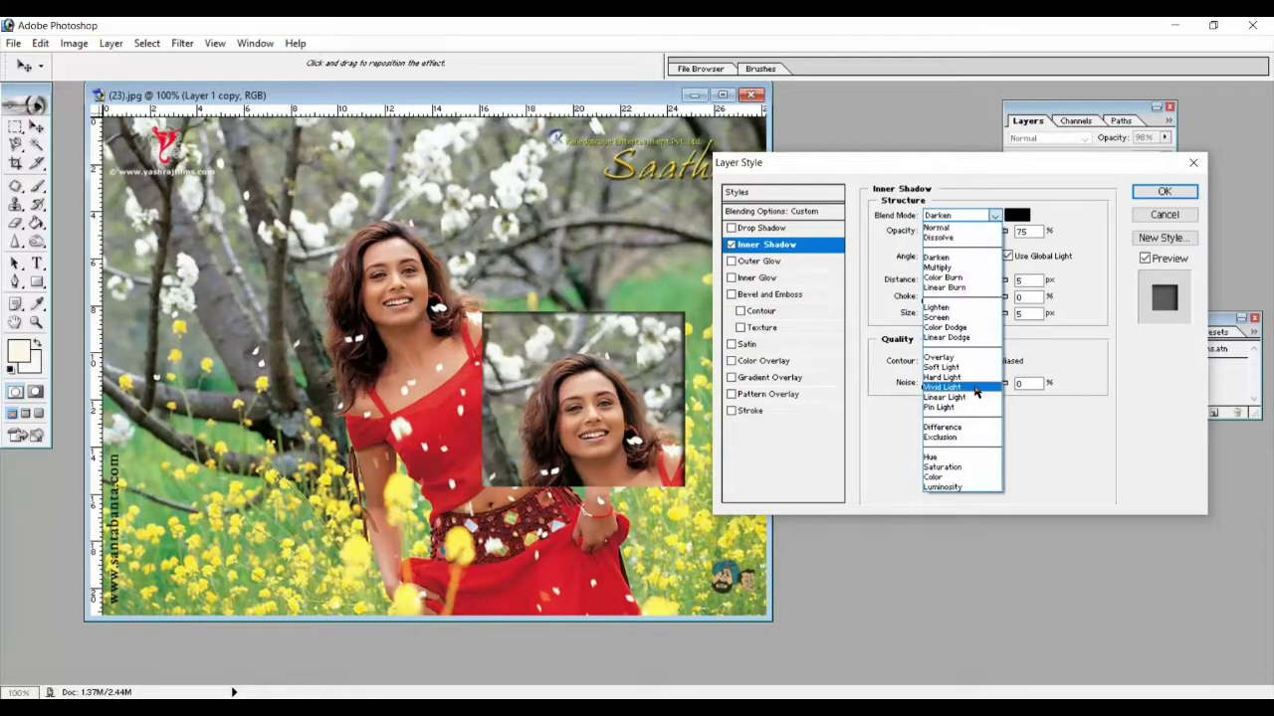
click(1032, 175)
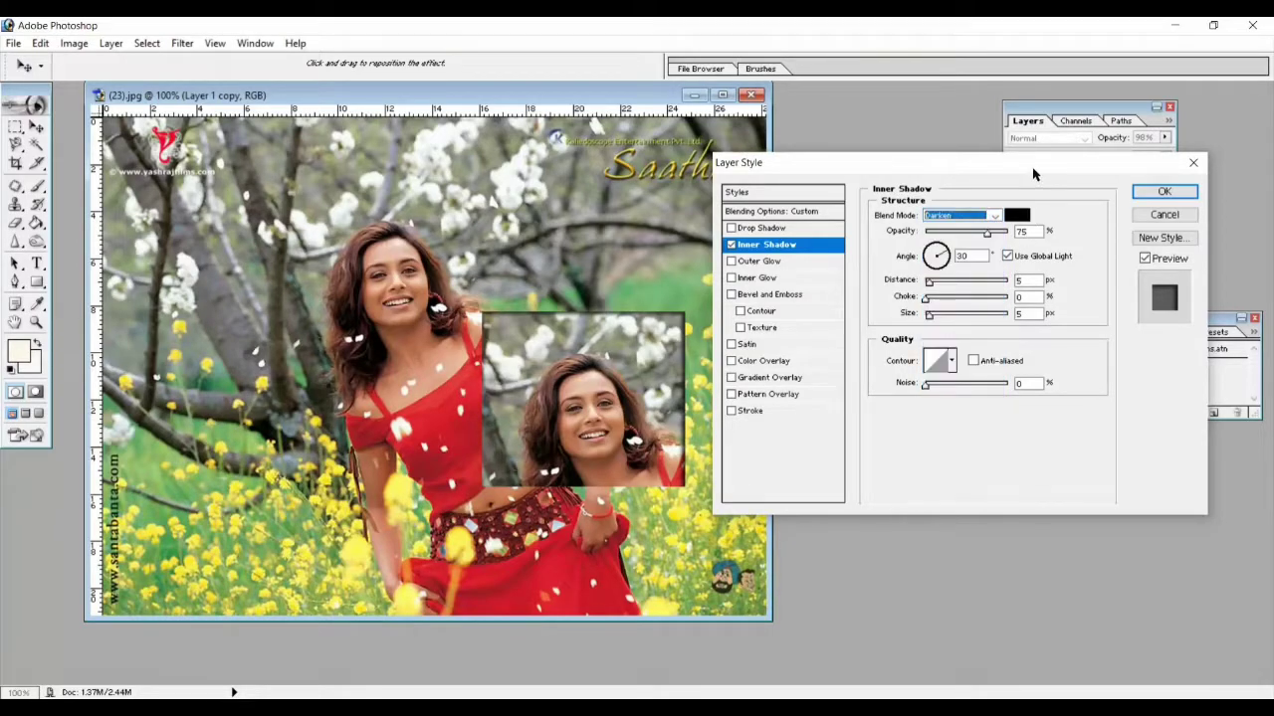
click(987, 234)
drag(987, 234, 1009, 233)
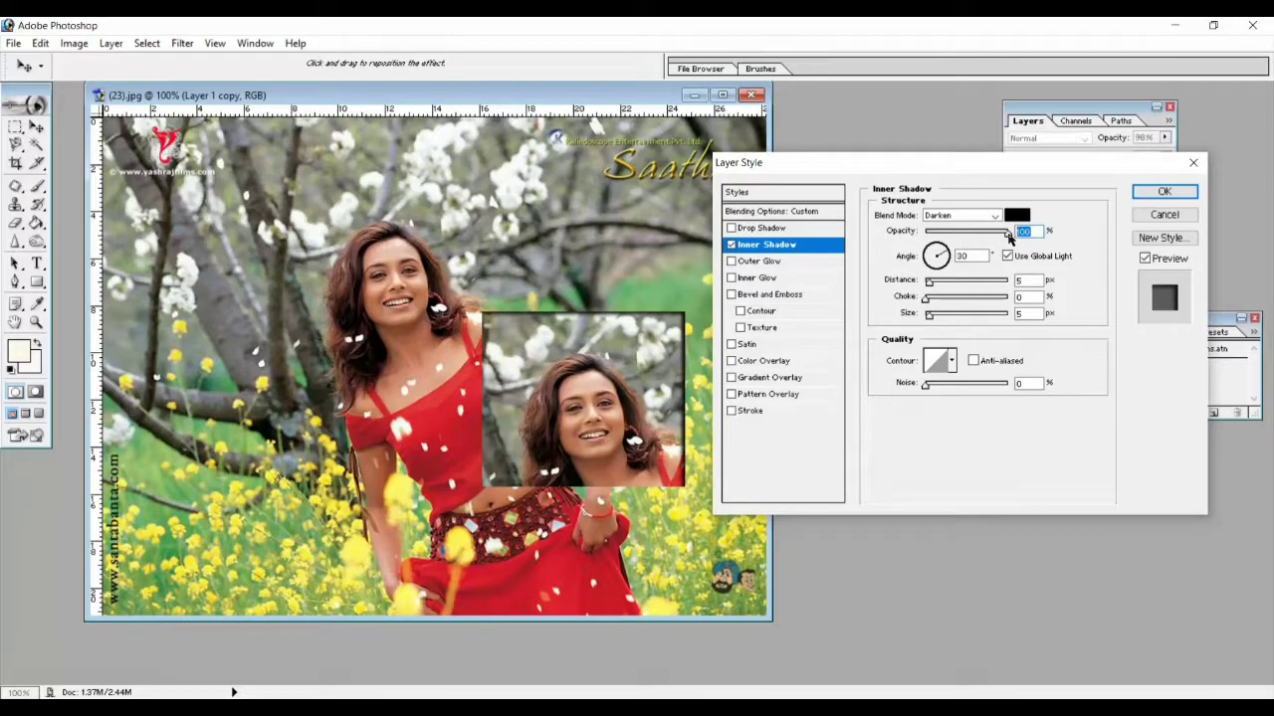
Adjust the inner shadow's distance, size and choke
drag(935, 285, 1019, 299)
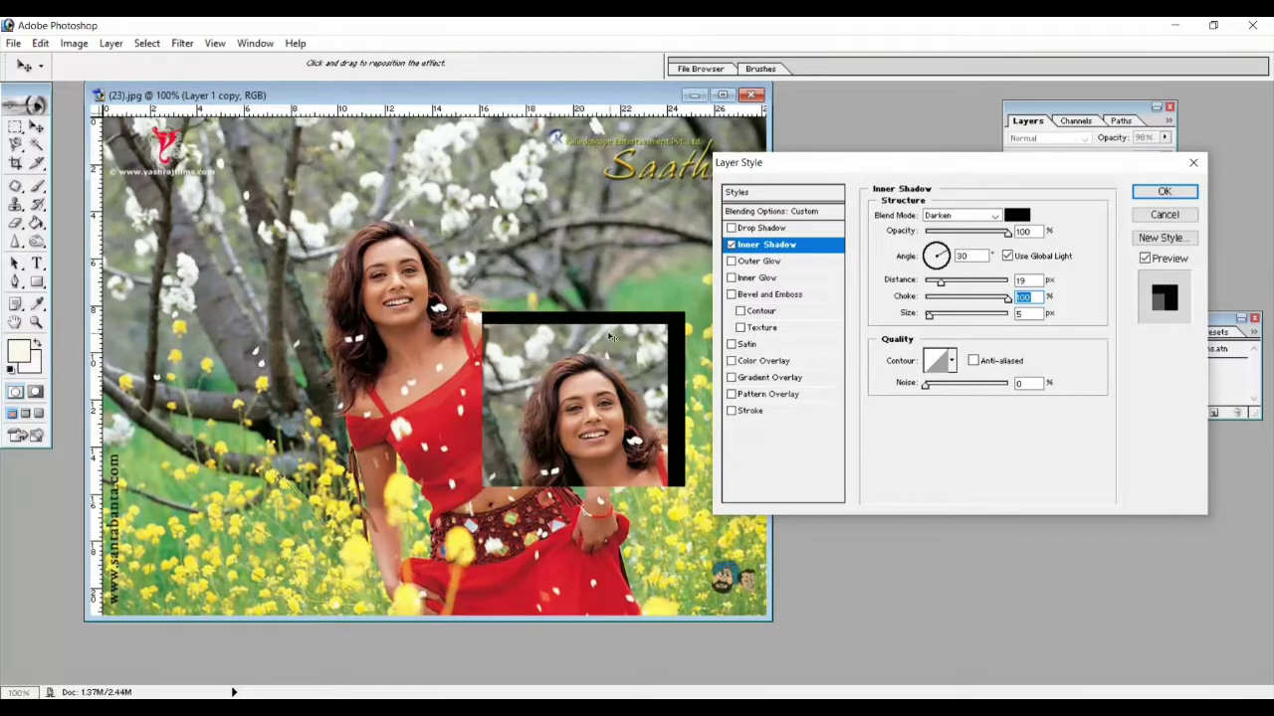
click(936, 299)
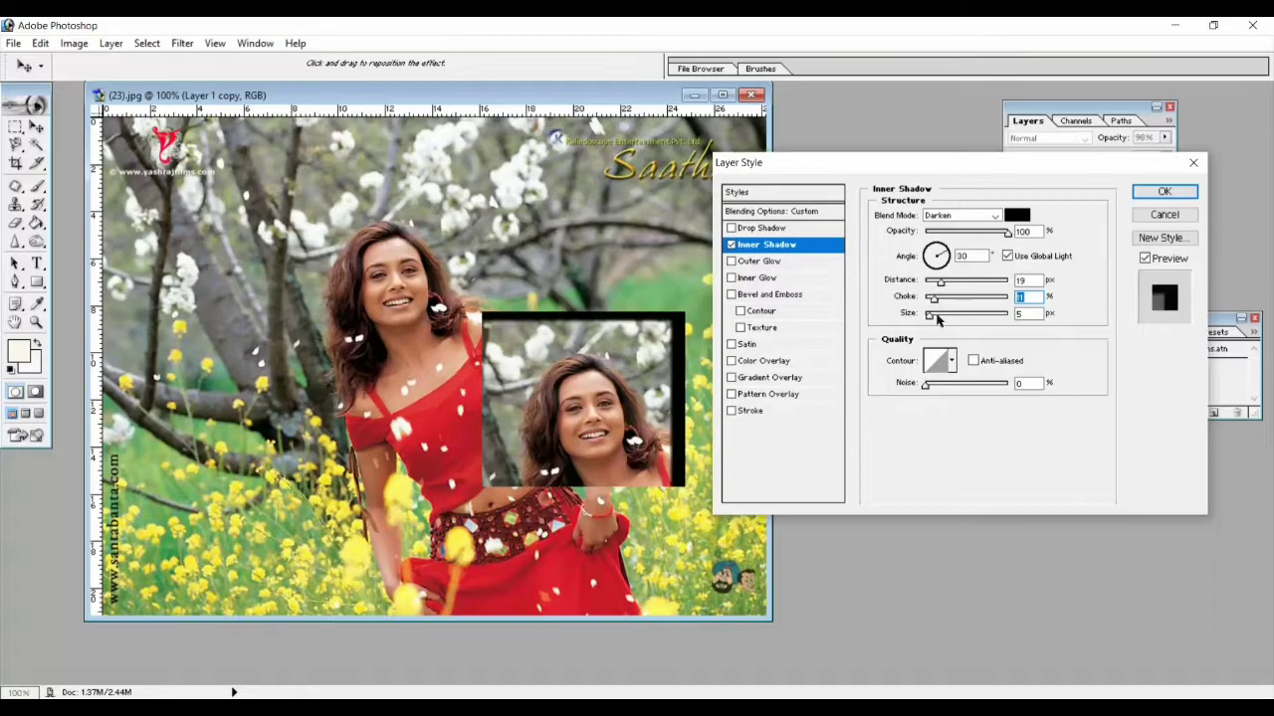
mouse_move(938, 316)
mouse_down()
mouse_move(959, 318)
mouse_move(947, 318)
mouse_up()
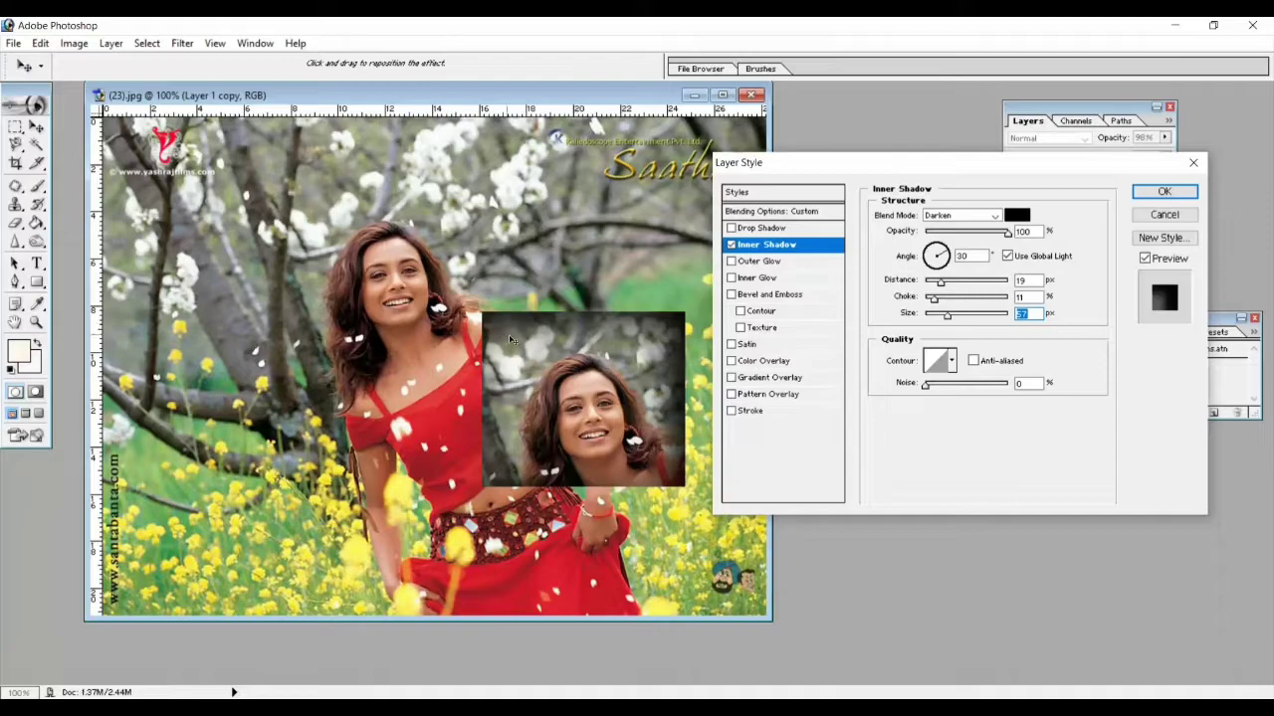
drag(932, 299, 1009, 303)
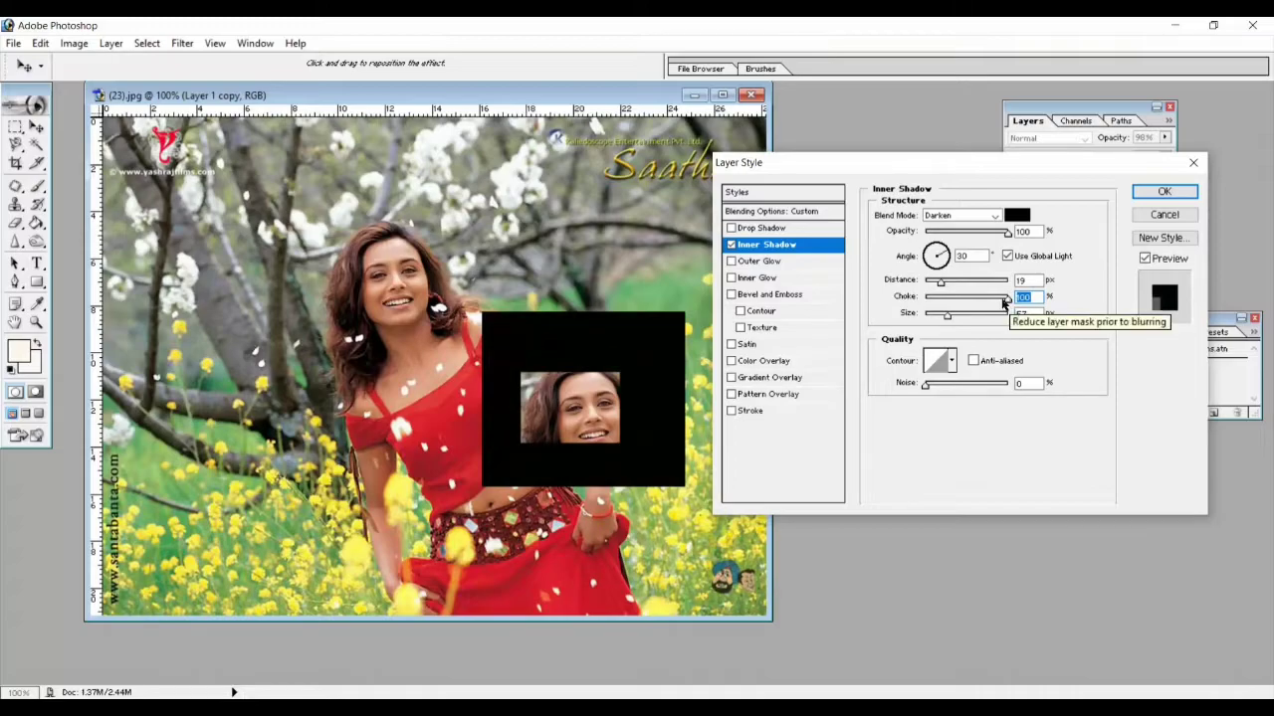
drag(1010, 304, 939, 315)
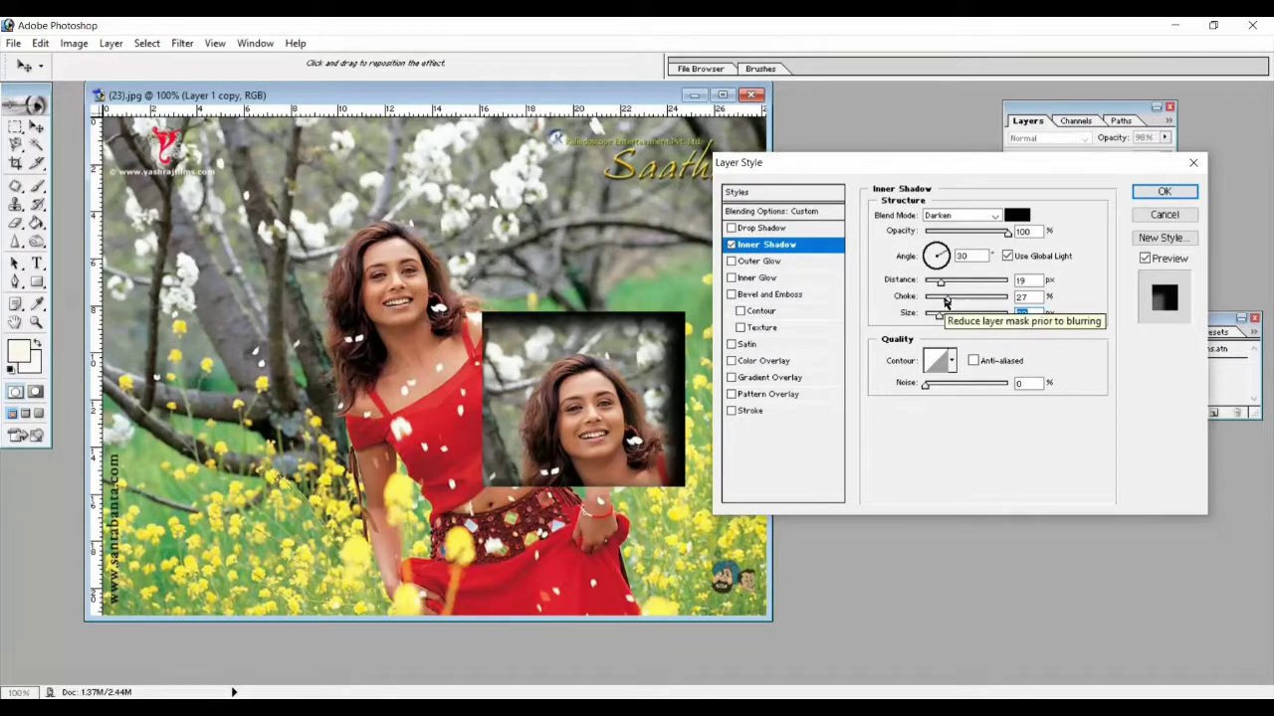
drag(961, 302, 1009, 300)
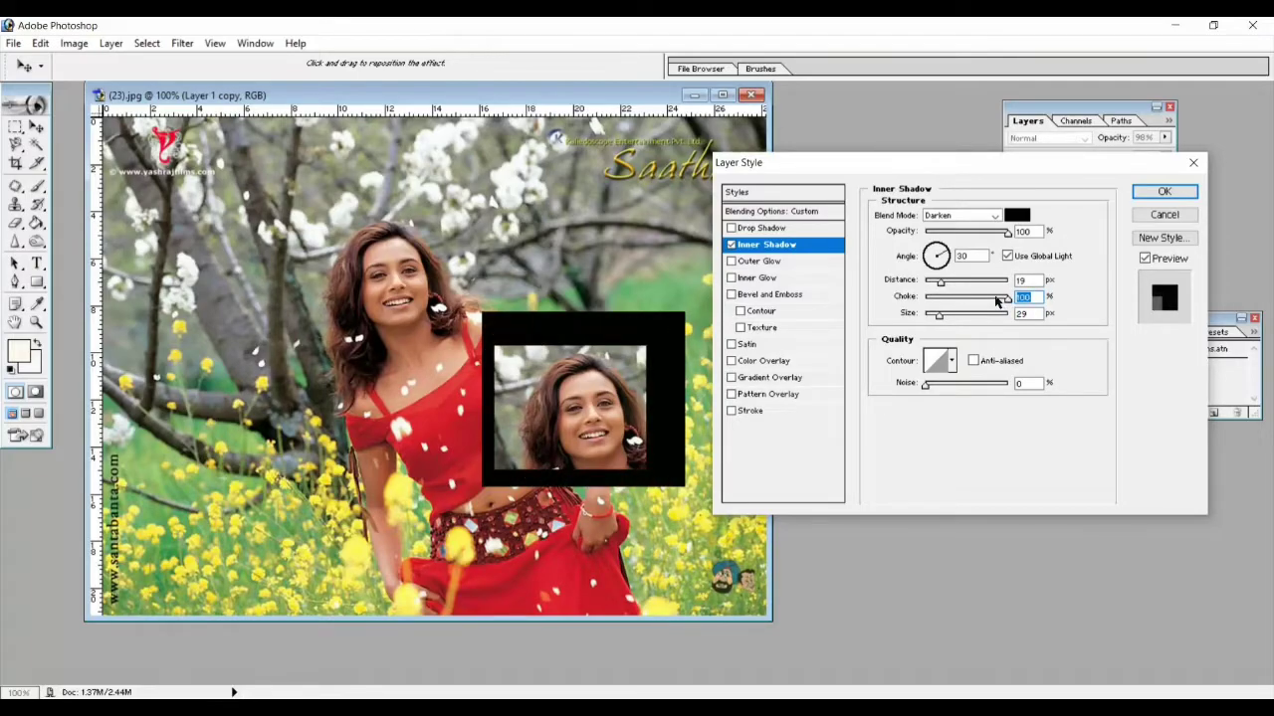
drag(995, 300, 940, 305)
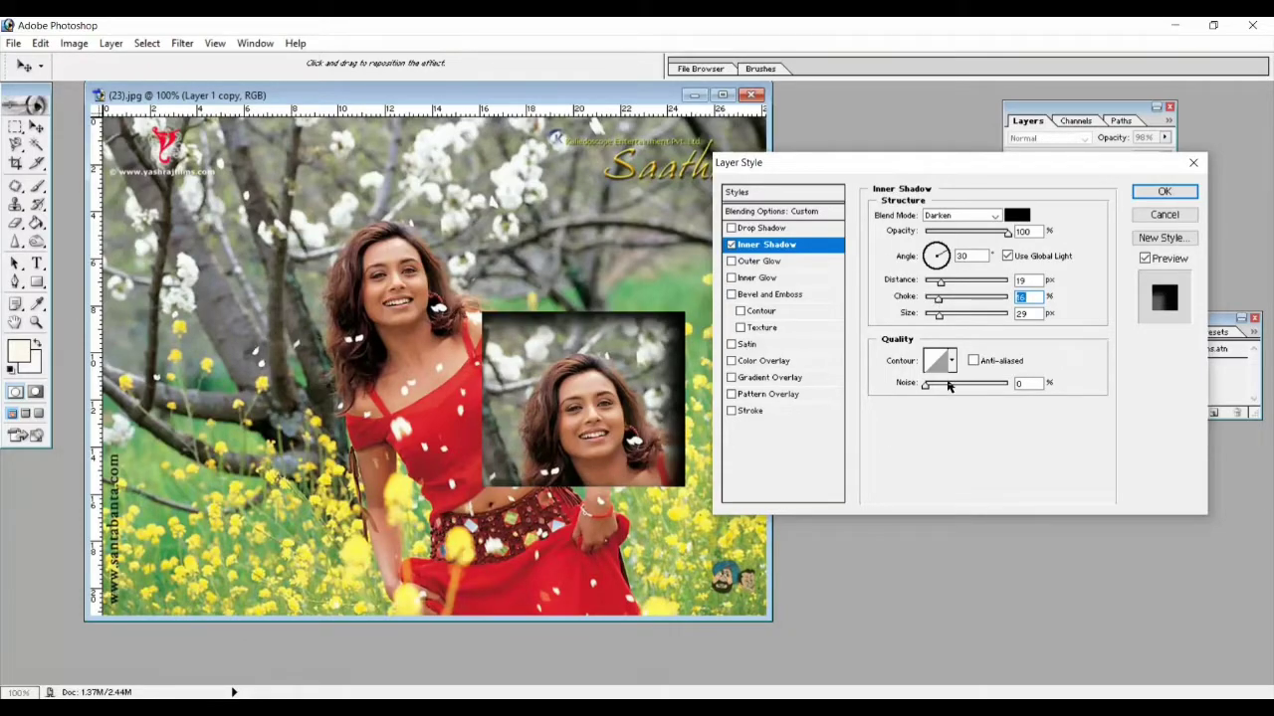
Give the inner shadow 59% noise, swing its angle lower-left, and re-enable Drop Shadow
click(948, 386)
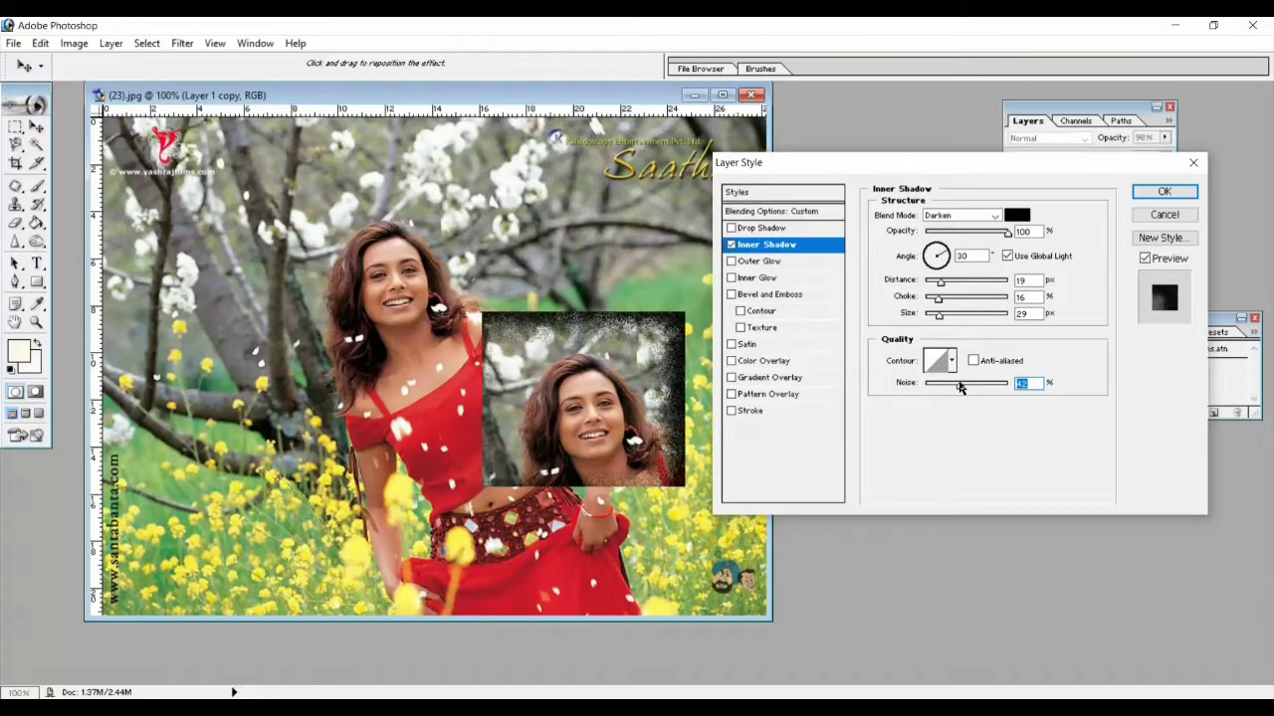
drag(961, 388, 974, 393)
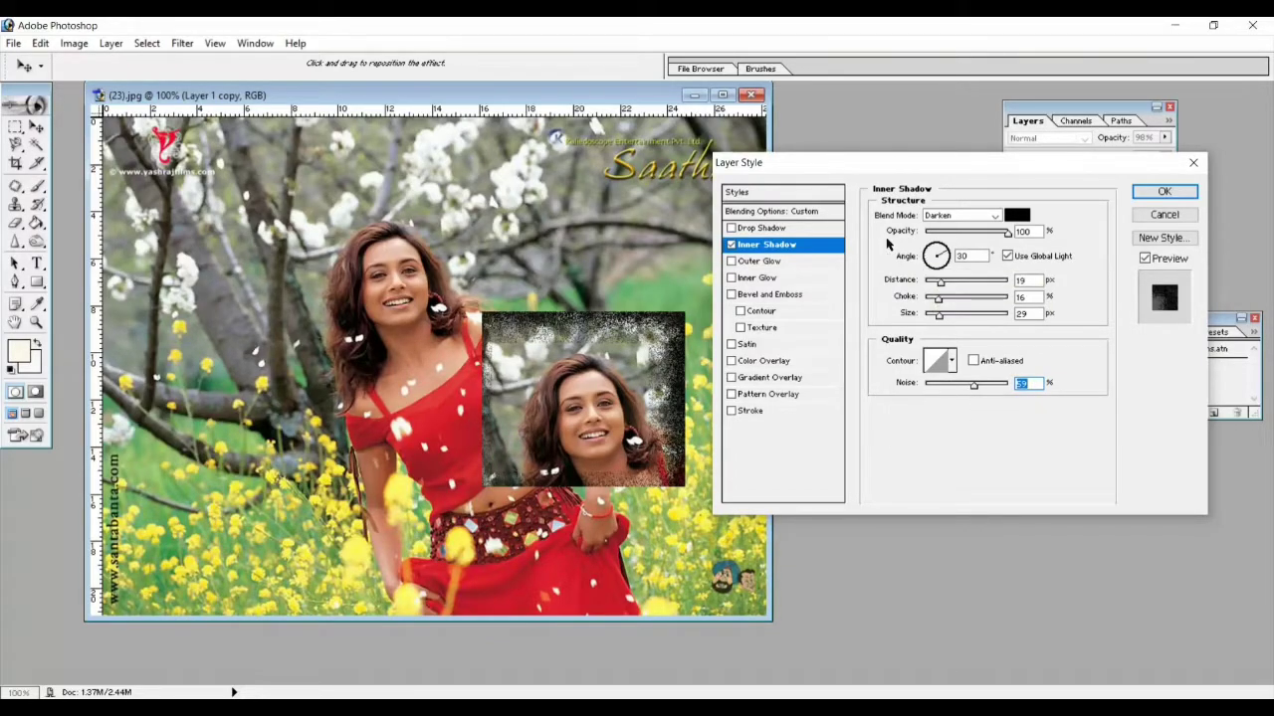
click(948, 253)
click(945, 259)
mouse_move(947, 261)
mouse_down()
mouse_move(925, 268)
mouse_move(924, 255)
mouse_up()
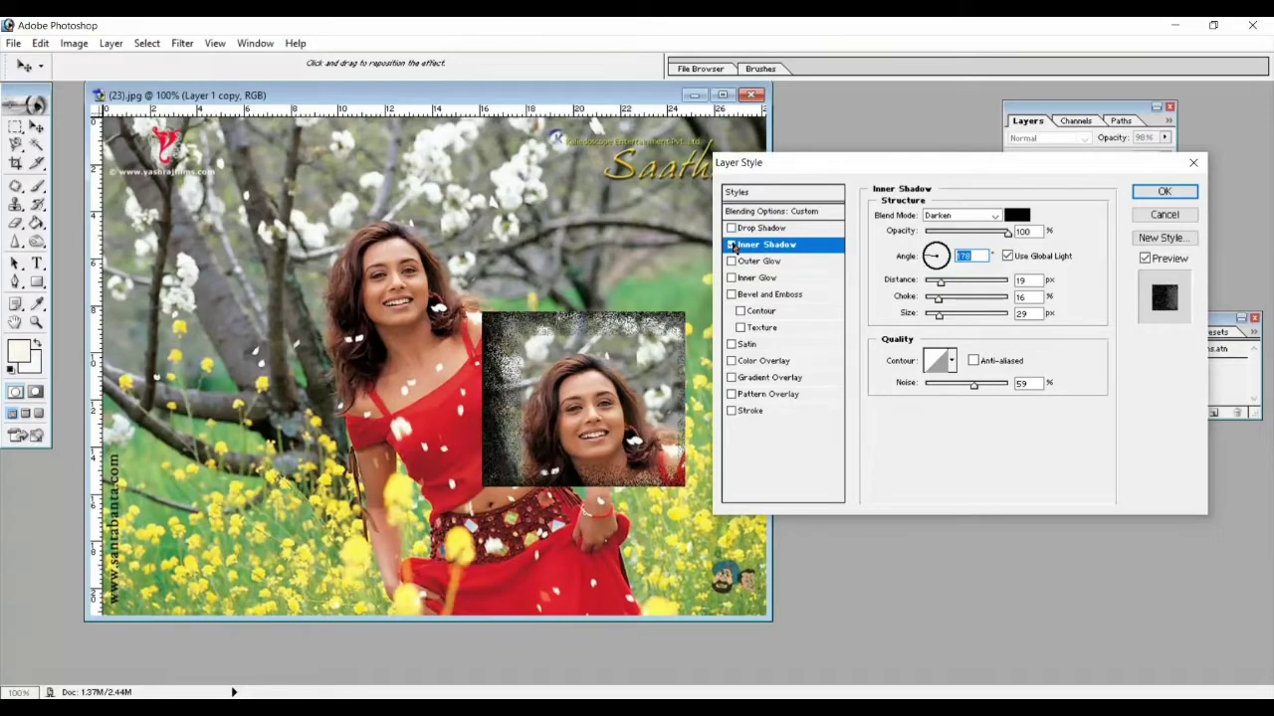
click(762, 229)
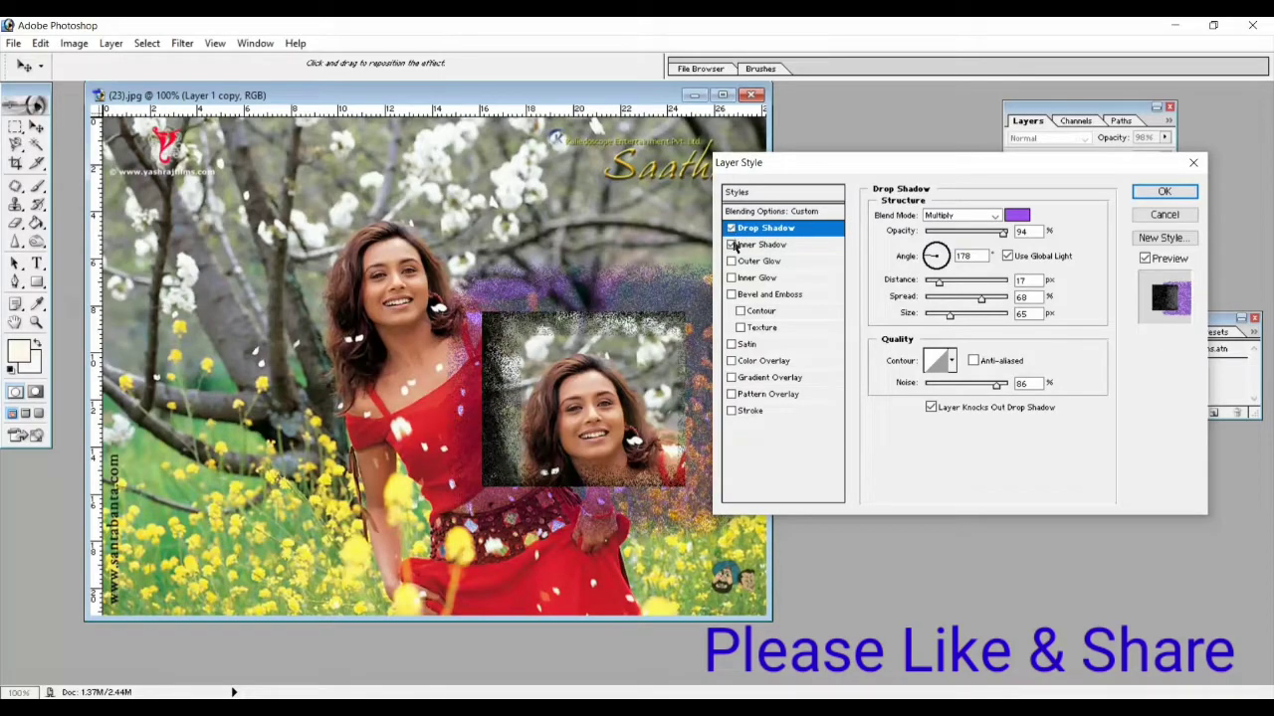
Drop the shadow, try a noisy 51 px Outer Glow, then cancel the Layer Style dialog
click(731, 228)
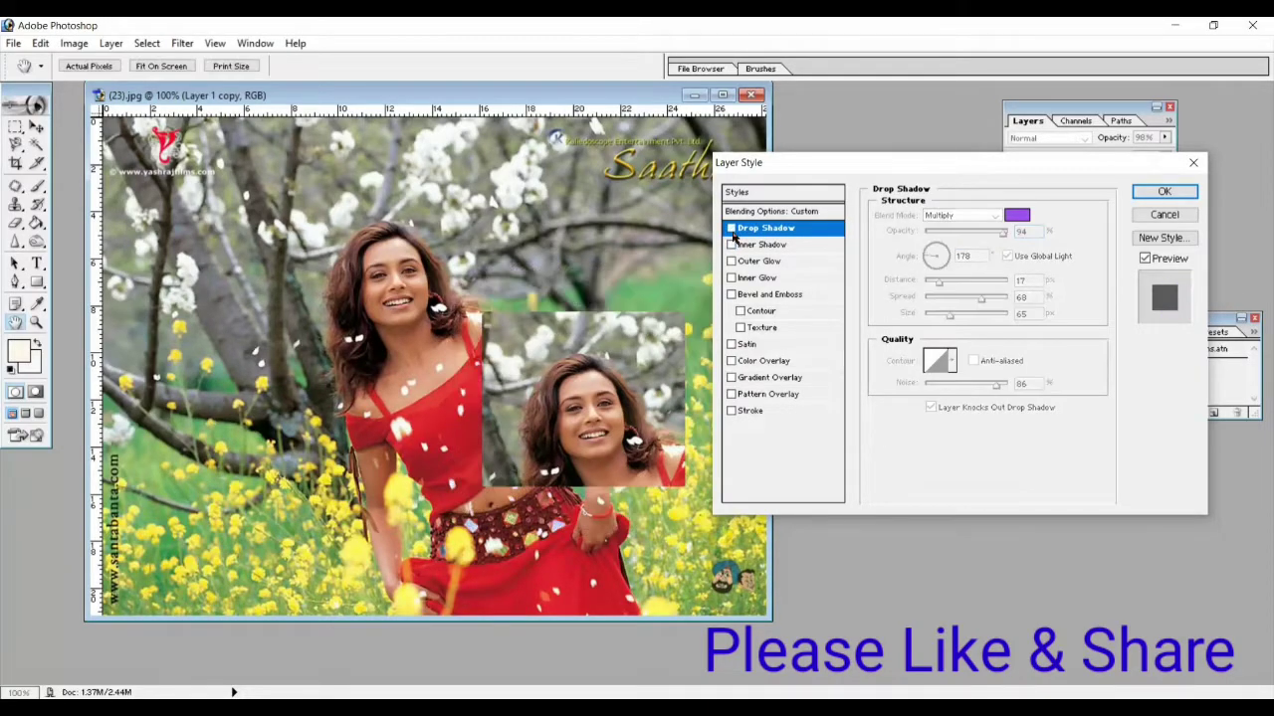
click(751, 262)
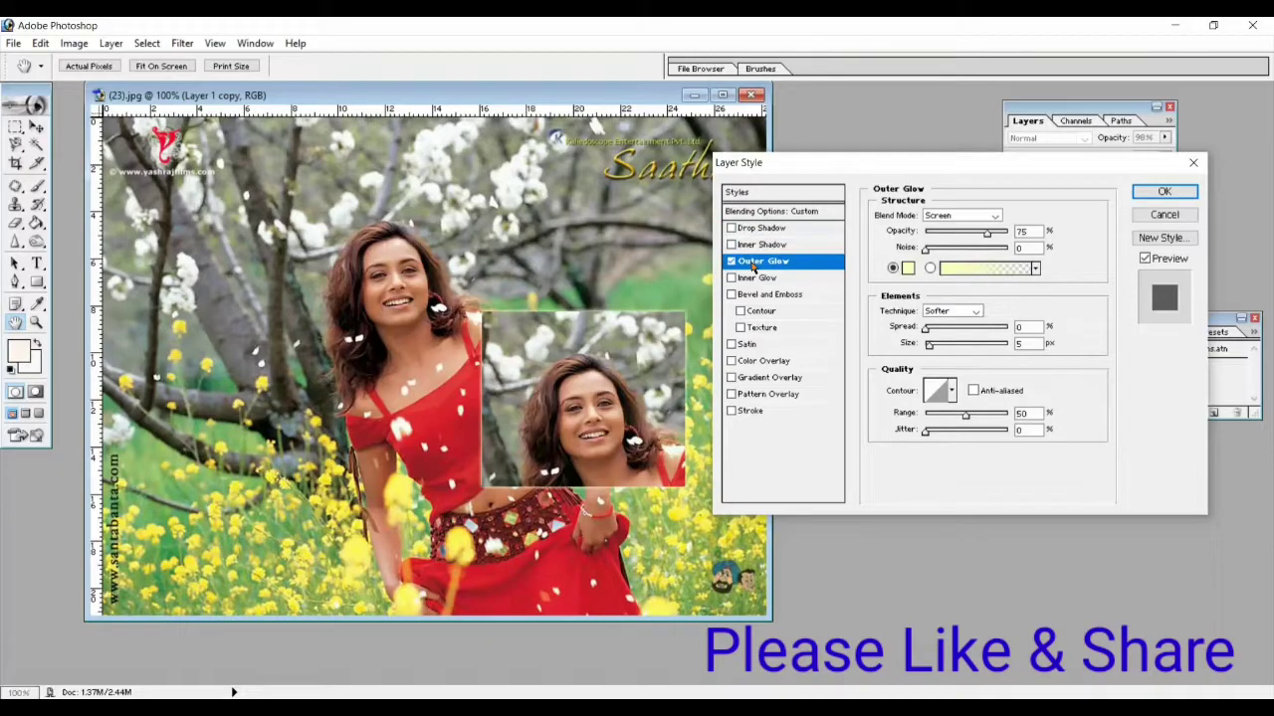
click(938, 253)
drag(937, 253, 953, 254)
click(946, 345)
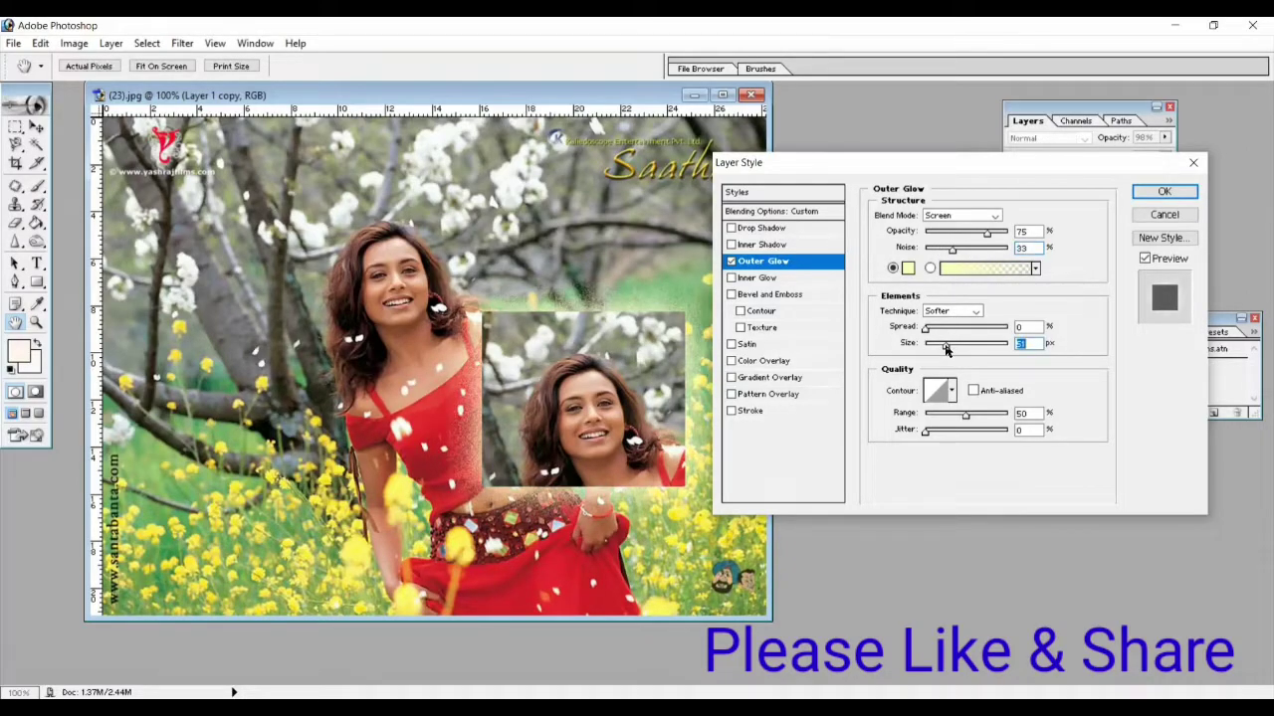
click(972, 249)
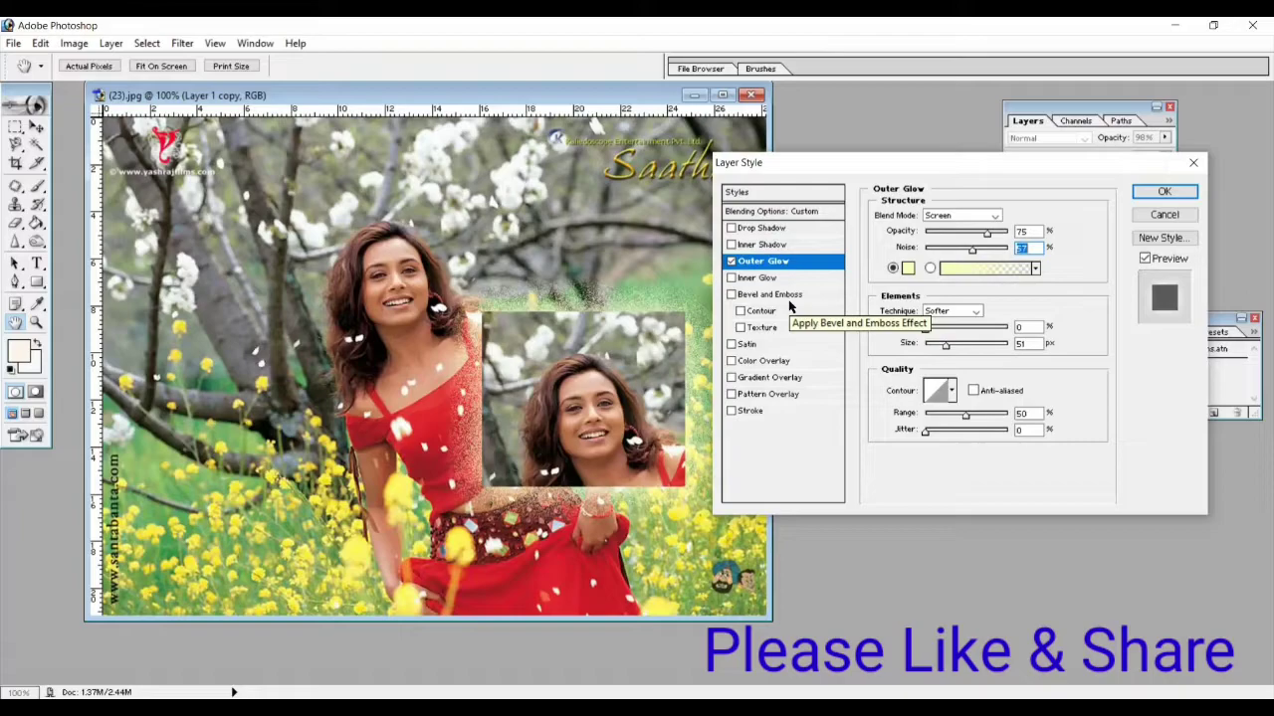
click(1161, 219)
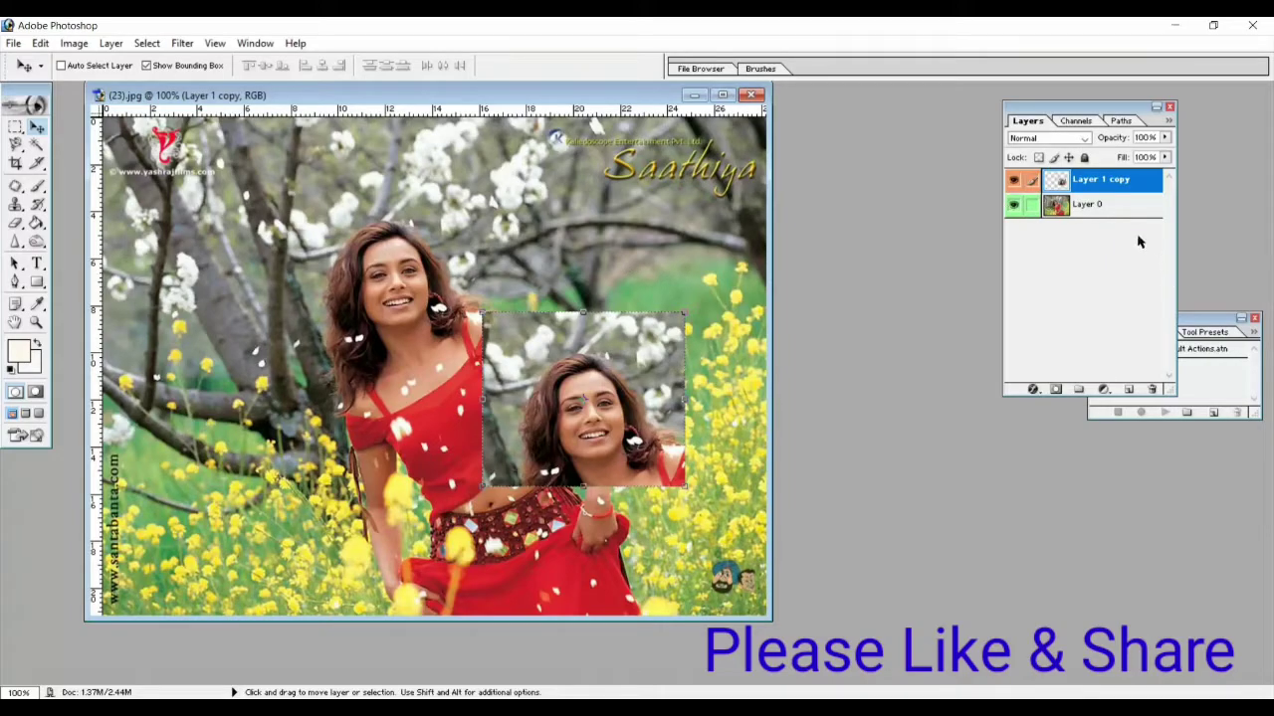
Magnetic-Lasso the poster woman's head on Layer 0 and copy it to a new layer (Ctrl+J)
click(1110, 209)
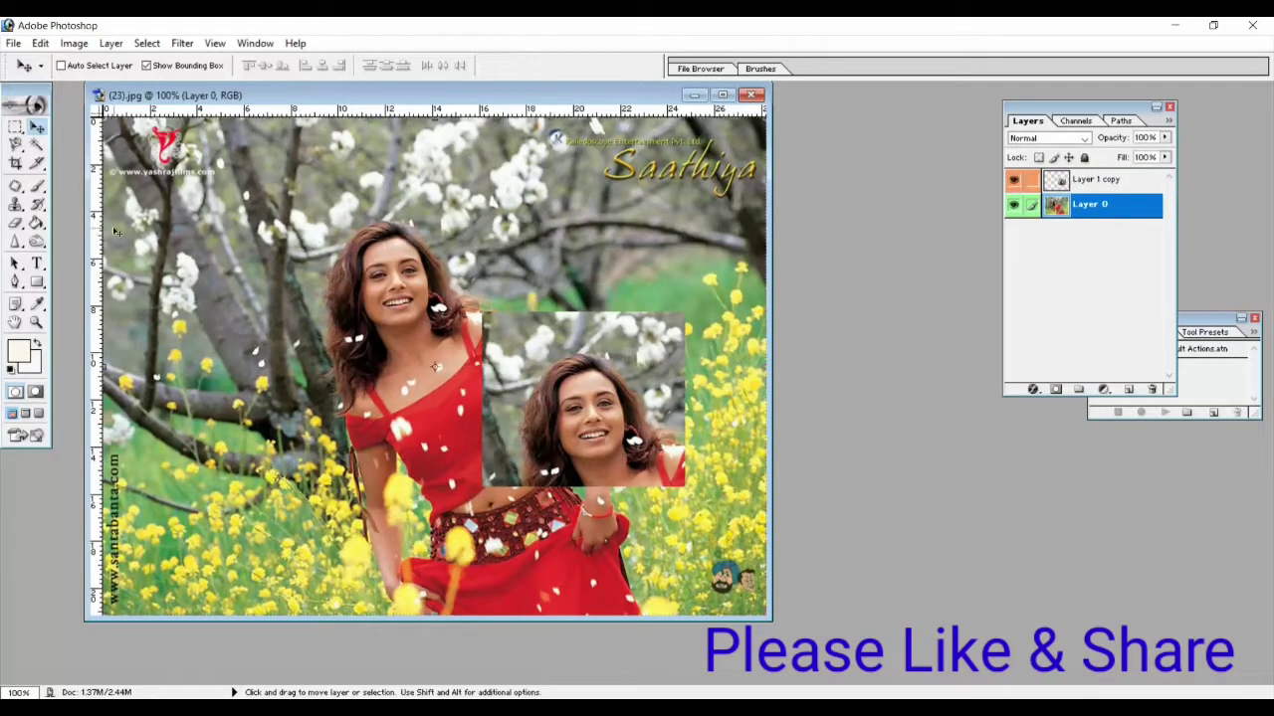
click(14, 145)
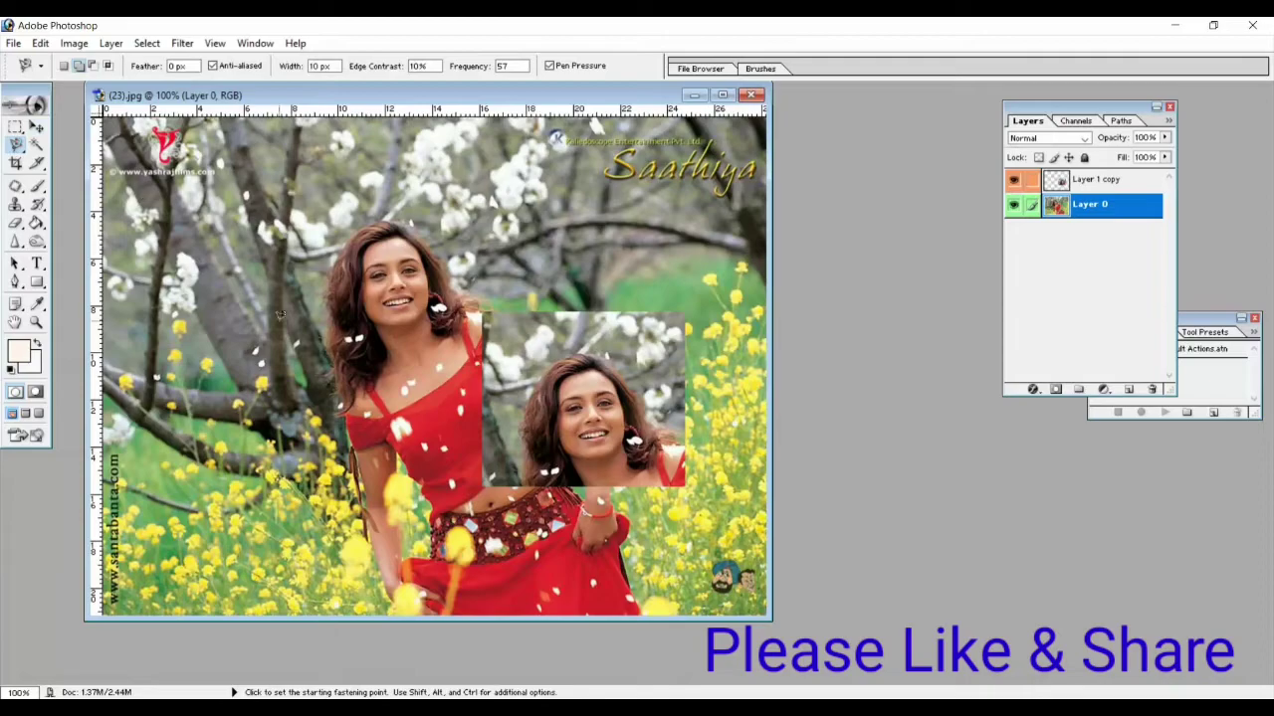
click(339, 376)
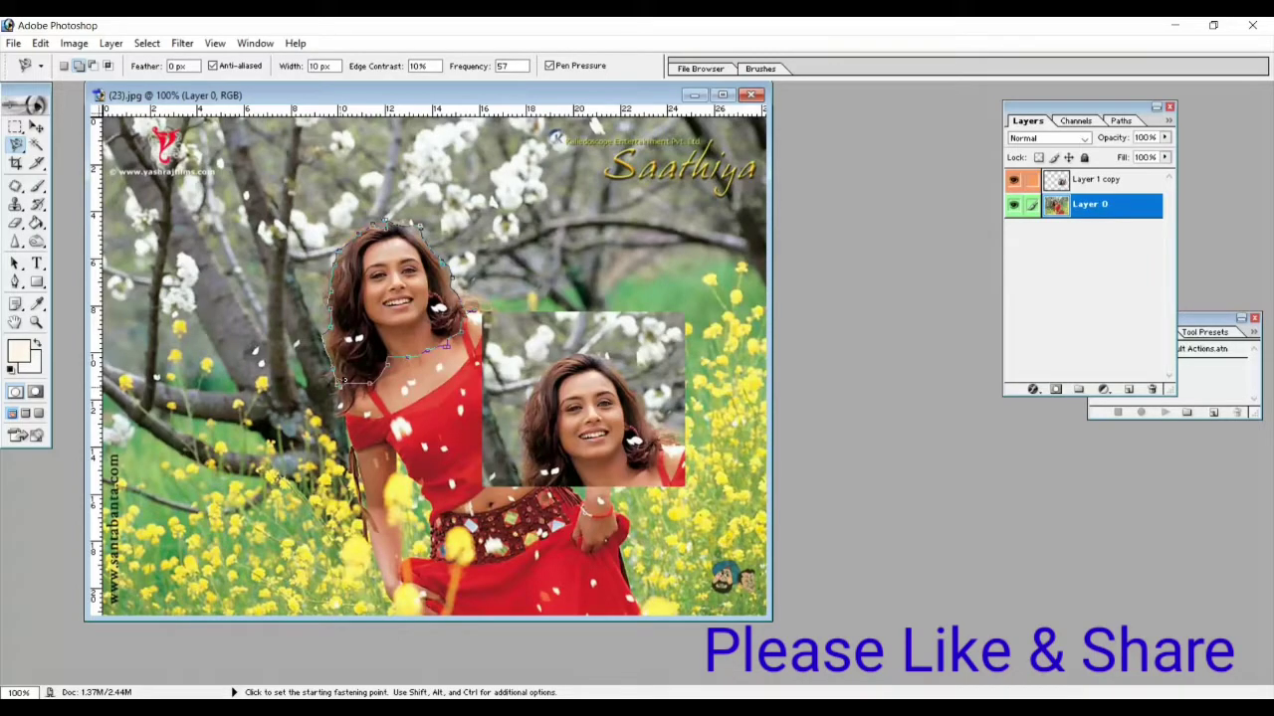
double_click(338, 379)
key(ctrl)
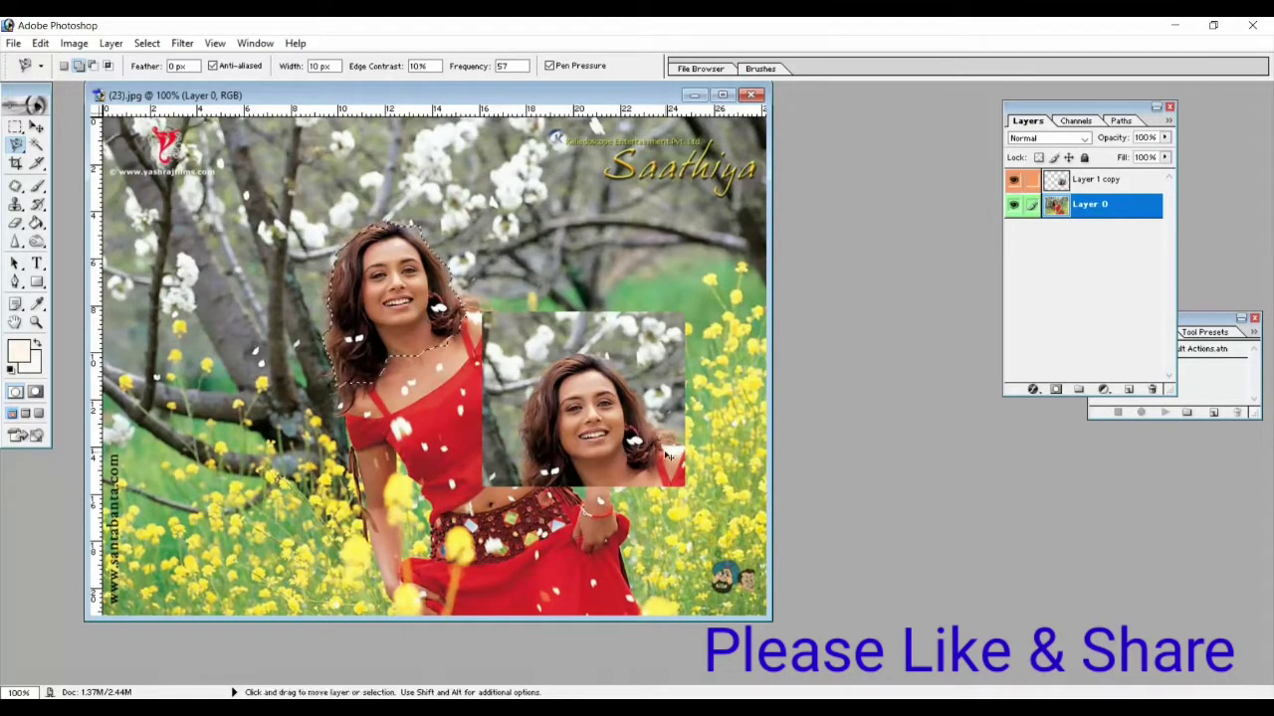
key(ctrl+j)
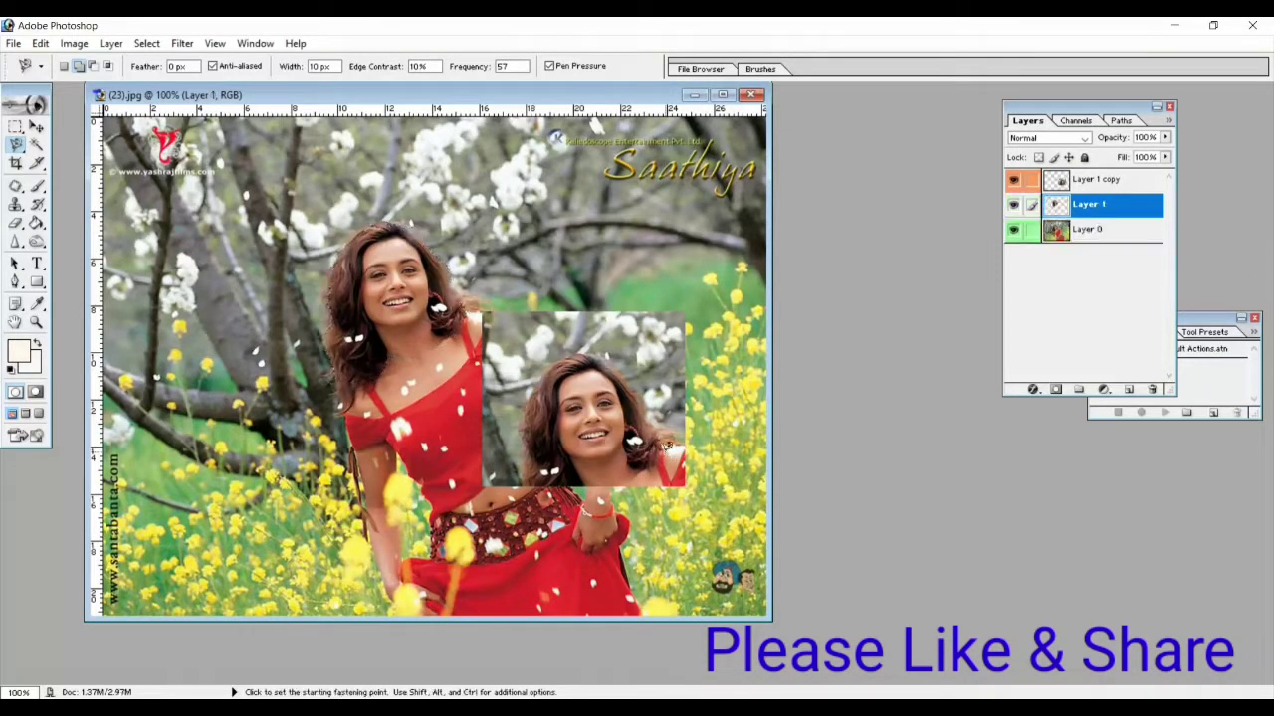
Add an outer glow to Layer 1 and set its size to 117 px
click(146, 42)
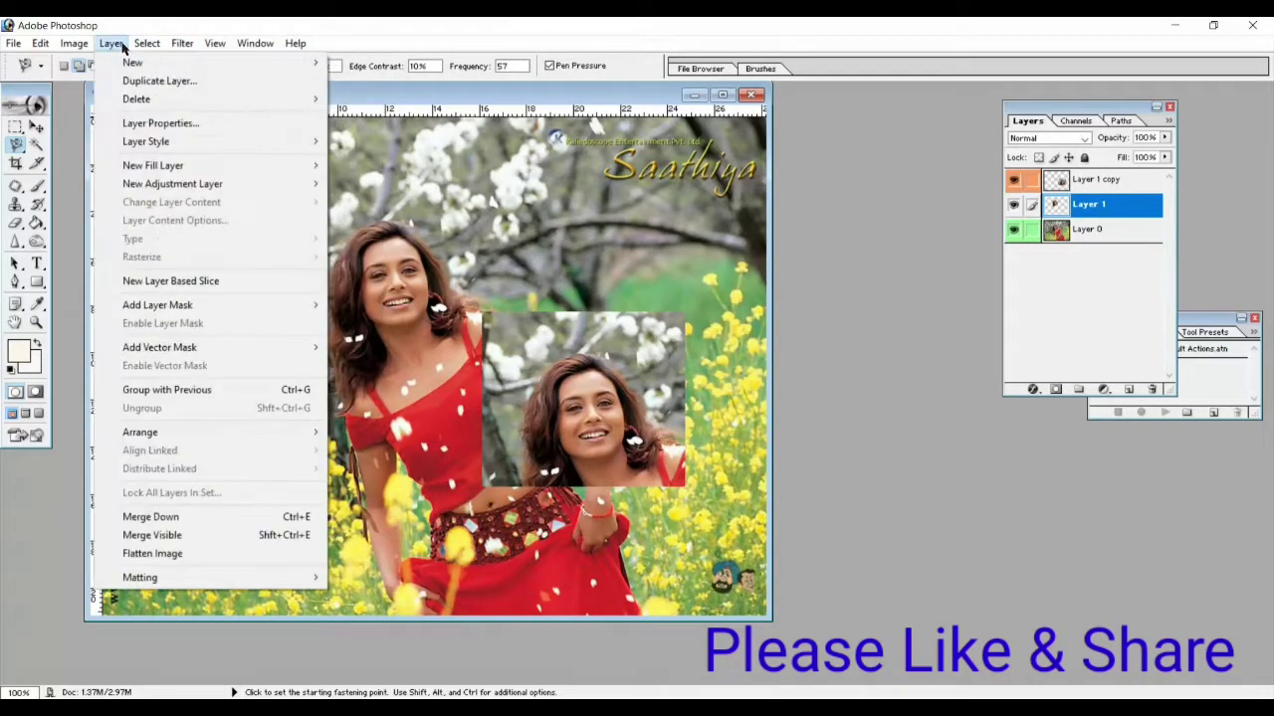
mouse_move(145, 141)
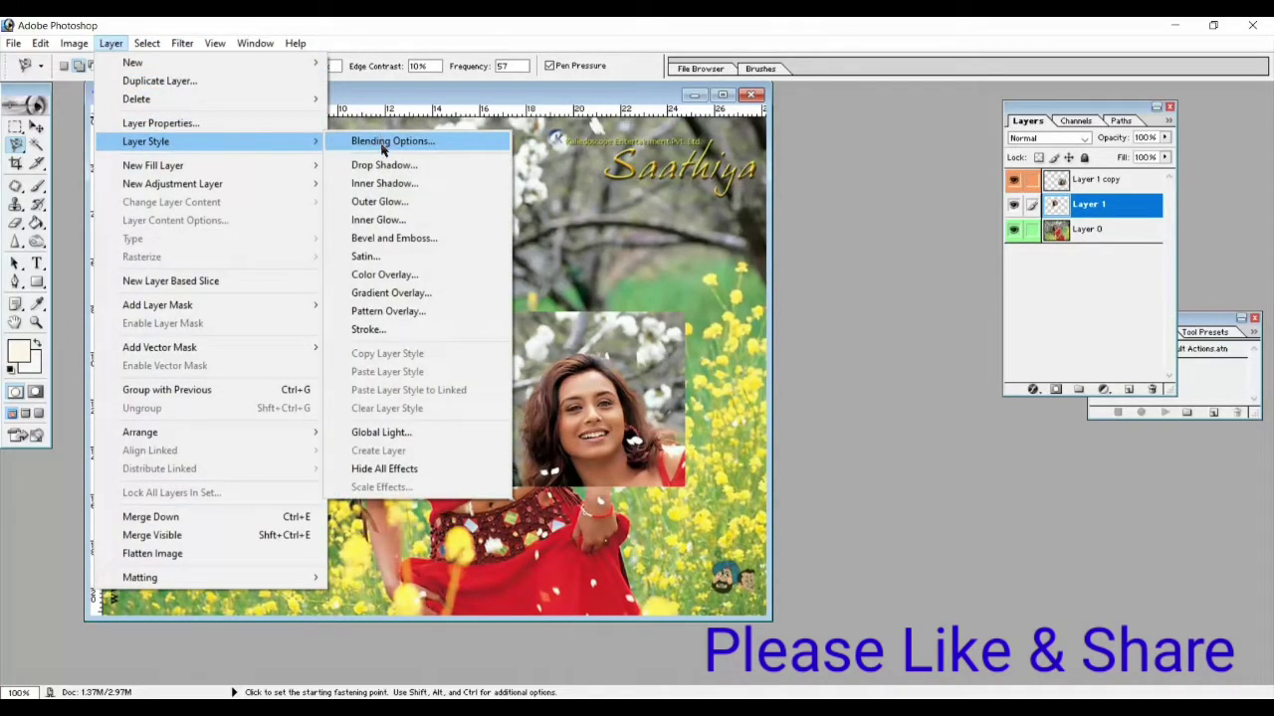
click(378, 203)
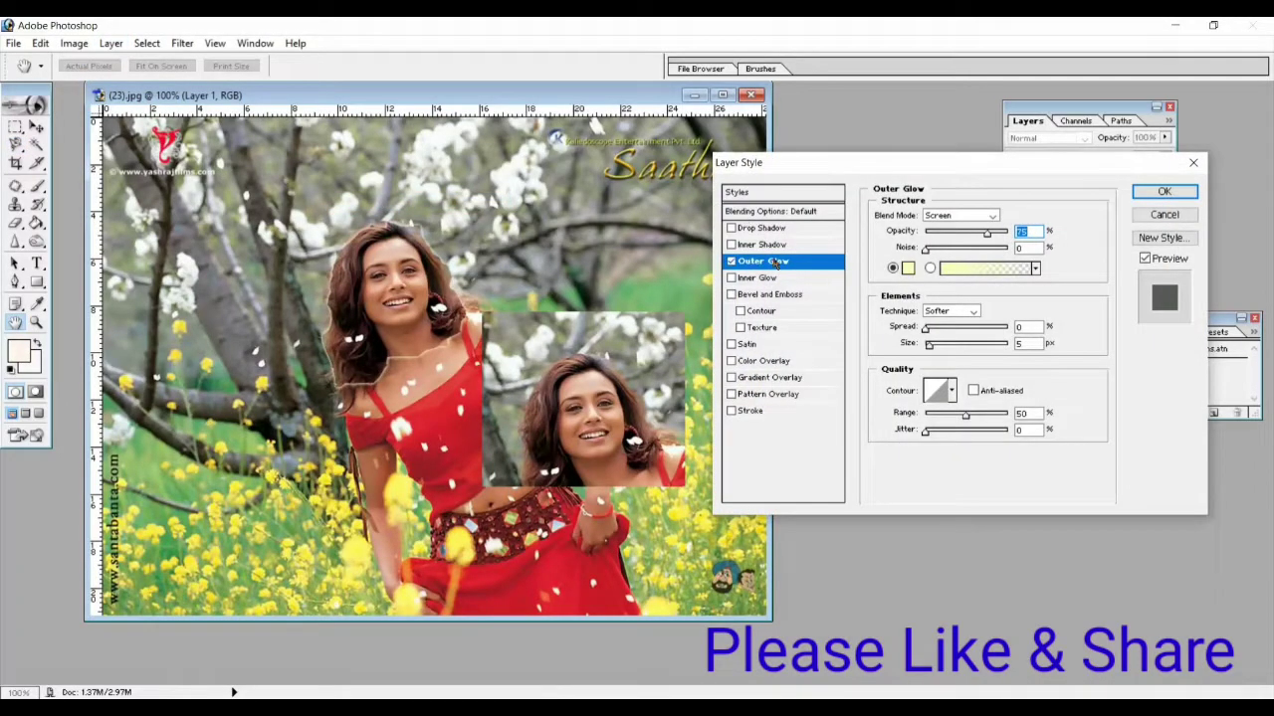
drag(929, 346, 951, 348)
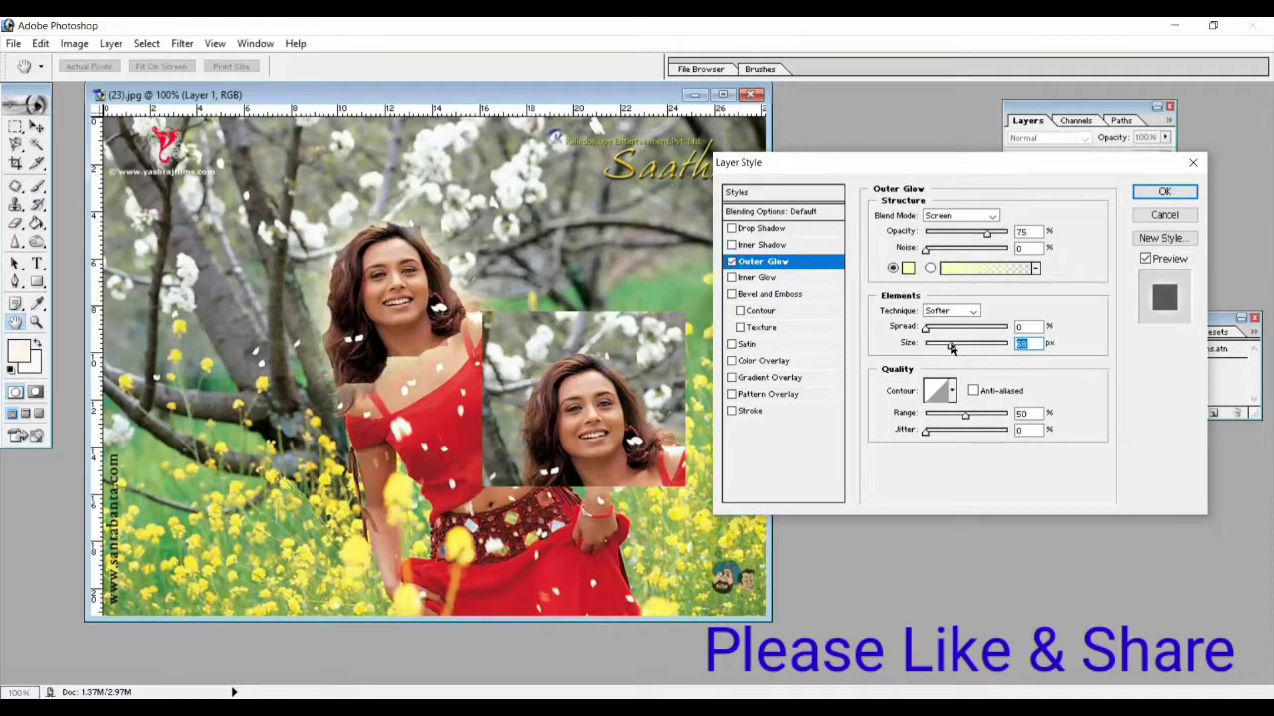
click(965, 347)
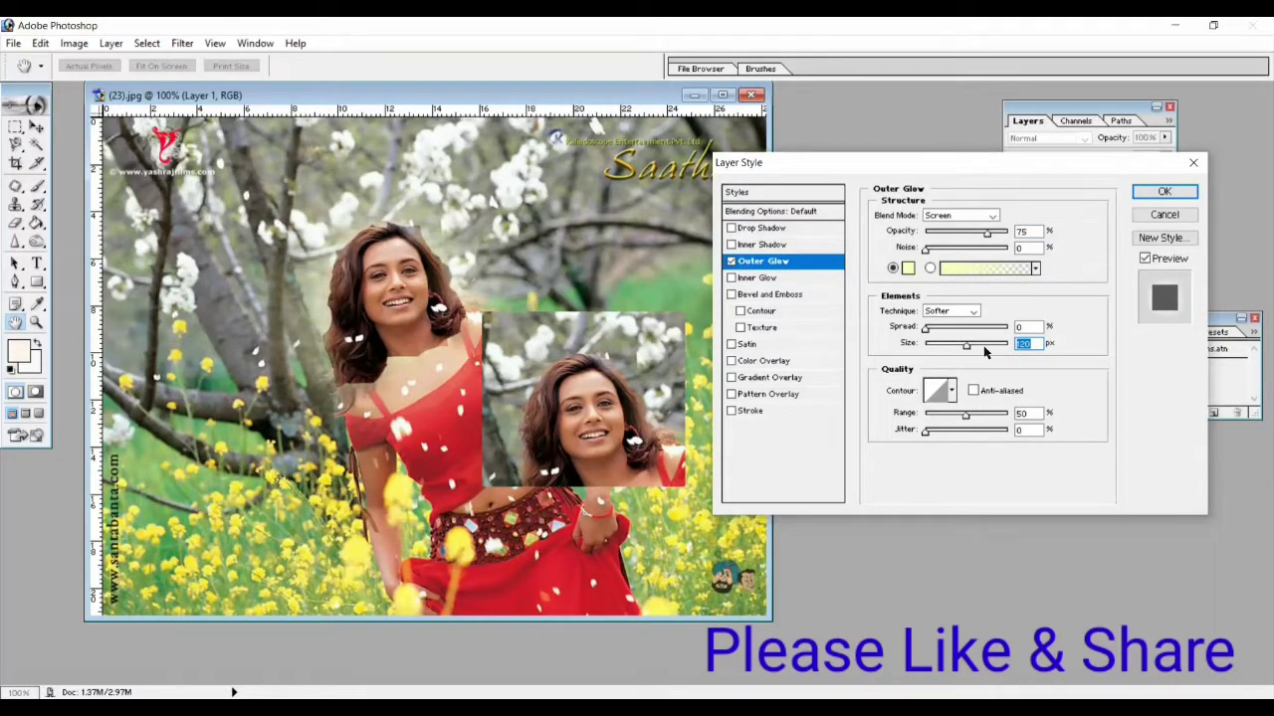
click(972, 349)
drag(967, 350, 964, 349)
Set the glow spread to 11%, add noise, lower its opacity, then turn the glow off
drag(926, 328, 958, 331)
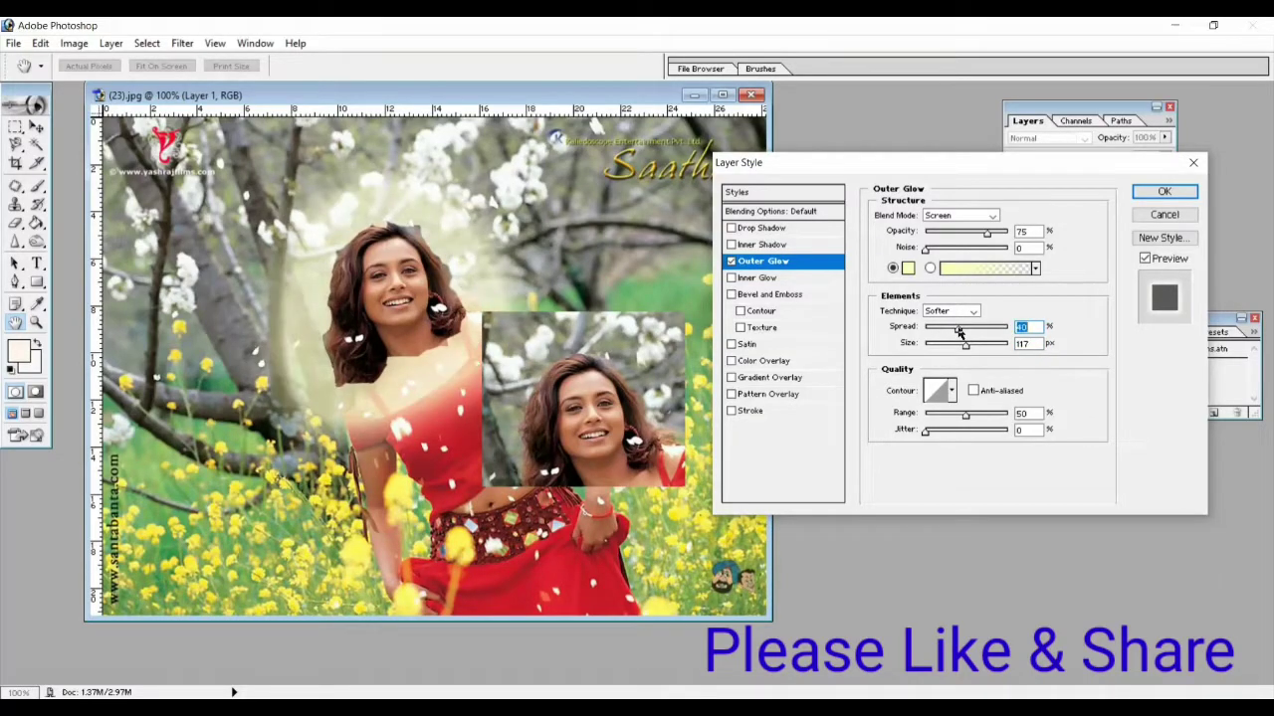
click(936, 328)
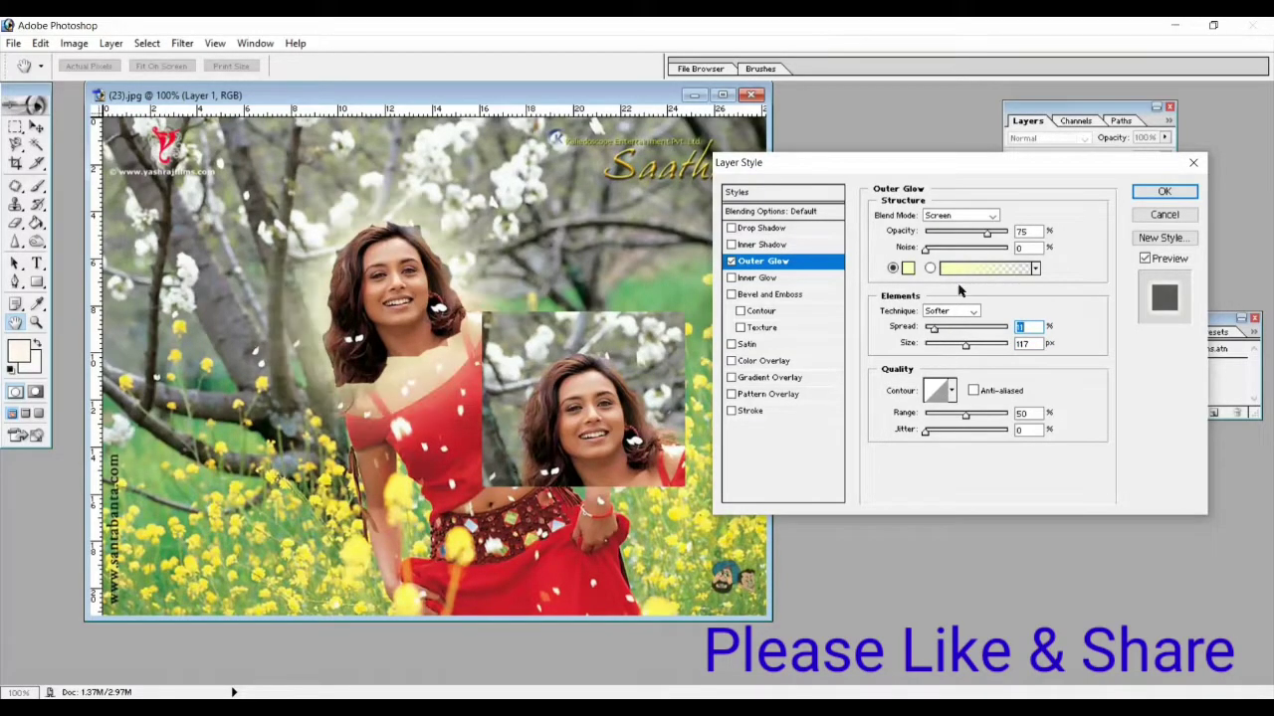
click(941, 249)
mouse_move(941, 256)
mouse_down()
mouse_move(969, 255)
mouse_move(967, 233)
mouse_up()
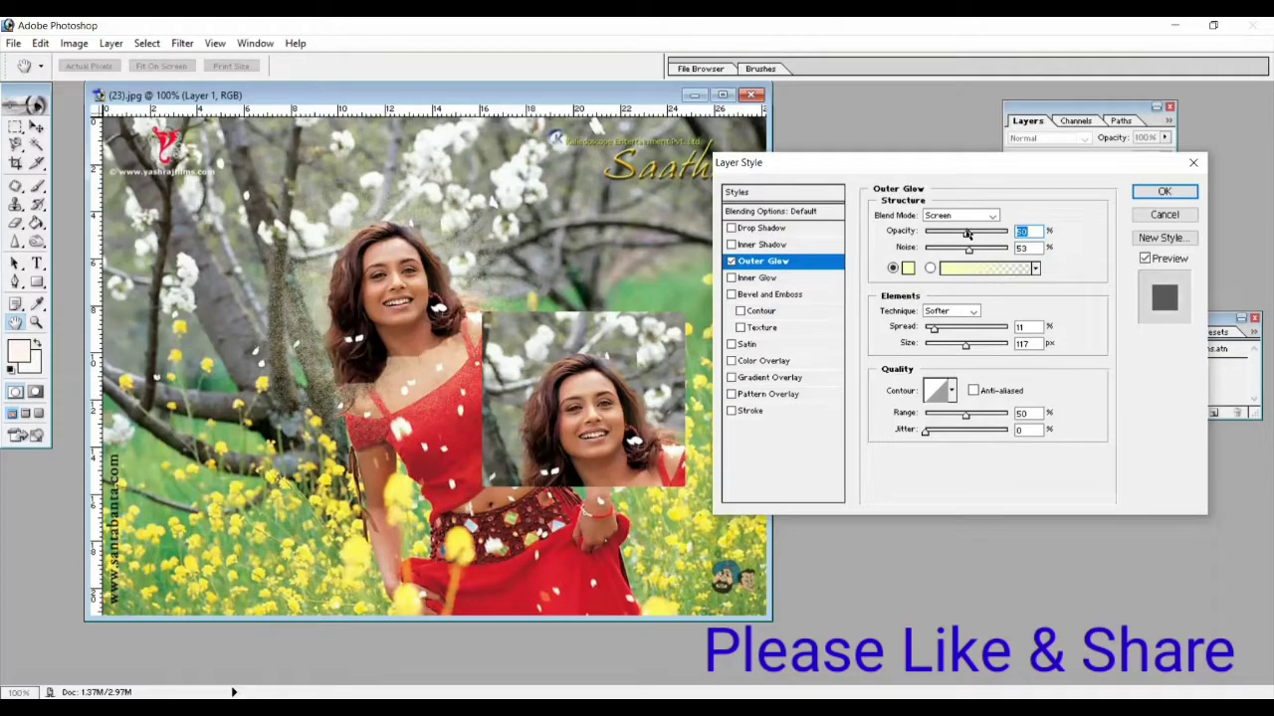
mouse_move(965, 232)
mouse_down()
mouse_move(936, 237)
mouse_move(971, 237)
mouse_up()
click(1160, 219)
click(731, 260)
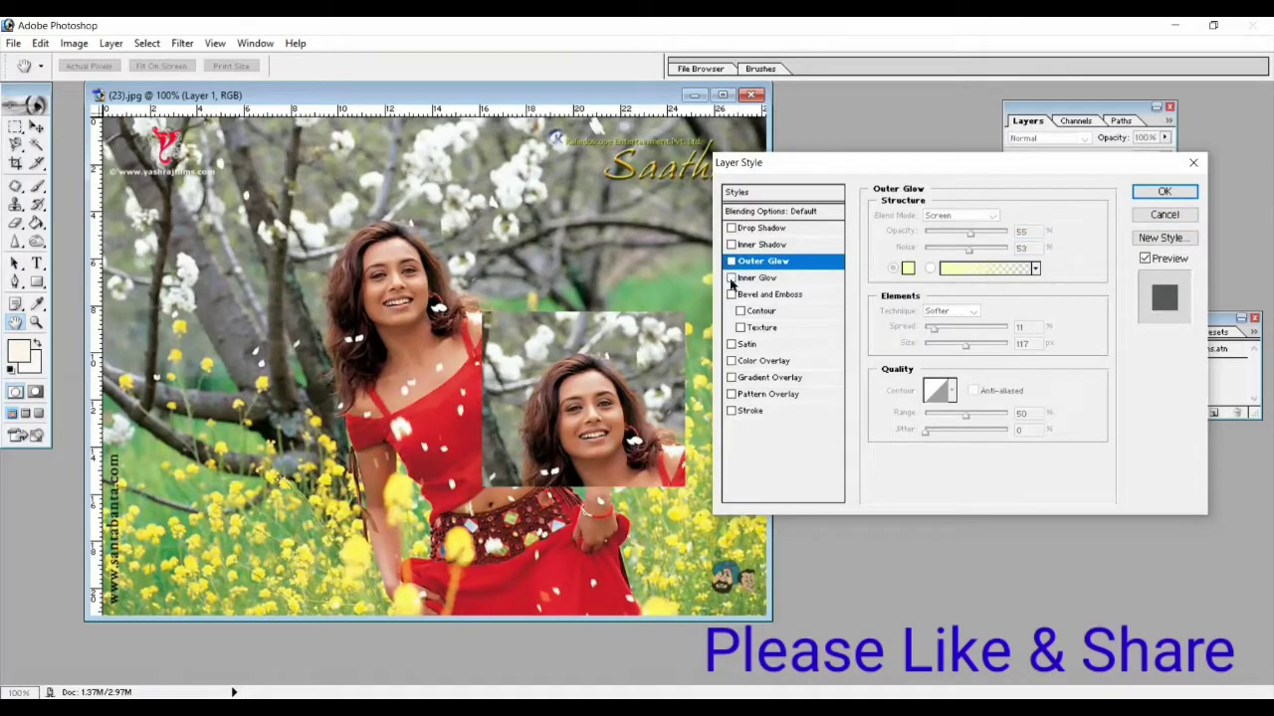
Turn on an inner glow with 40% noise and 95% opacity
click(731, 279)
click(774, 280)
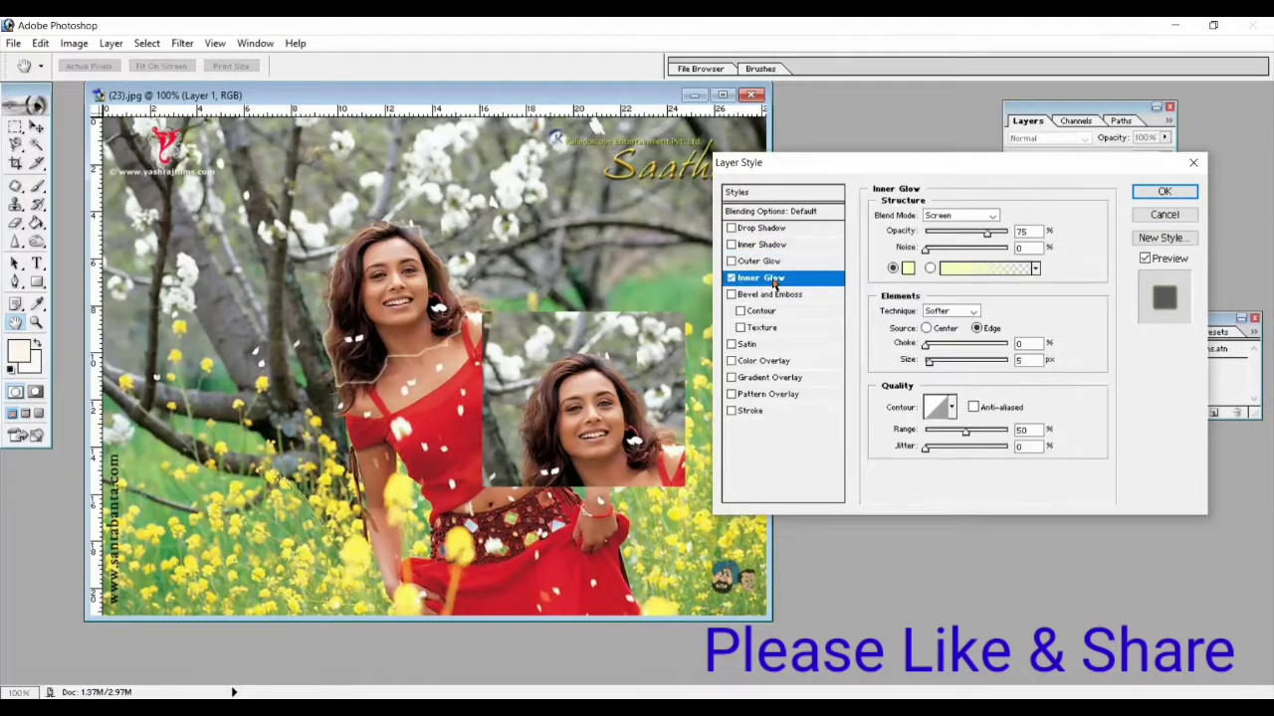
click(944, 249)
drag(944, 250, 958, 250)
click(1004, 232)
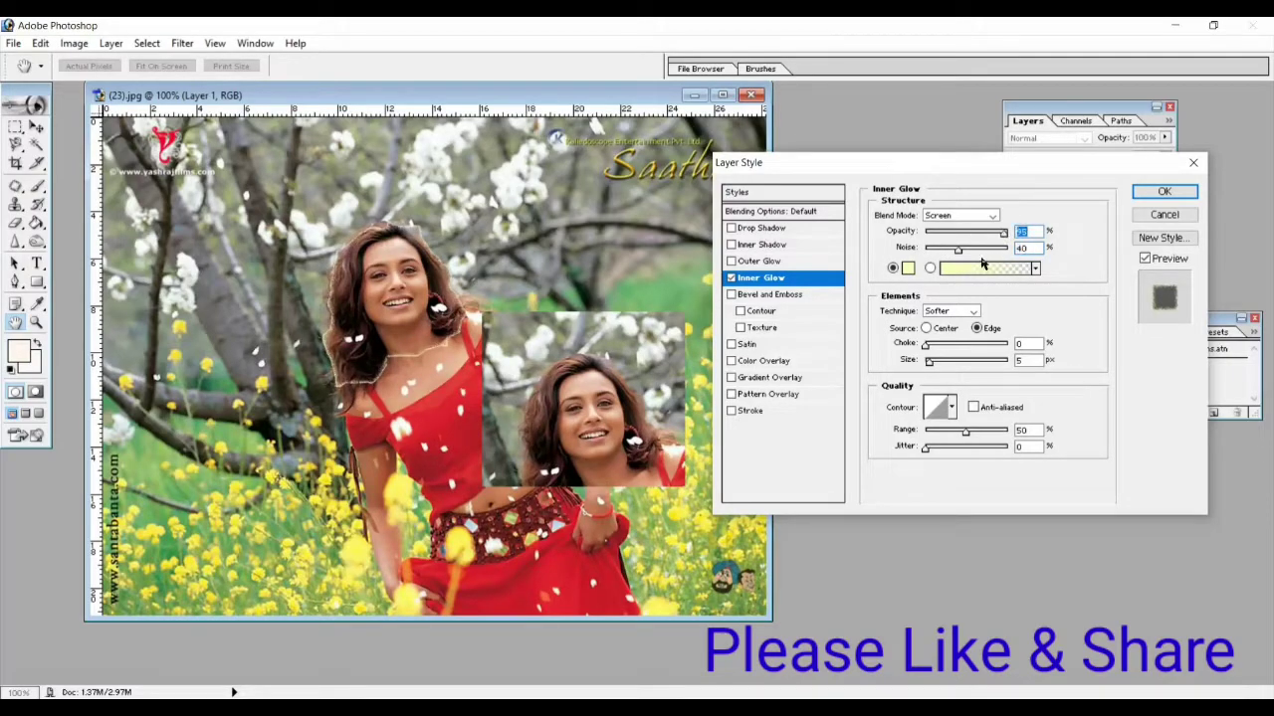
Set the inner glow size to 27 px and choke to 6%, then switch it off
click(938, 360)
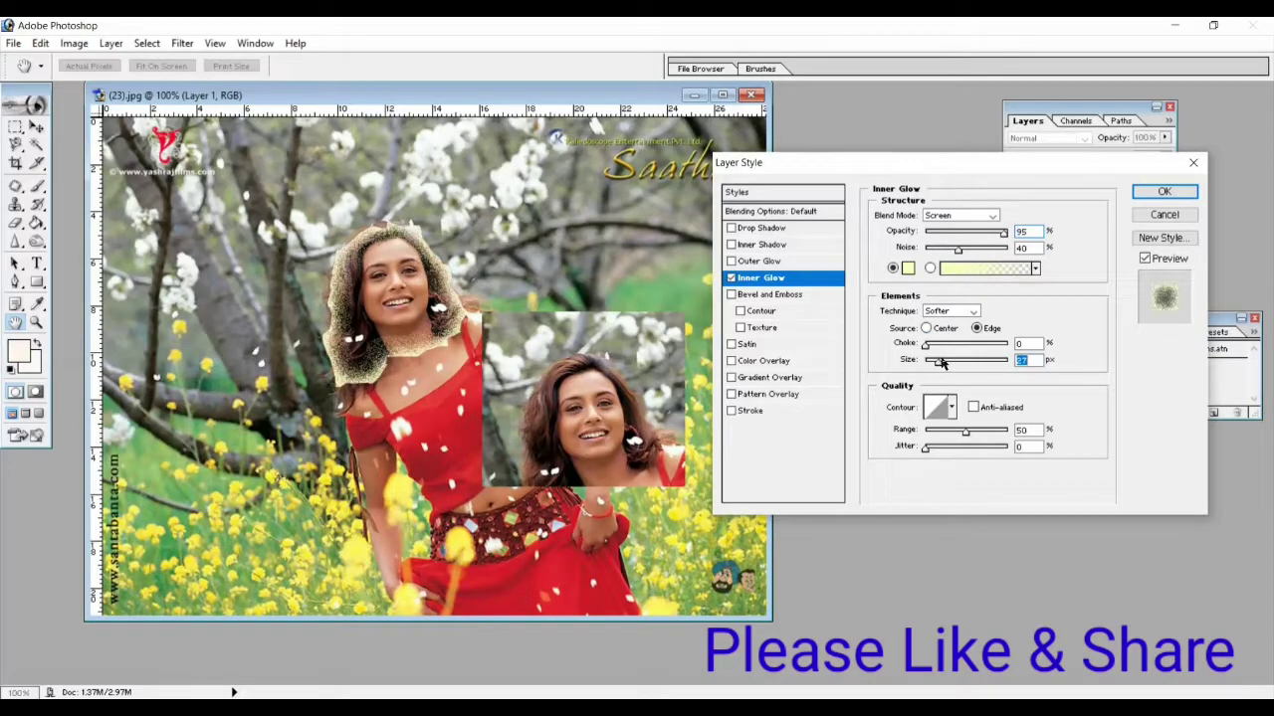
click(945, 344)
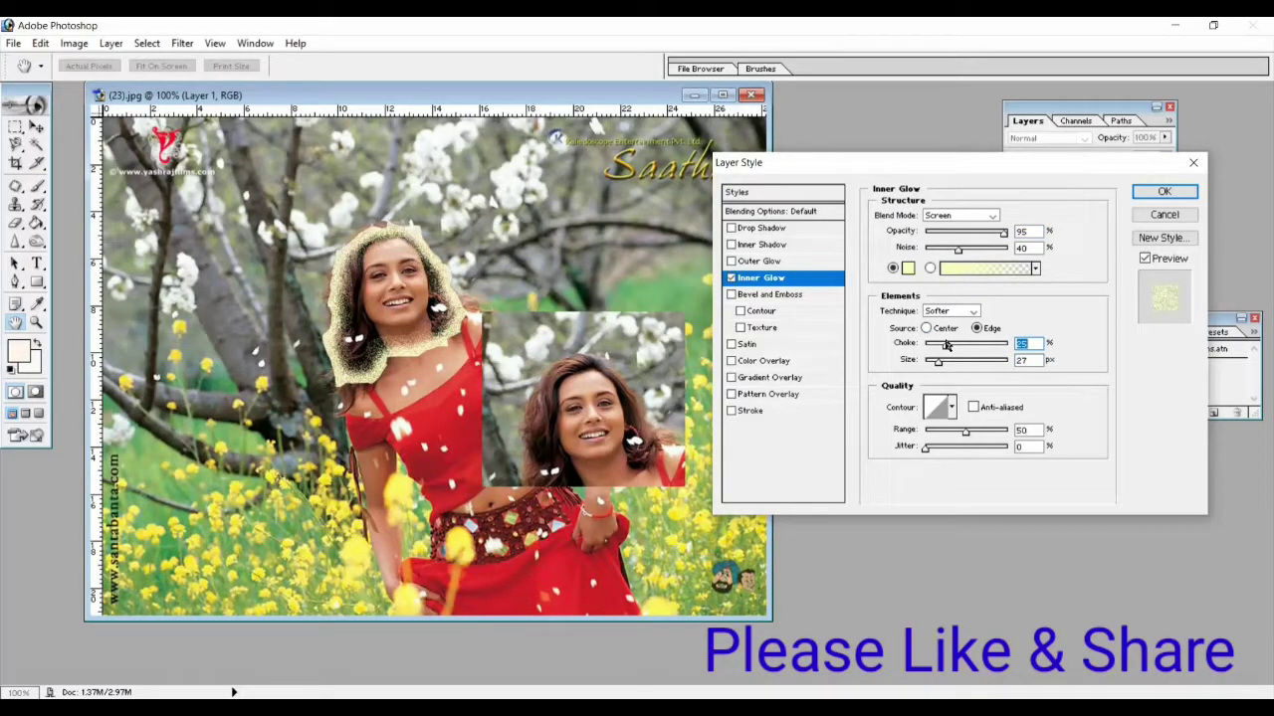
drag(945, 344, 978, 349)
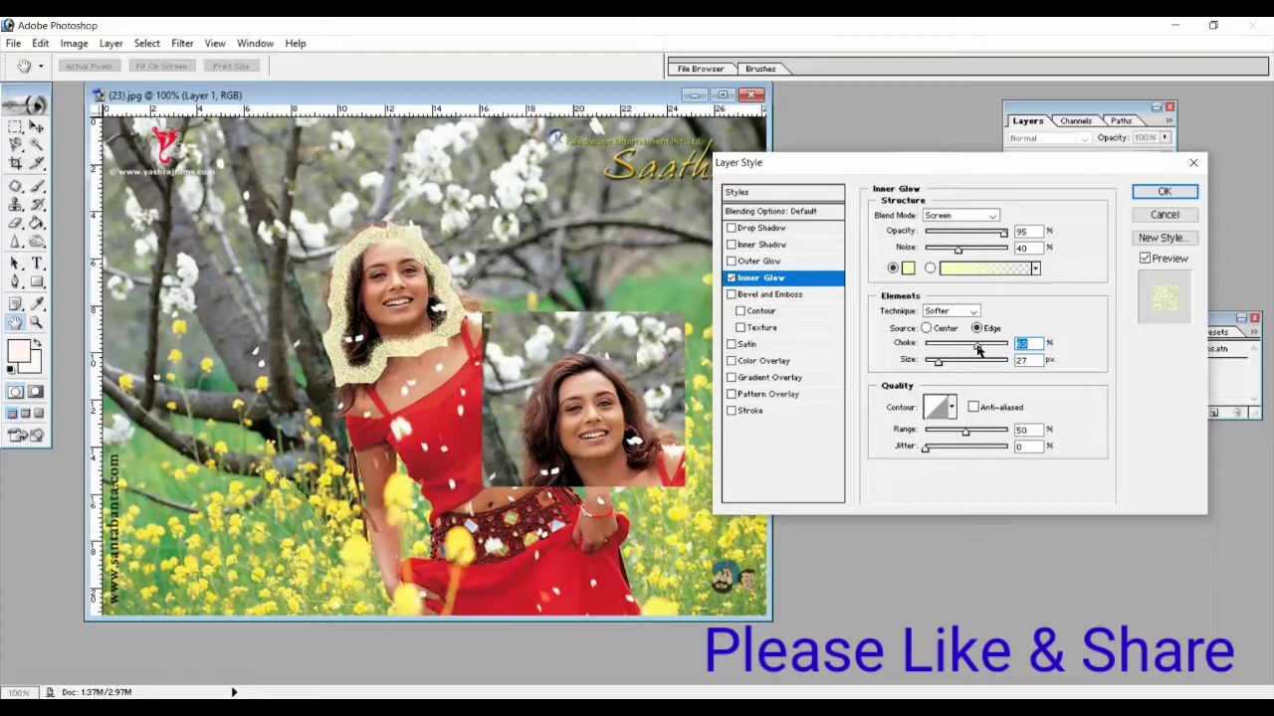
click(939, 345)
drag(931, 343, 930, 345)
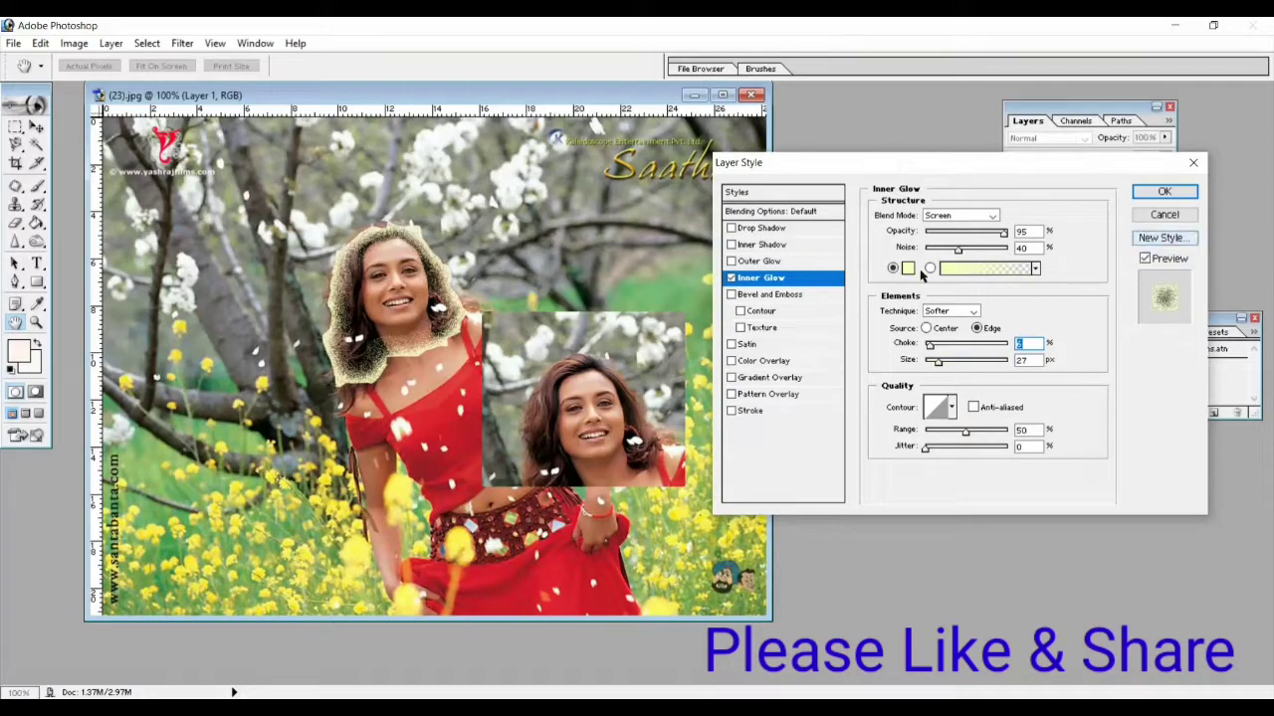
click(732, 278)
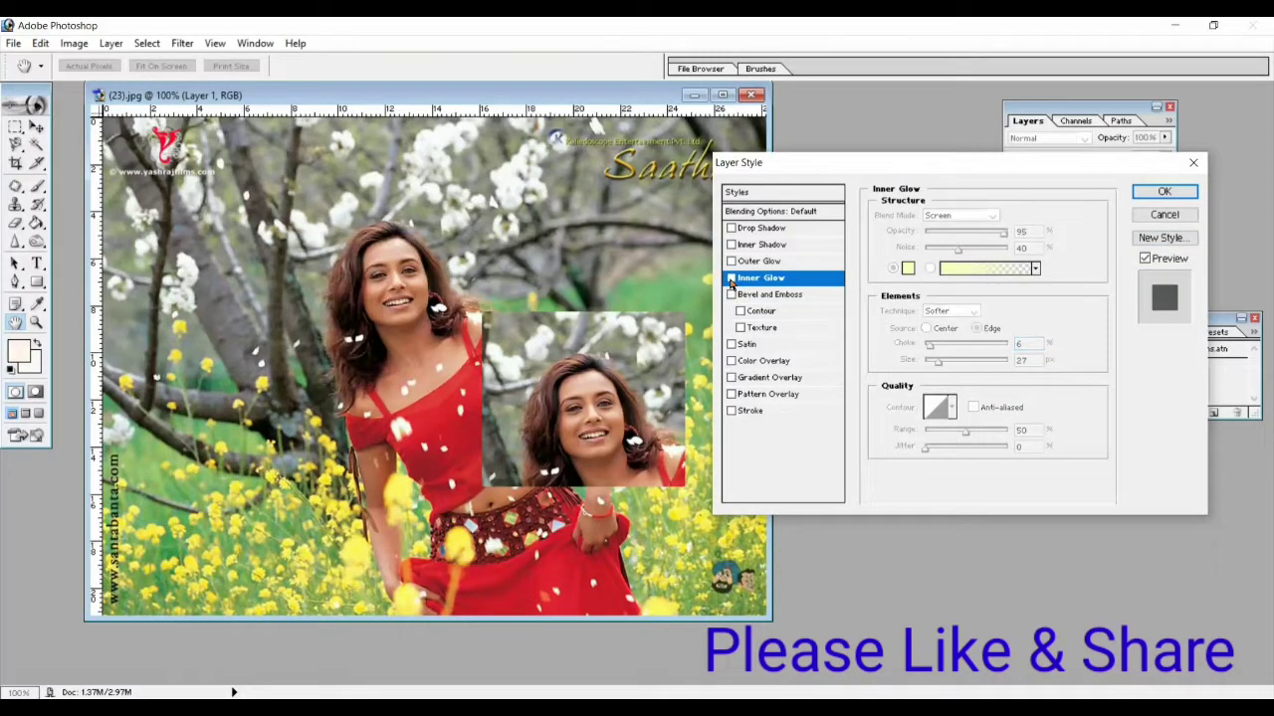
Turn on Bevel and Emboss for the woman with 431% depth
click(732, 295)
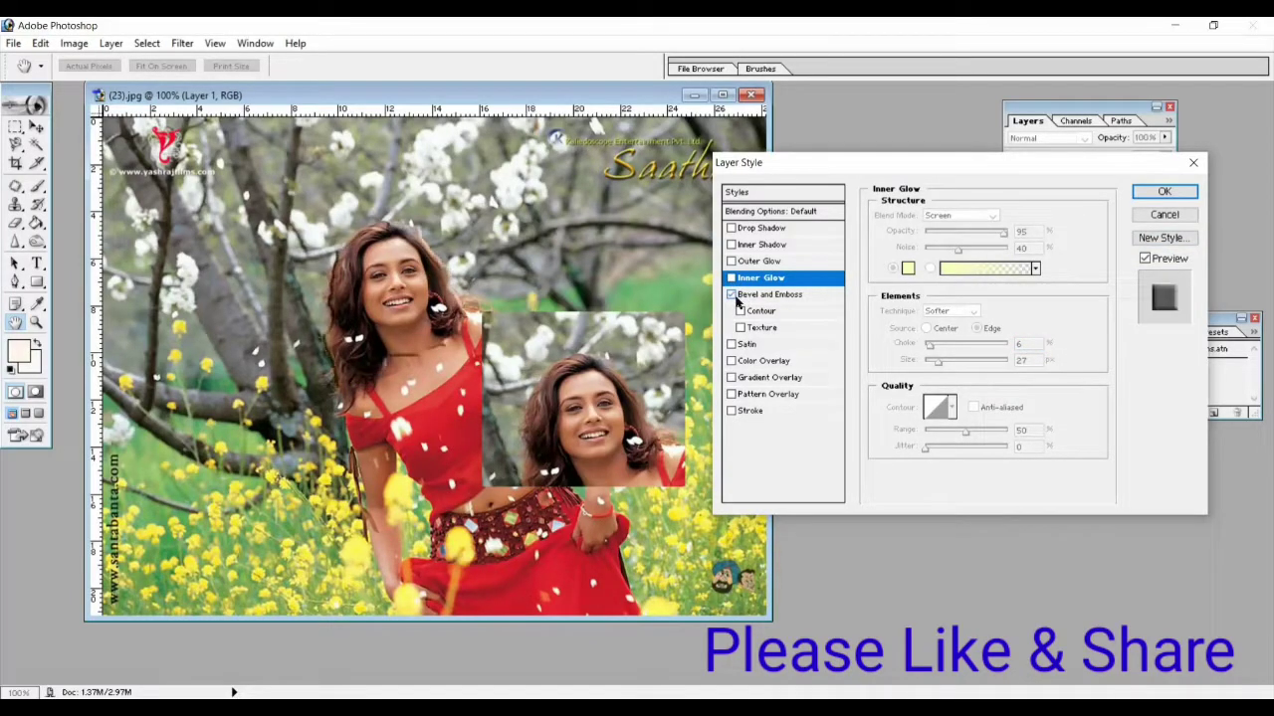
click(795, 295)
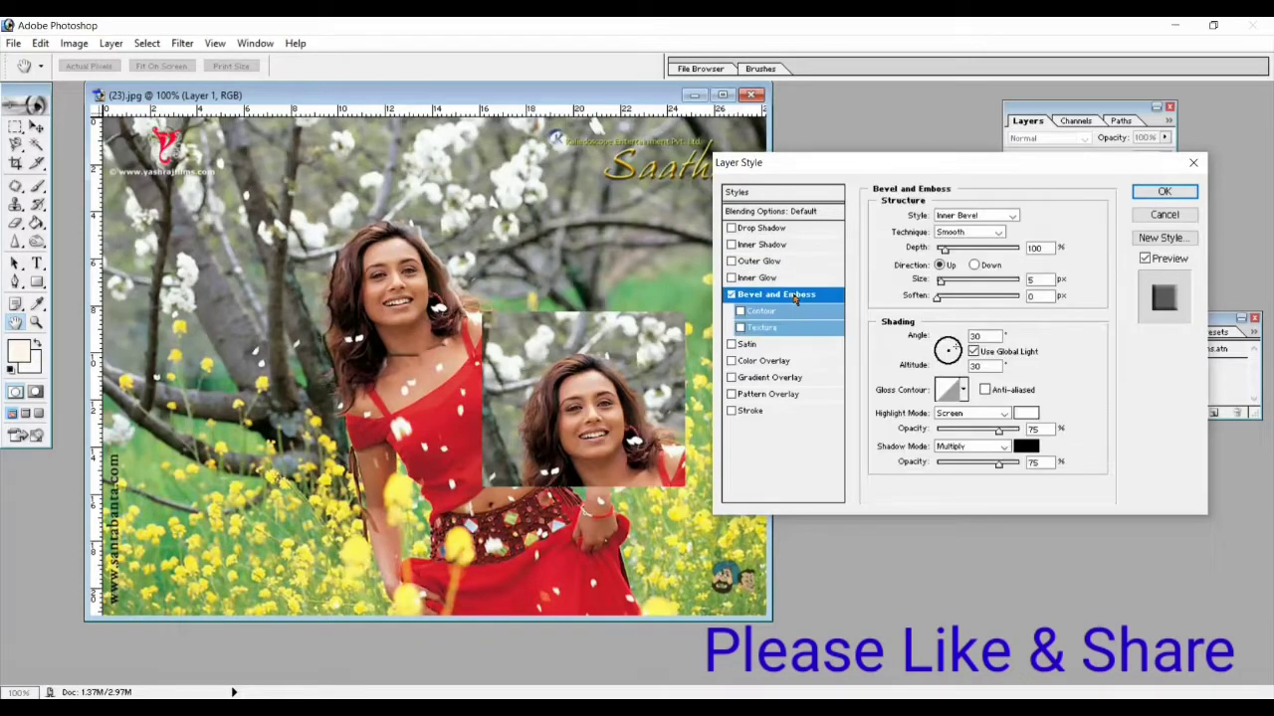
click(957, 250)
drag(957, 251, 974, 254)
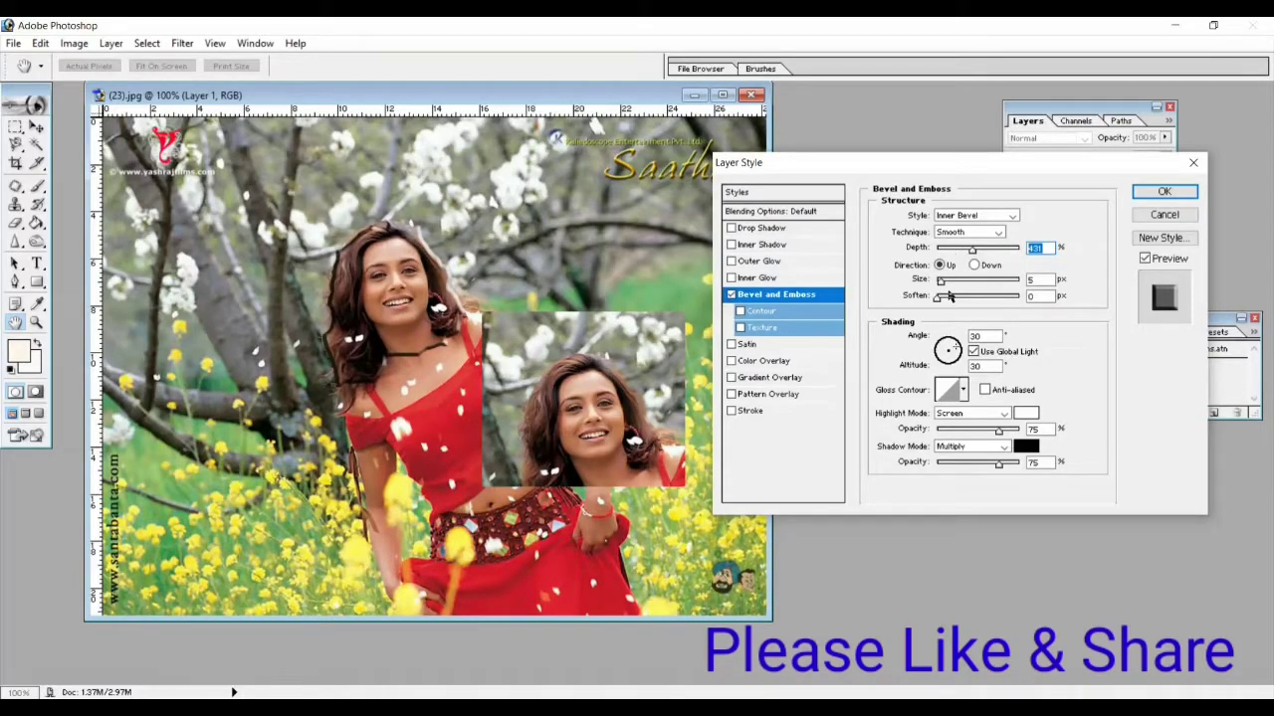
Set the bevel to 6 px size, 3 px soften, 135° angle and 51° altitude
click(949, 297)
drag(960, 301, 983, 299)
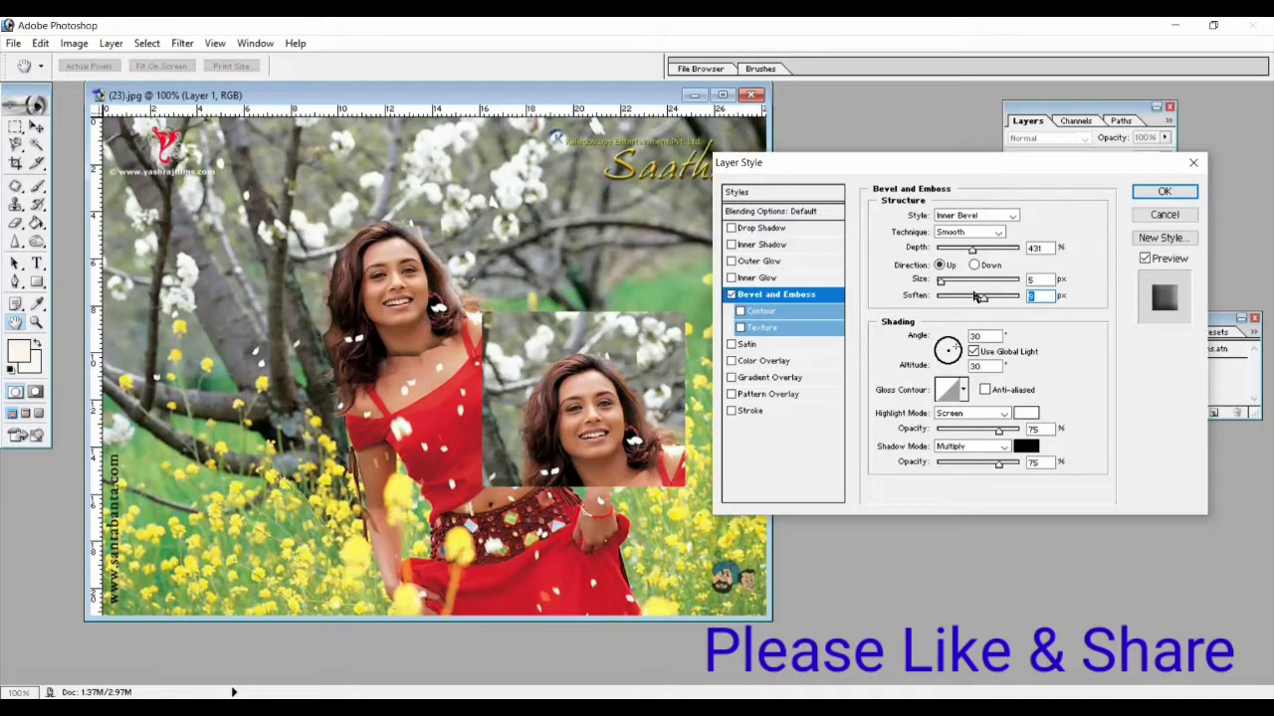
click(958, 283)
drag(961, 284, 948, 285)
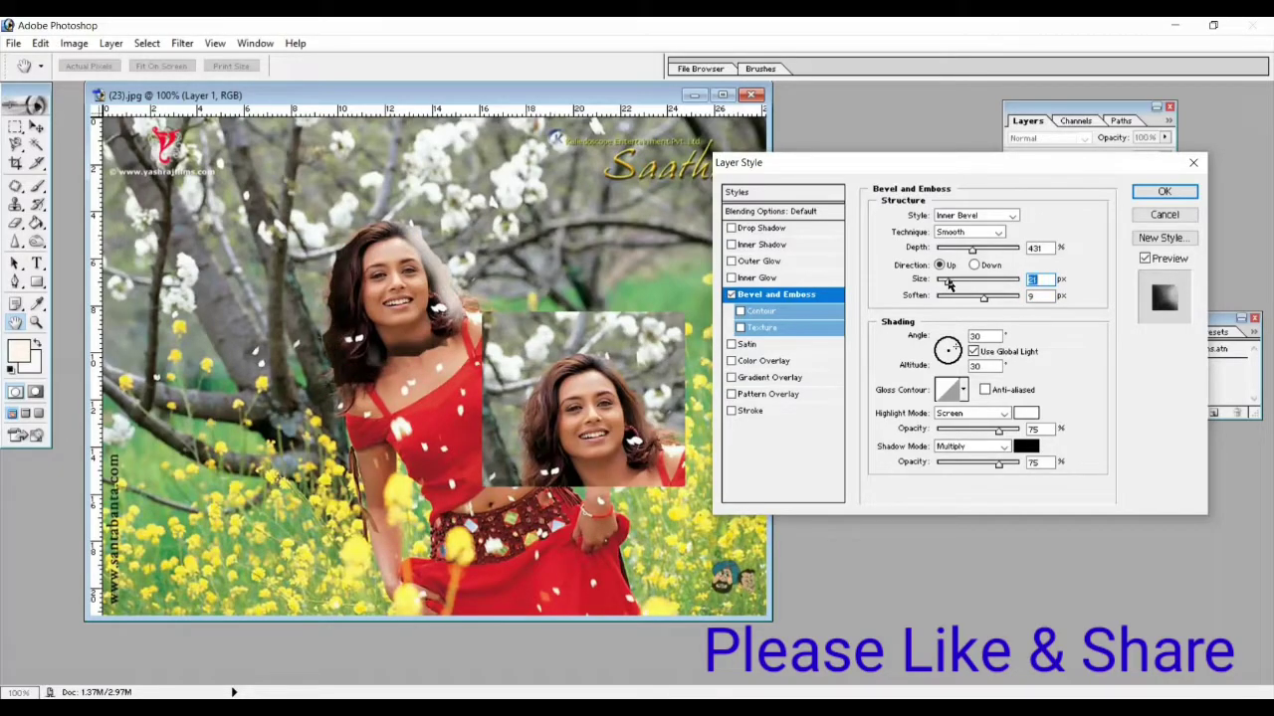
drag(956, 295, 950, 299)
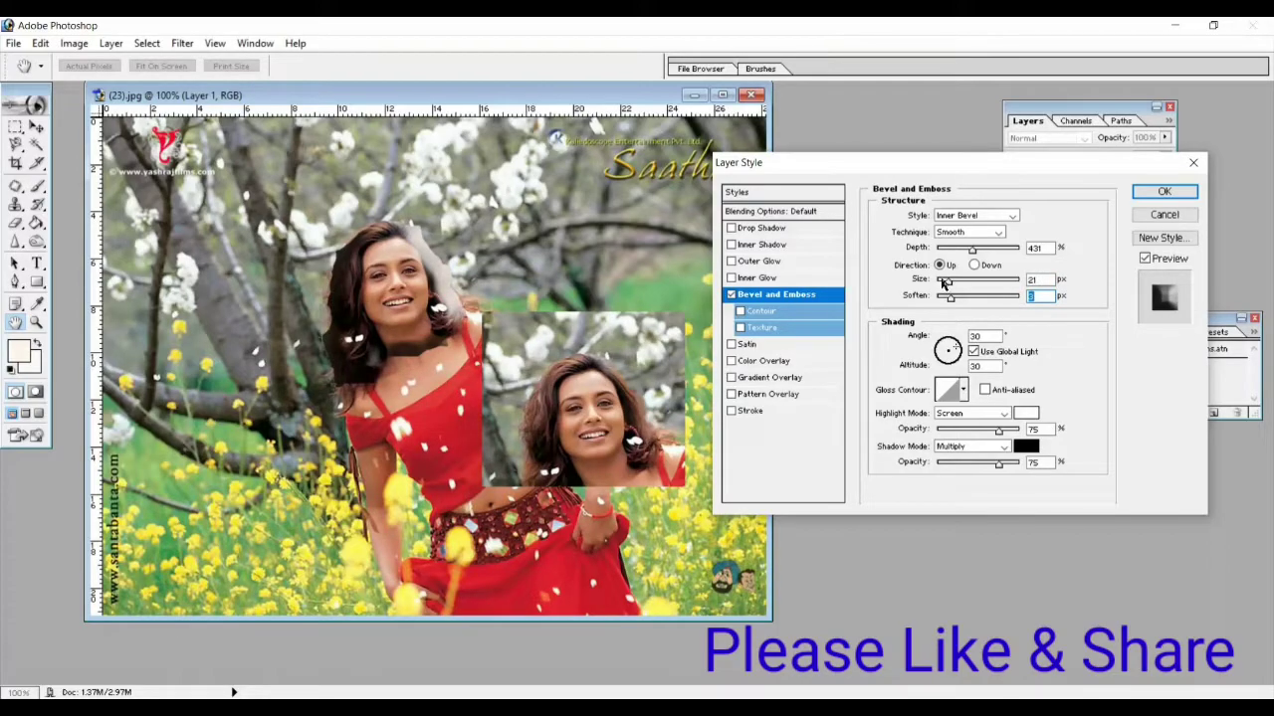
drag(945, 284, 942, 284)
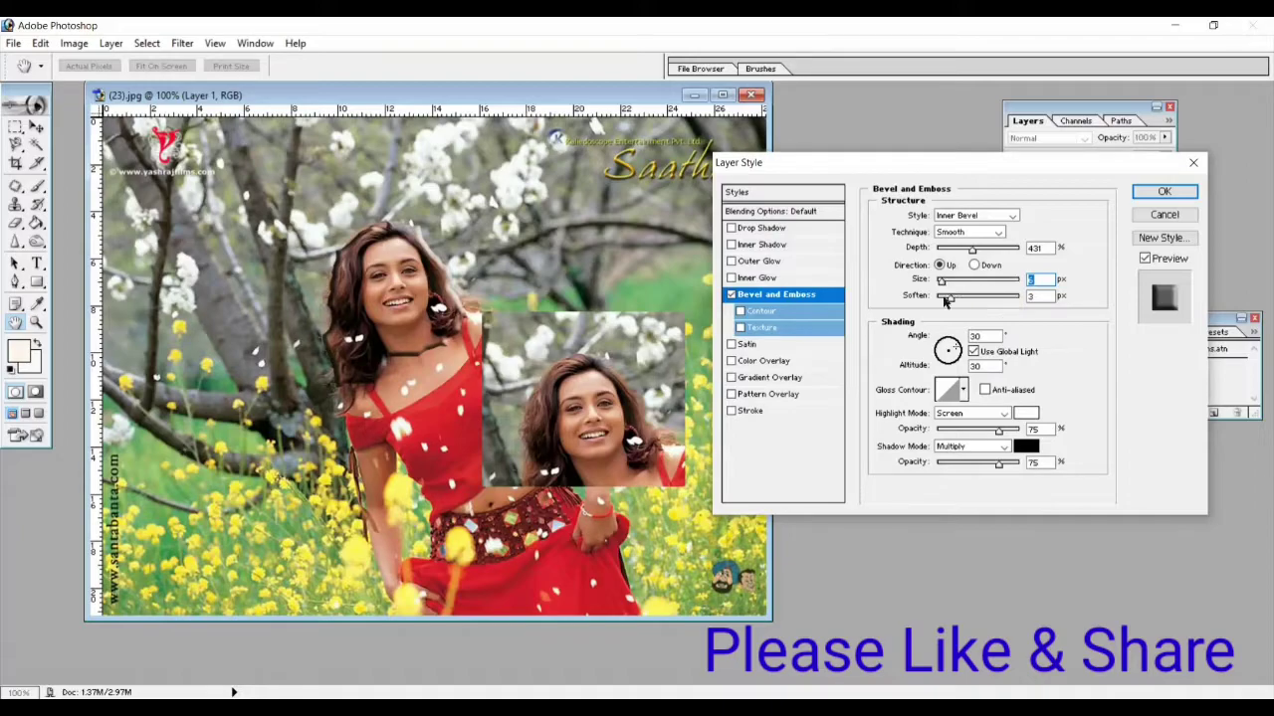
mouse_move(953, 355)
mouse_down()
mouse_move(941, 358)
mouse_move(947, 349)
mouse_up()
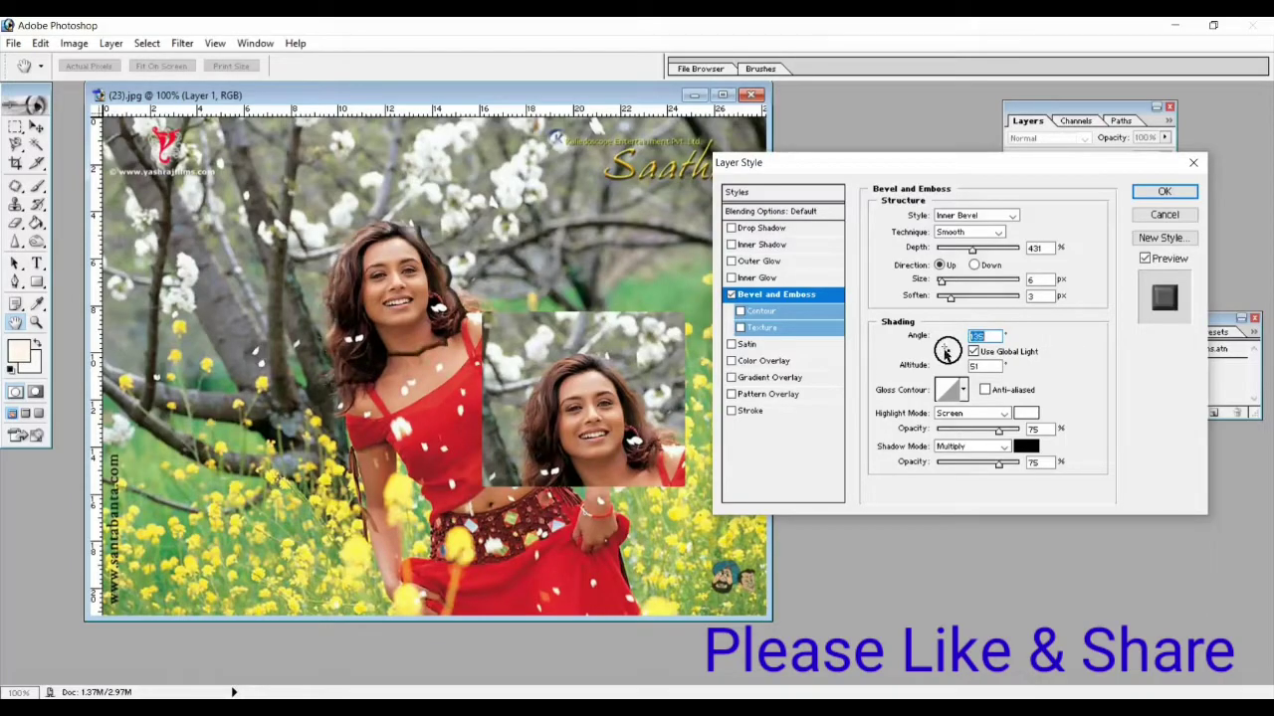
Try several gloss contour presets on the bevel, ending on the Linear preset
click(963, 391)
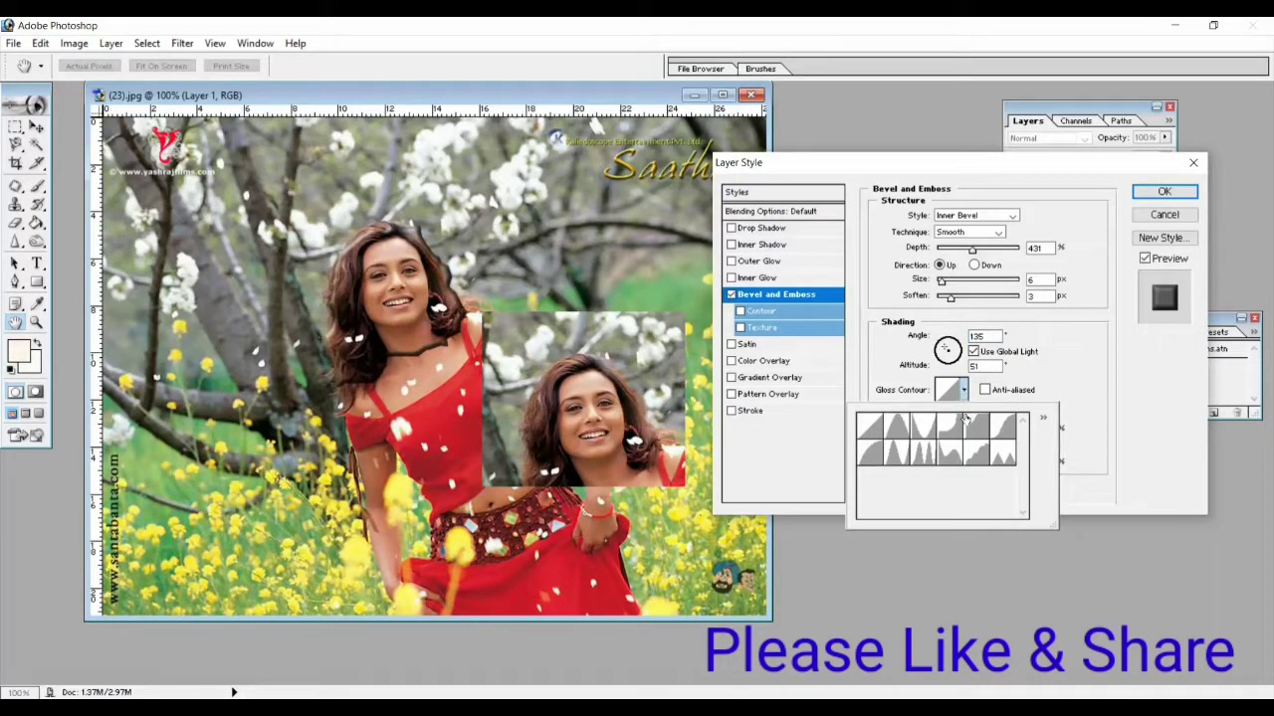
click(950, 428)
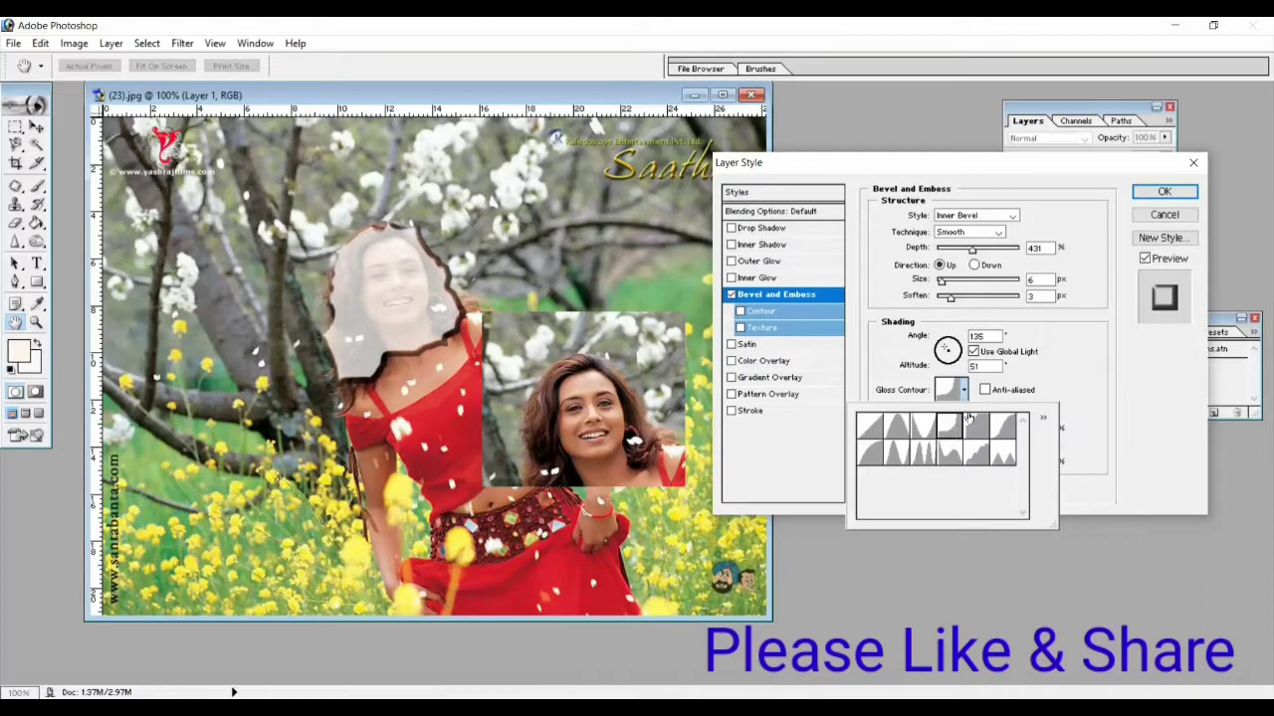
click(981, 428)
click(1005, 428)
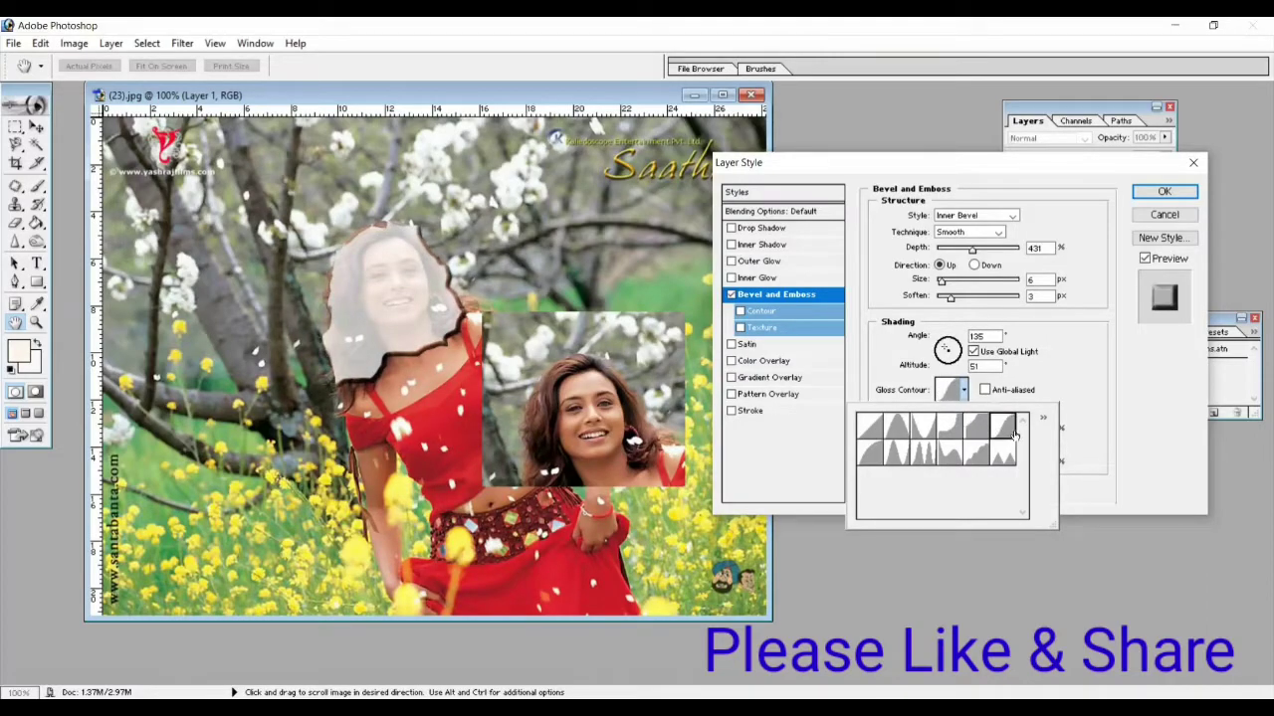
click(1004, 453)
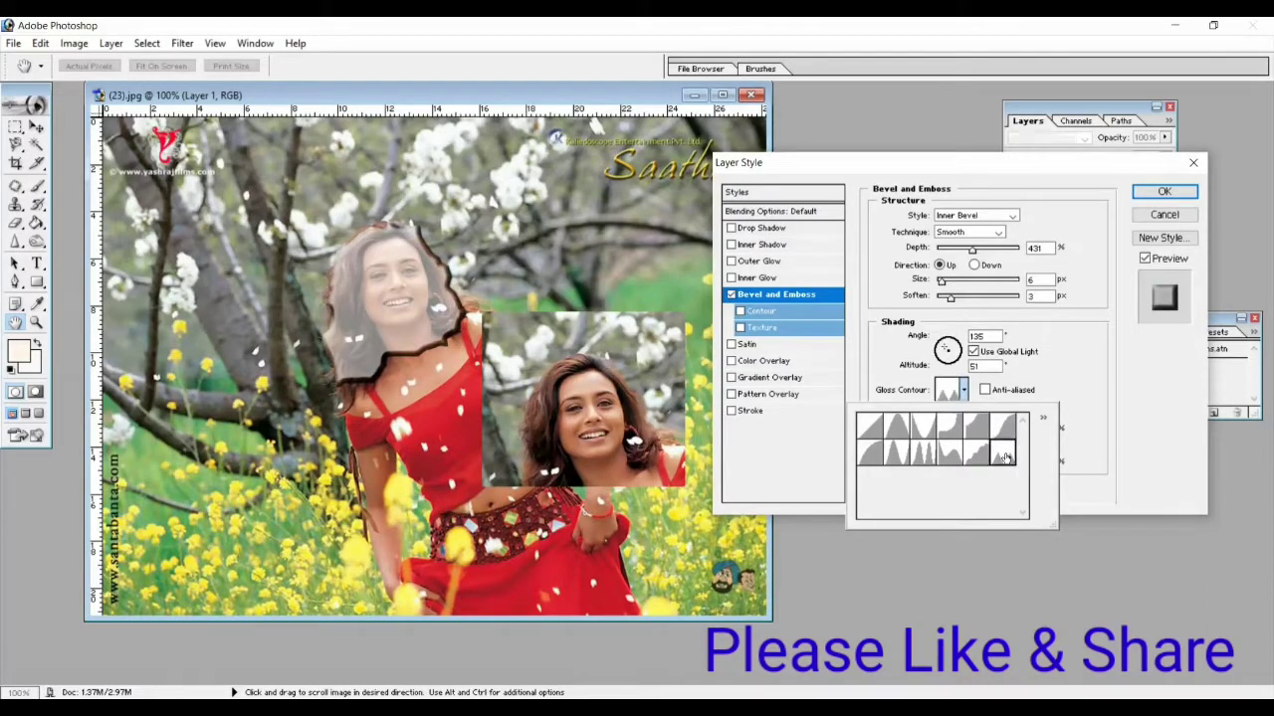
click(869, 428)
click(868, 454)
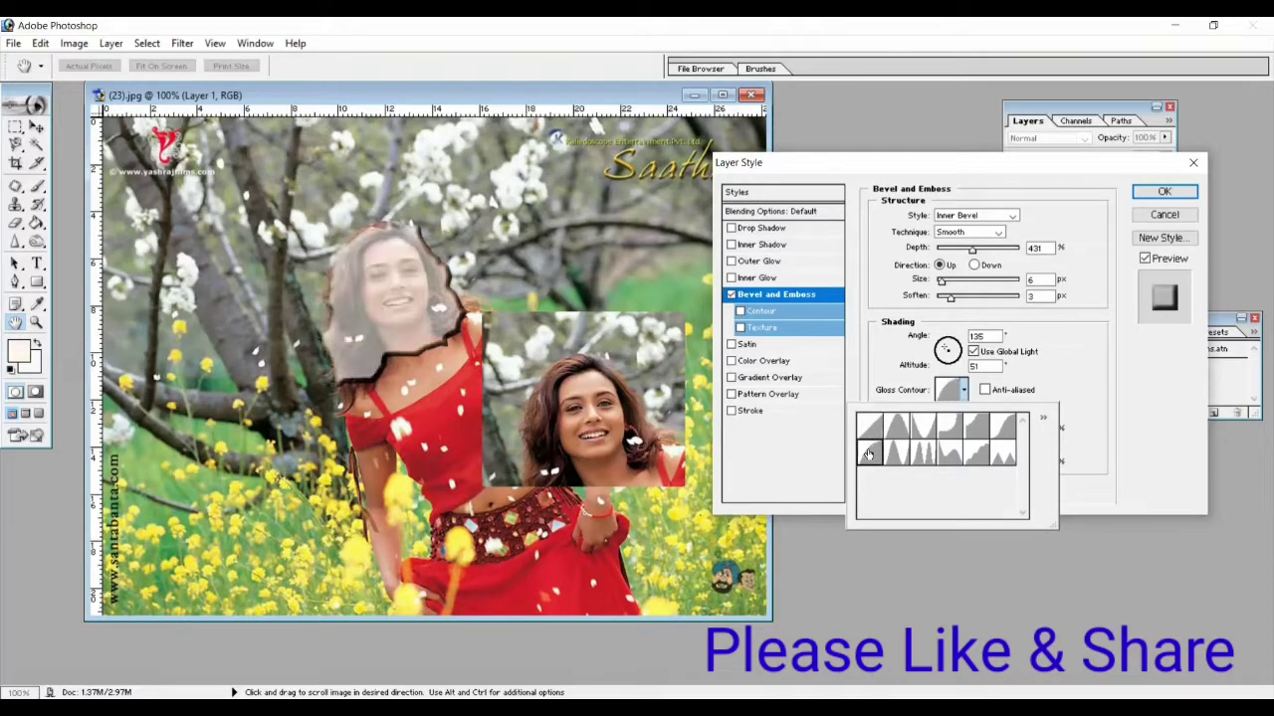
click(867, 430)
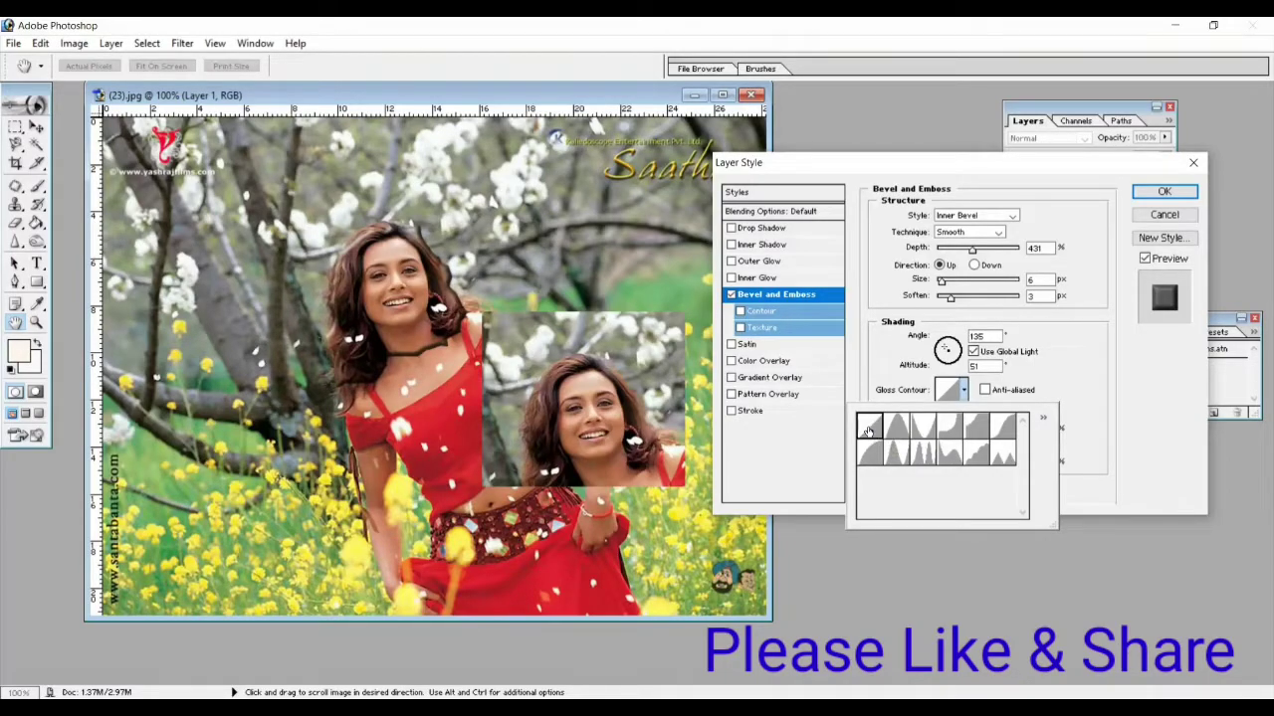
Enable the bevel Contour, try a rounded shape, then set it back to Linear
click(731, 296)
click(759, 312)
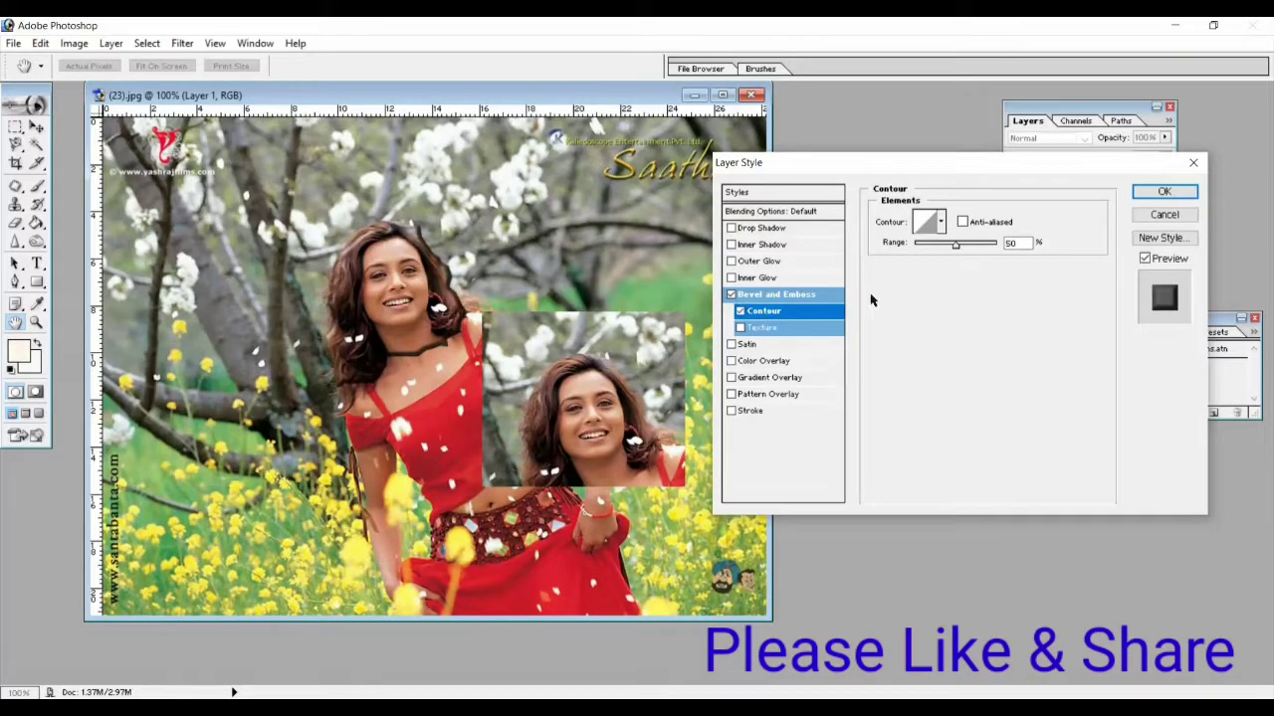
click(941, 225)
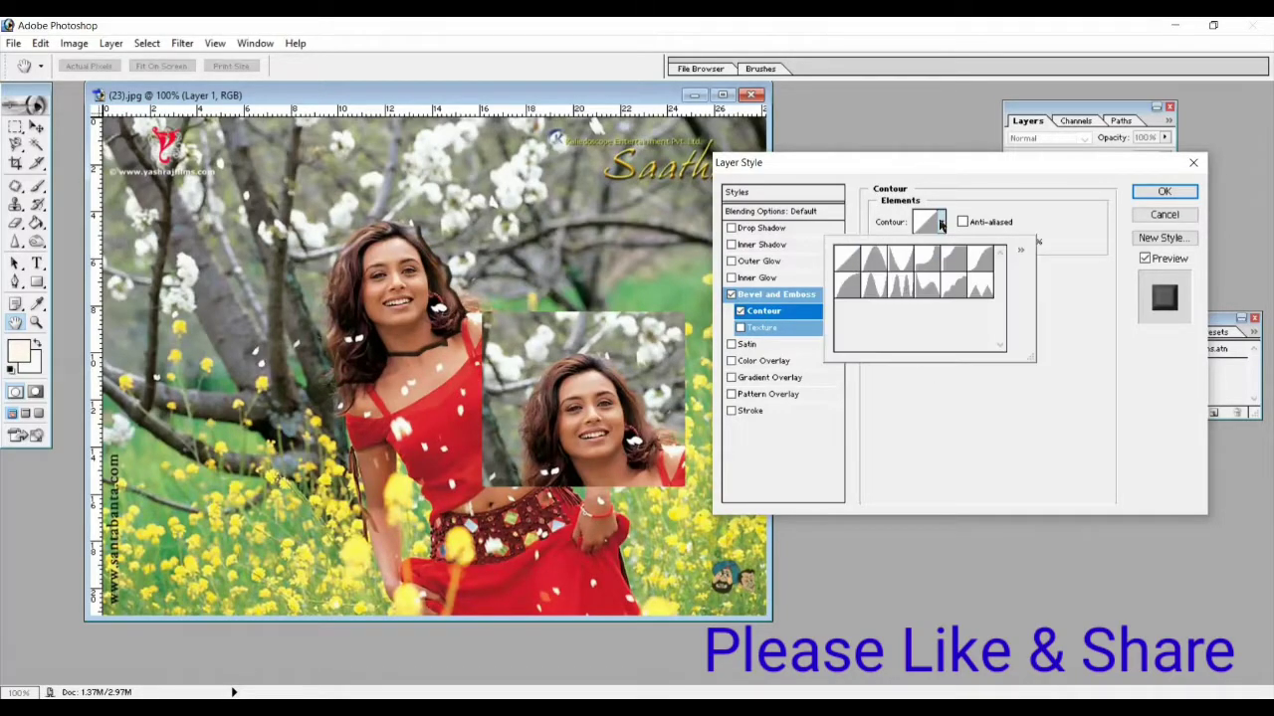
click(930, 261)
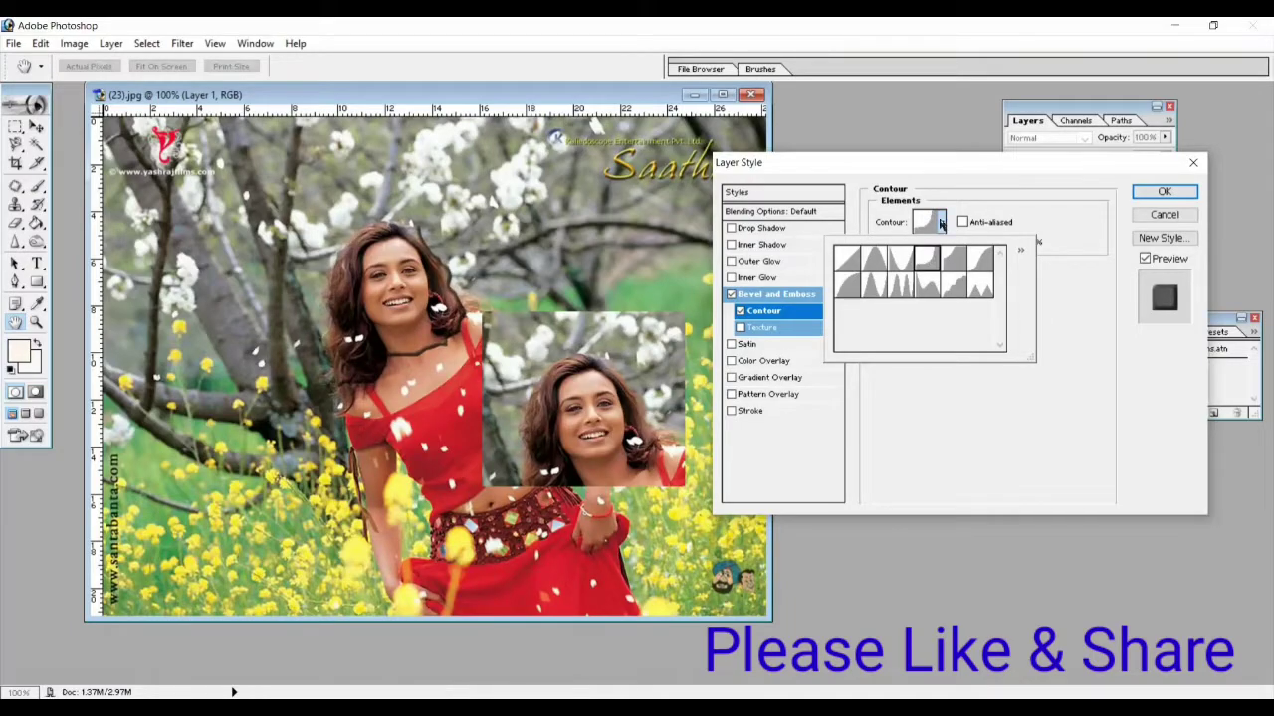
click(942, 225)
click(941, 225)
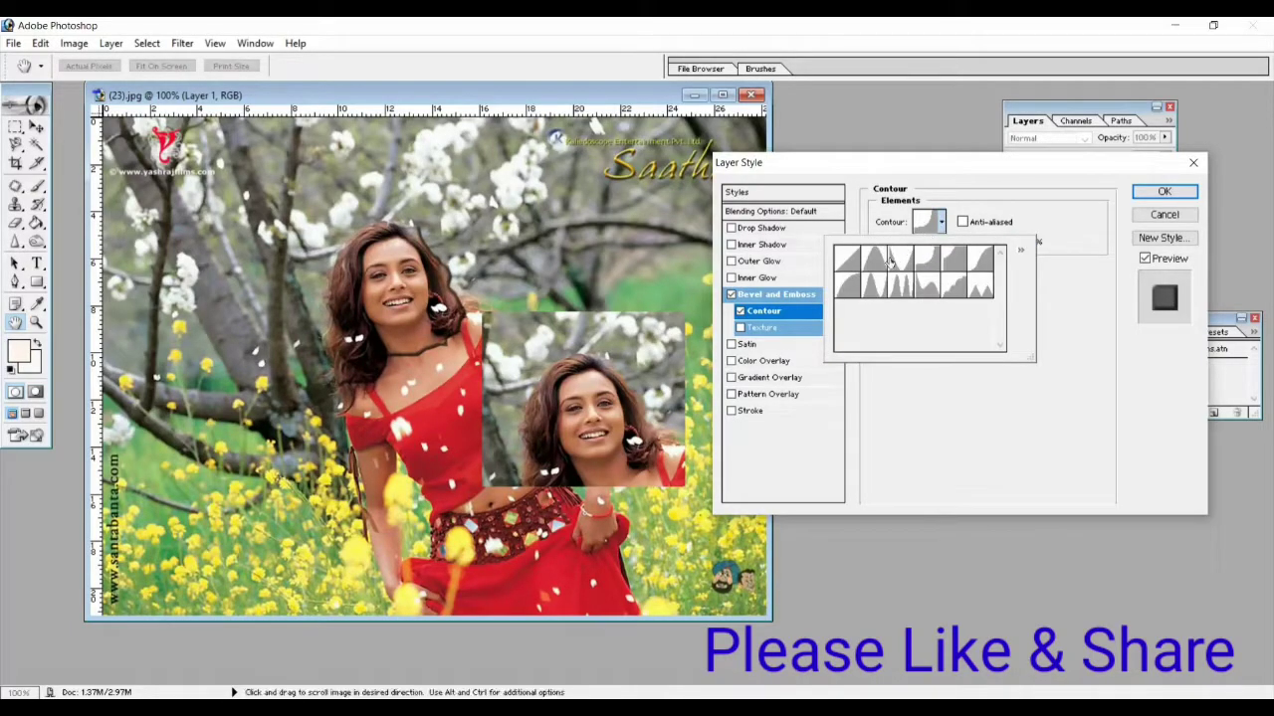
click(847, 259)
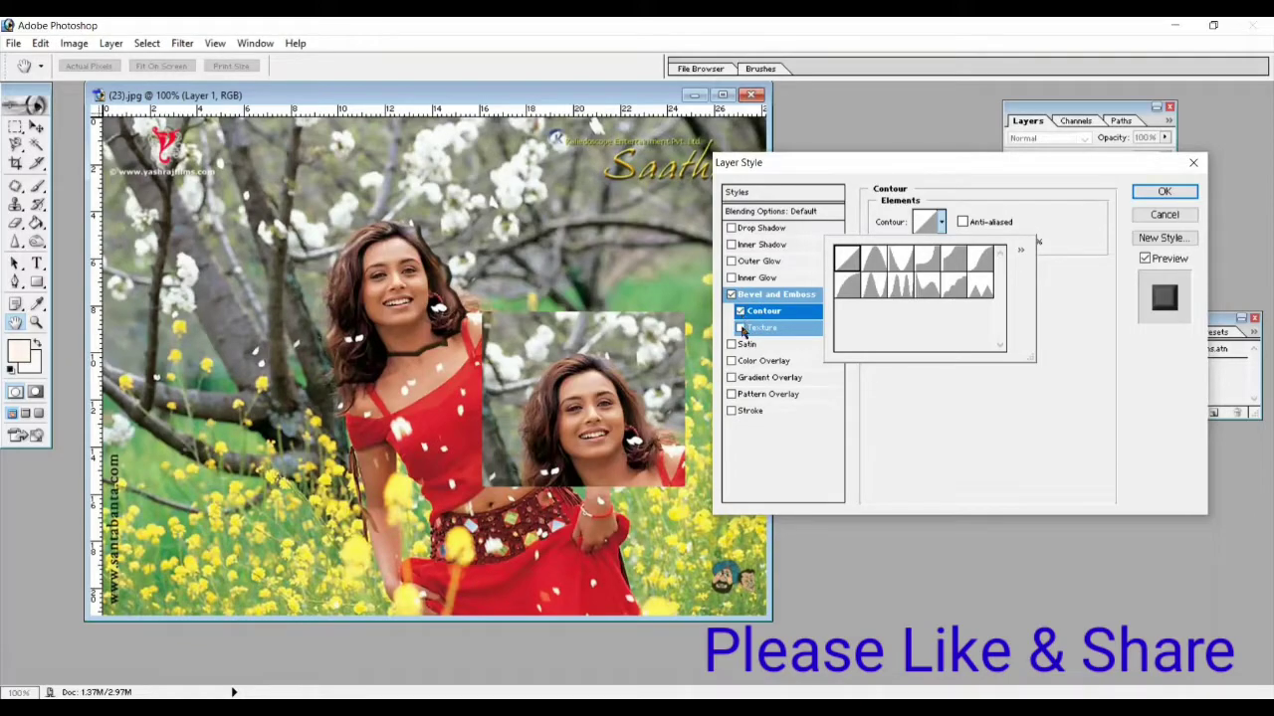
click(742, 334)
Turn on bevel Texture at 100% scale and +100 depth, with Contour off
click(742, 330)
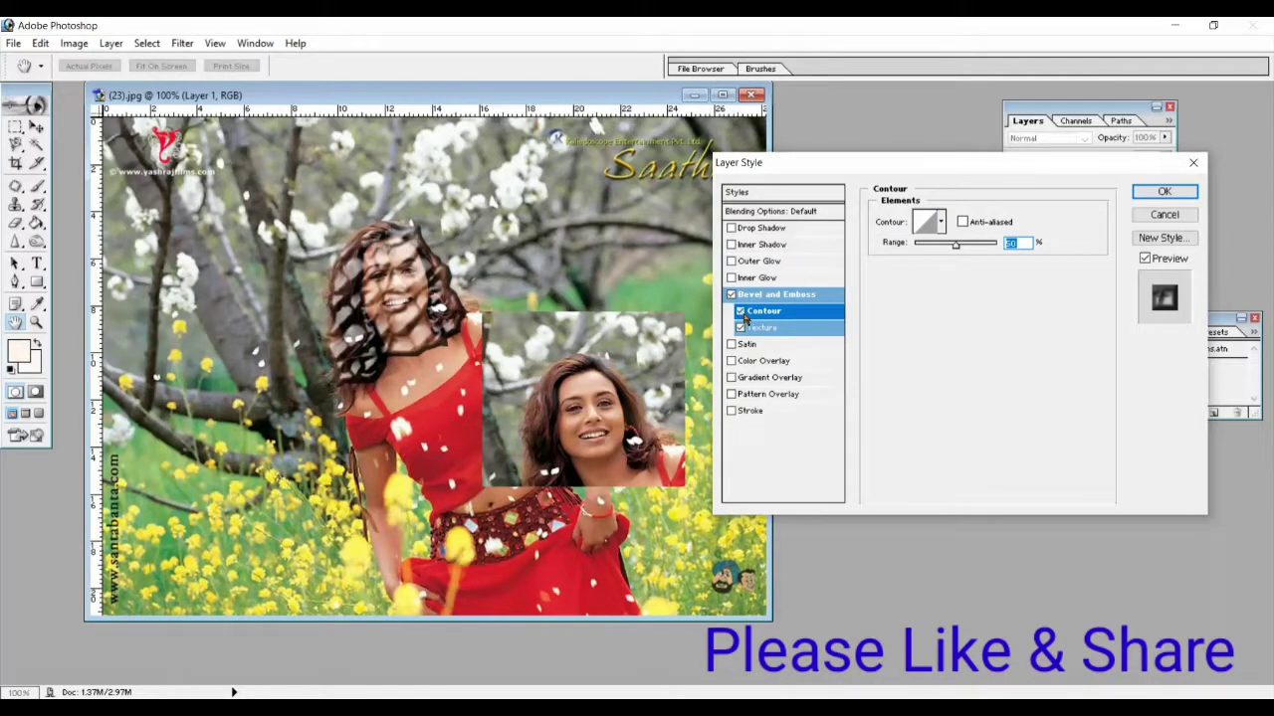
click(740, 313)
click(740, 312)
click(740, 313)
Set the bevel texture scale to 33% and its depth to -309%
click(769, 334)
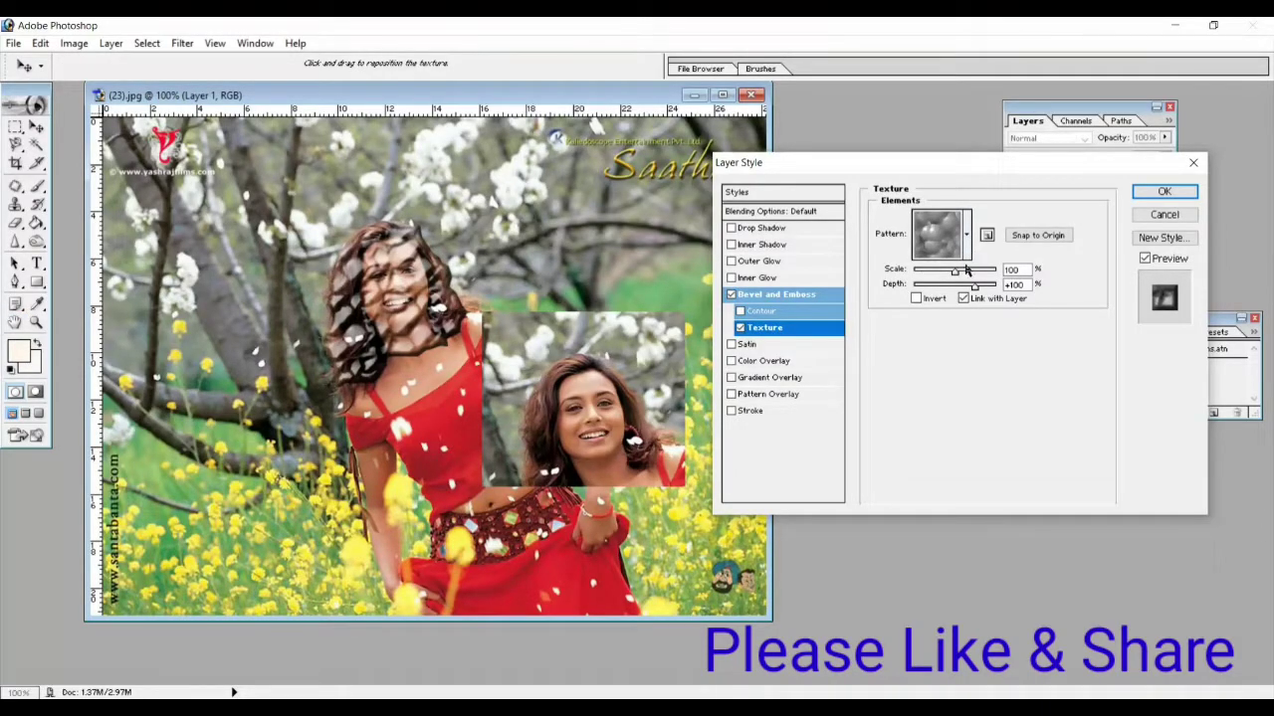
mouse_move(943, 277)
mouse_down()
mouse_move(925, 275)
mouse_move(979, 272)
mouse_move(925, 274)
mouse_up()
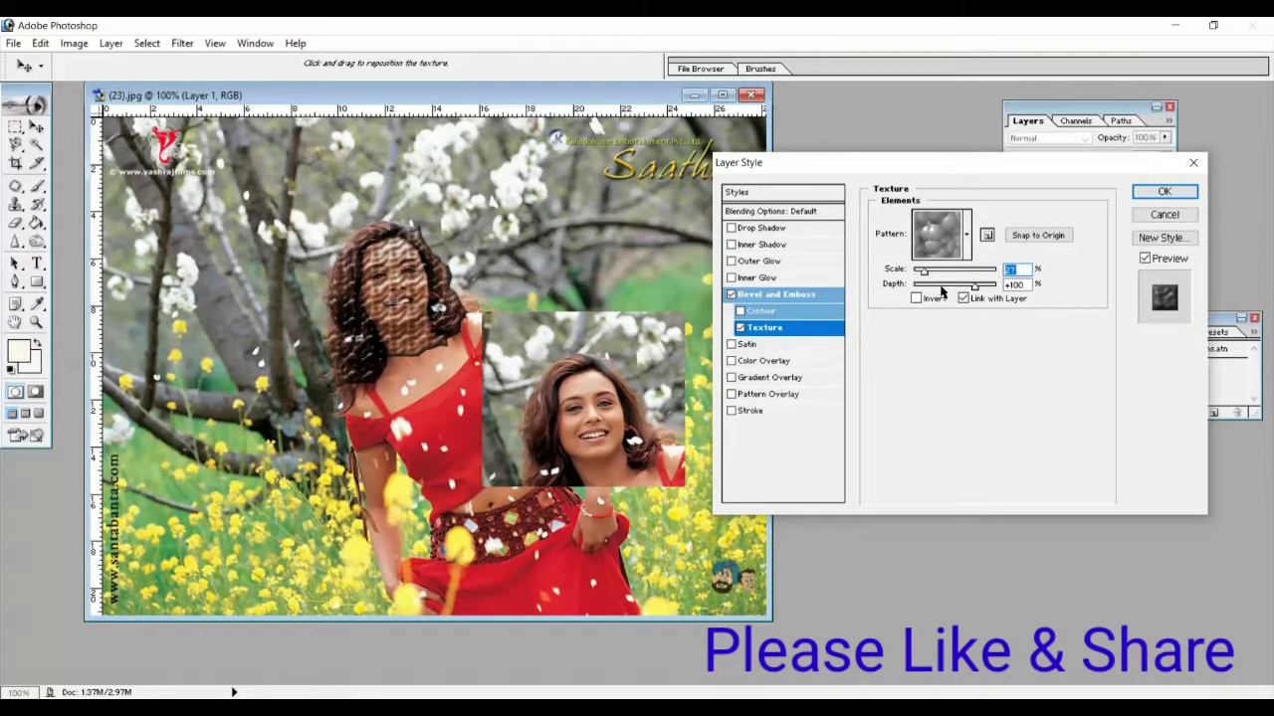
mouse_move(941, 286)
mouse_down()
mouse_move(976, 286)
mouse_move(926, 272)
mouse_move(929, 286)
mouse_up()
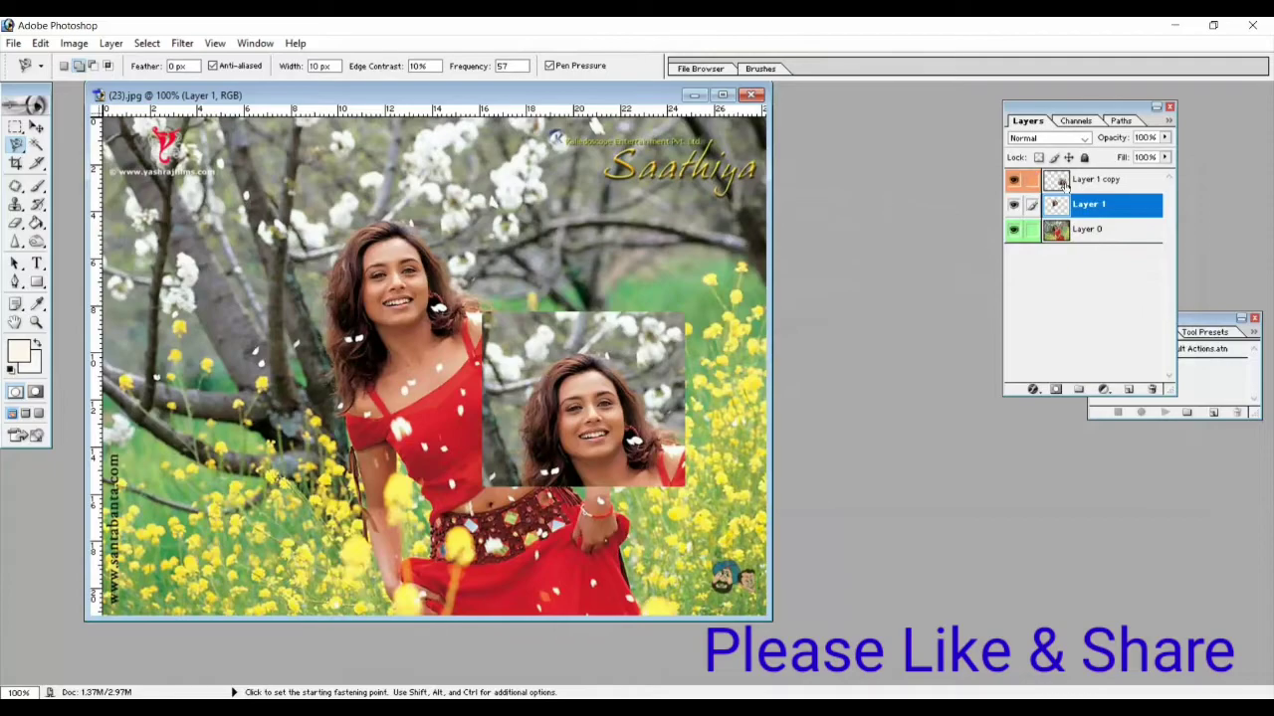
Select Layer 1 copy and apply Bevel and Emboss with Texture to the inset photo
click(1063, 185)
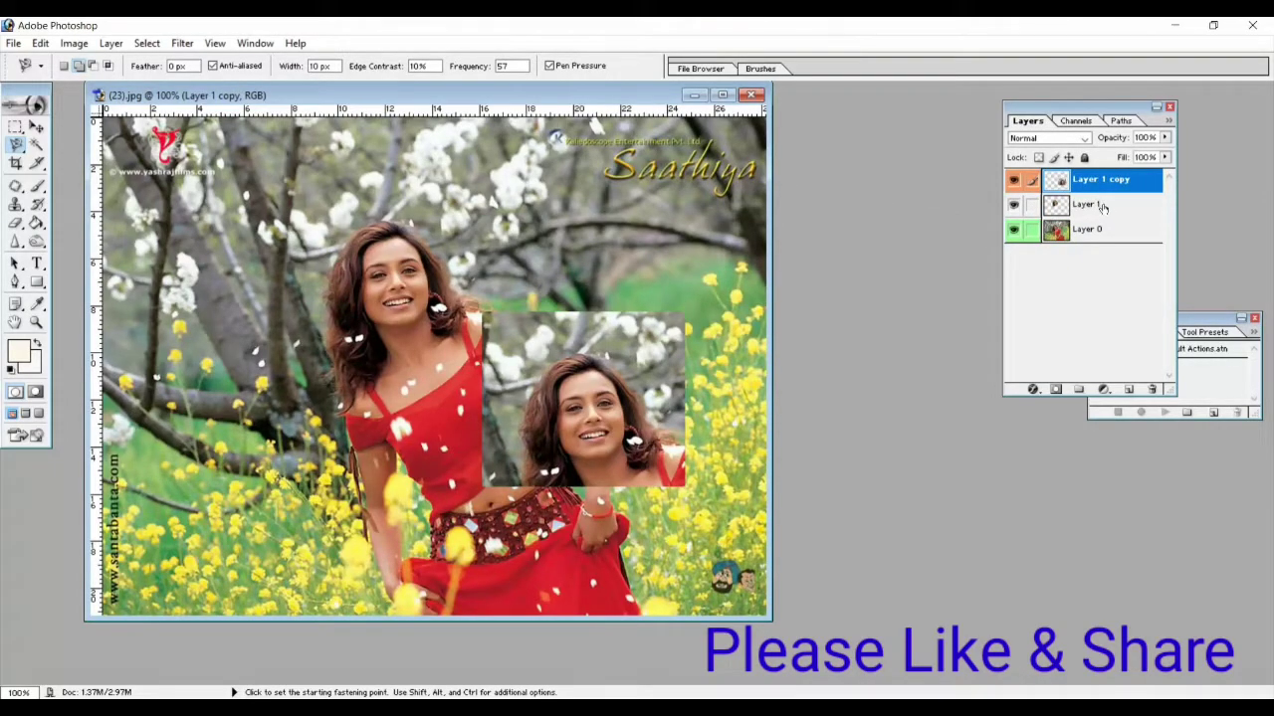
click(146, 42)
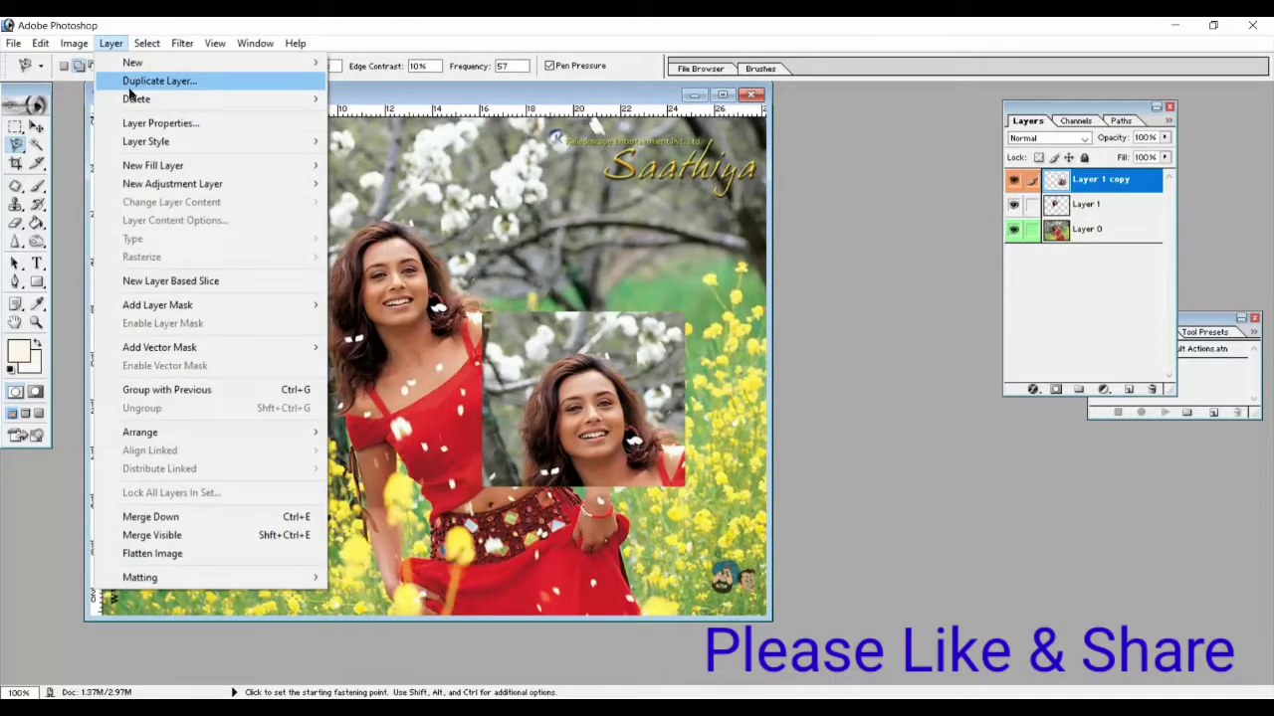
mouse_move(145, 141)
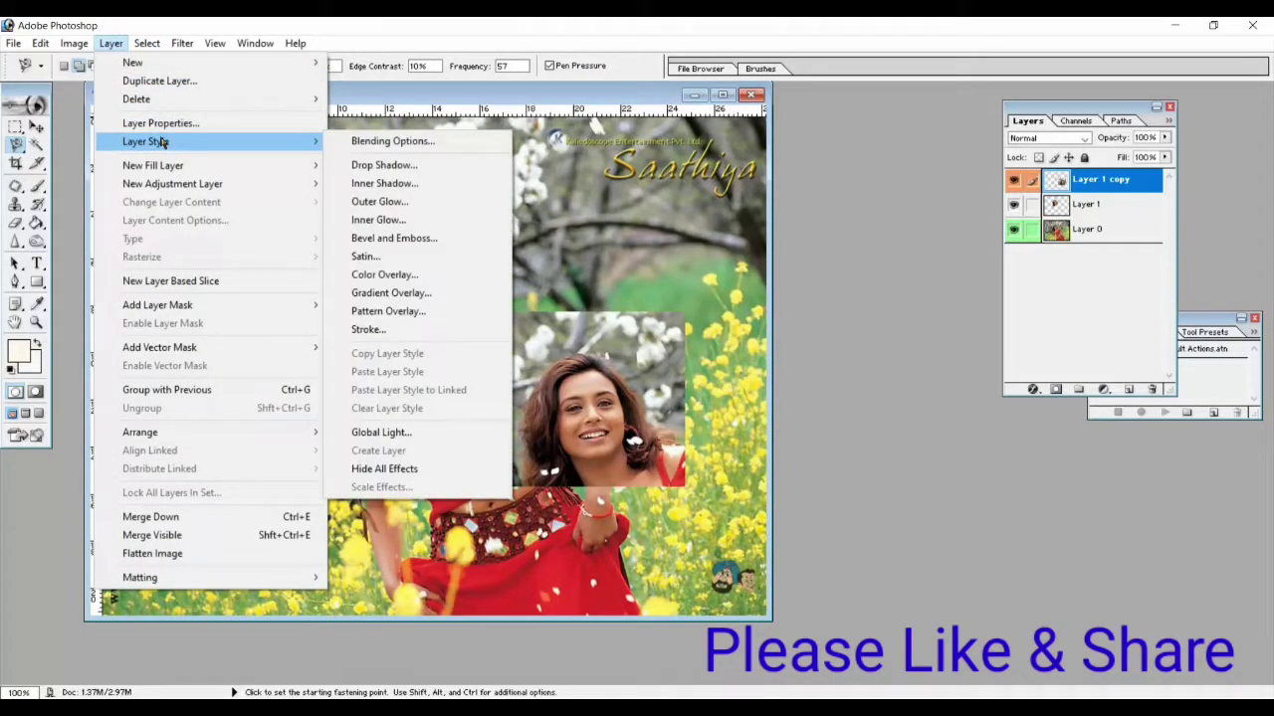
click(406, 239)
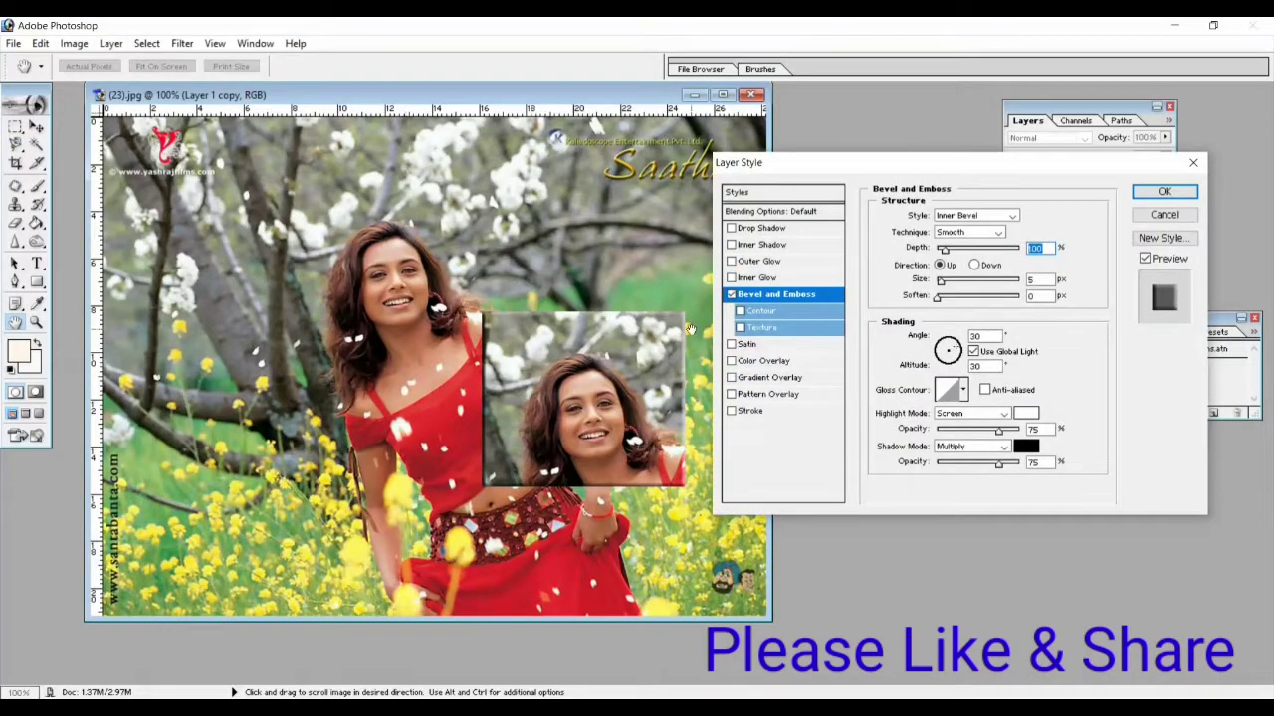
click(774, 330)
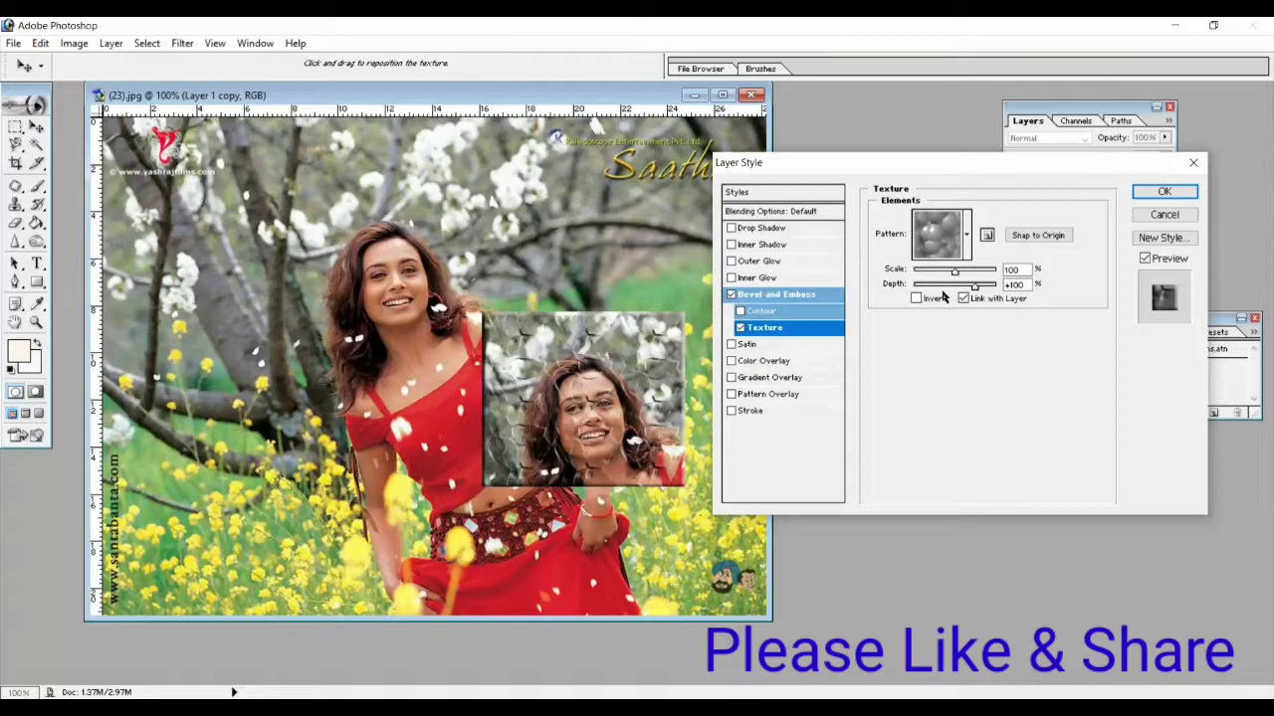
Lower the inset texture depth and try checkerboard and crumpled grey patterns
mouse_move(974, 285)
mouse_down()
mouse_move(925, 275)
mouse_move(979, 288)
mouse_move(961, 275)
mouse_up()
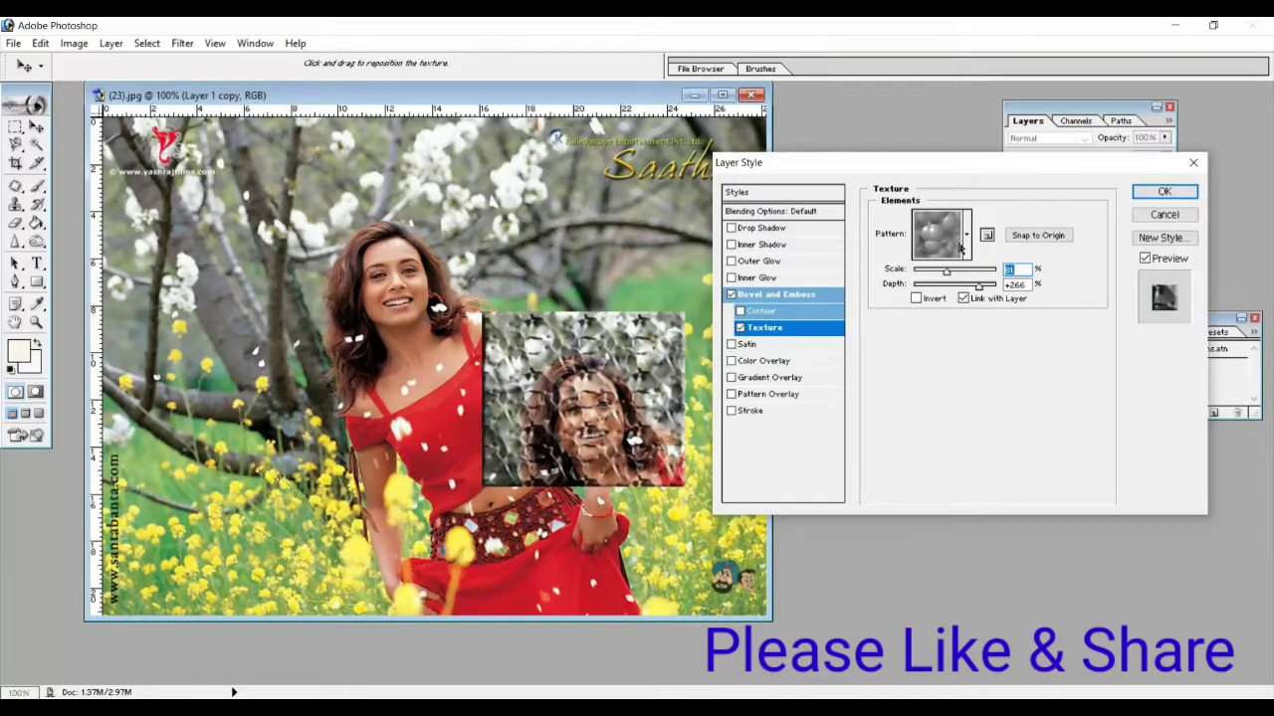
click(966, 235)
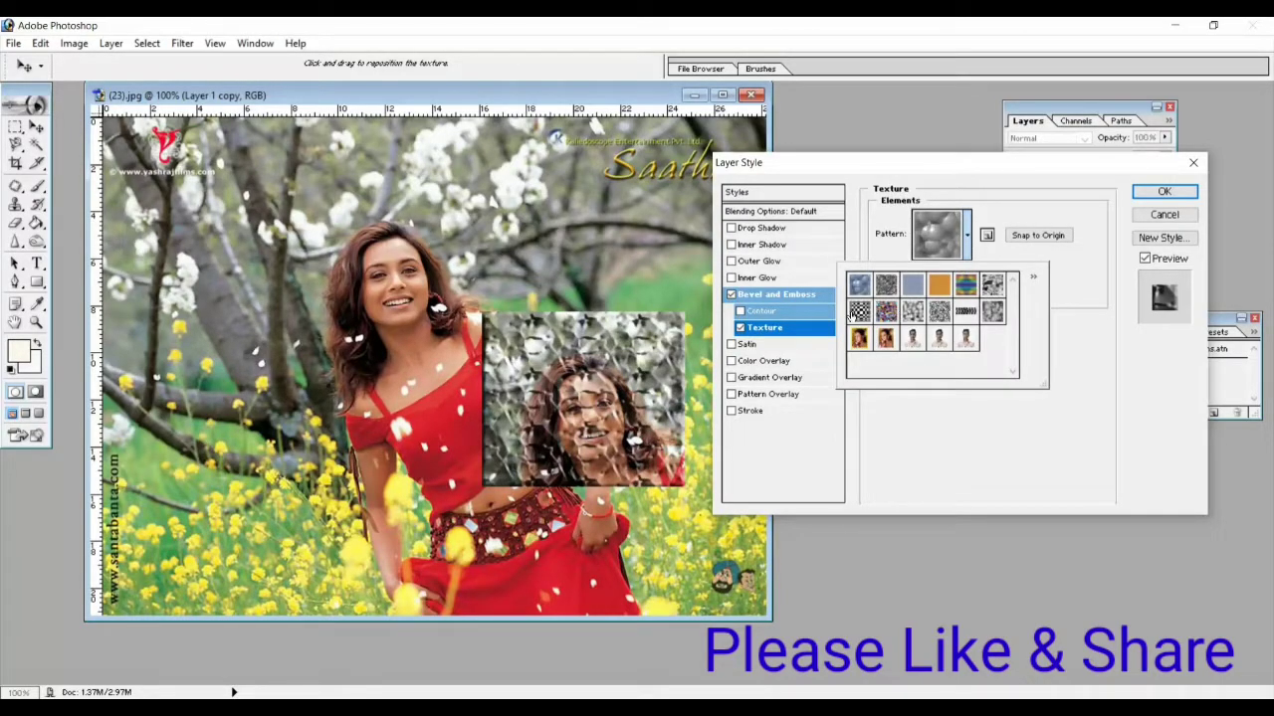
click(858, 313)
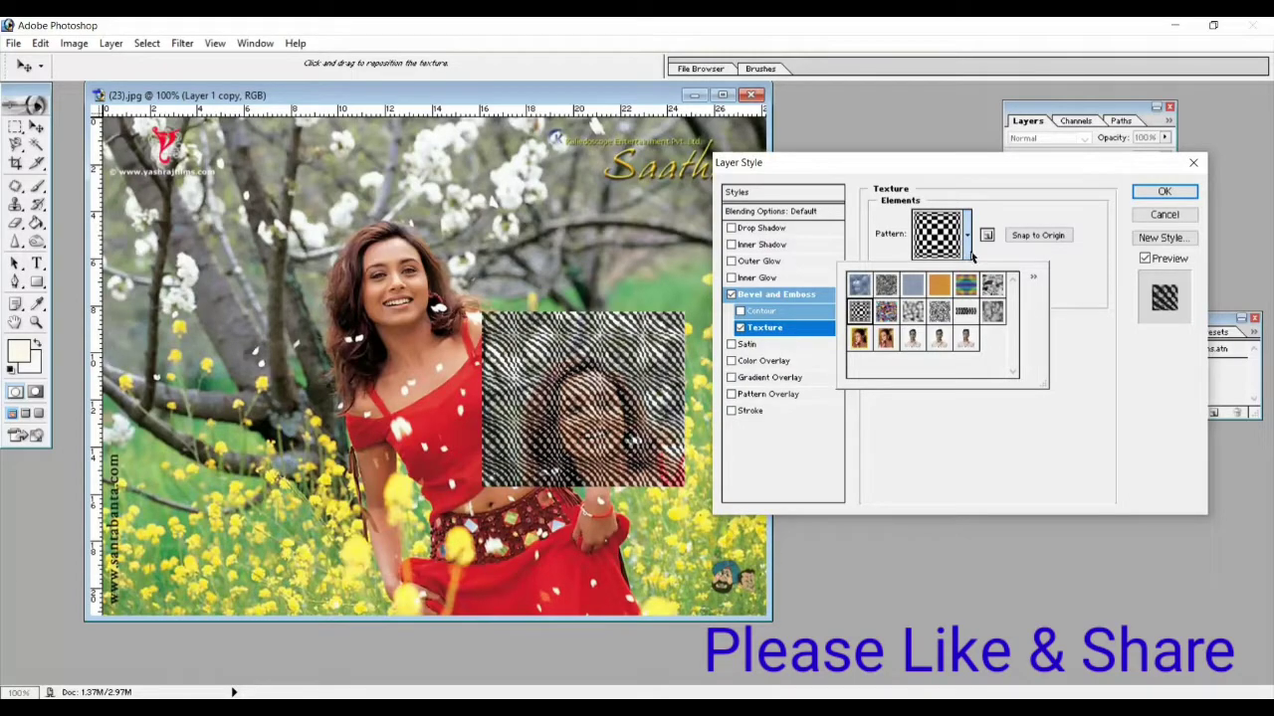
click(992, 289)
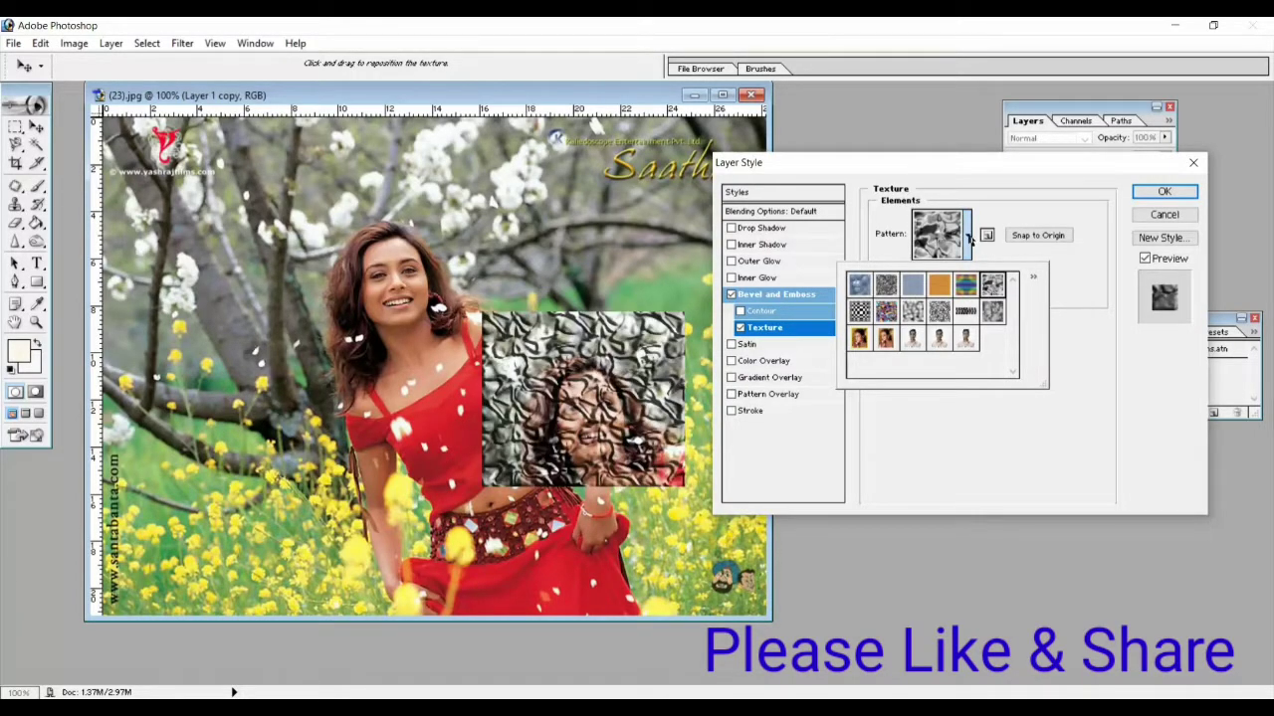
click(969, 237)
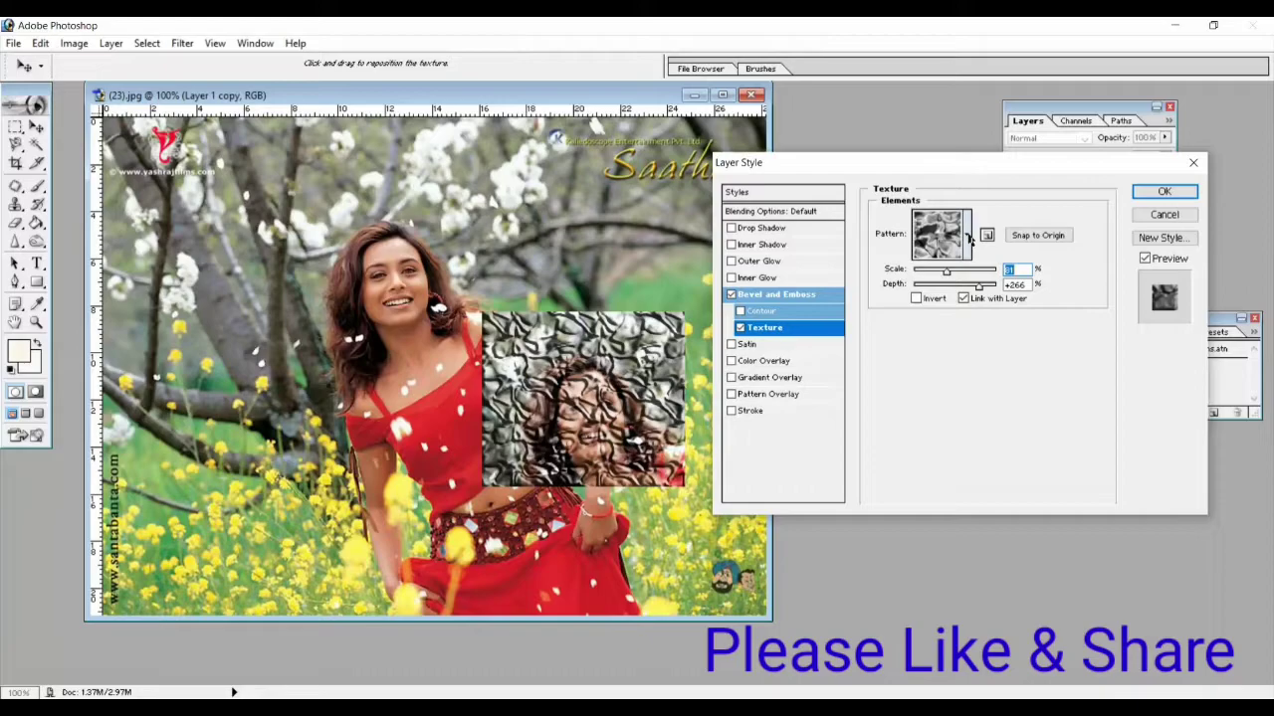
Switch to the striped pattern at 81% scale and -83 depth
click(967, 236)
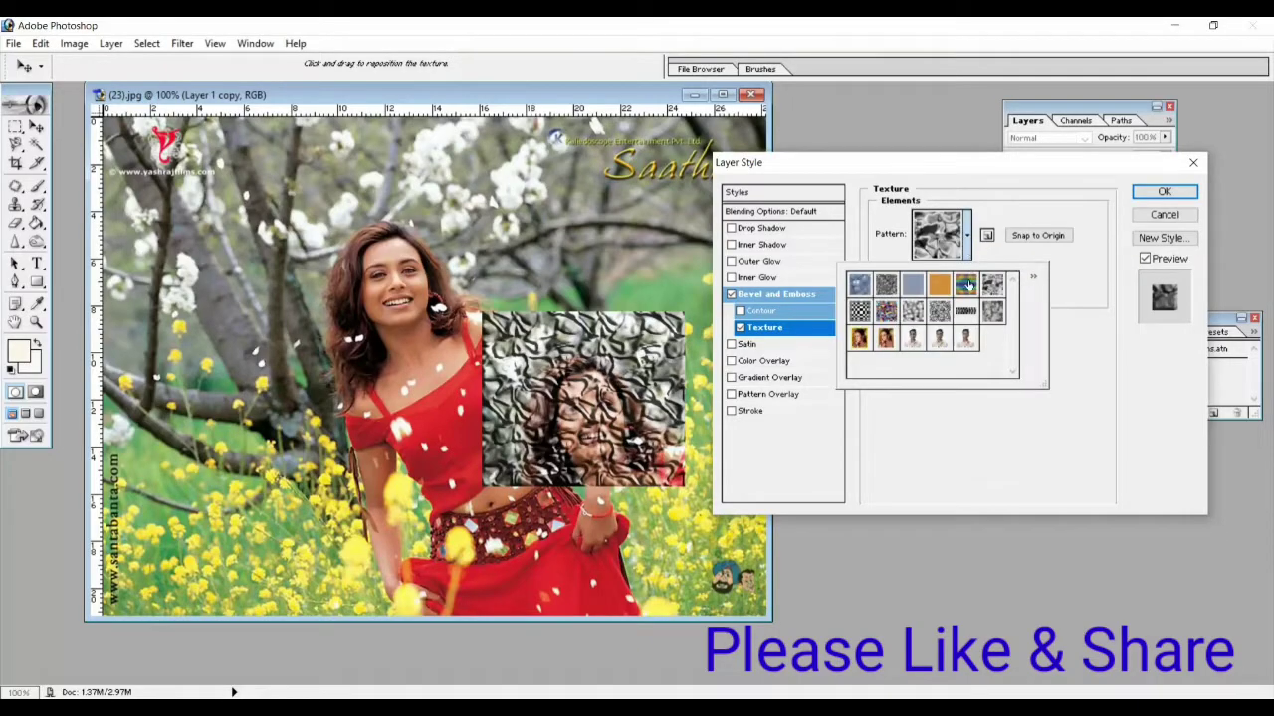
click(967, 287)
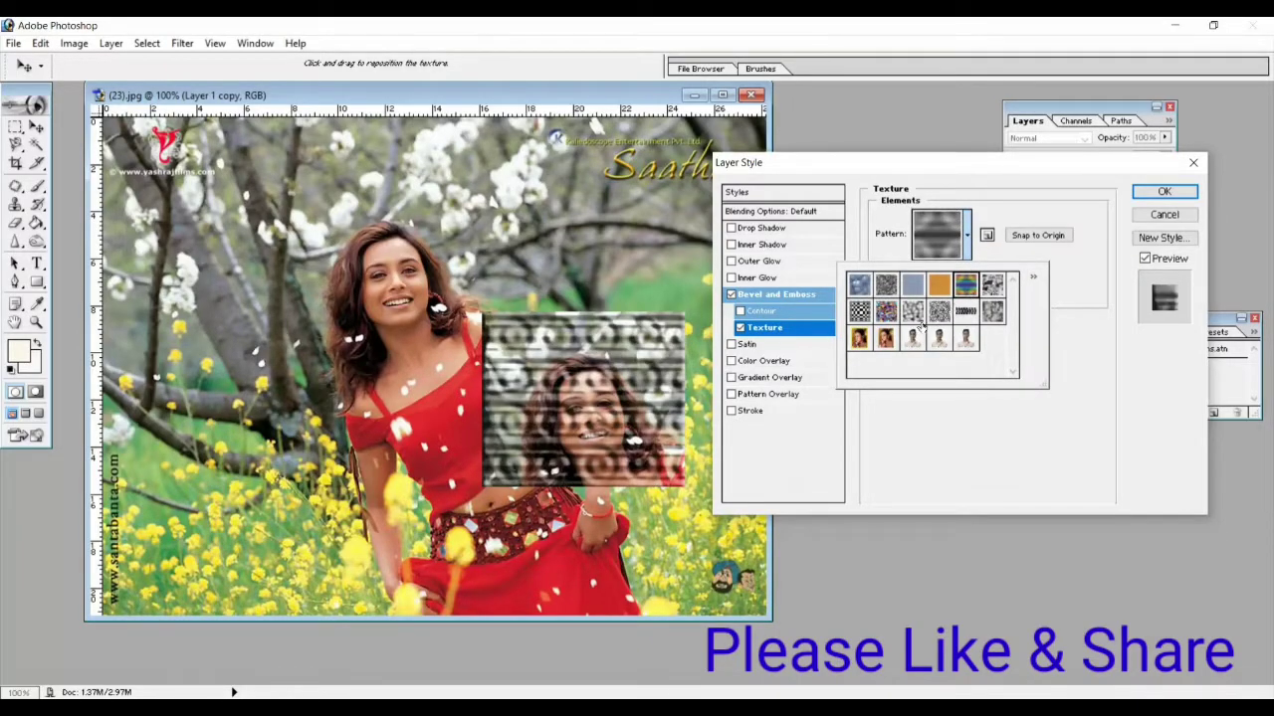
click(1001, 260)
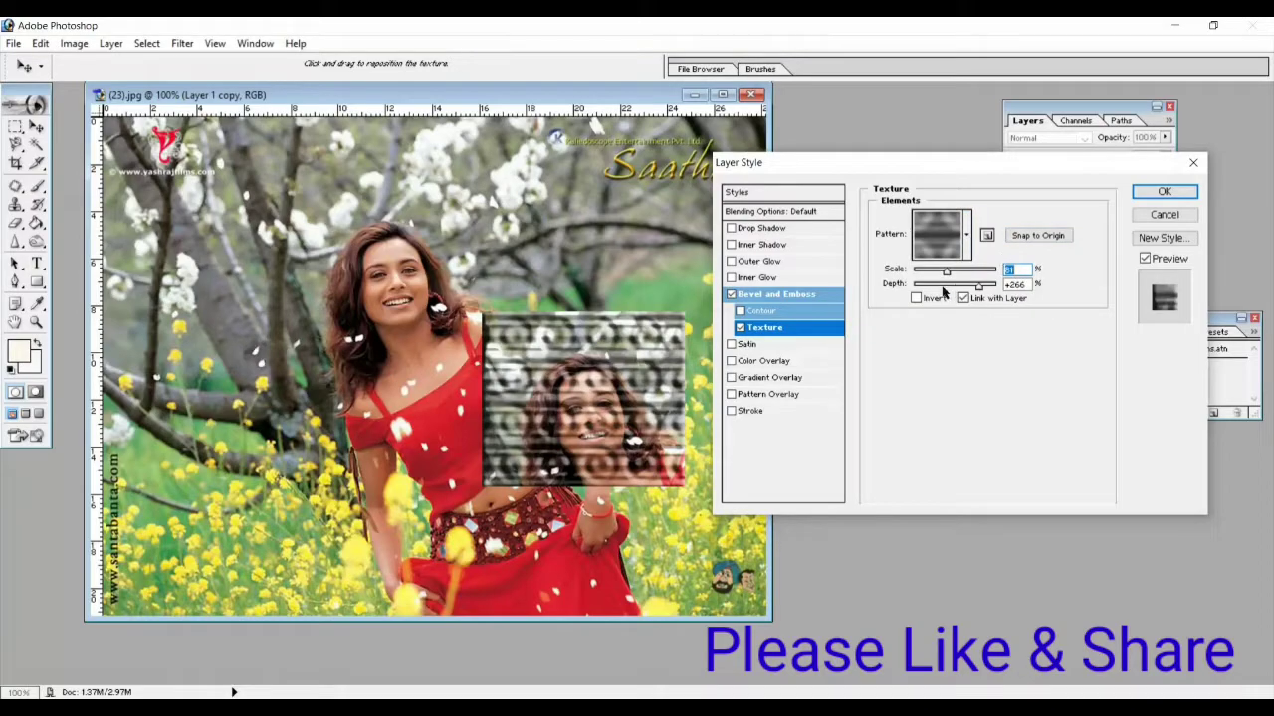
drag(944, 287, 938, 286)
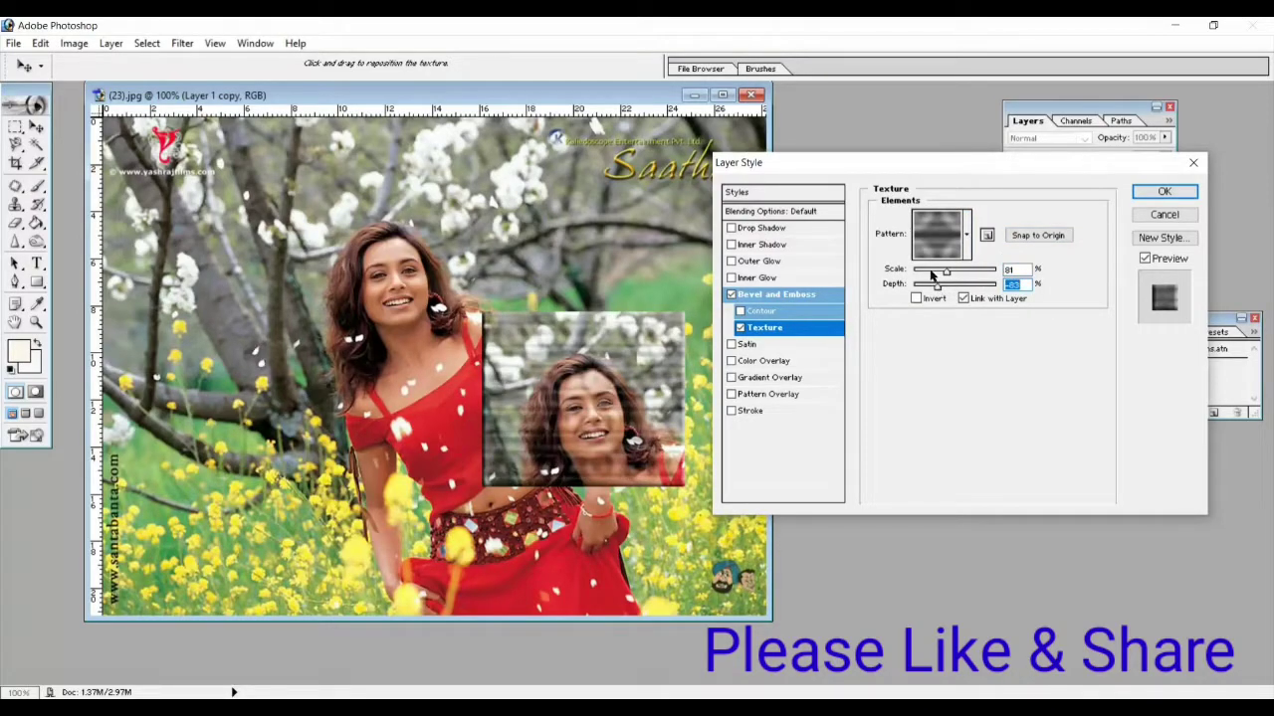
mouse_move(945, 271)
mouse_down()
mouse_move(962, 275)
mouse_move(950, 275)
mouse_up()
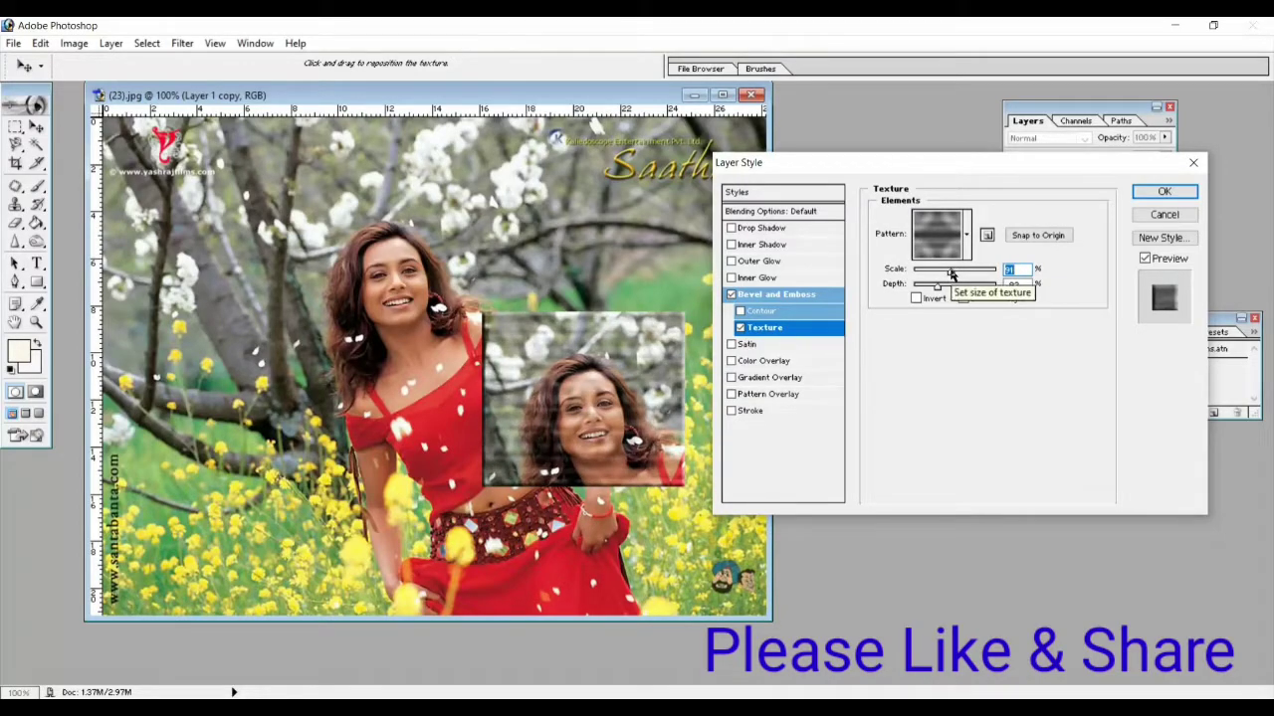
Replace Bevel and Emboss with Satin at 111 px distance, 65 px size and higher opacity
click(732, 343)
click(731, 343)
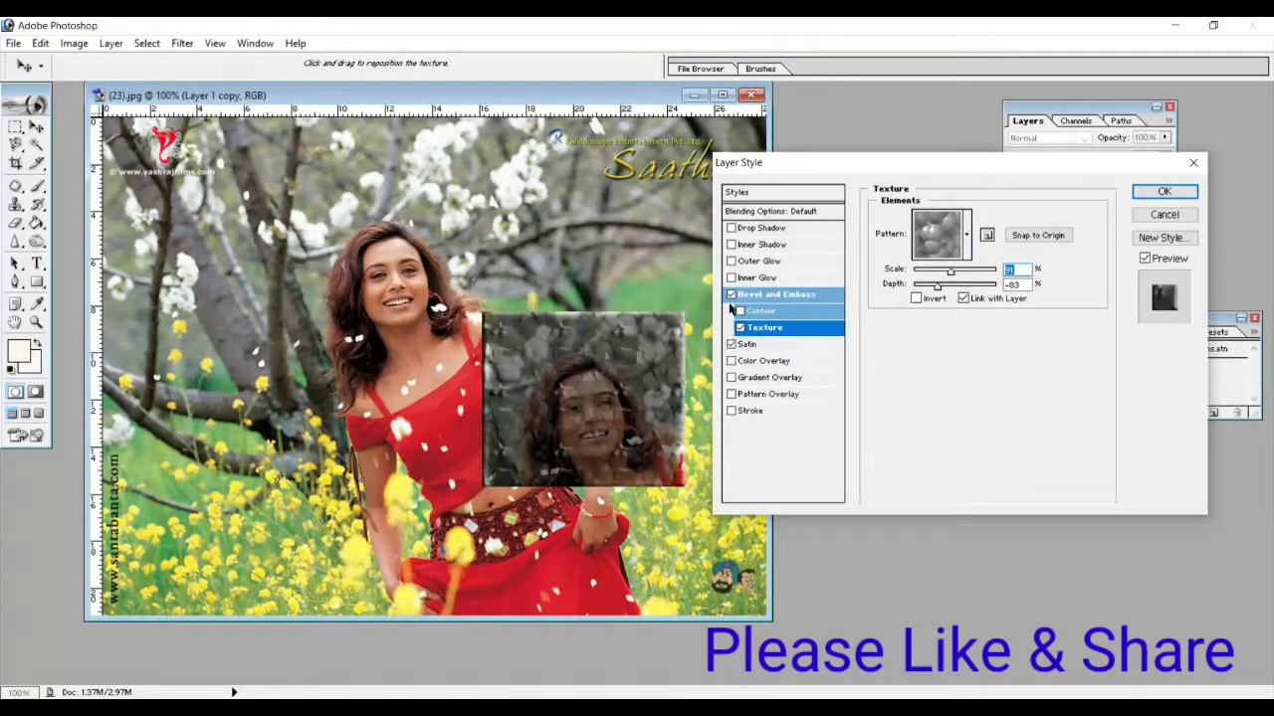
click(731, 294)
click(753, 347)
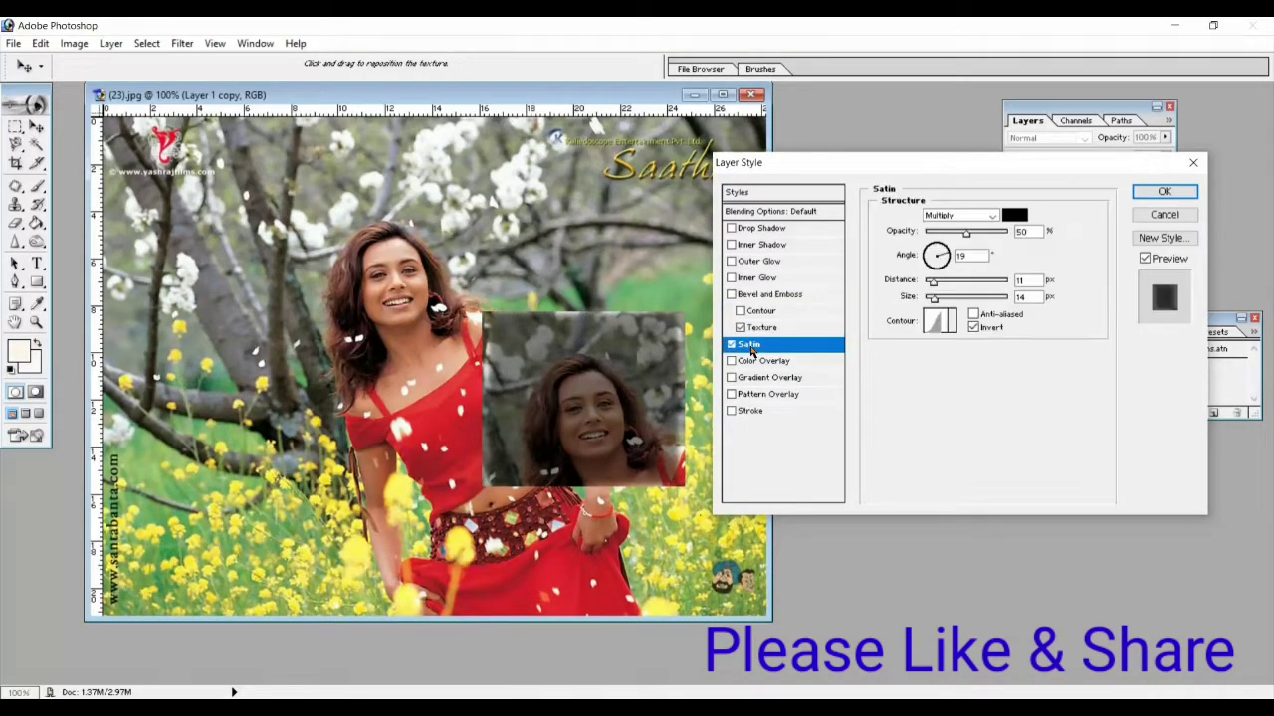
mouse_move(950, 296)
mouse_down()
mouse_move(943, 286)
mouse_move(979, 284)
mouse_up()
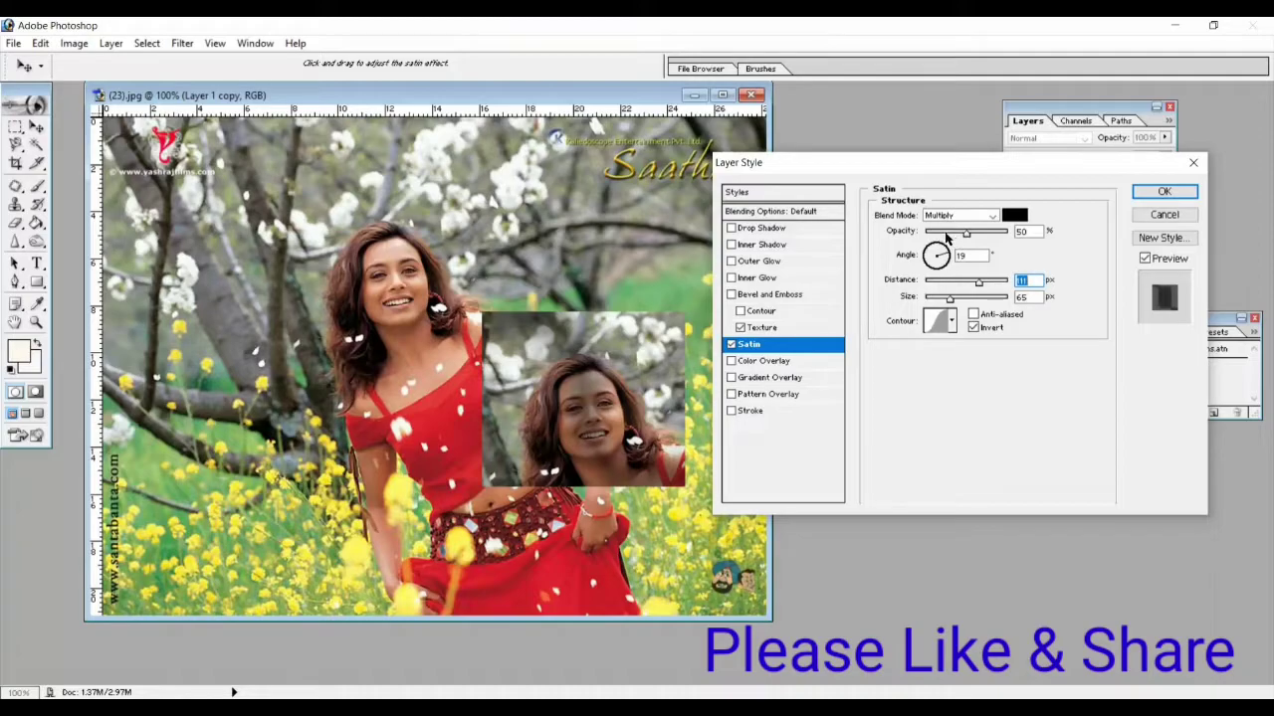
drag(966, 232, 993, 235)
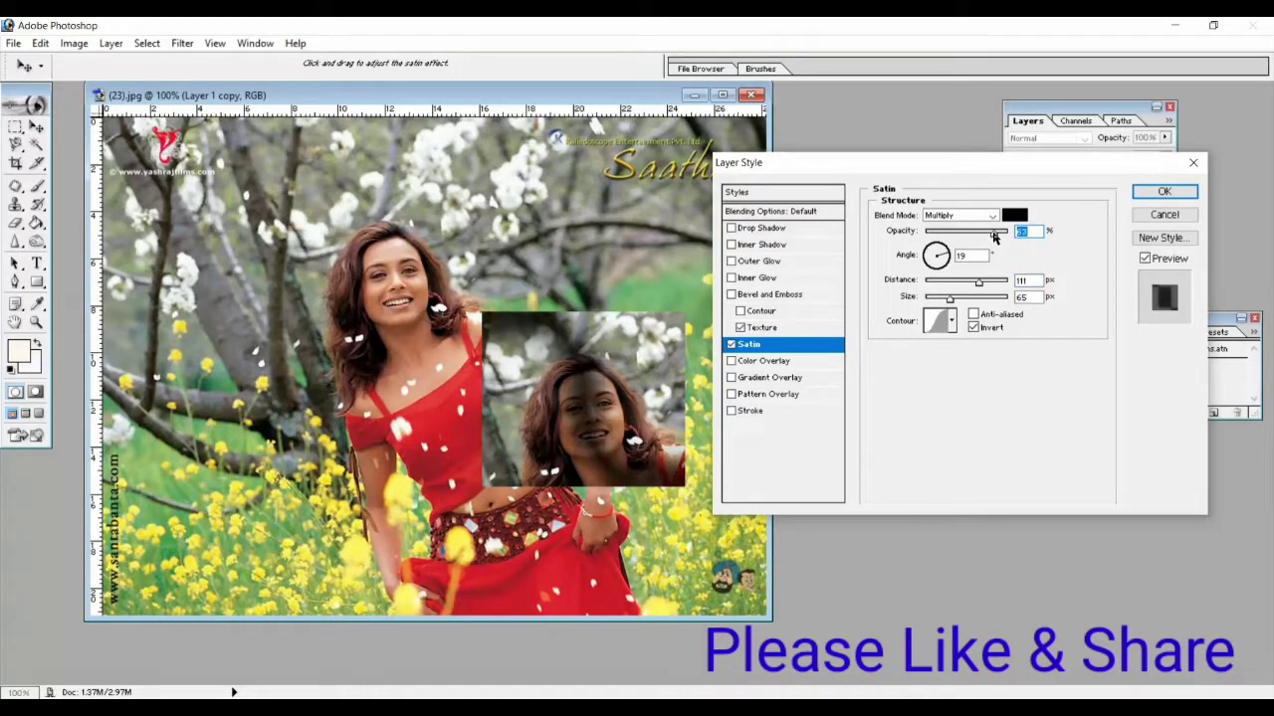
Swap Satin for a Color Overlay and lower its opacity
click(731, 344)
click(731, 361)
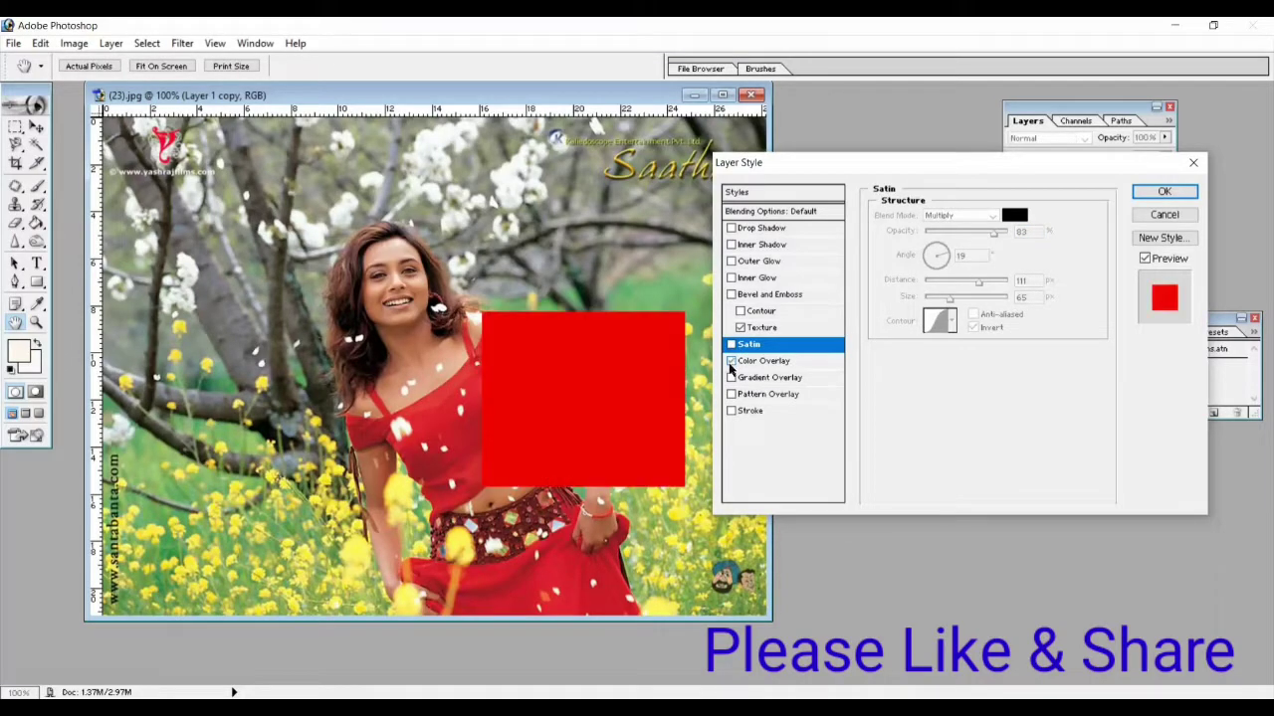
click(764, 362)
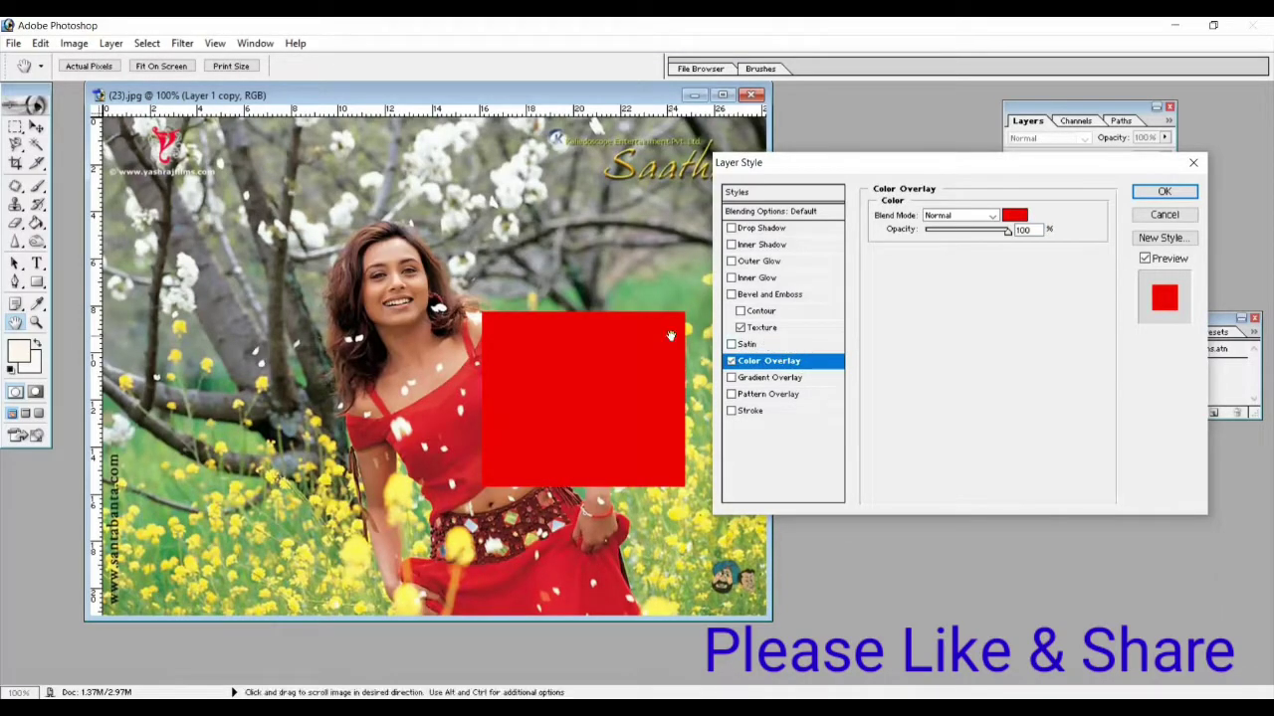
click(954, 230)
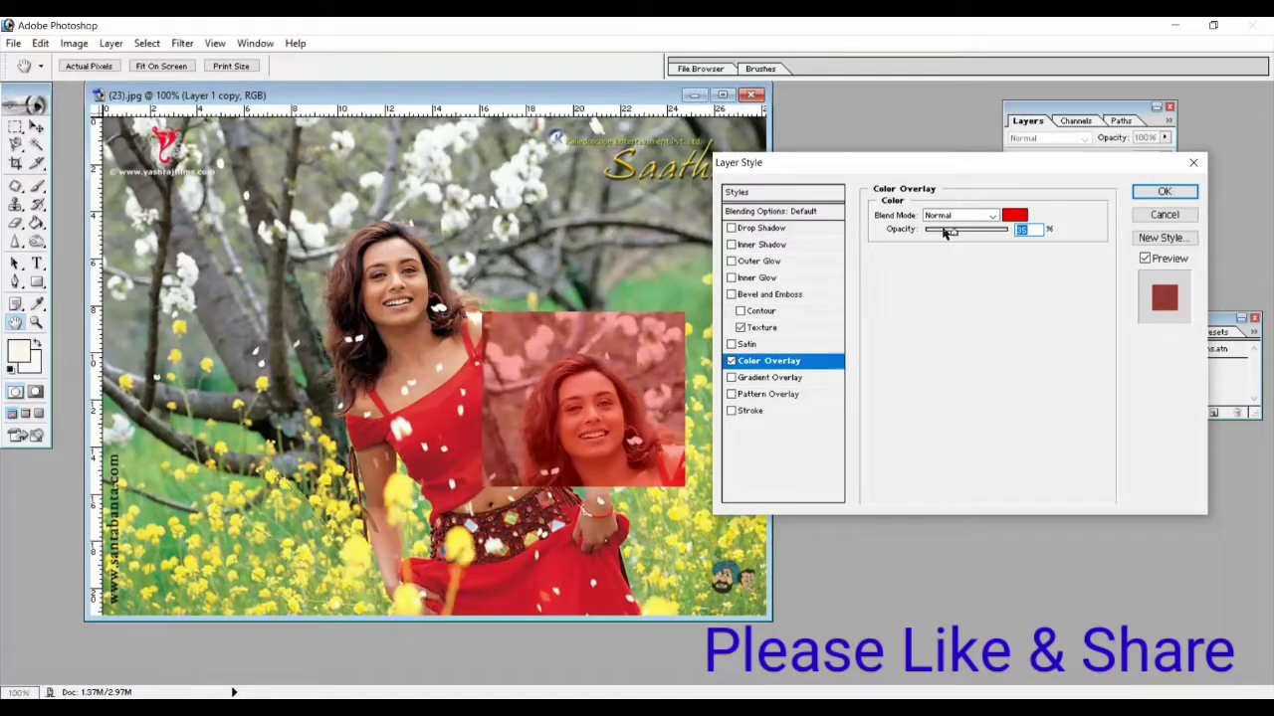
drag(946, 232, 942, 231)
Change the overlay colour to purple DE00FF and fine-tune its opacity
click(1013, 215)
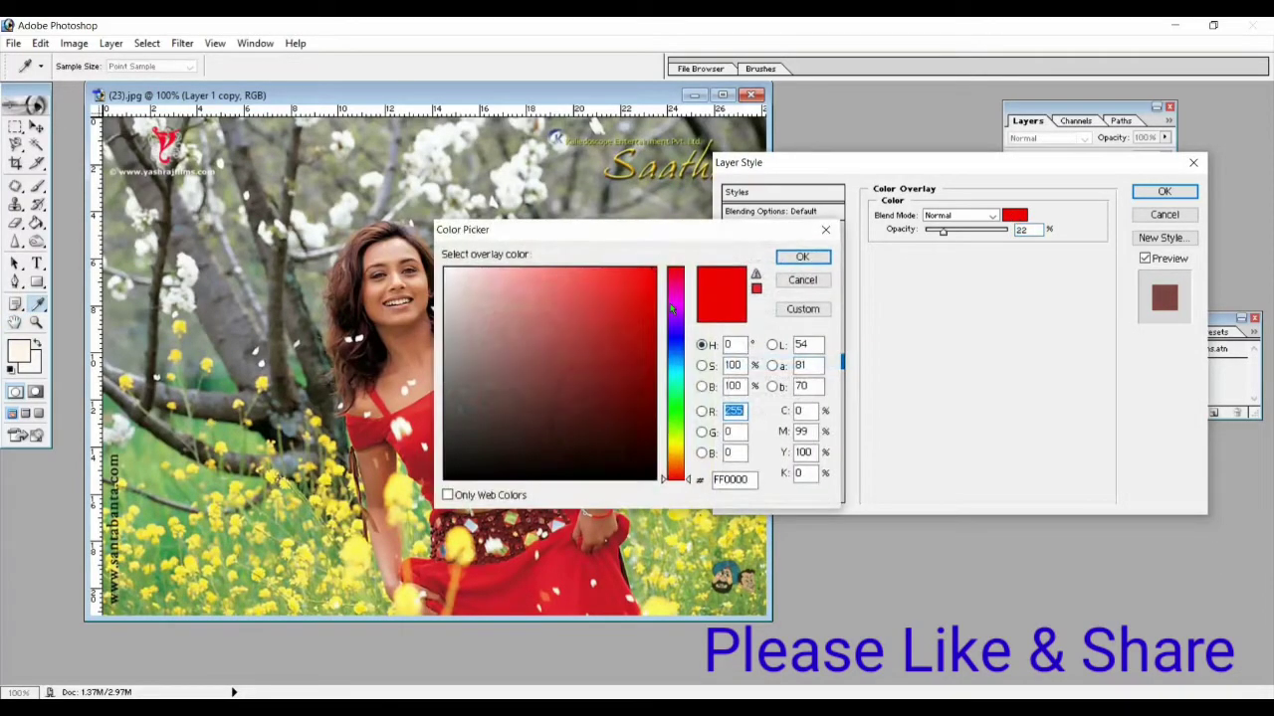
drag(670, 321, 673, 290)
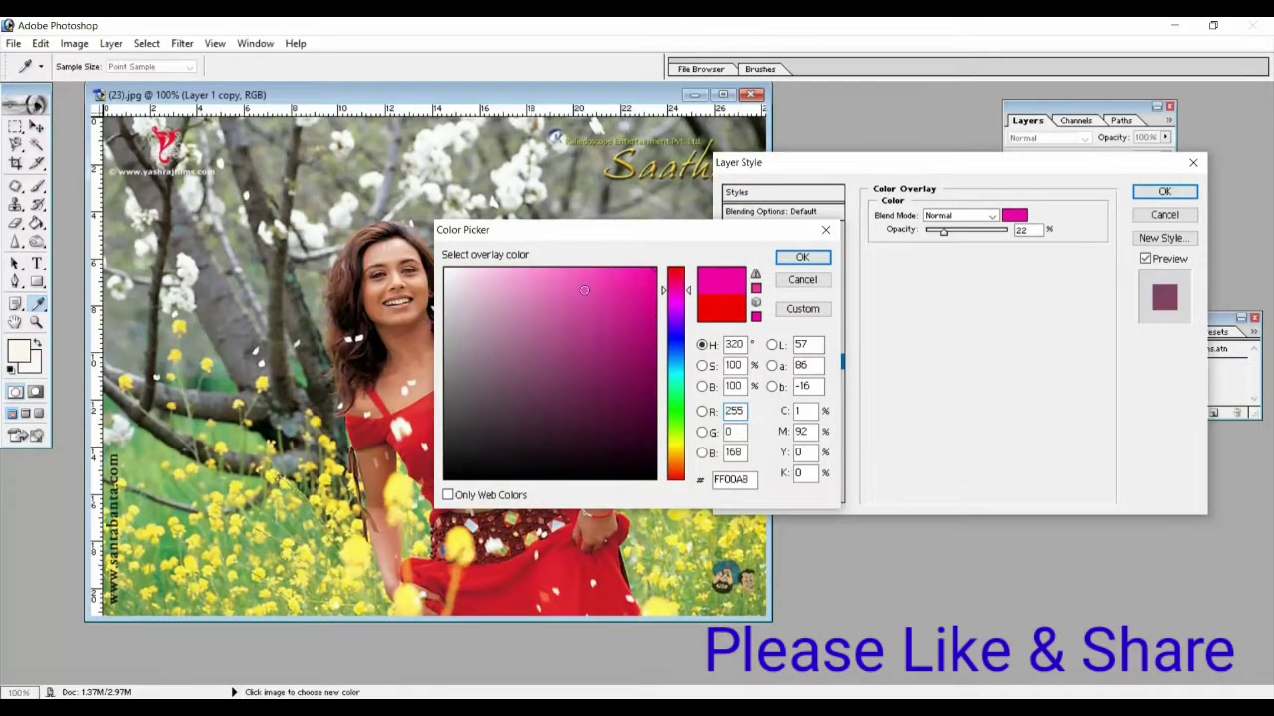
click(676, 308)
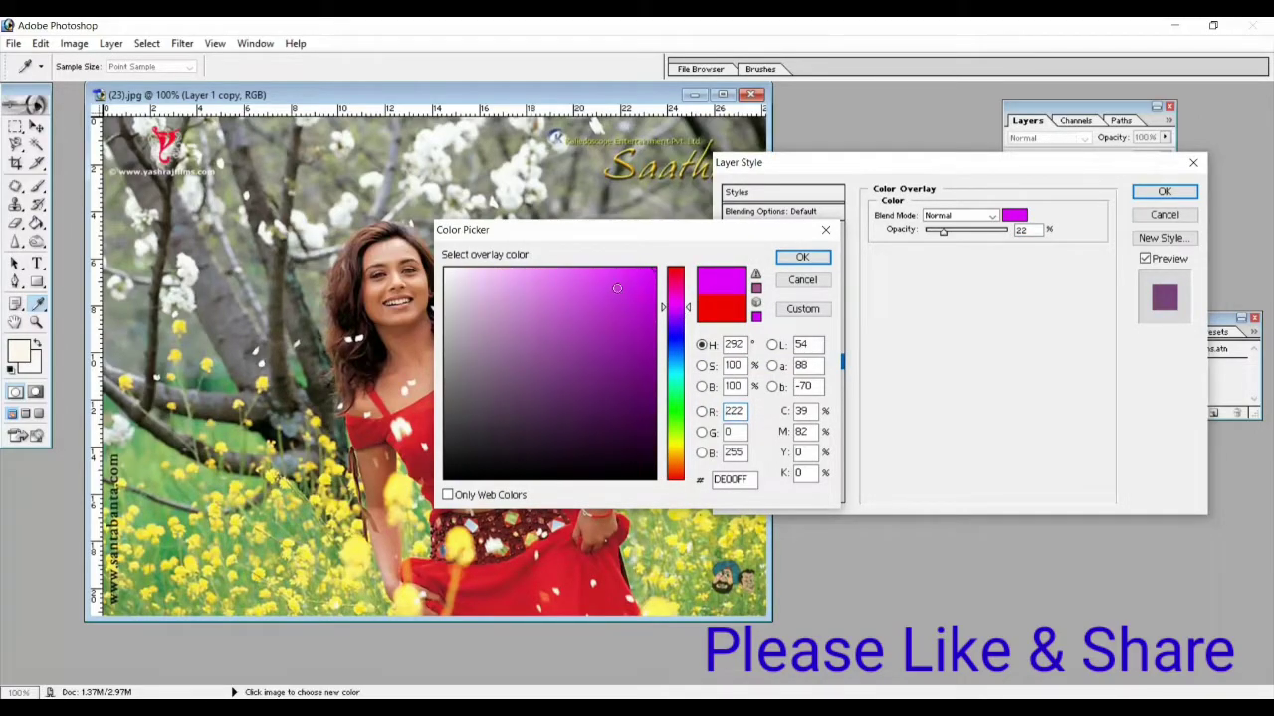
click(802, 256)
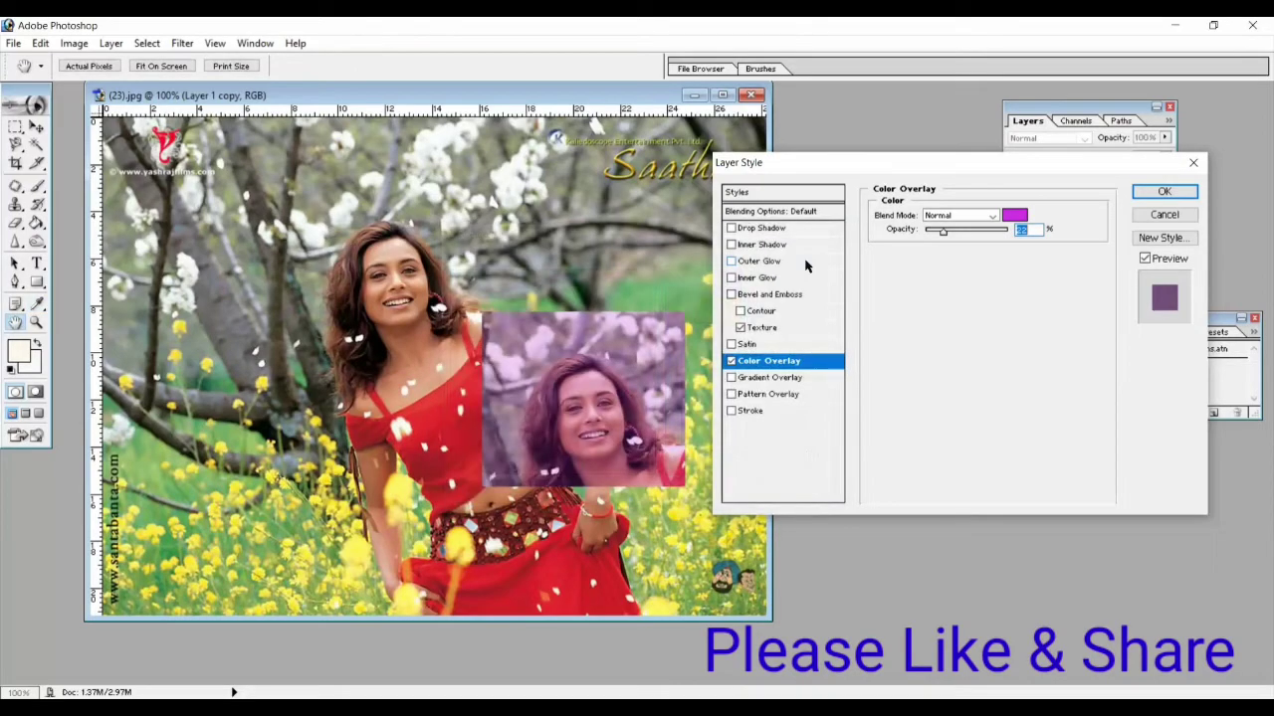
mouse_move(962, 239)
mouse_down()
mouse_move(982, 235)
mouse_move(940, 234)
mouse_up()
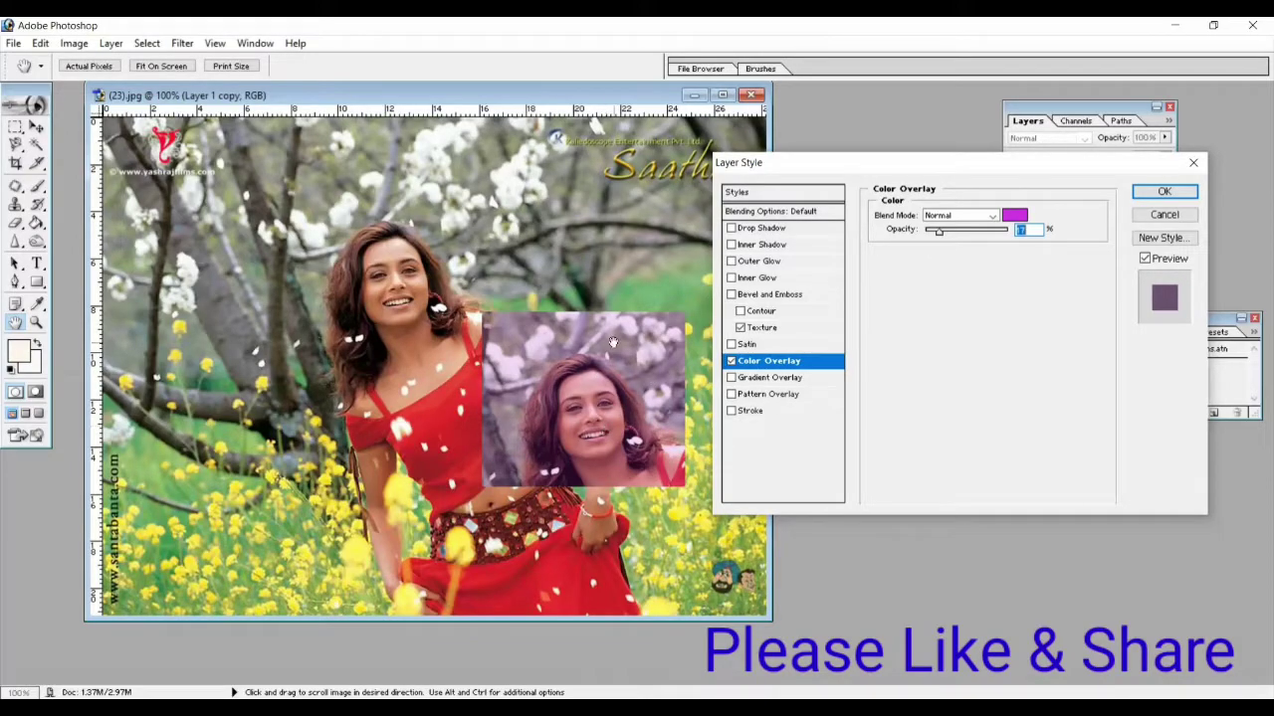
Swap a trial satin effect for a Yellow, Violet, Orange, Blue gradient overlay on the inset
click(747, 346)
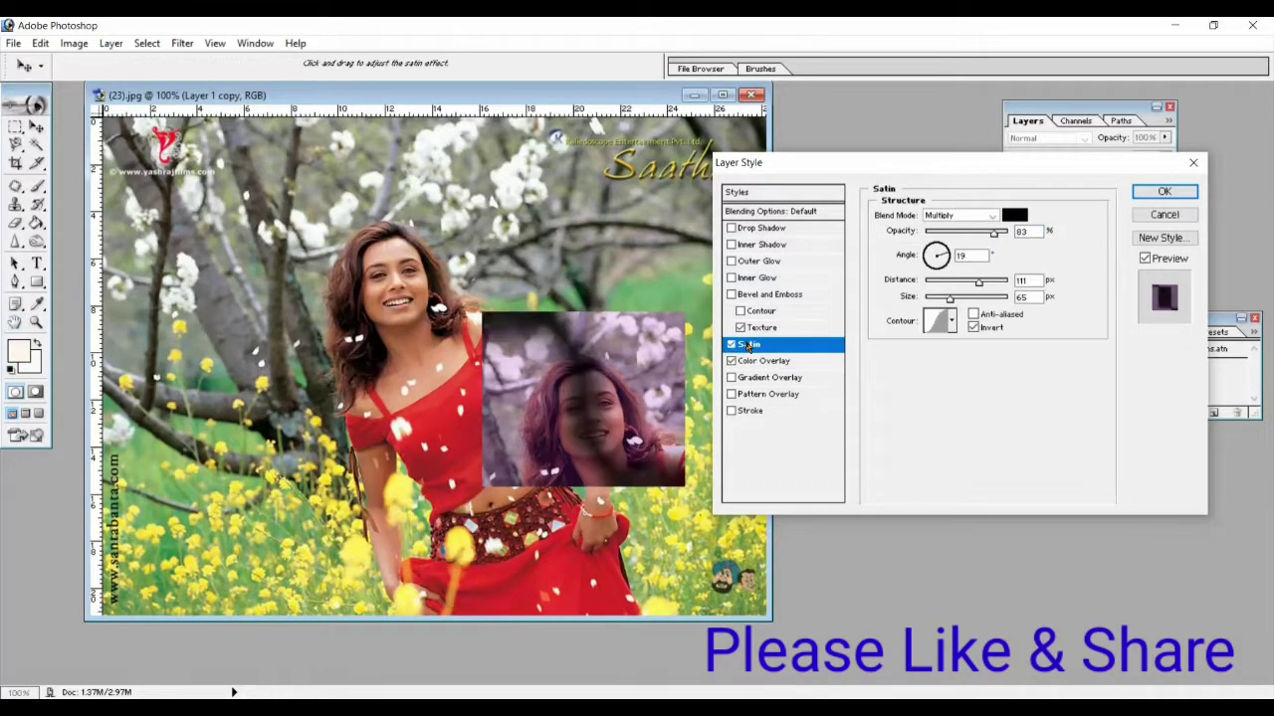
click(731, 344)
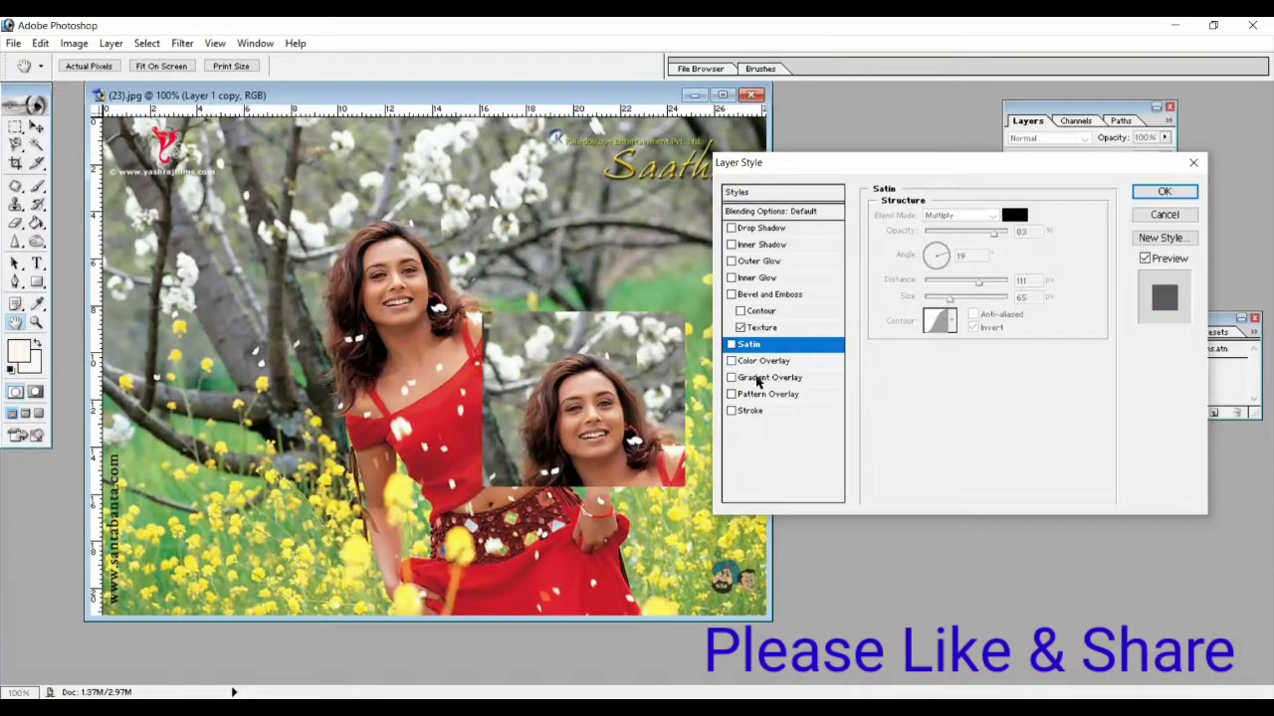
click(758, 379)
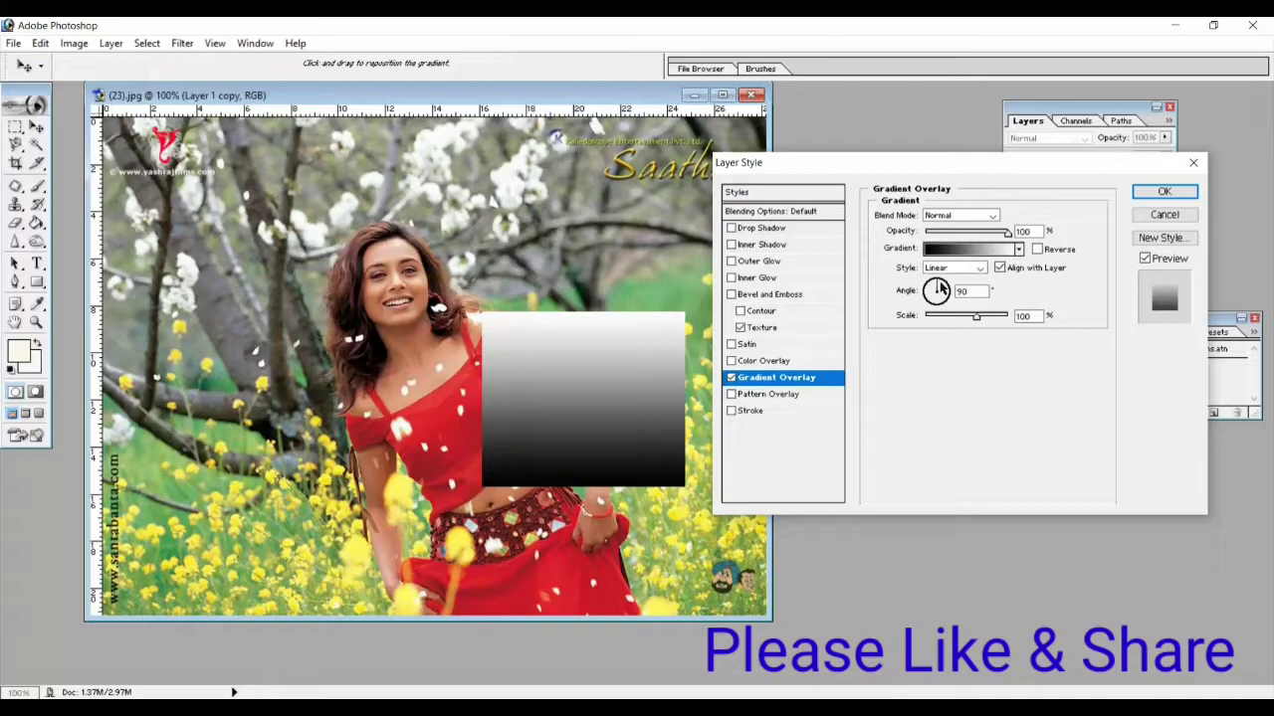
click(1018, 250)
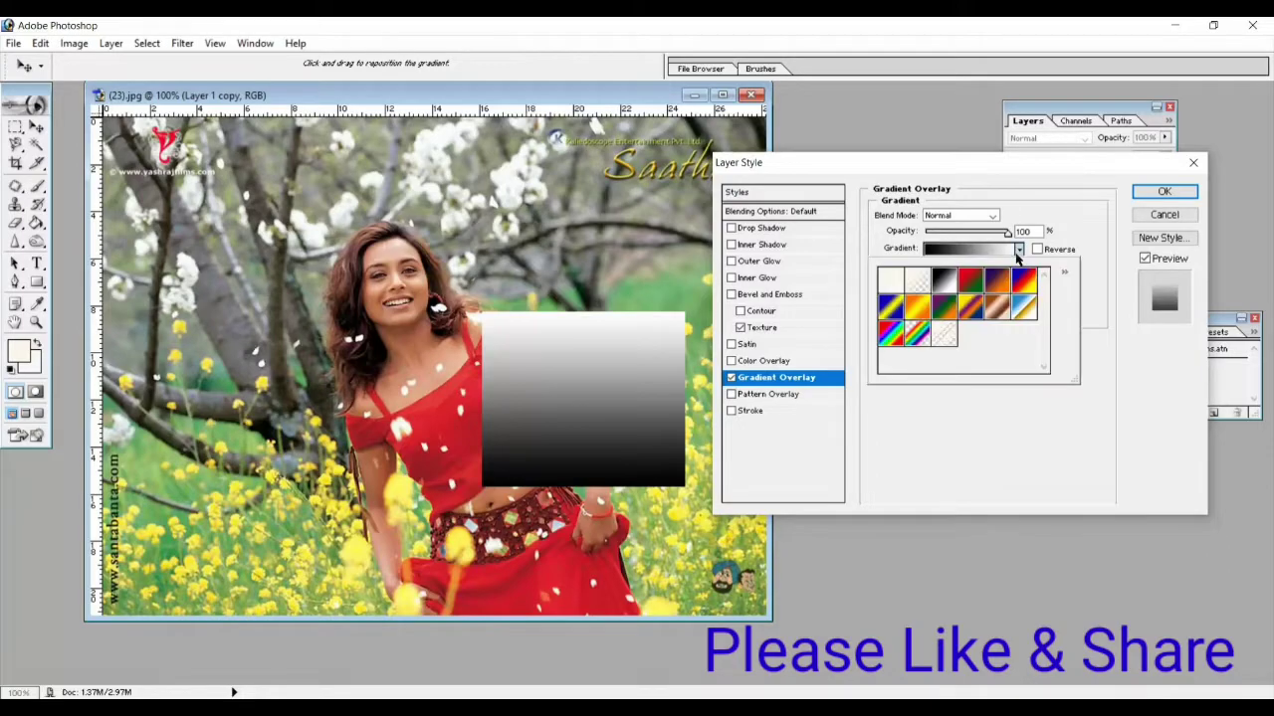
click(974, 302)
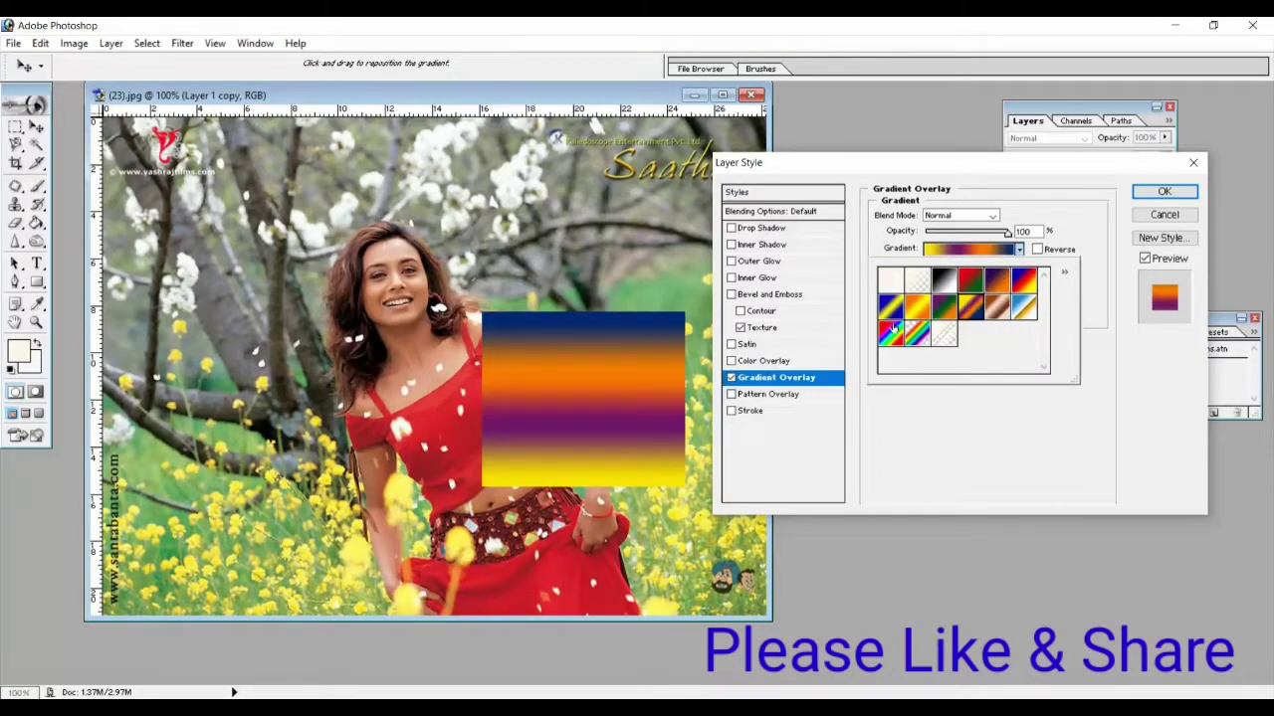
Fade the gradient overlay down to 19% opacity
drag(966, 234, 940, 236)
click(952, 233)
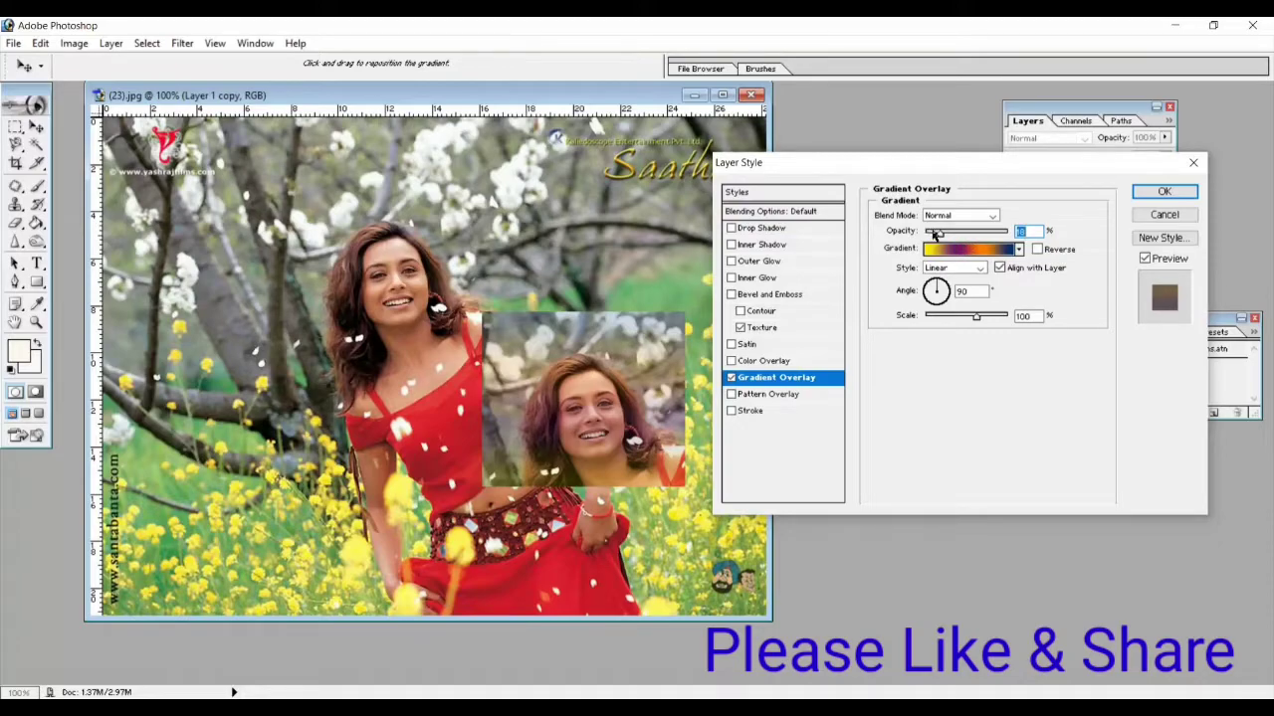
drag(935, 232, 936, 233)
Switch the overlay to the Blue, Yellow, Blue gradient at 39% opacity
click(957, 251)
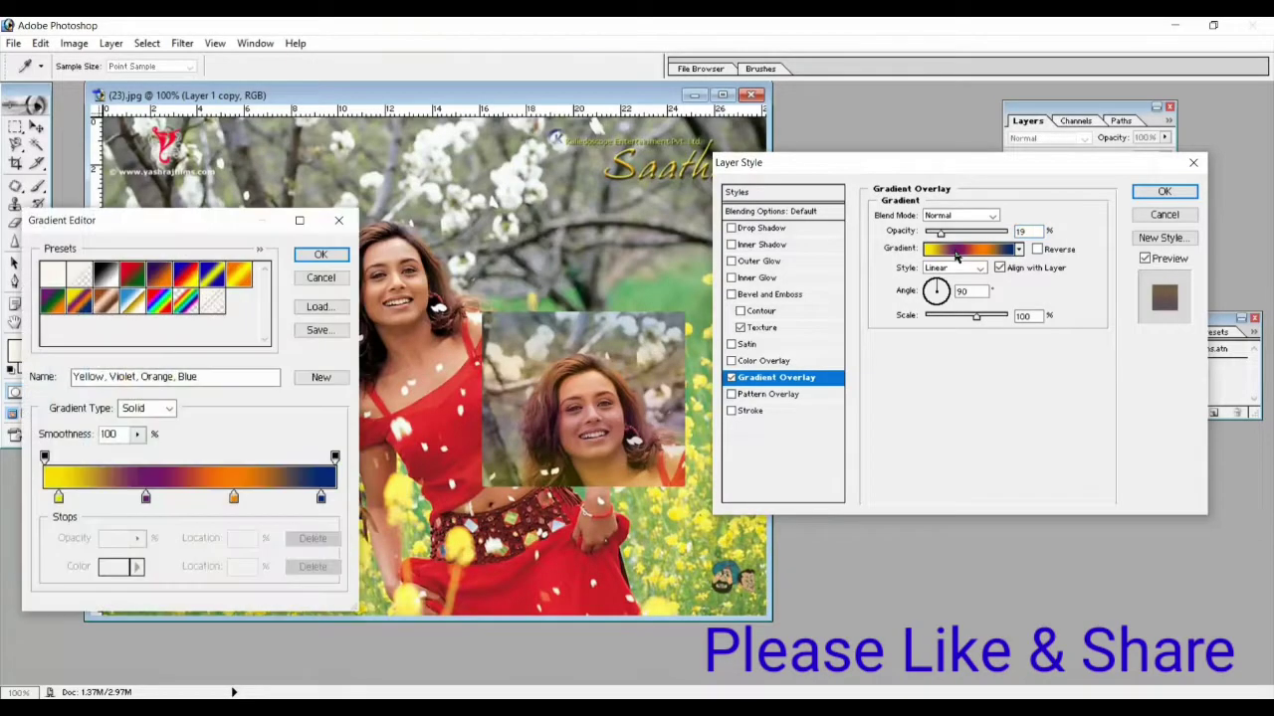
click(215, 282)
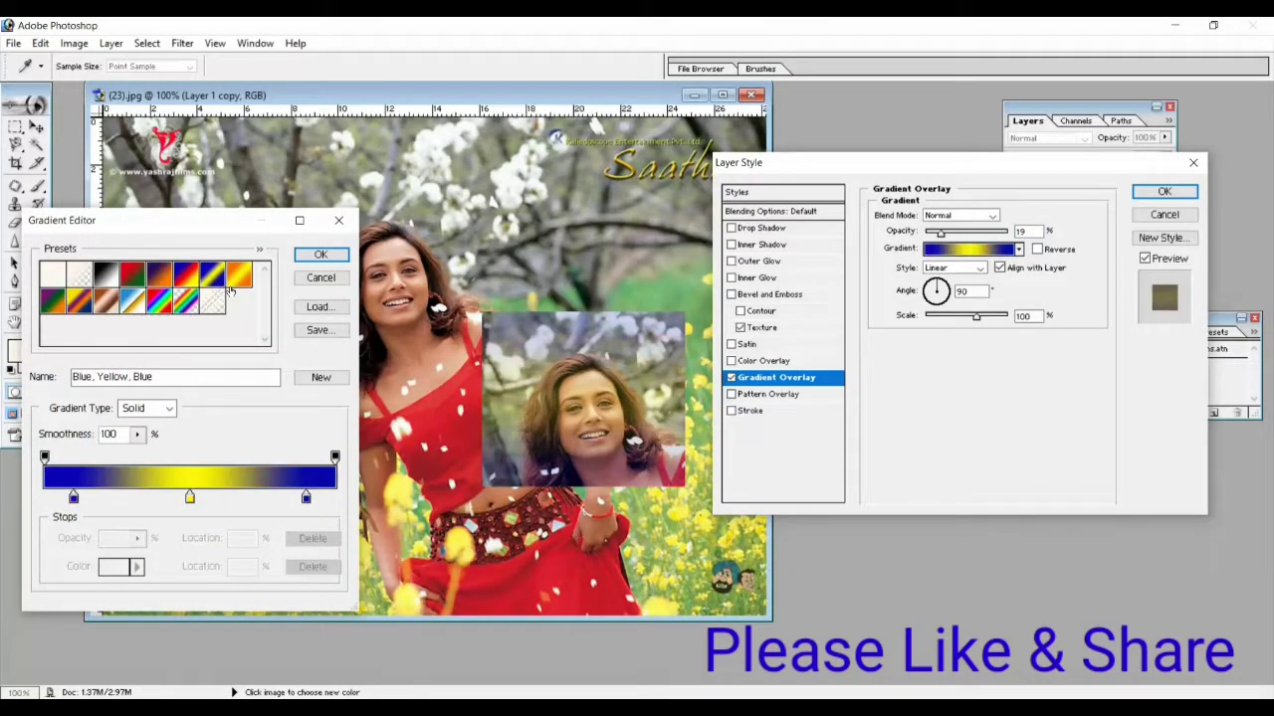
click(321, 256)
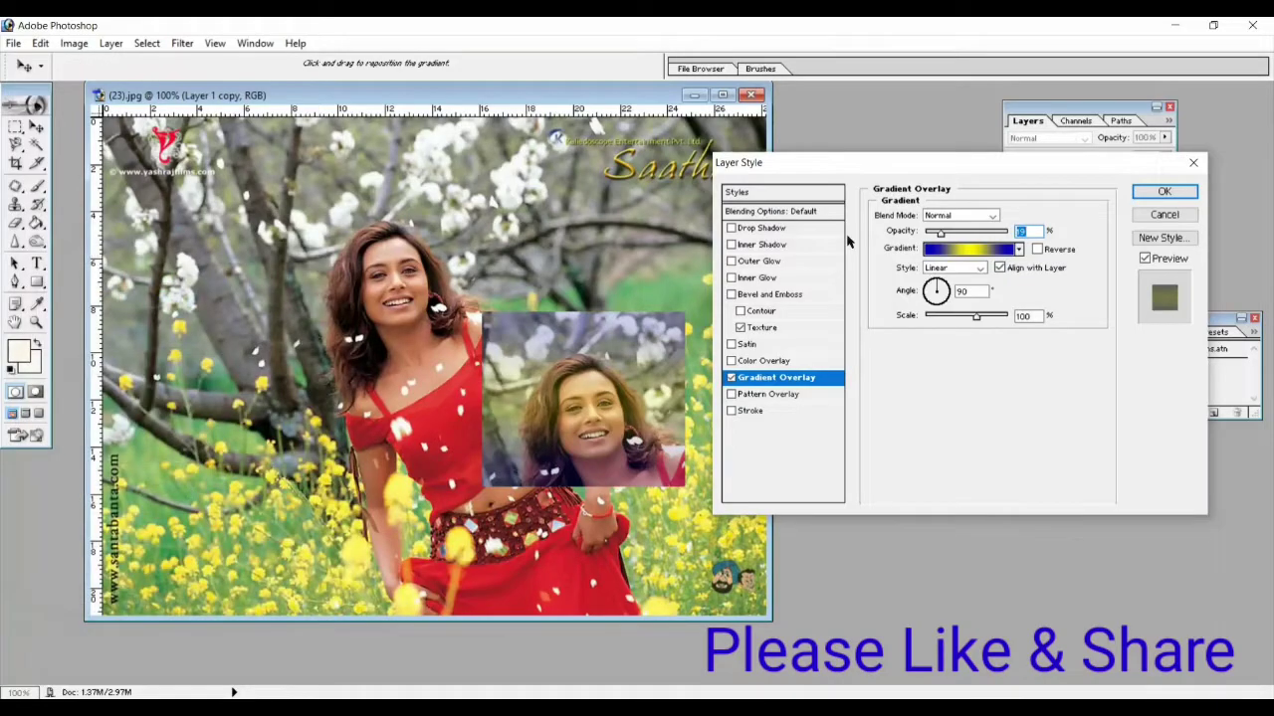
click(958, 232)
Try several gradient presets, including rainbows, then turn the overlay off and cancel the style
click(1018, 250)
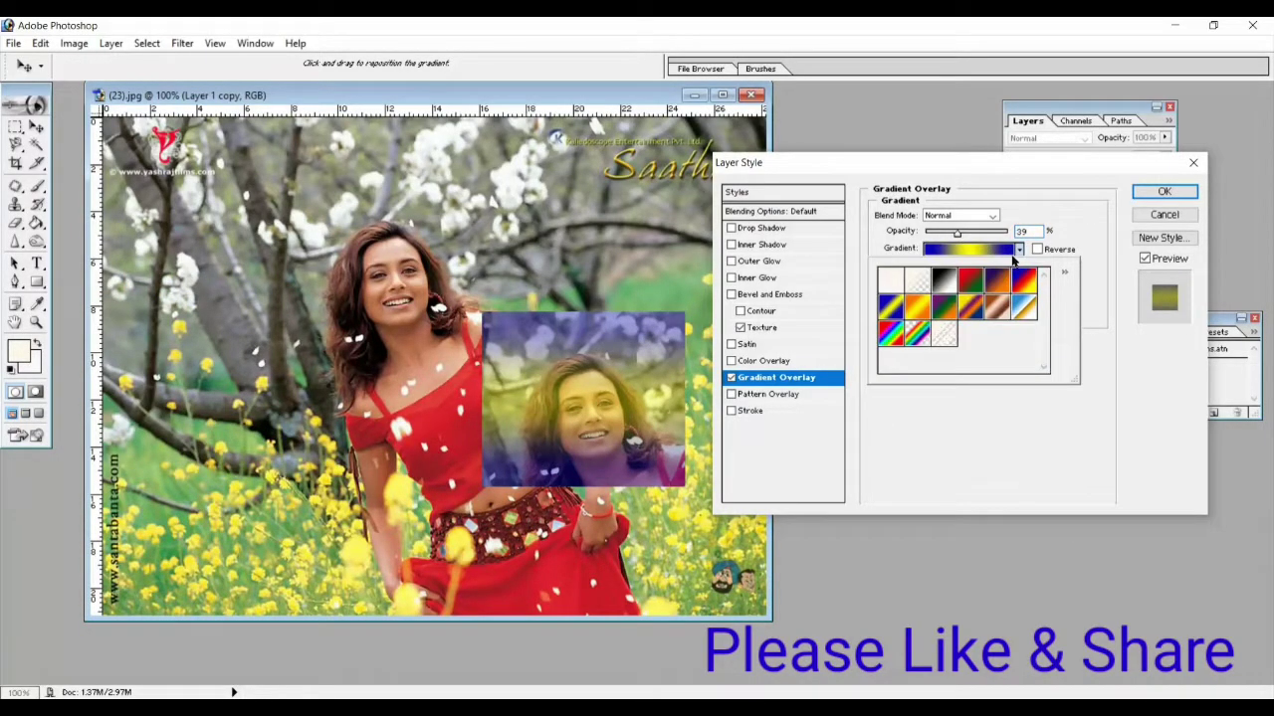
click(1022, 286)
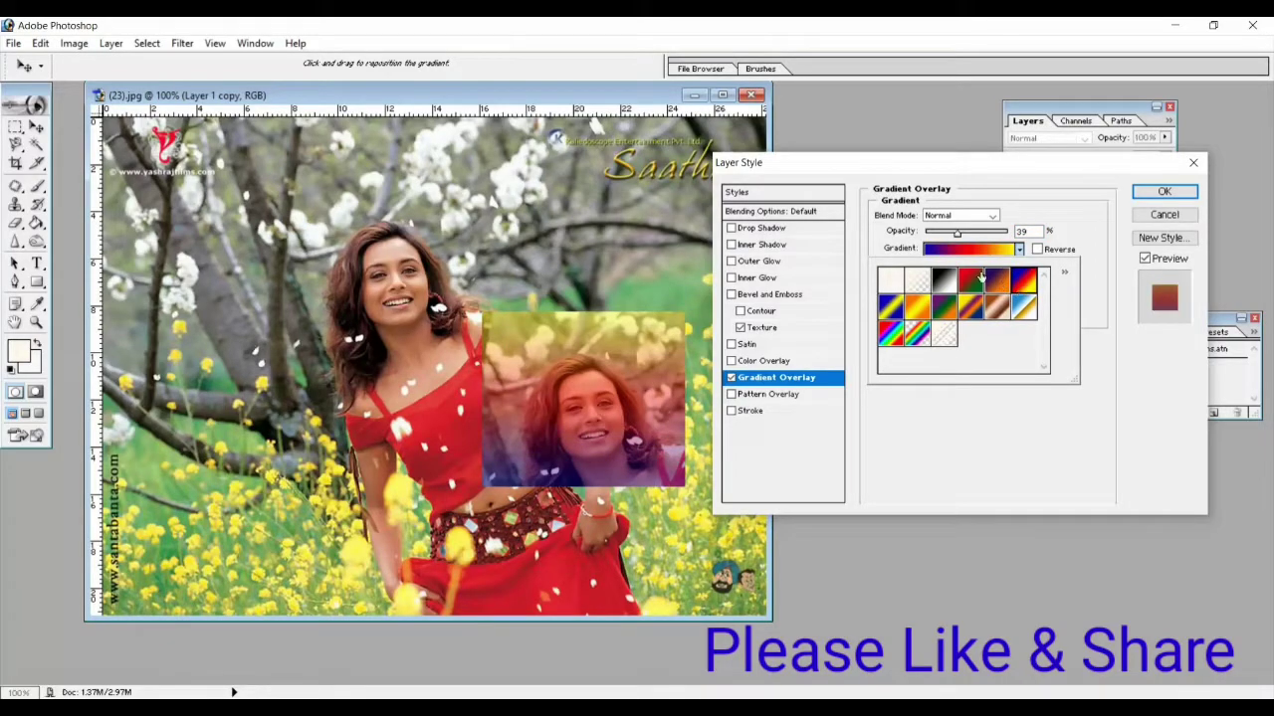
click(970, 307)
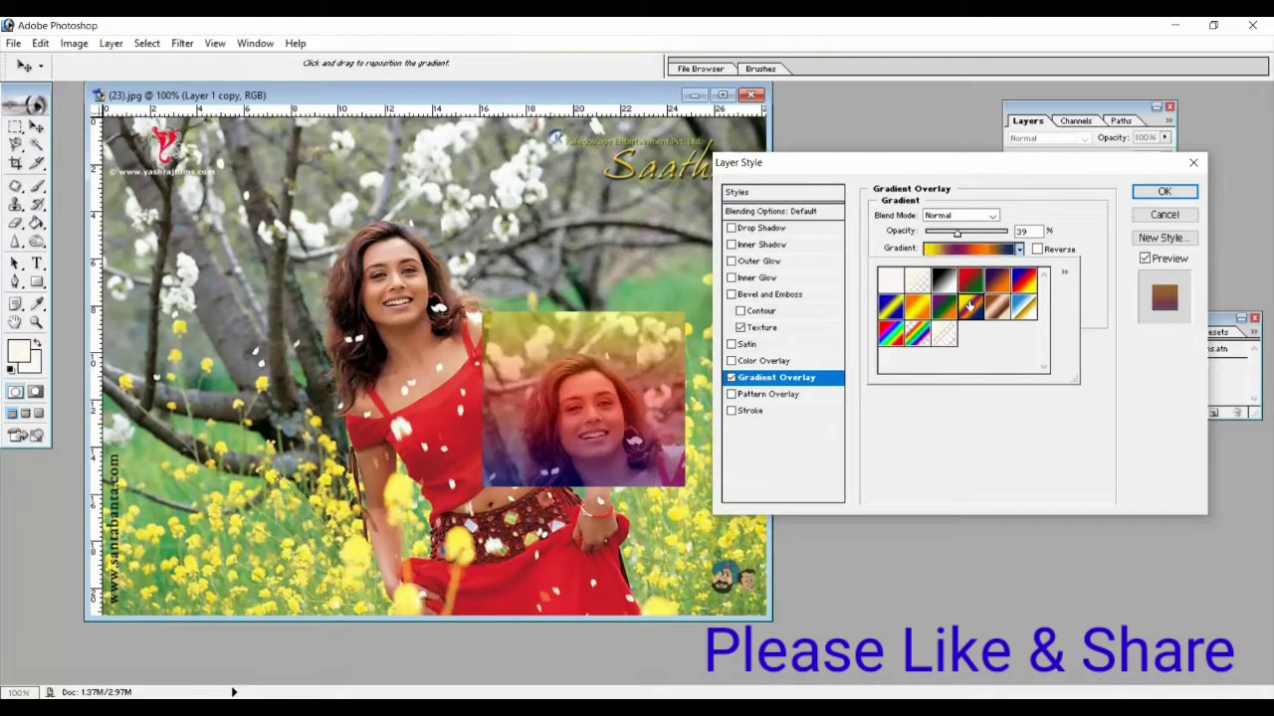
click(920, 311)
click(891, 311)
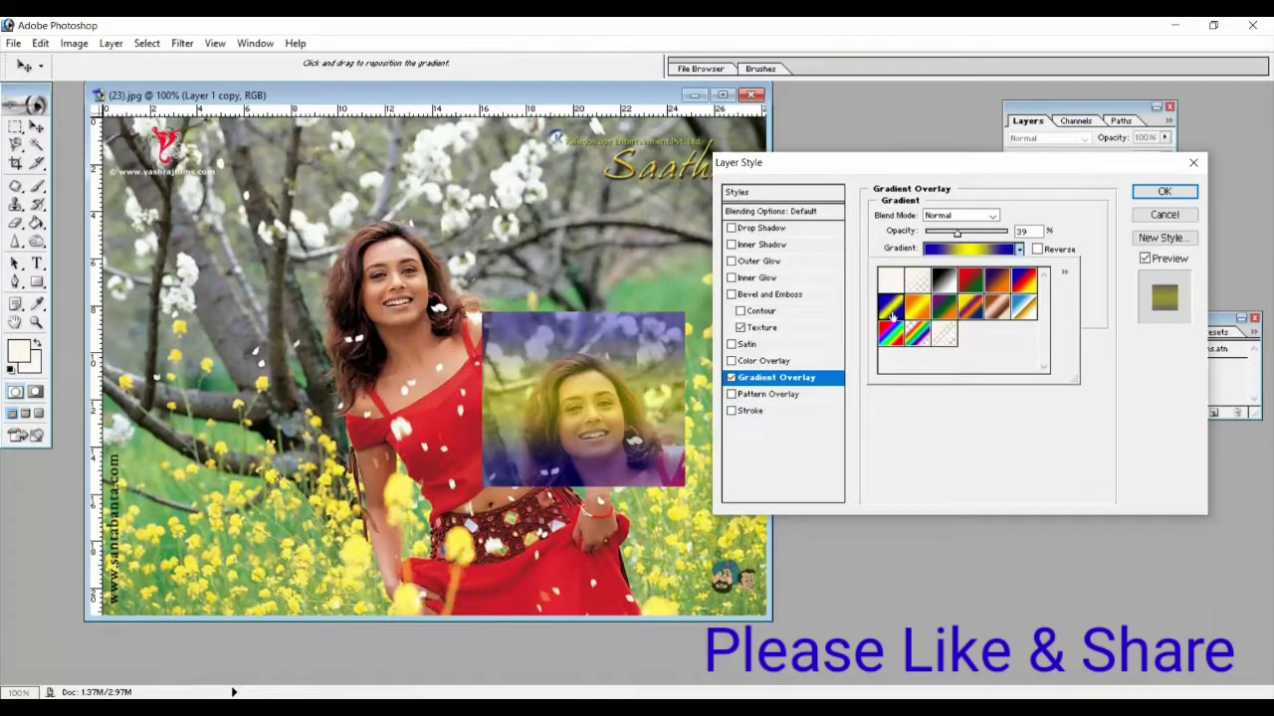
click(890, 334)
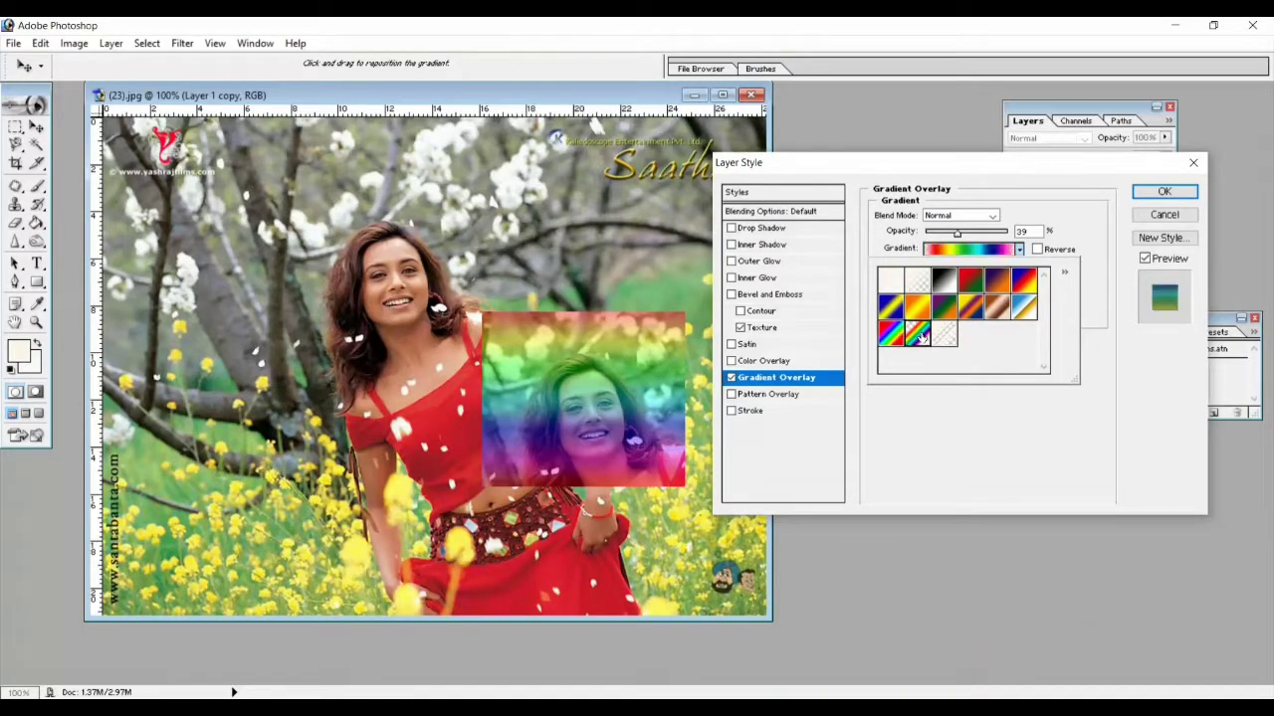
click(919, 337)
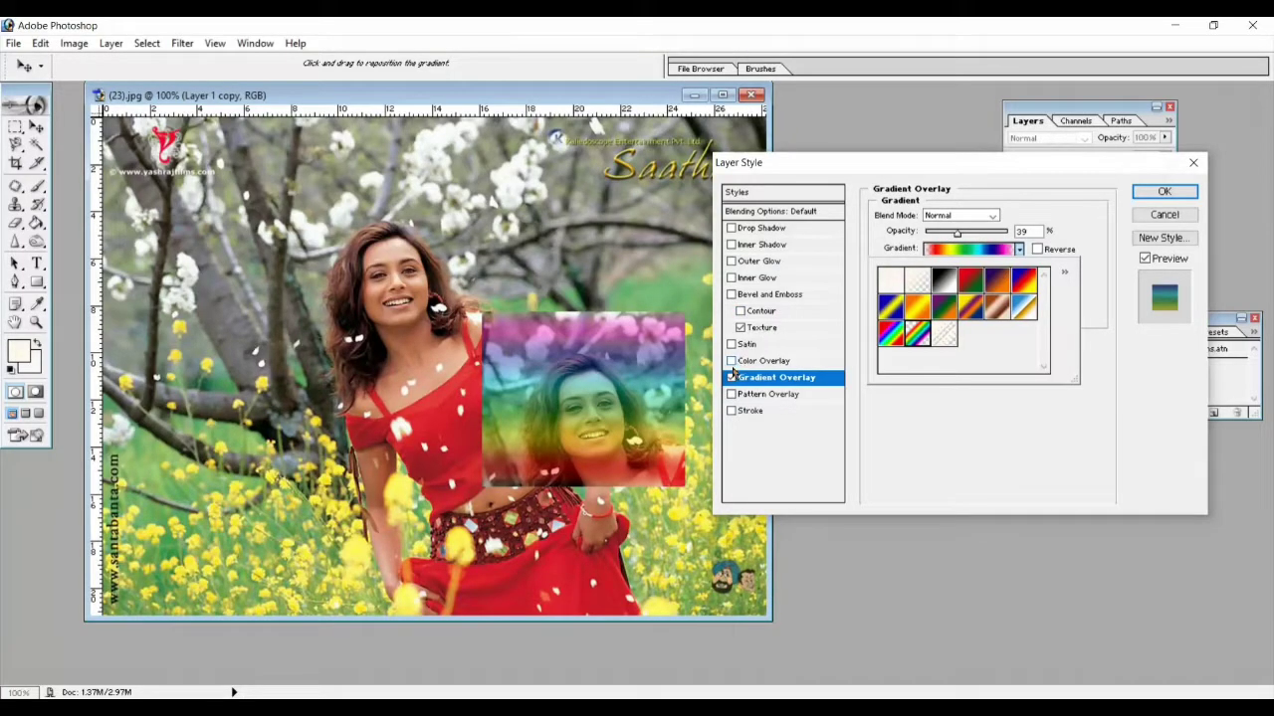
click(731, 378)
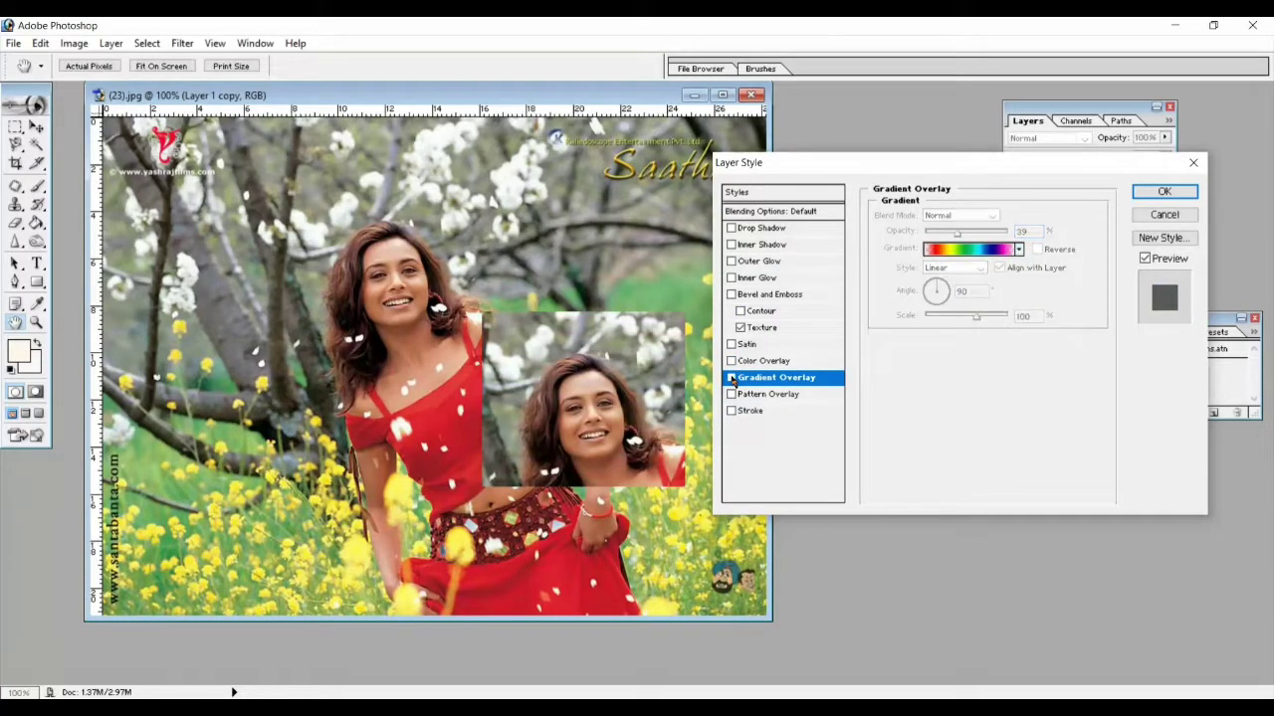
click(1164, 216)
Select Layer 0 and add a Gradient Overlay layer style to it
click(1080, 233)
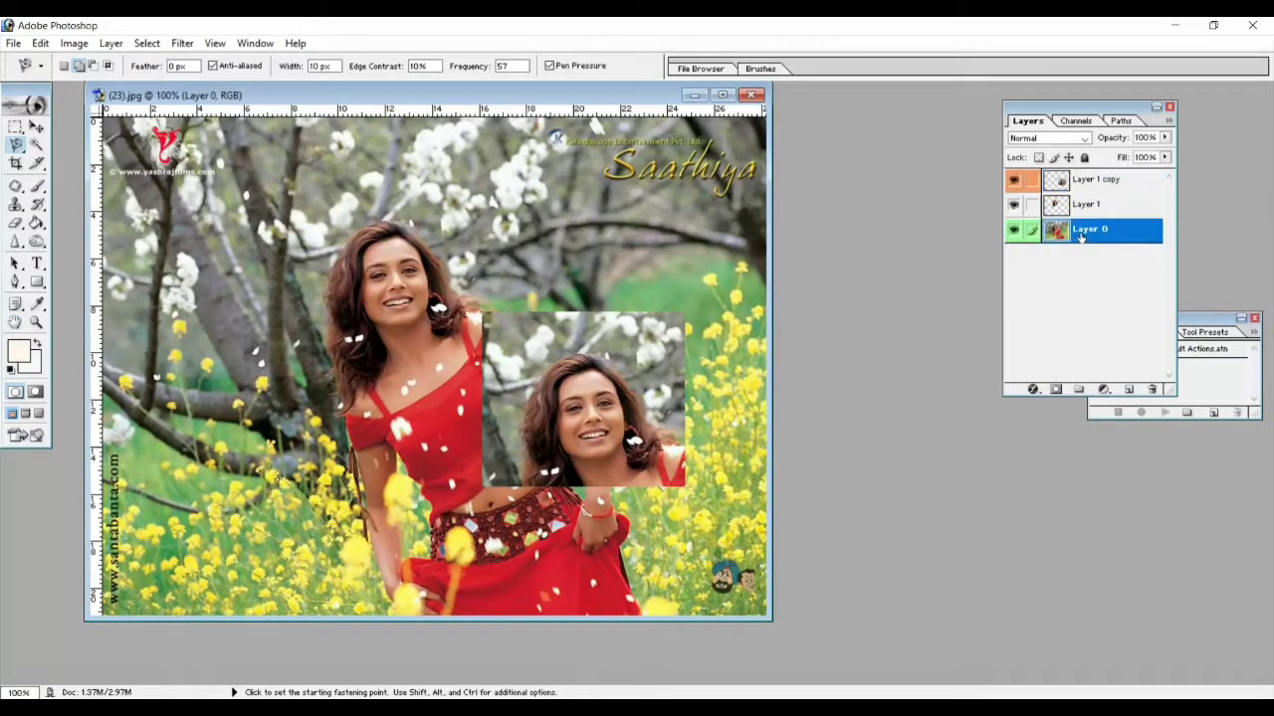
click(147, 44)
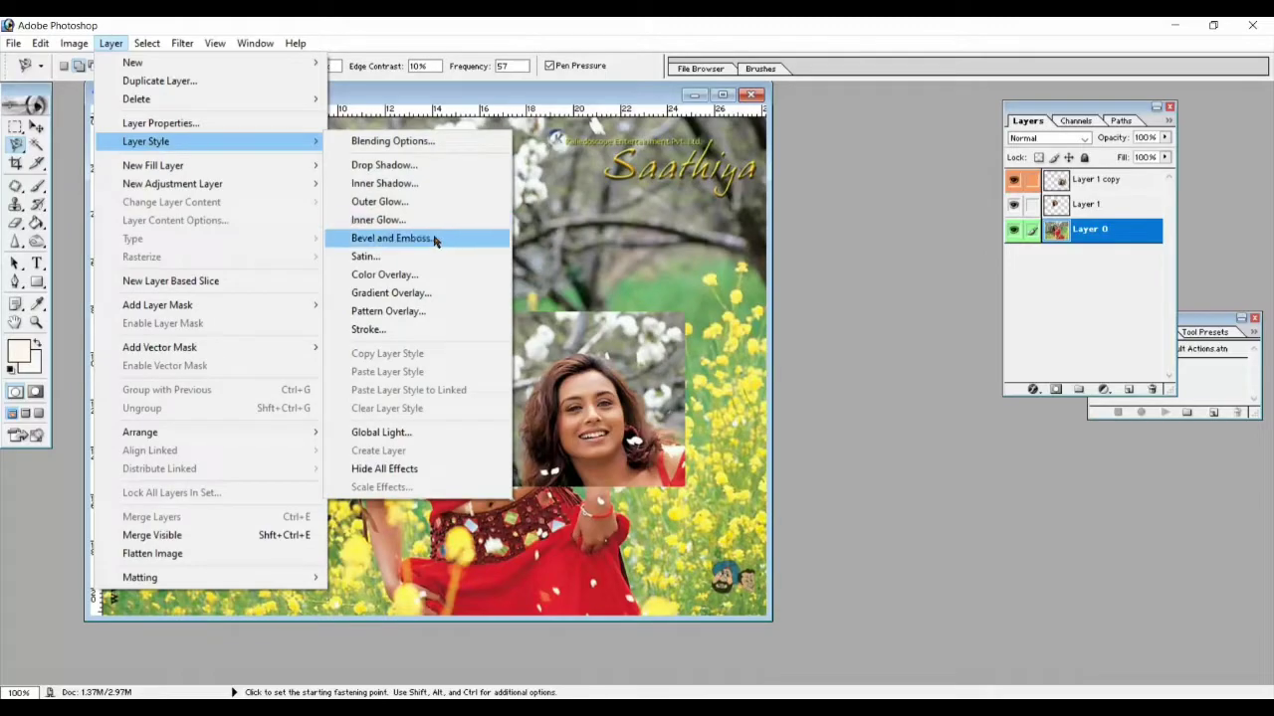
mouse_move(146, 141)
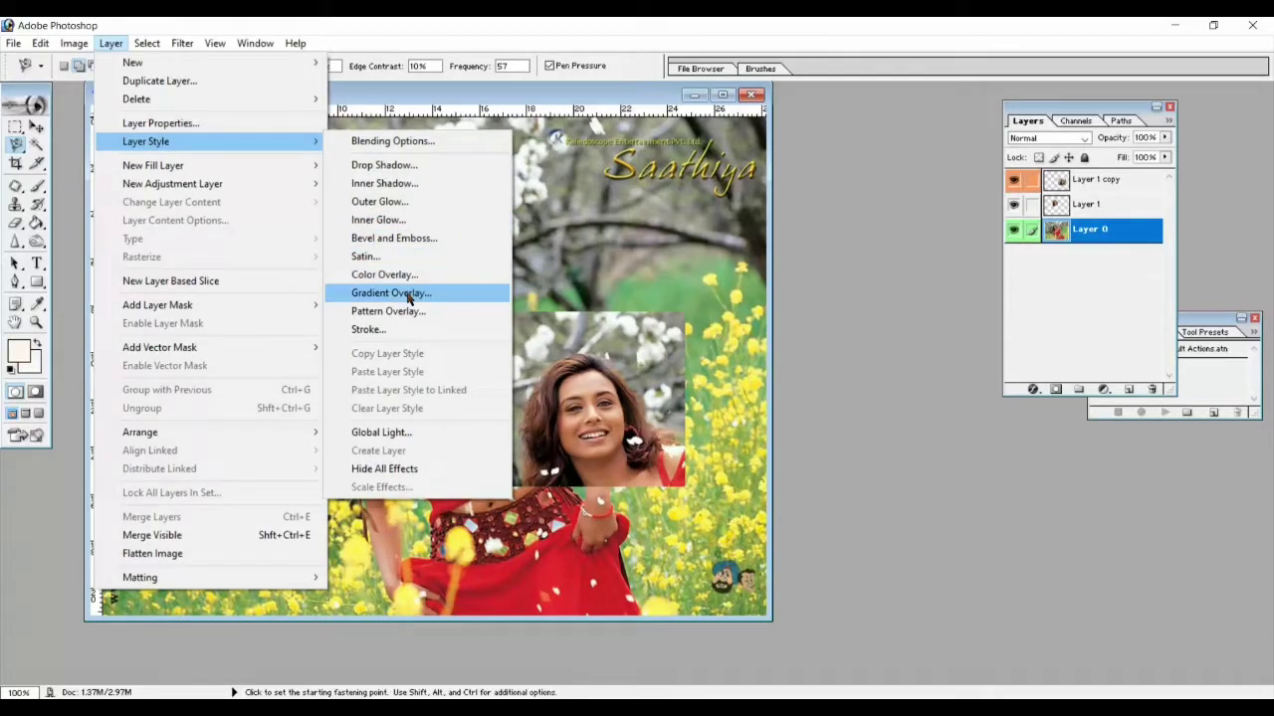
click(390, 292)
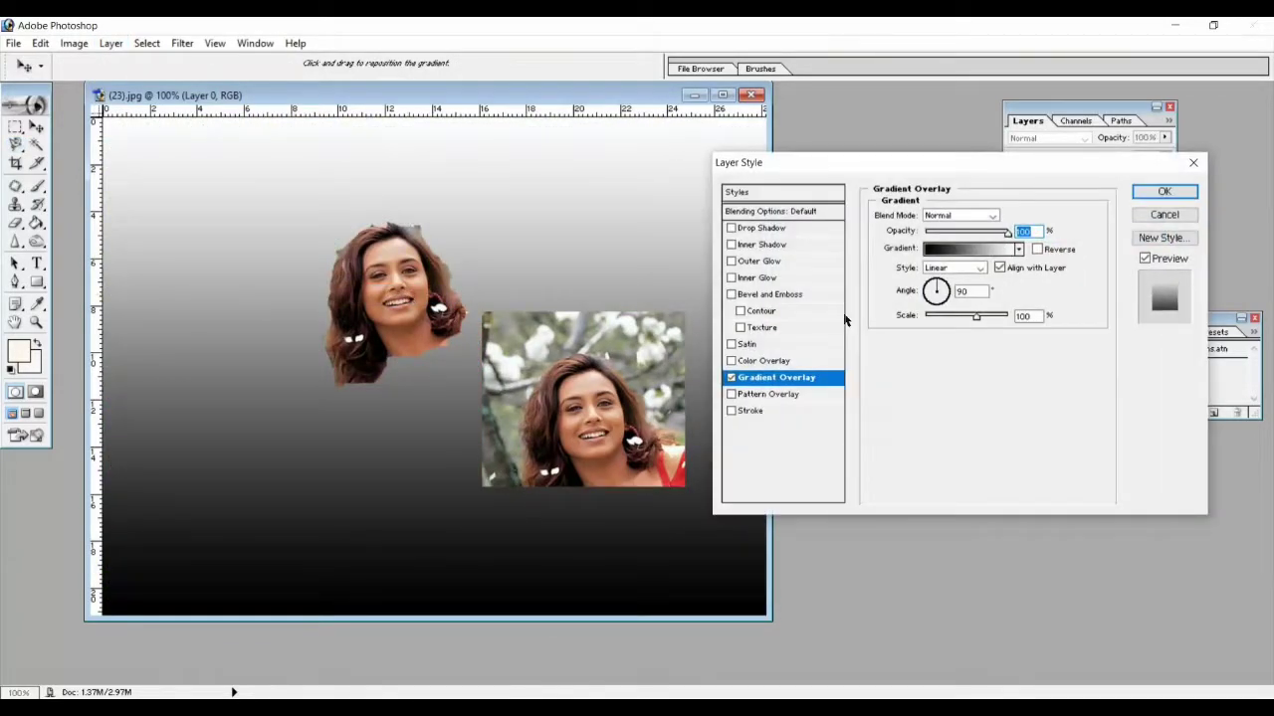
Give the overlay the Blue, Yellow, Blue gradient at 31% opacity
click(941, 233)
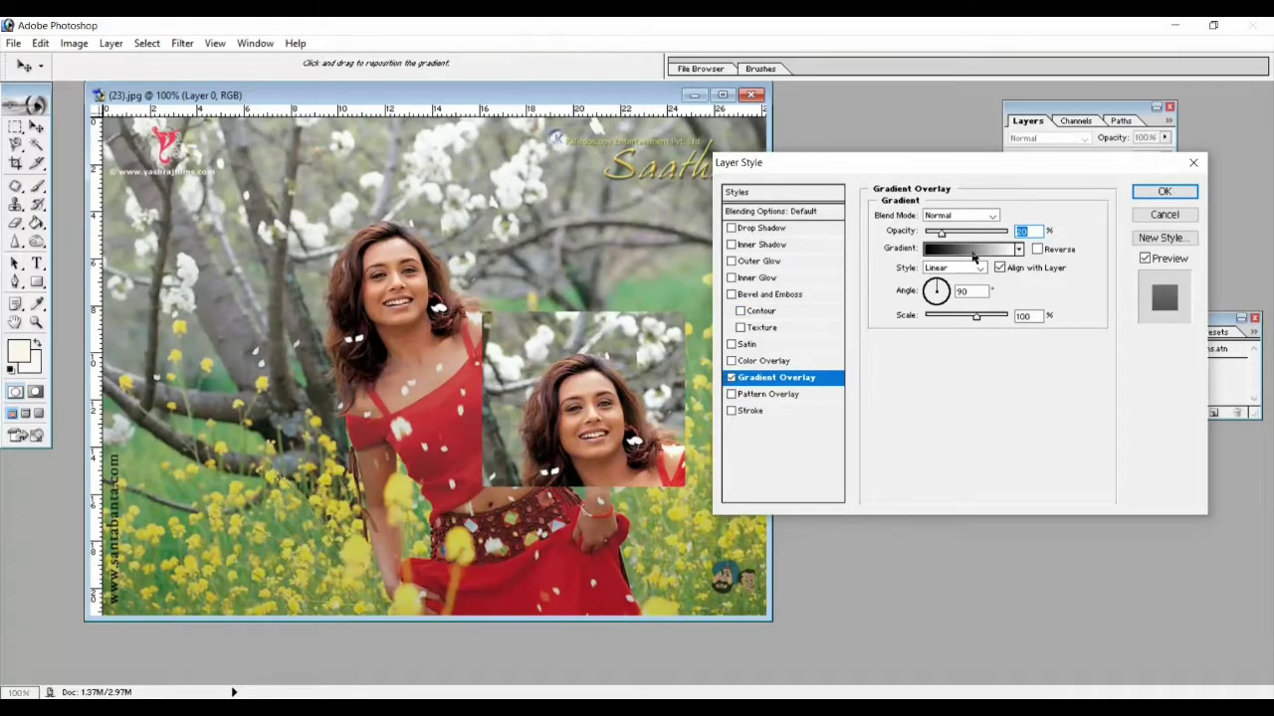
click(972, 251)
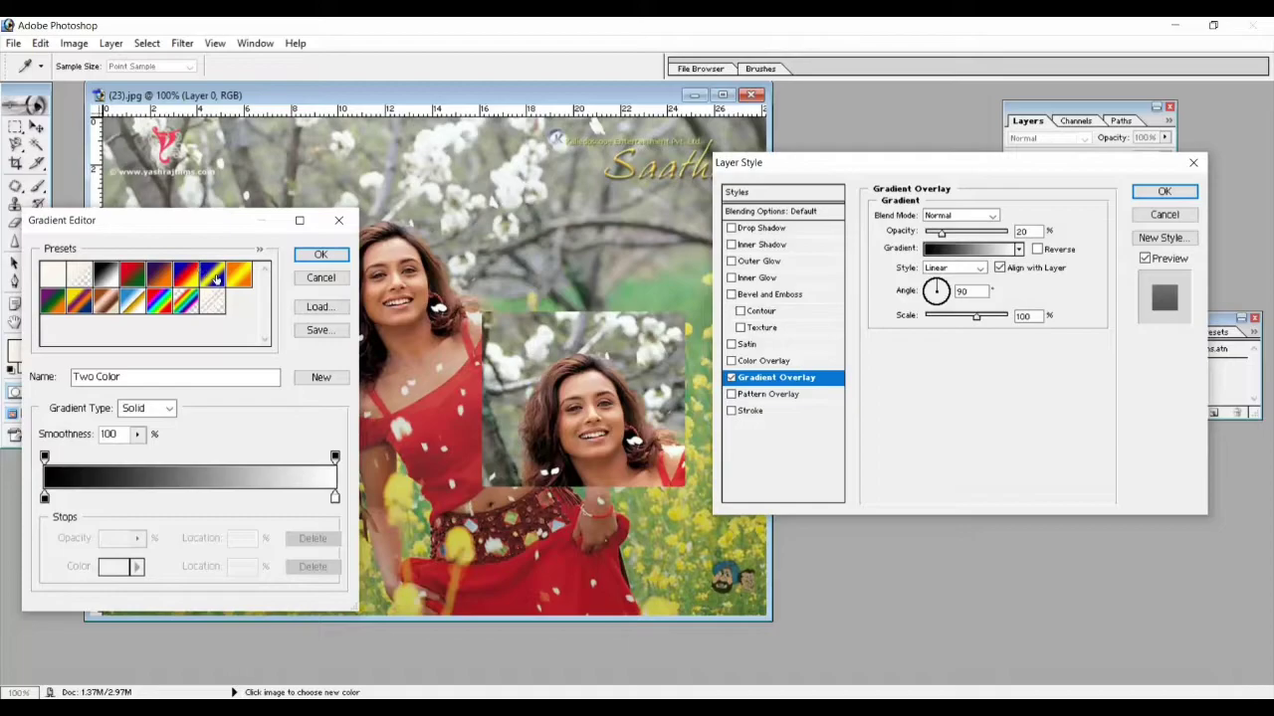
click(213, 277)
click(319, 254)
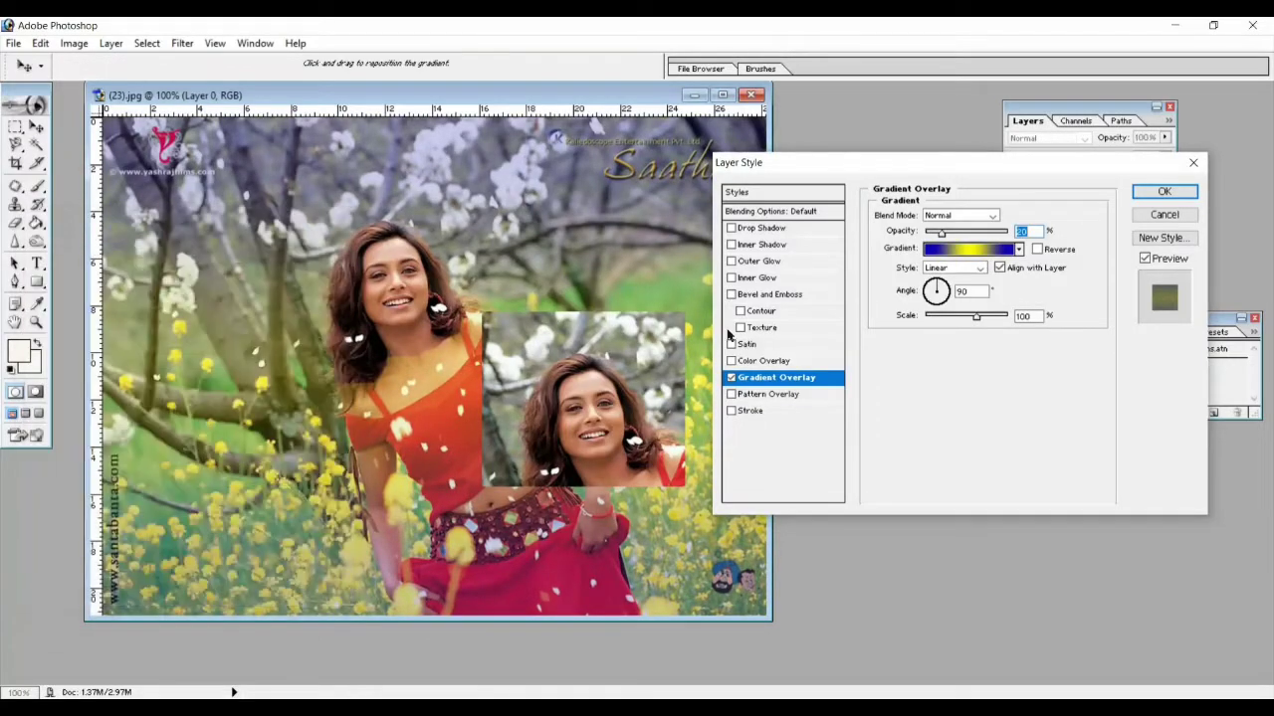
click(963, 233)
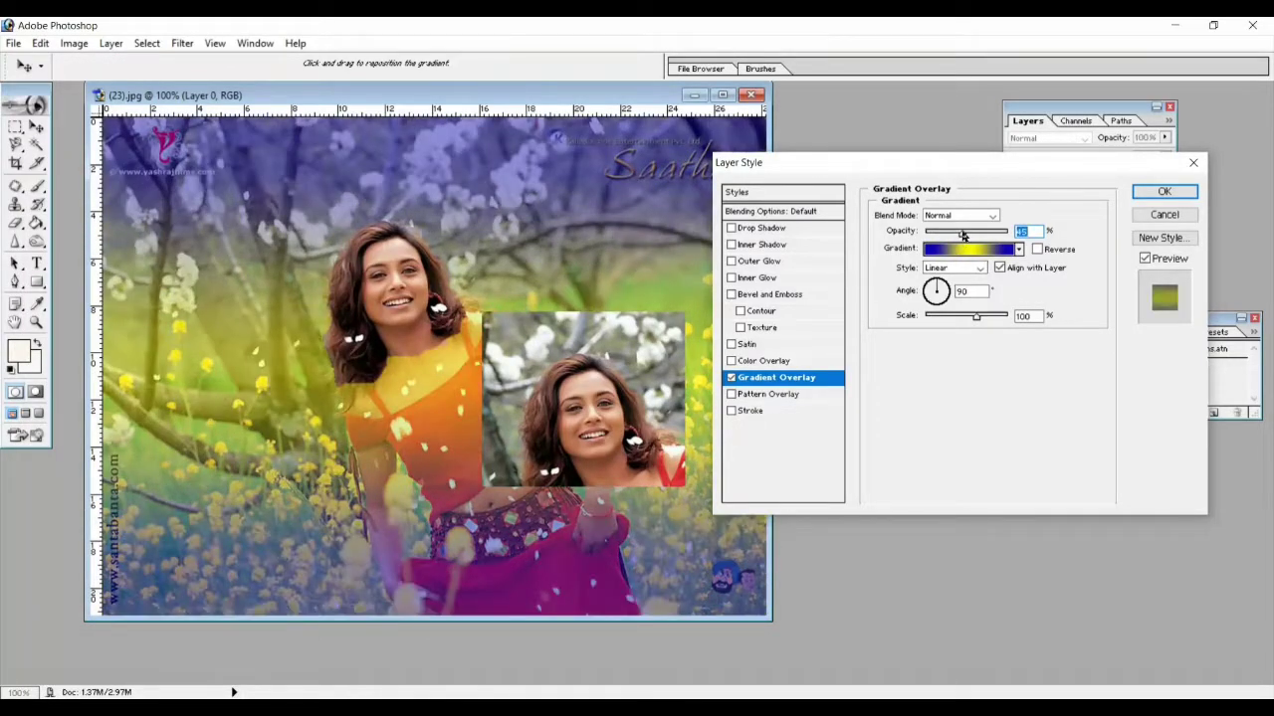
click(951, 234)
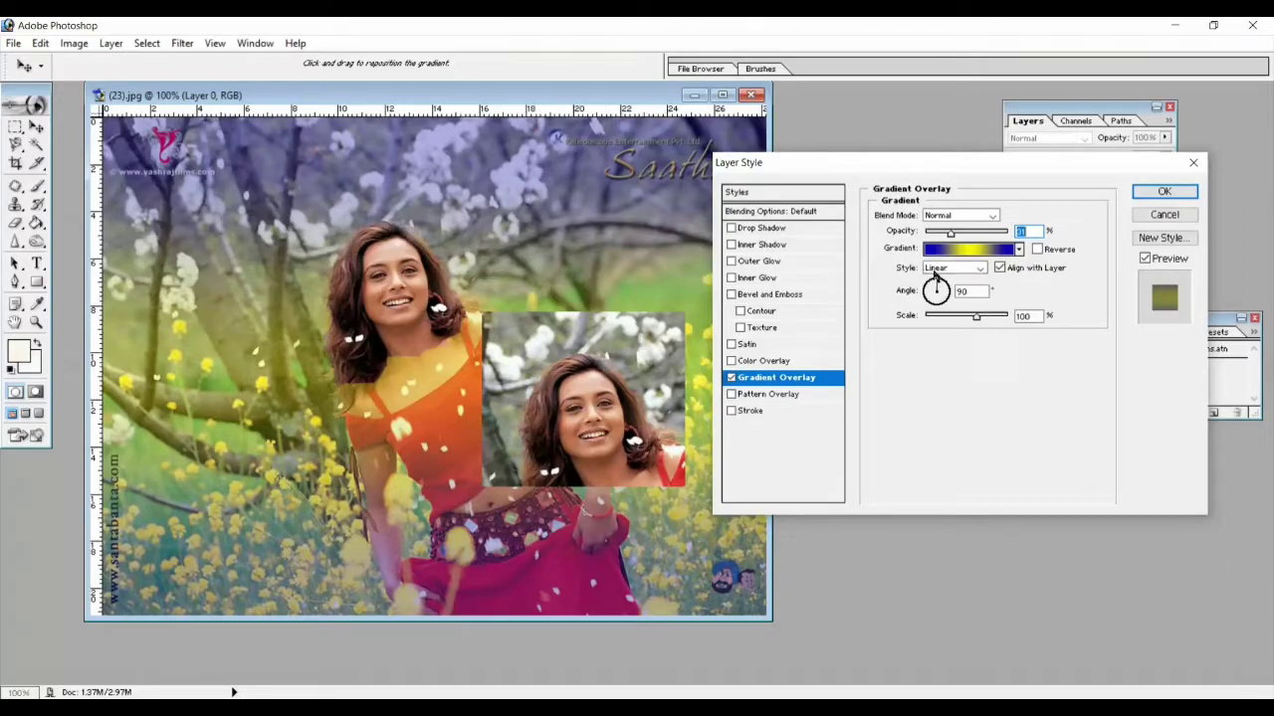
Rotate the gradient angle to -86° and move the dialog off the image
drag(928, 290, 930, 296)
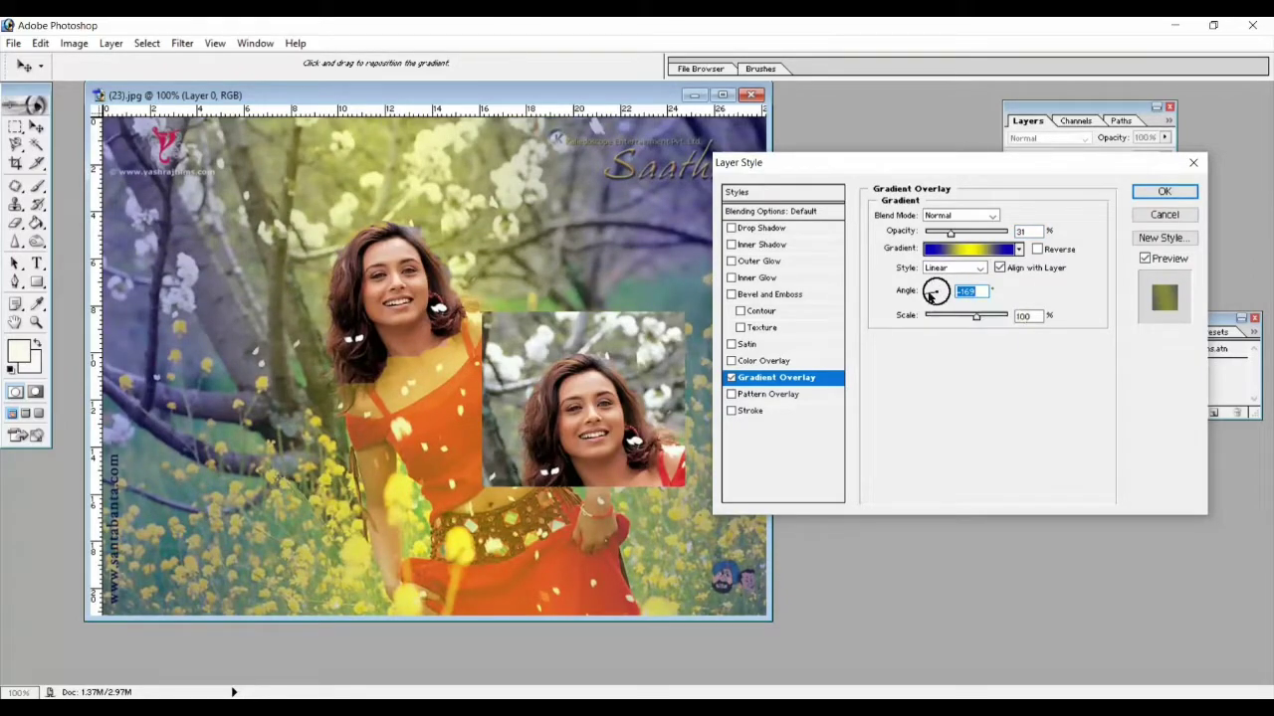
drag(931, 297, 937, 307)
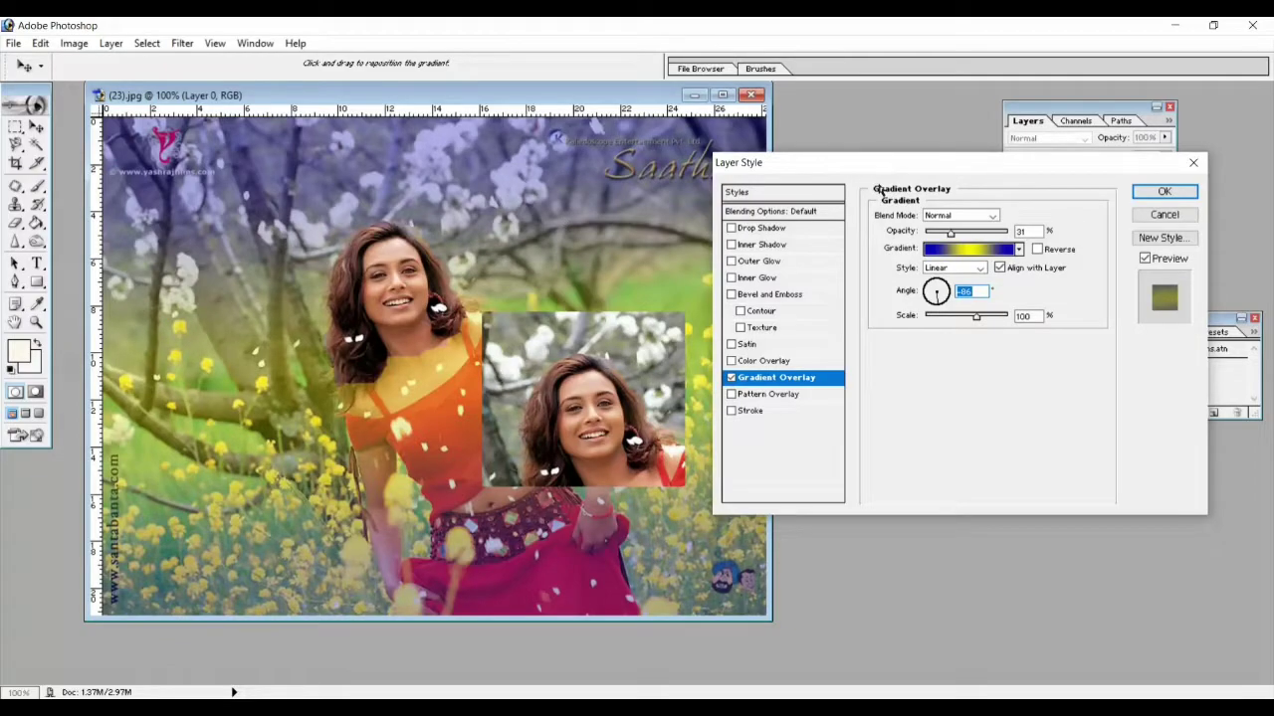
drag(888, 163, 830, 111)
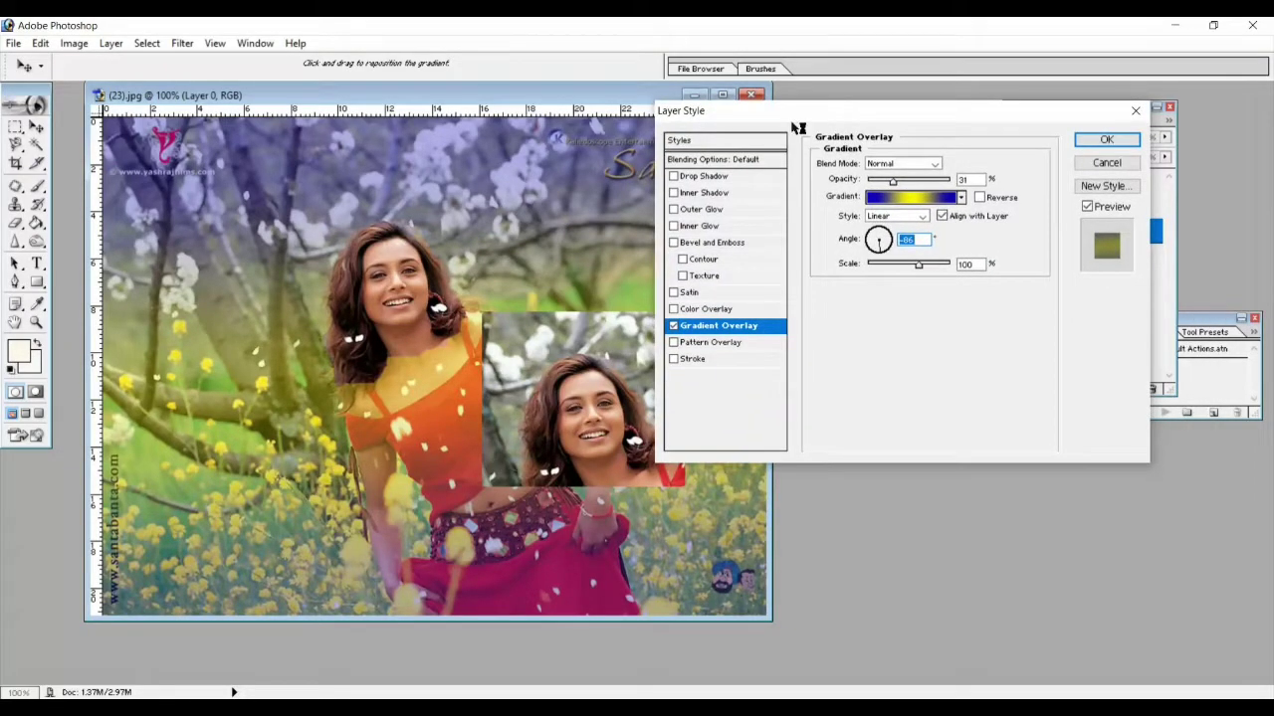
Replace Layer 0's gradient overlay with a blue bubble Pattern Overlay at 100% opacity and scale
click(674, 327)
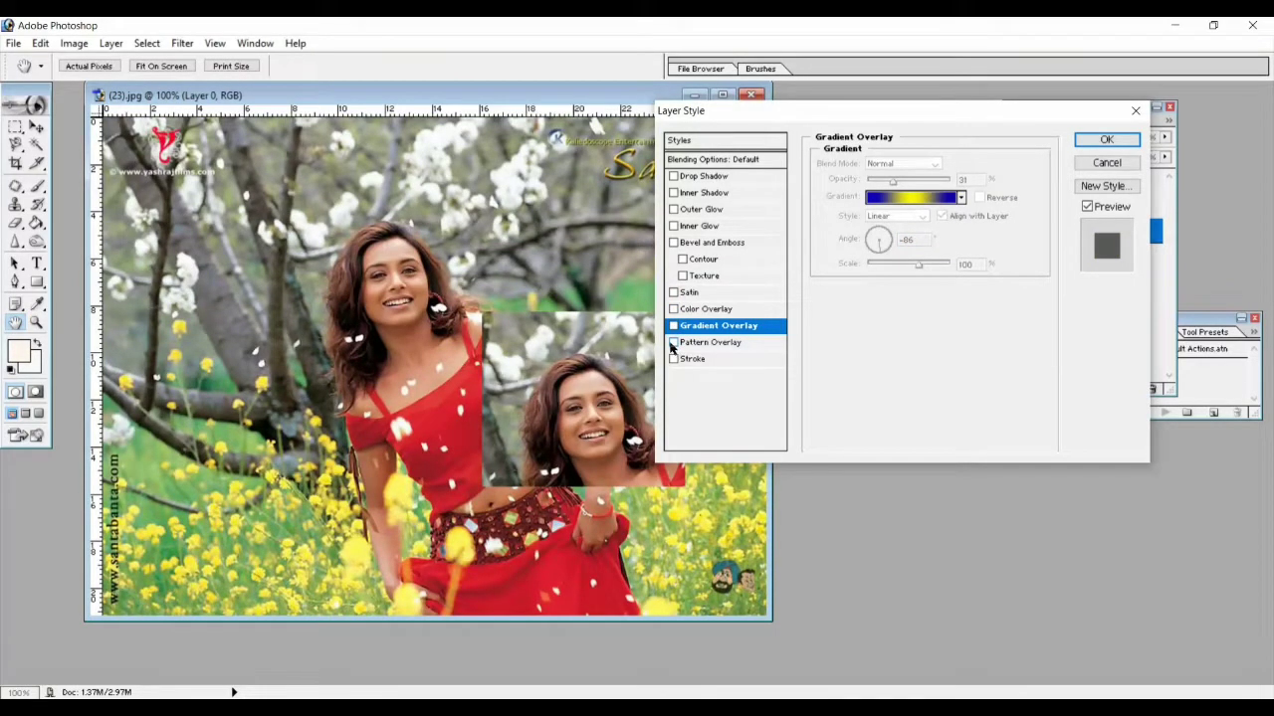
click(673, 343)
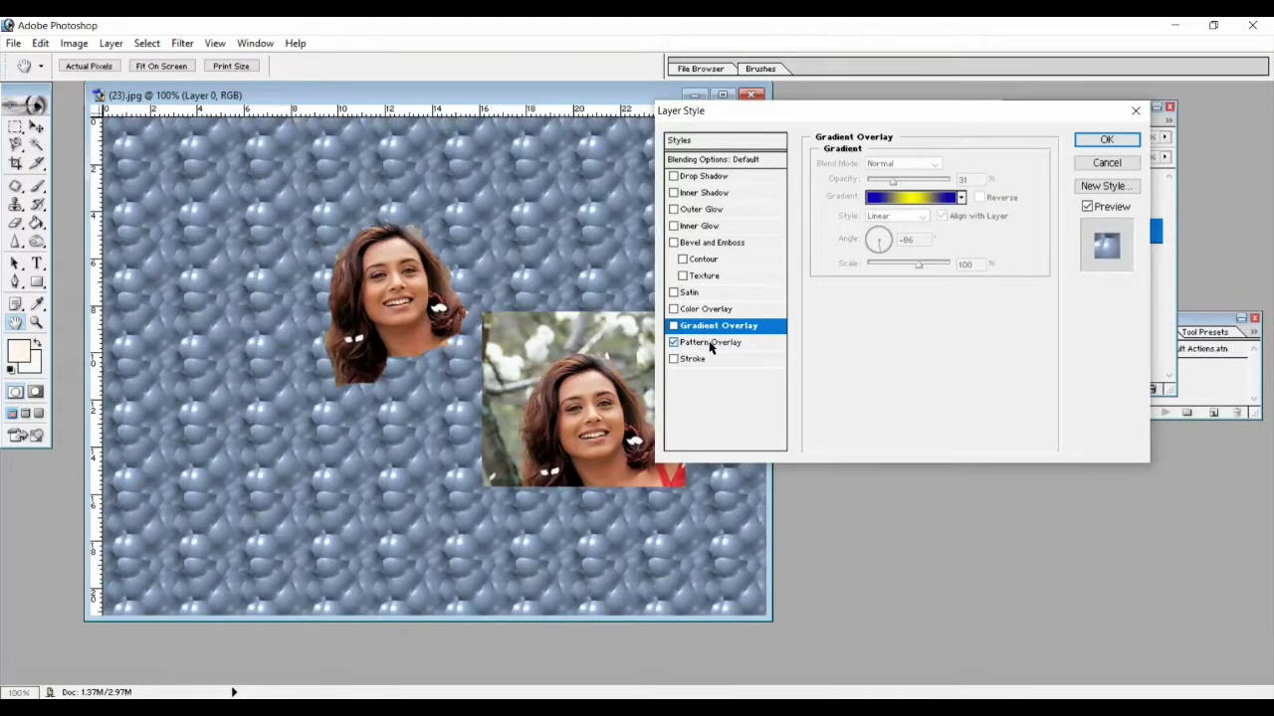
click(710, 344)
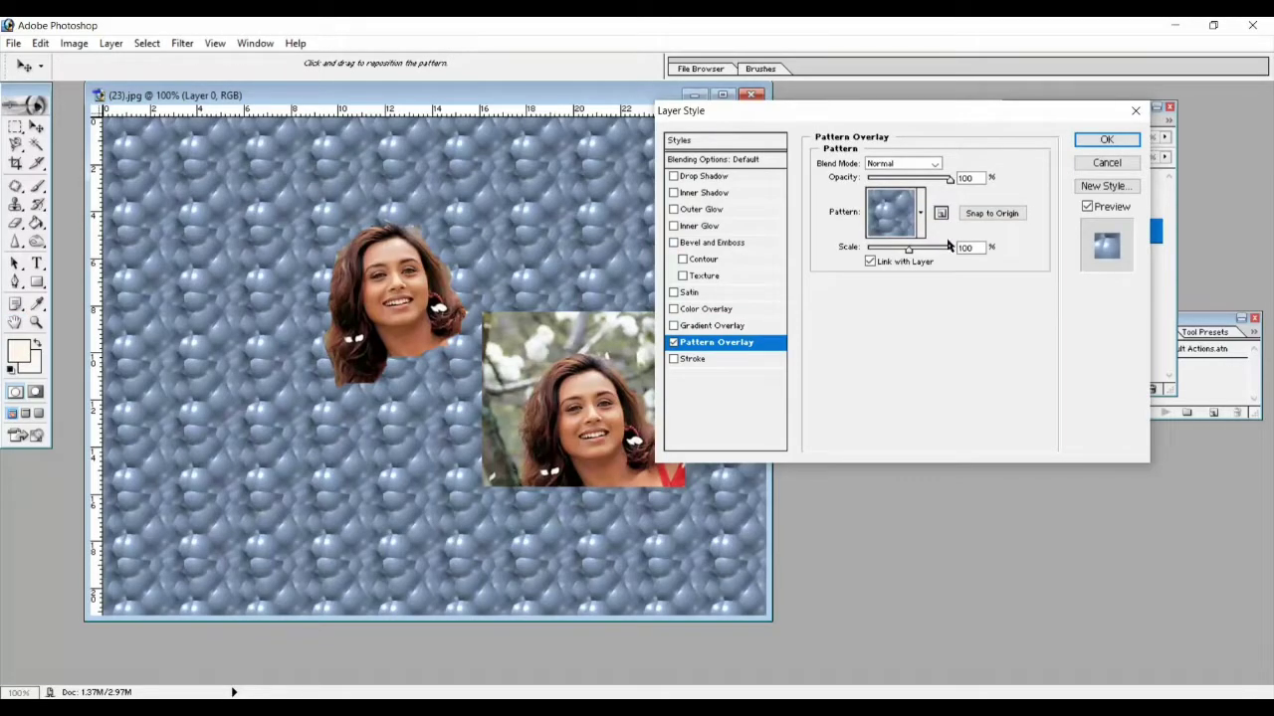
Close the style dialog, hide Layer 1 copy, and add a Pattern Overlay to Layer 0
click(1105, 162)
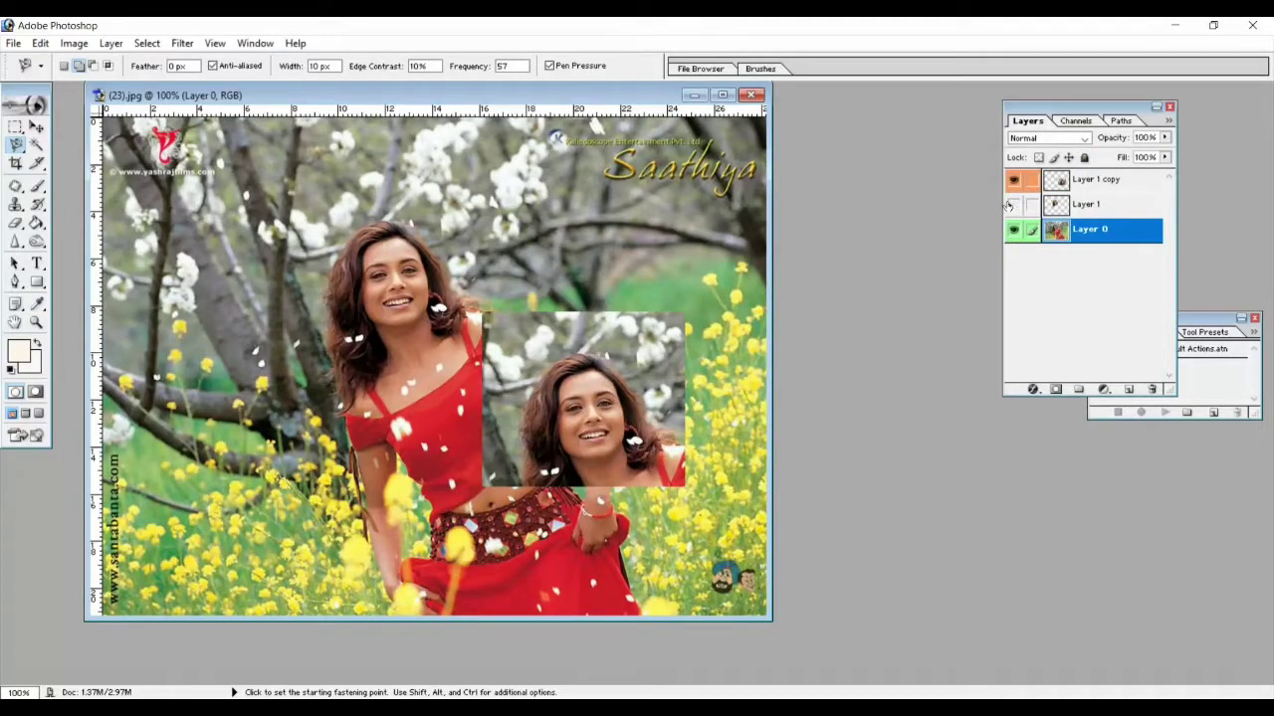
click(1013, 179)
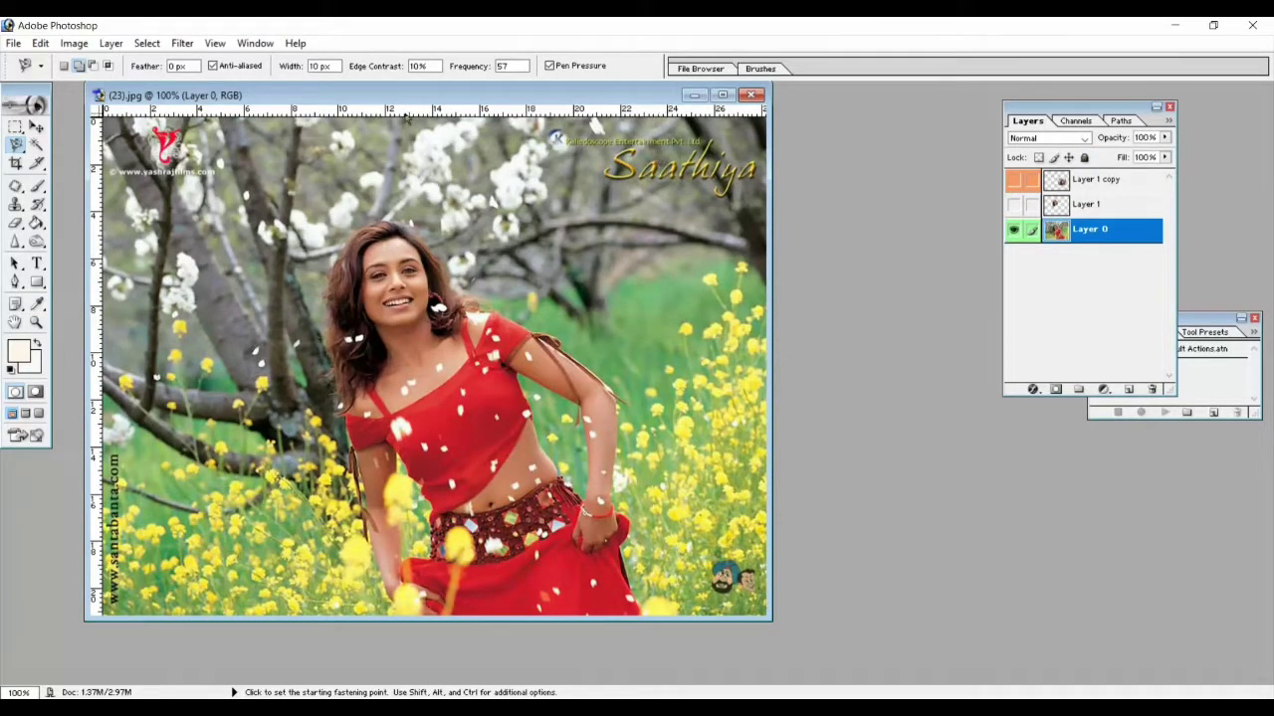
click(147, 44)
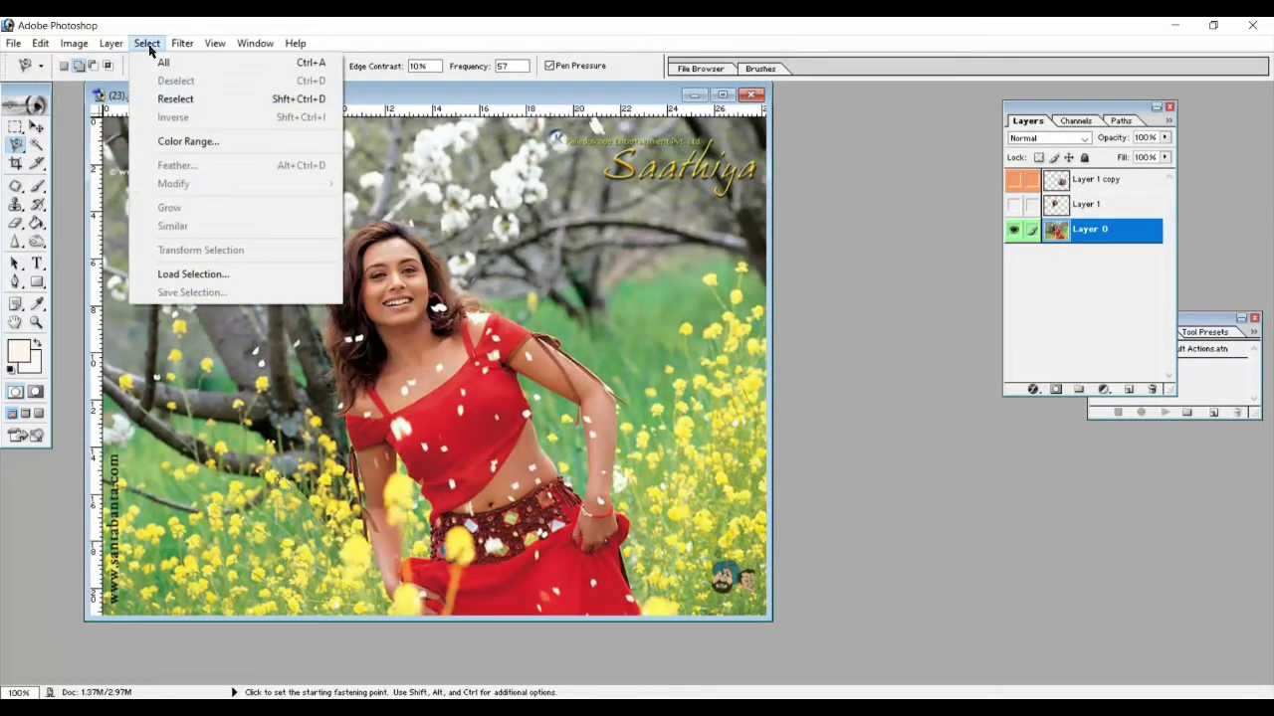
mouse_move(146, 142)
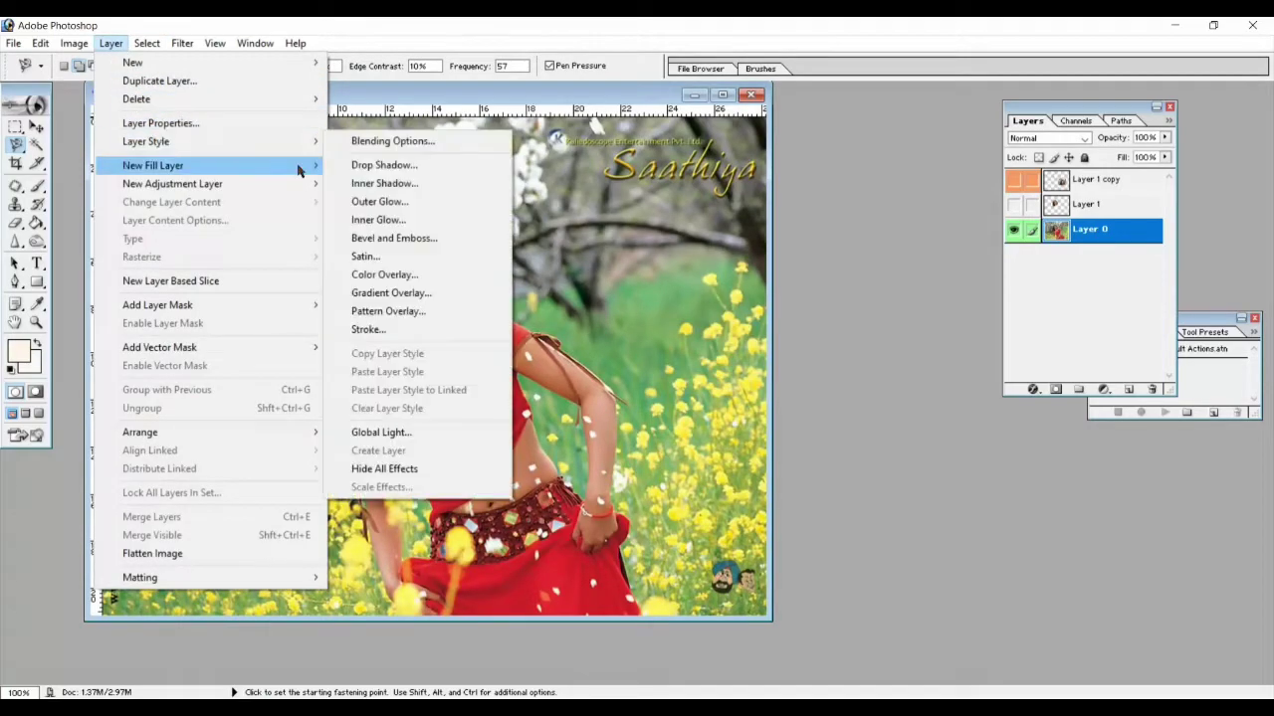
click(395, 310)
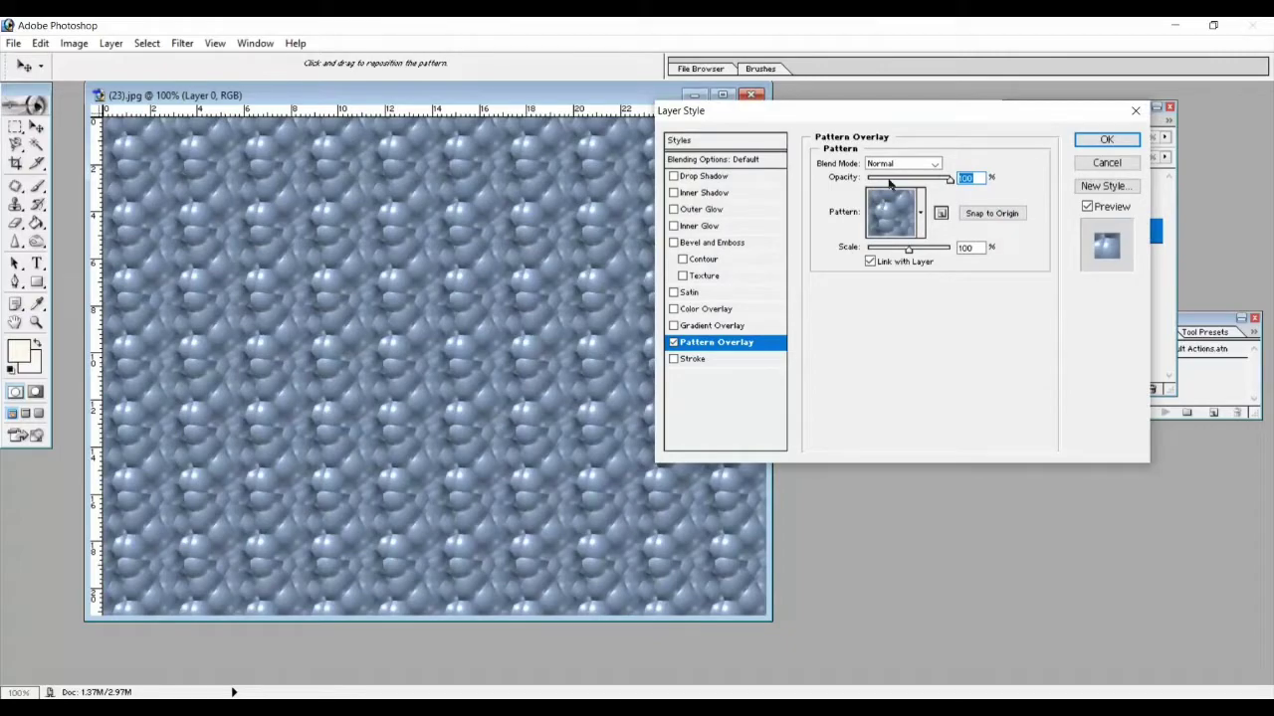
Set the pattern overlay to a multicoloured swirl at 44% opacity and 251% scale
click(891, 179)
drag(890, 179, 904, 180)
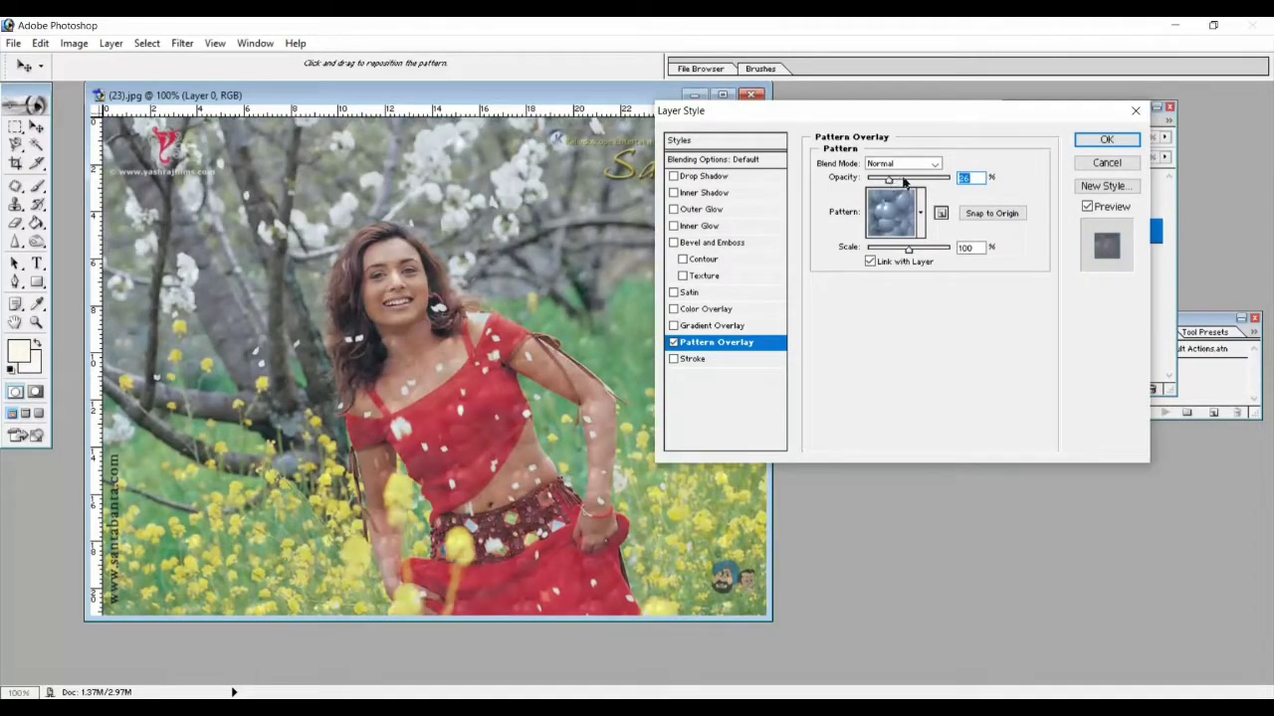
click(885, 255)
click(916, 251)
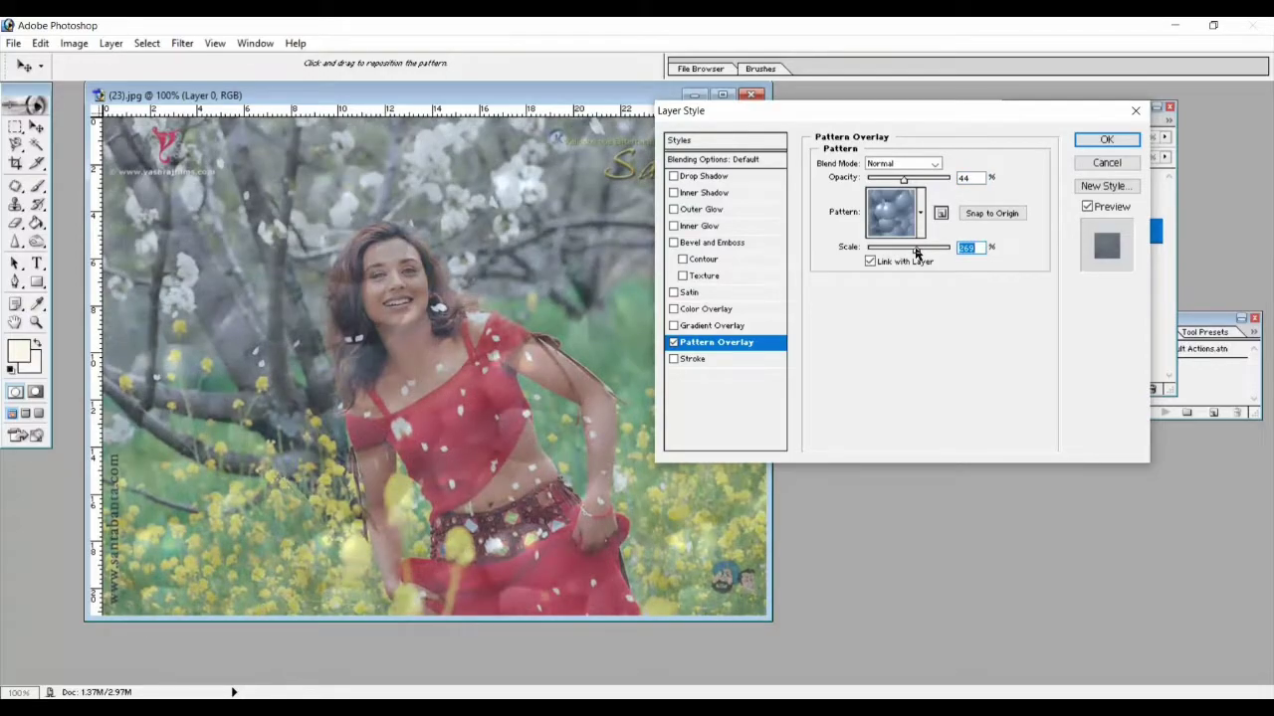
drag(916, 253, 892, 250)
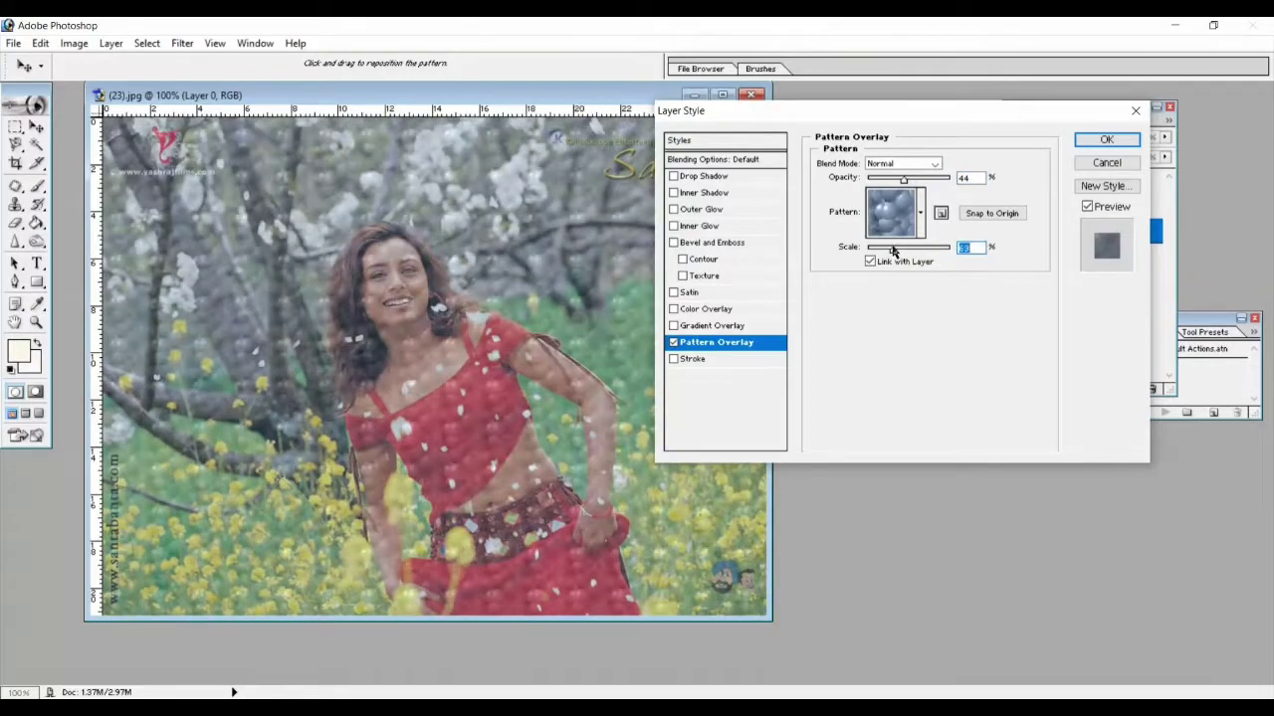
click(915, 247)
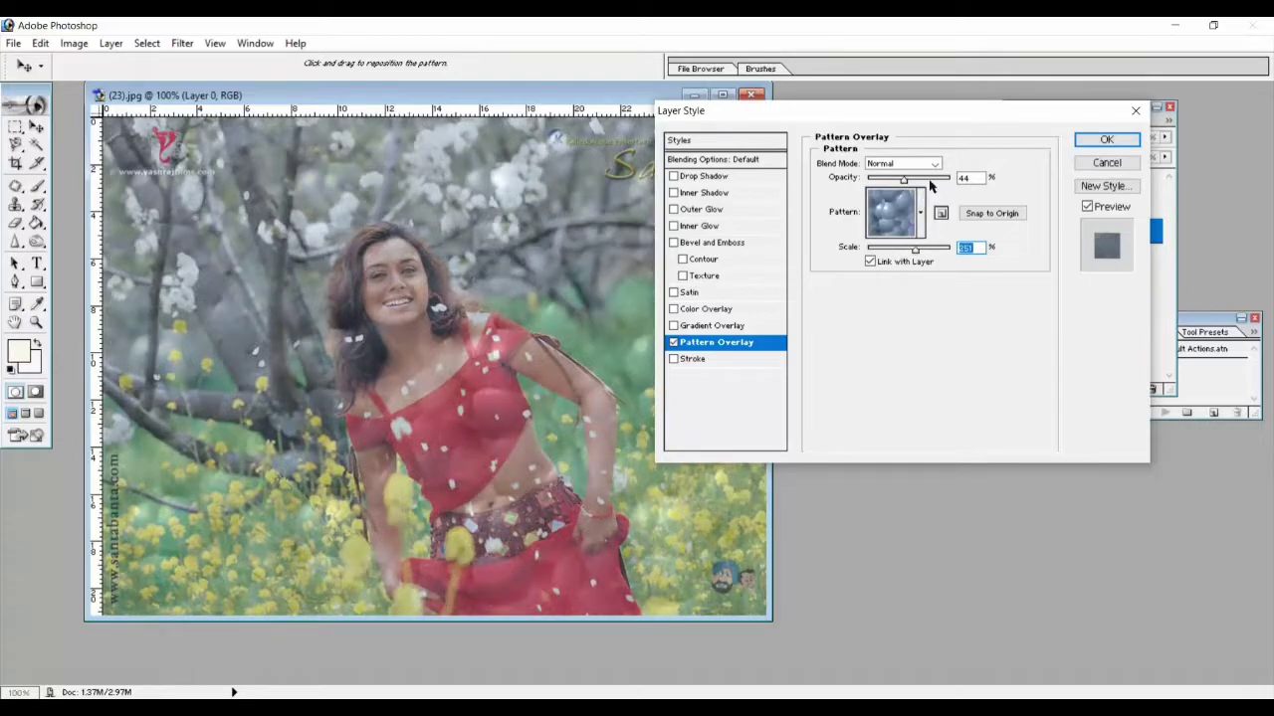
click(920, 214)
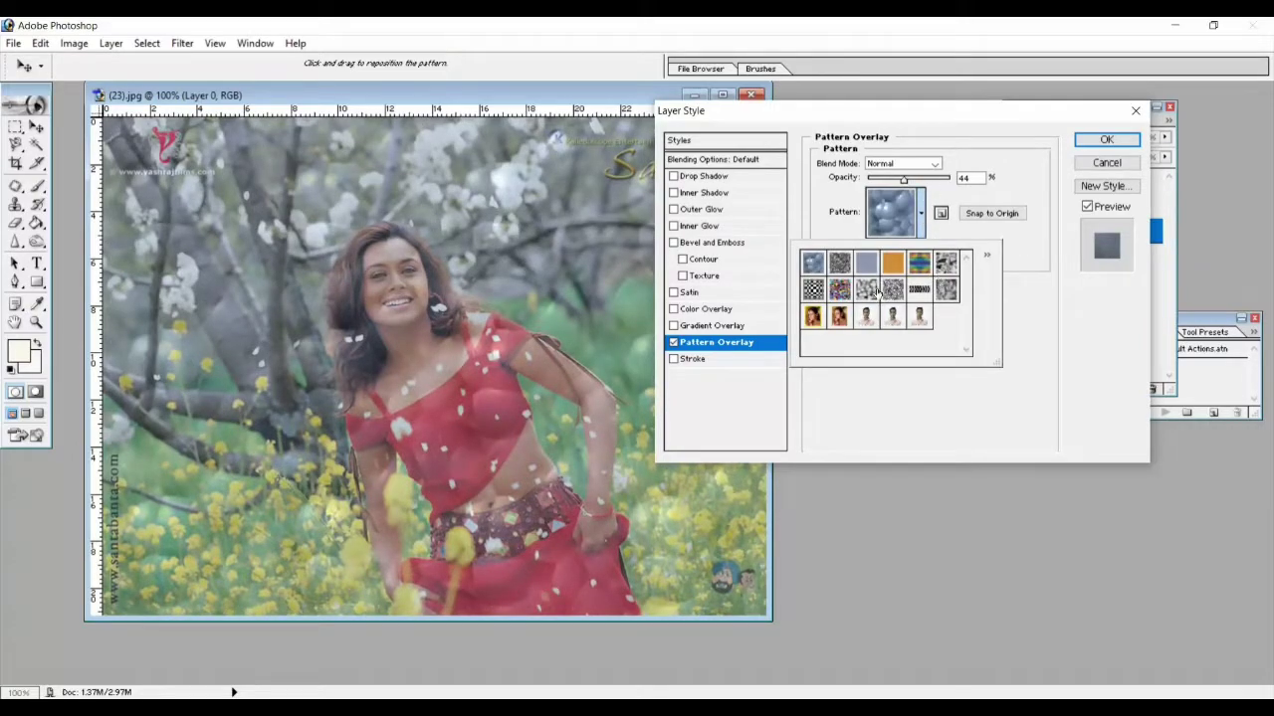
click(839, 290)
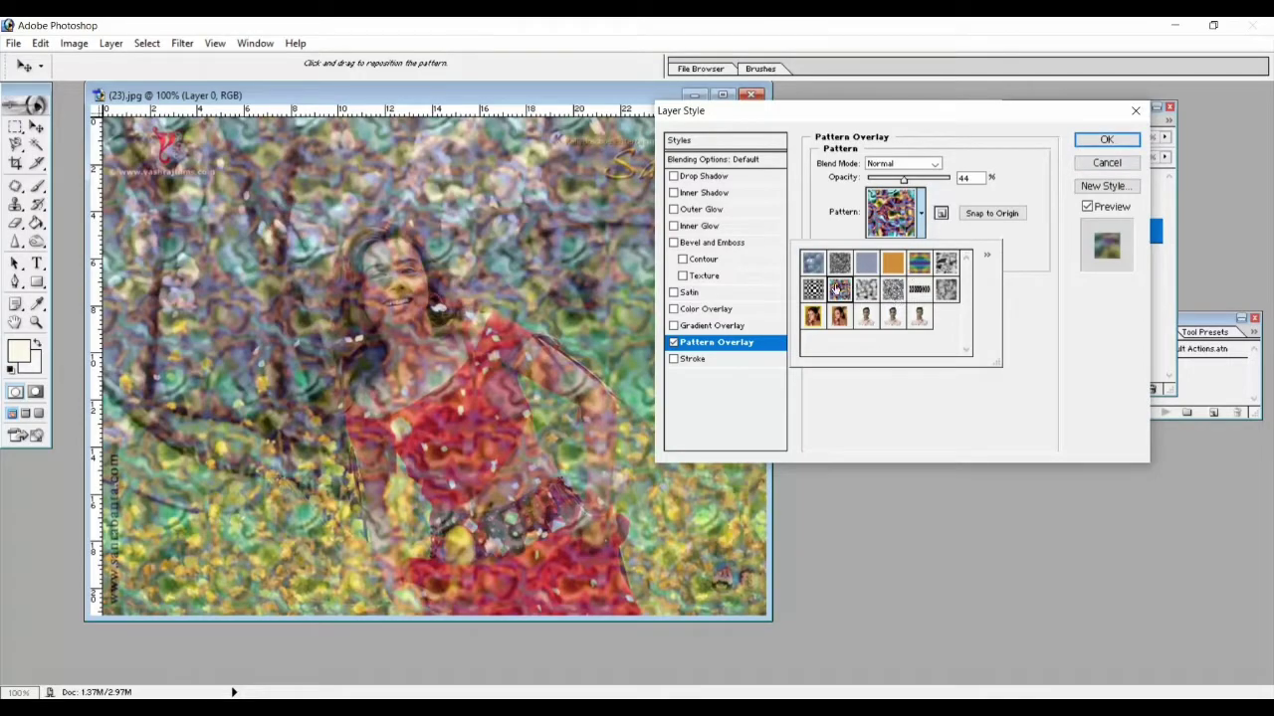
click(999, 144)
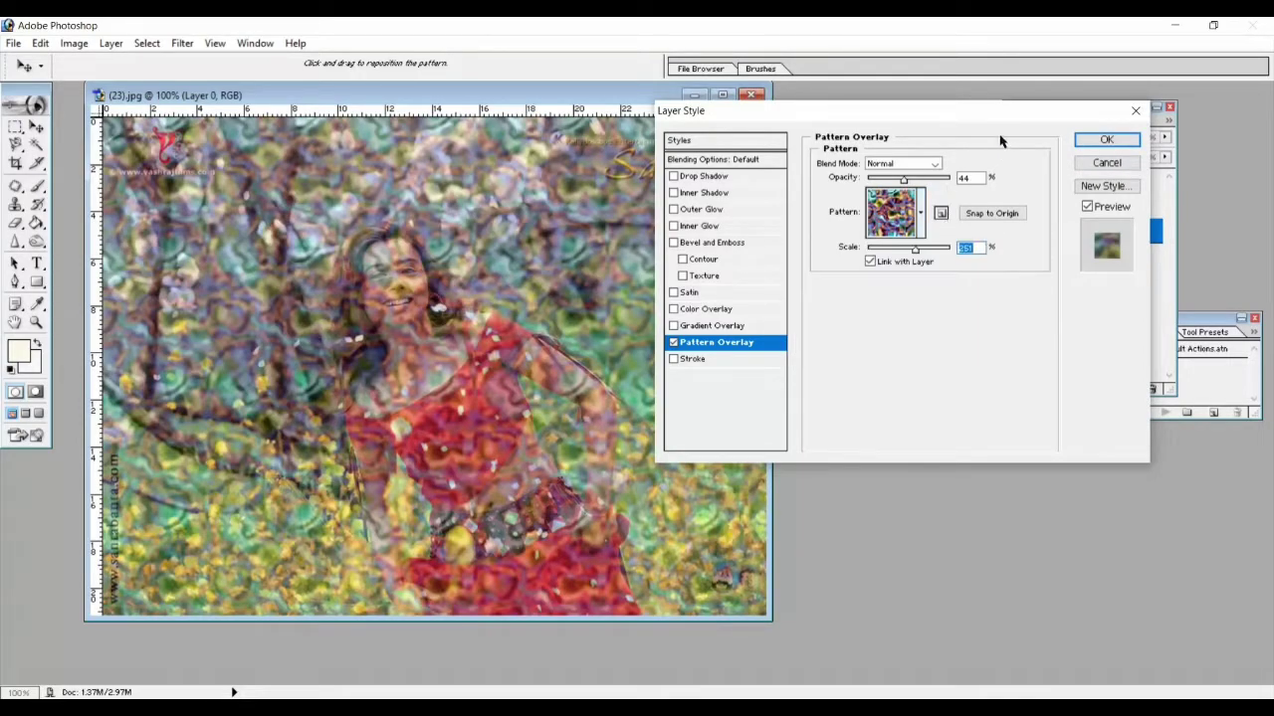
Turn off the pattern overlay and enable a Stroke effect on Layer 0
click(674, 343)
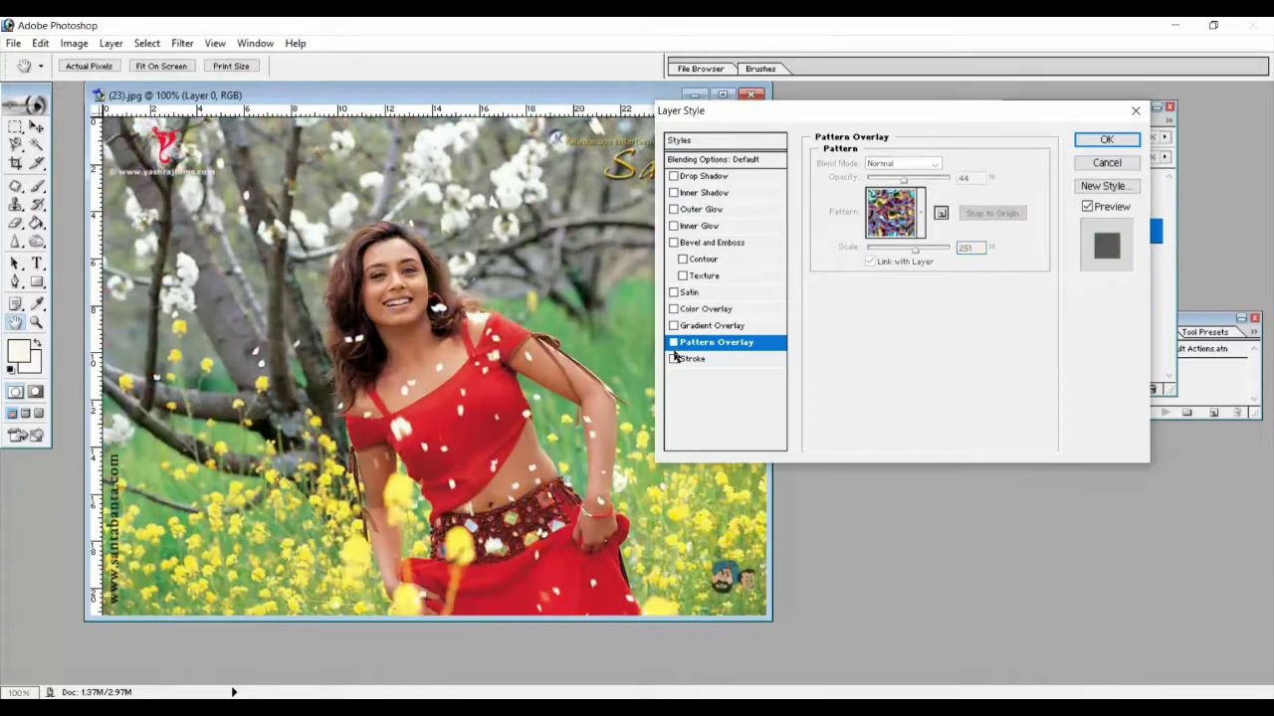
click(673, 359)
drag(834, 121, 937, 116)
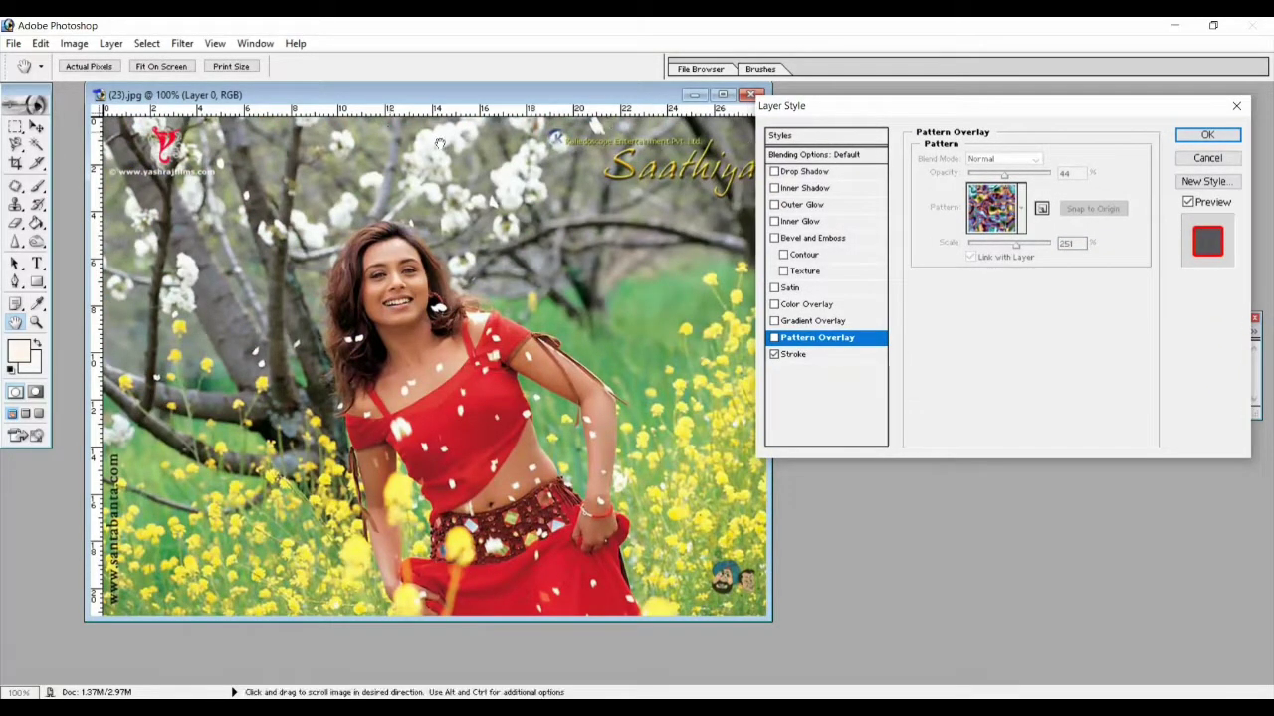
Set the red stroke to 48% opacity and about 103 px, then close the dialog
click(841, 355)
click(981, 209)
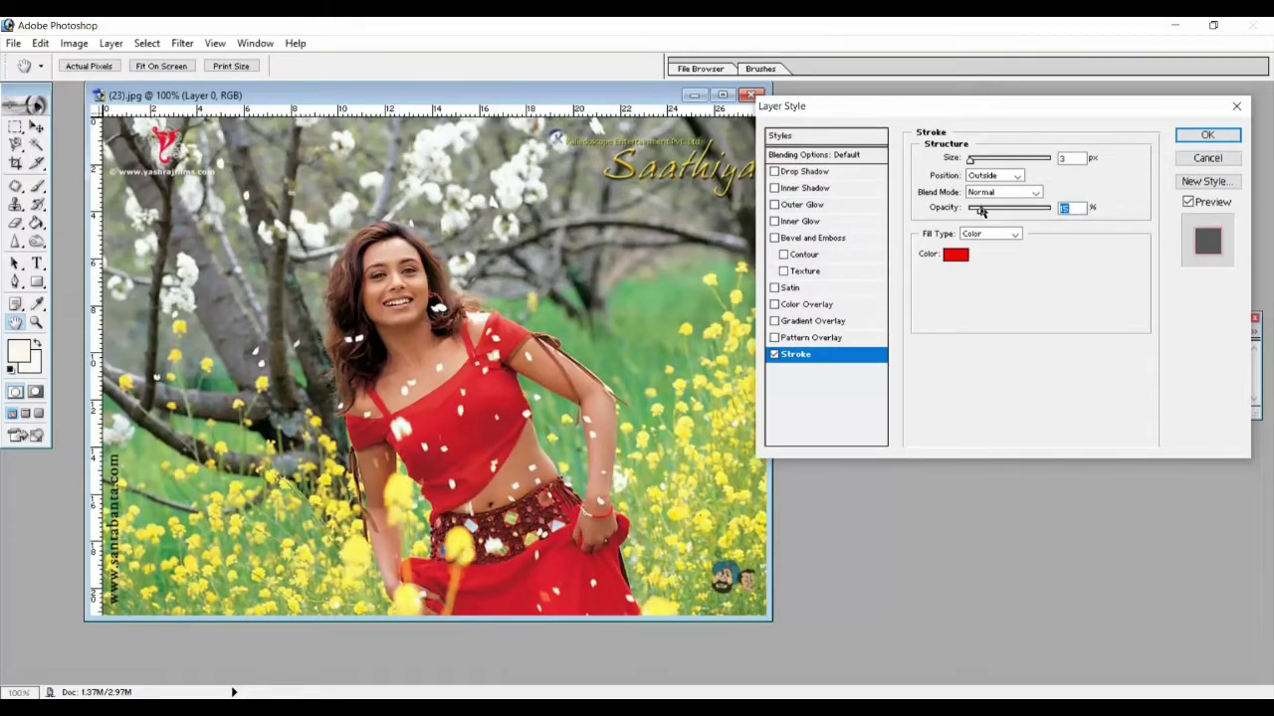
click(1008, 209)
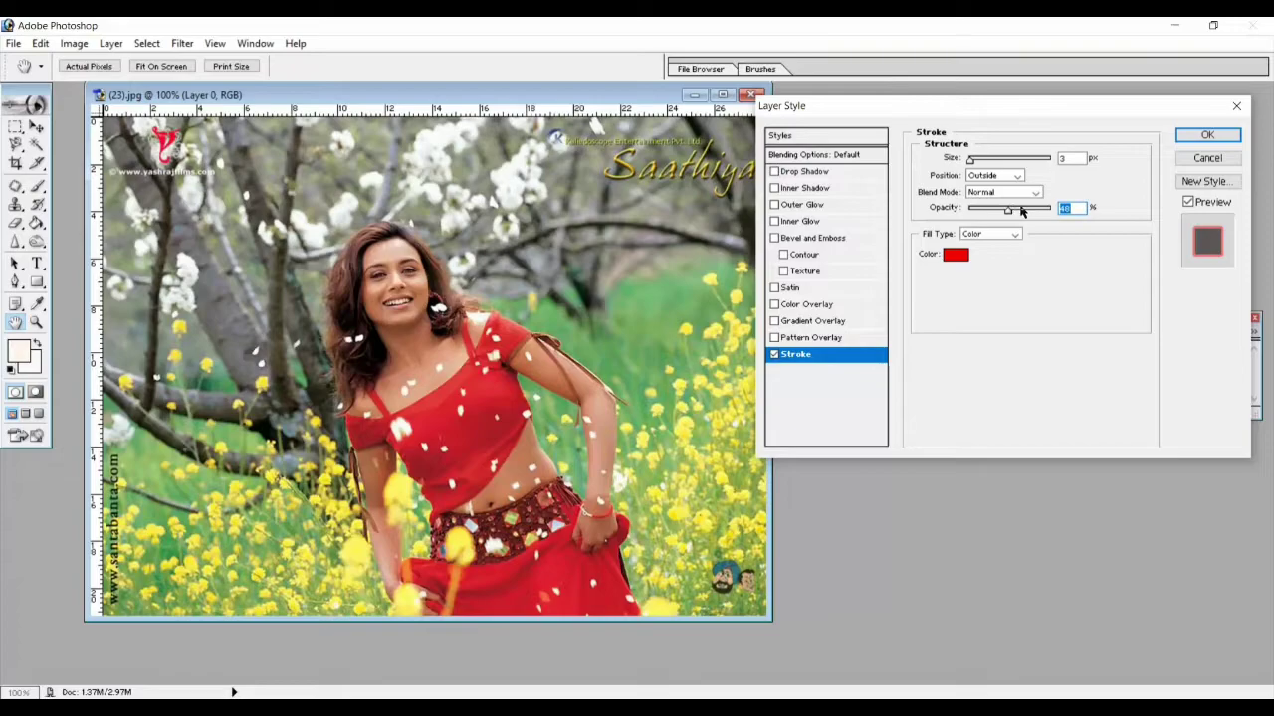
click(1016, 159)
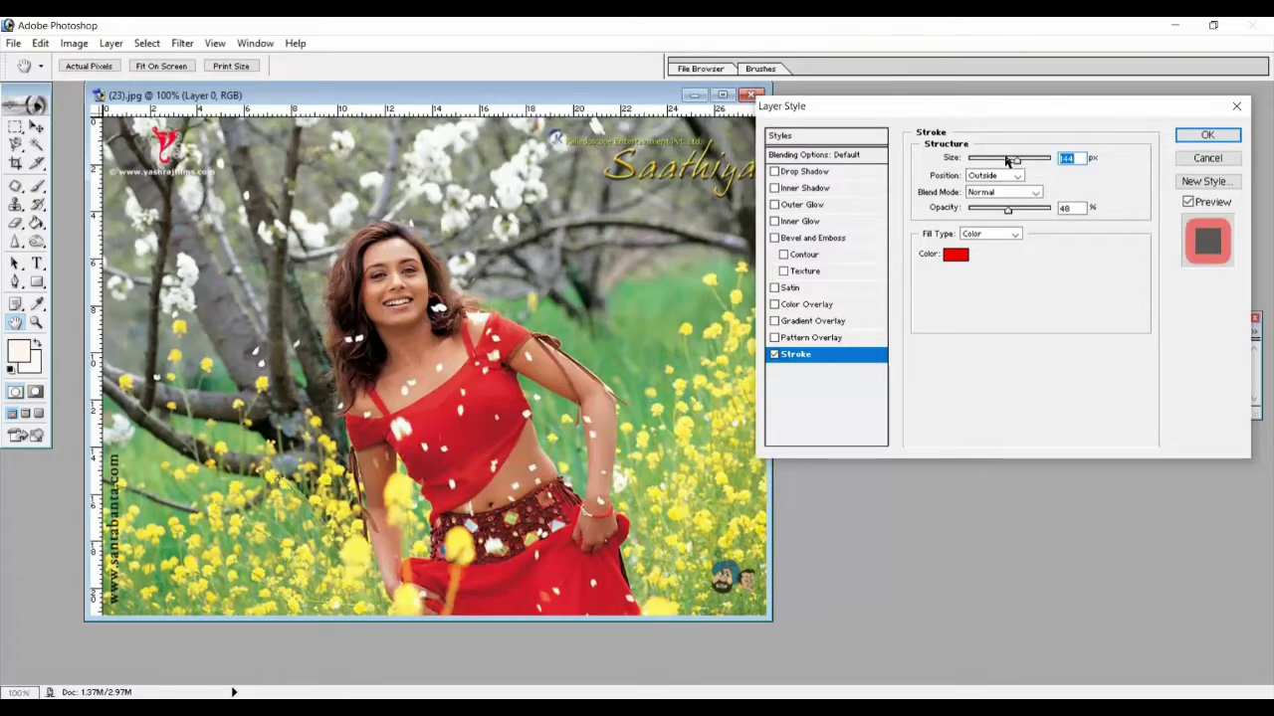
drag(1016, 159, 1003, 159)
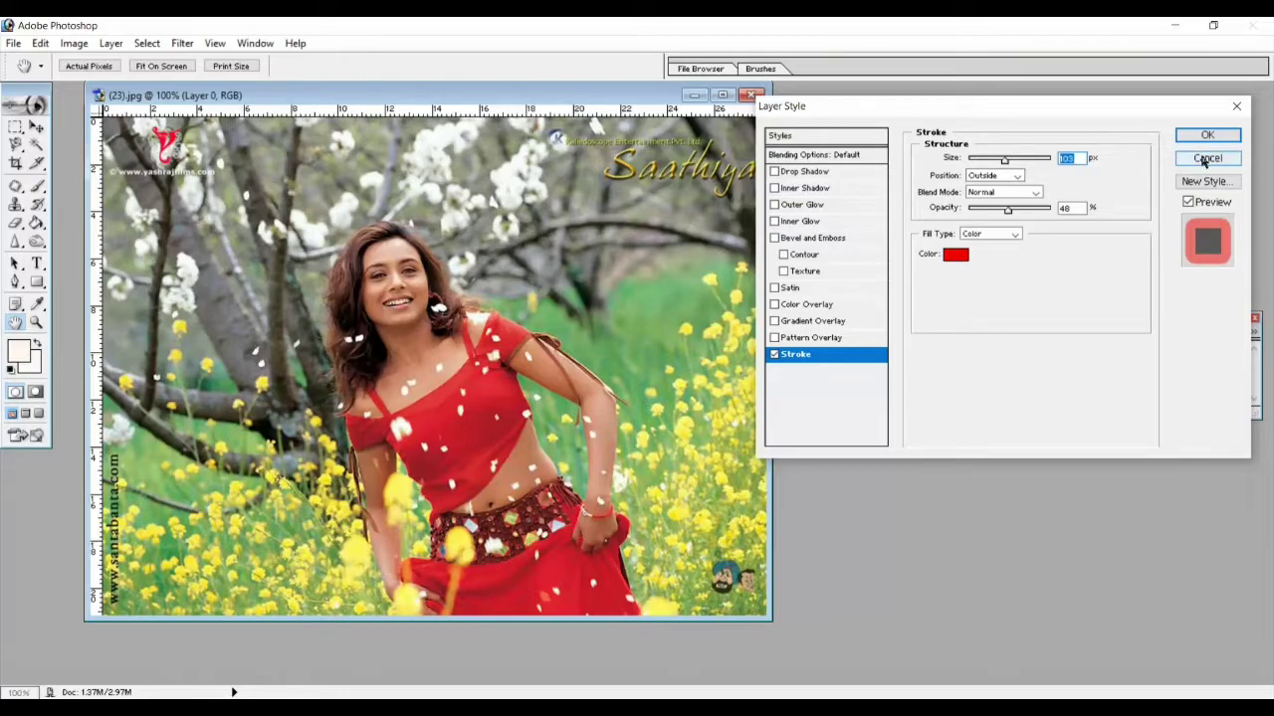
click(1206, 158)
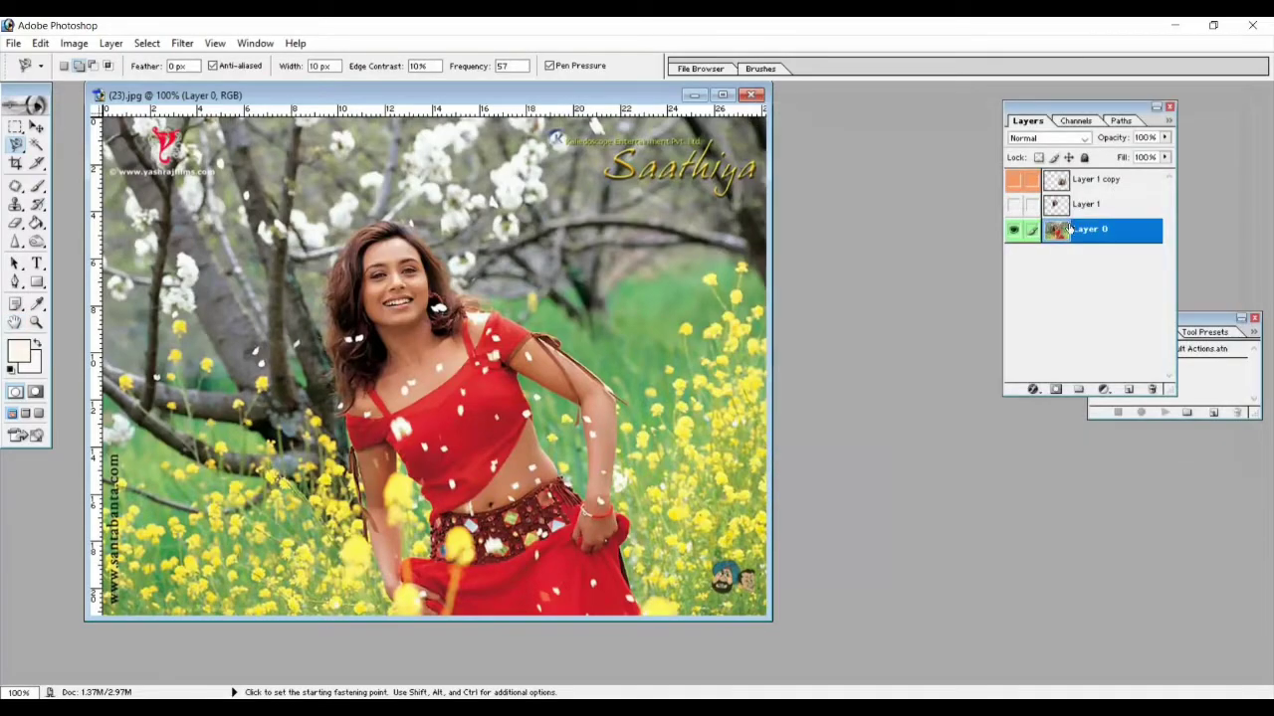
Select Layer 1 and make the Layer 1 copy inset visible again
click(1057, 204)
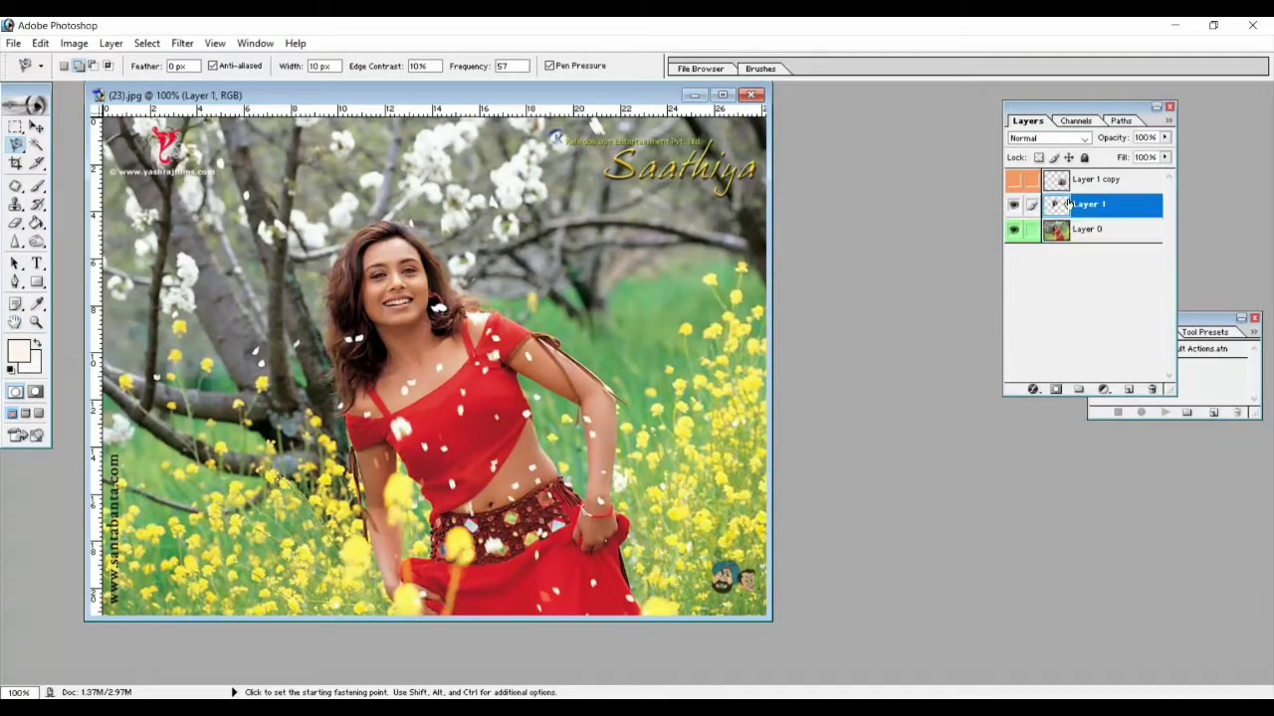
click(1015, 204)
click(1014, 180)
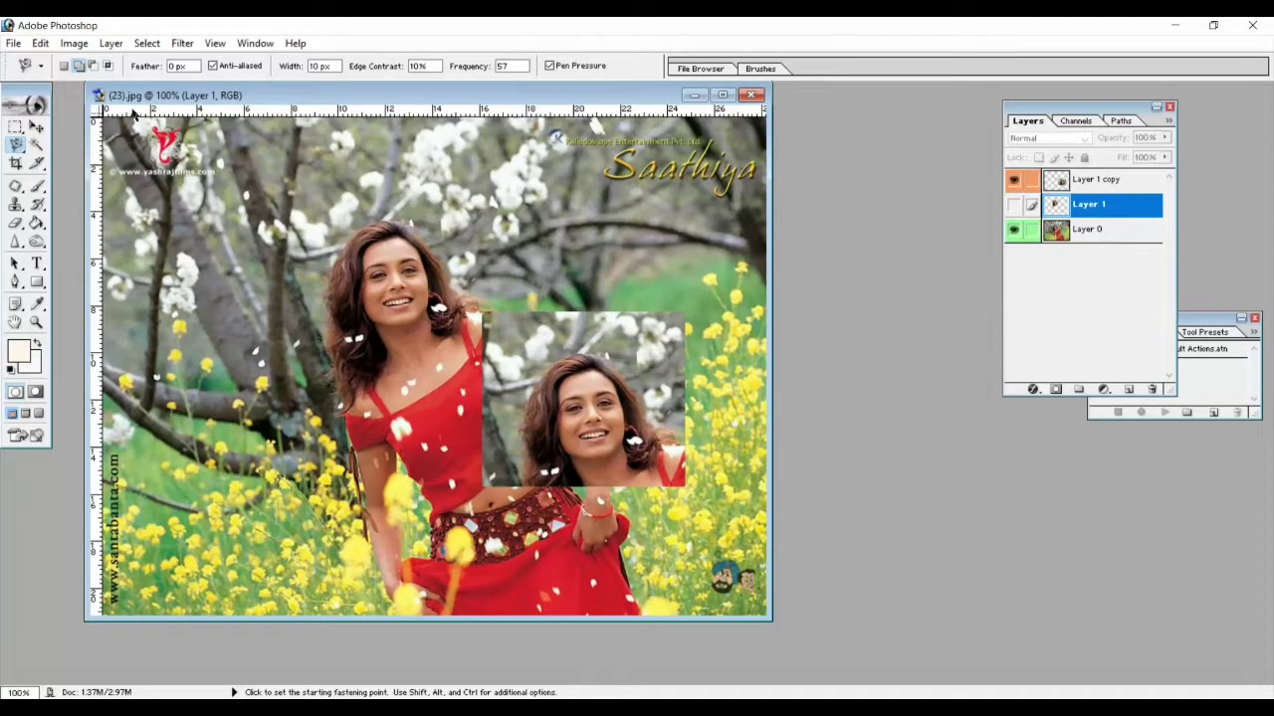
Try a centred 68 px, 87% red stroke on Layer 1, then cancel it
click(147, 42)
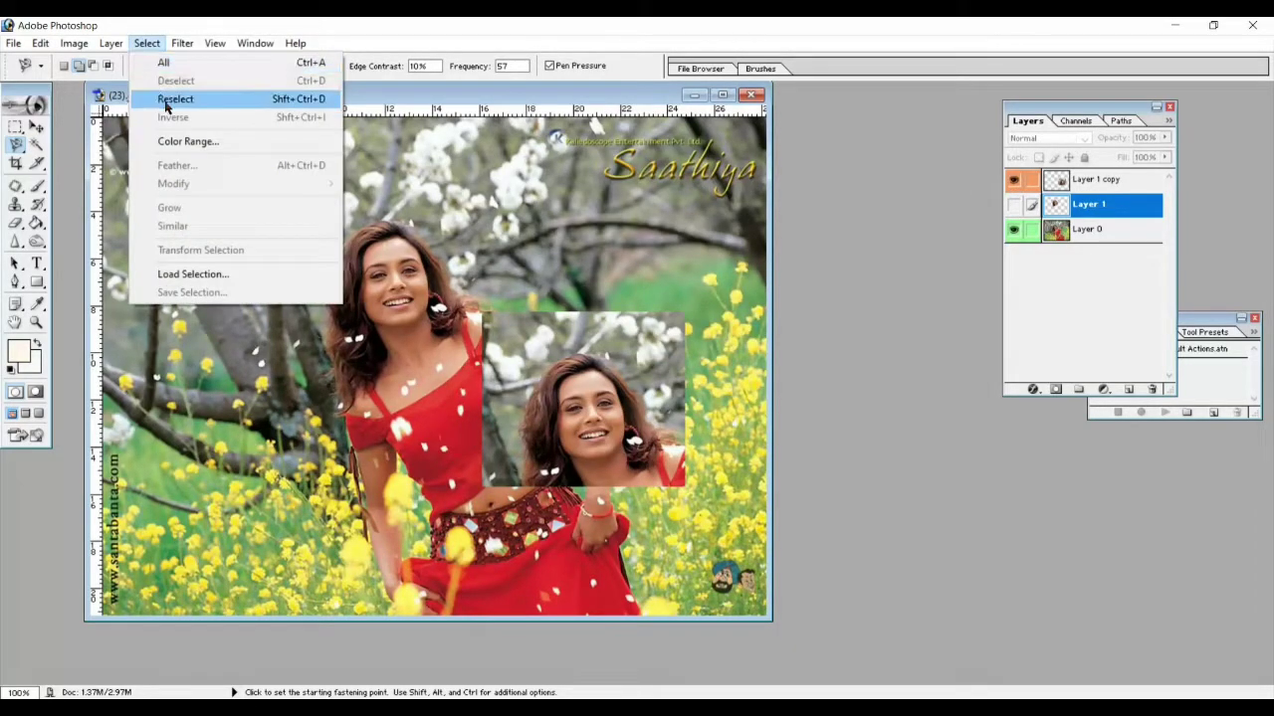
mouse_move(145, 141)
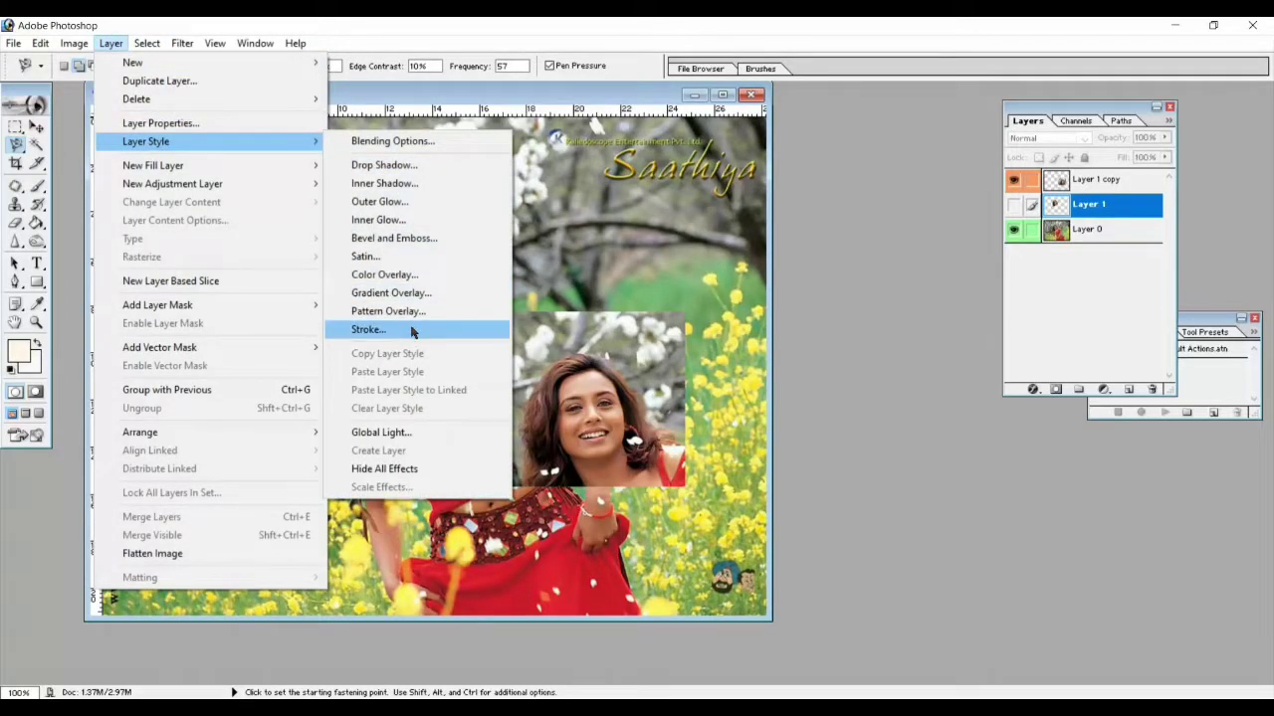
click(413, 330)
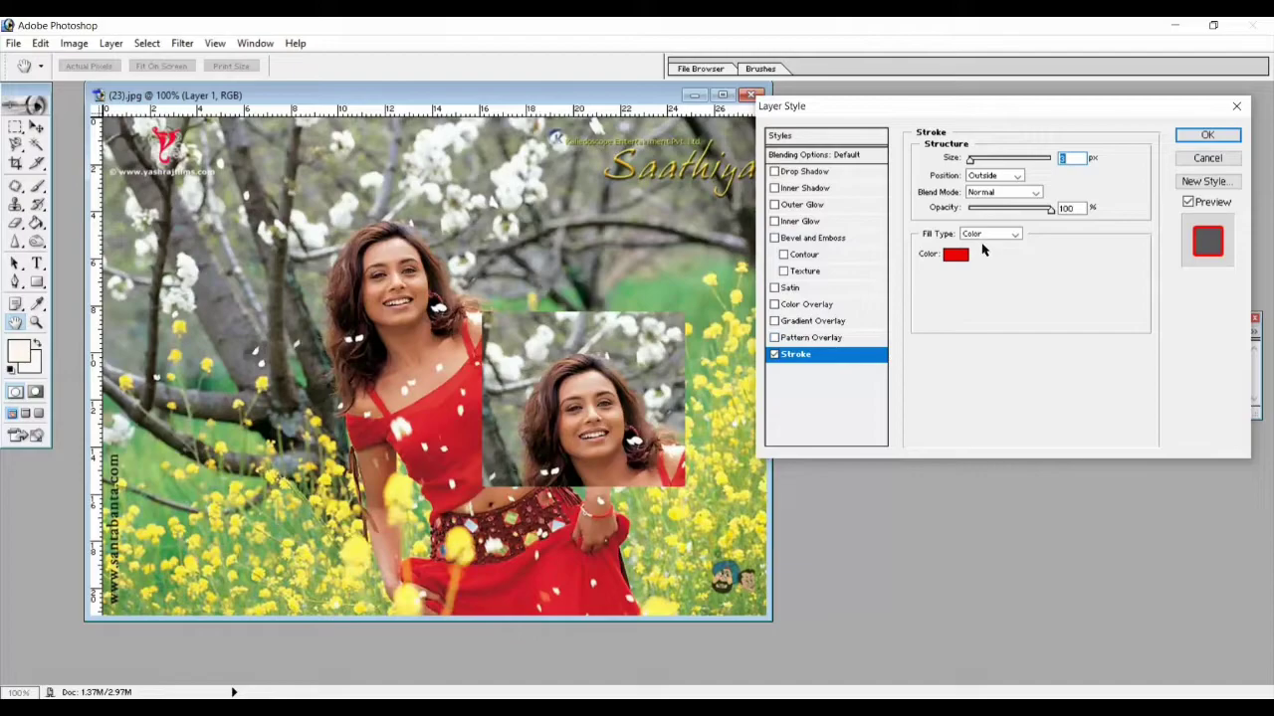
drag(1050, 209, 1016, 211)
click(995, 160)
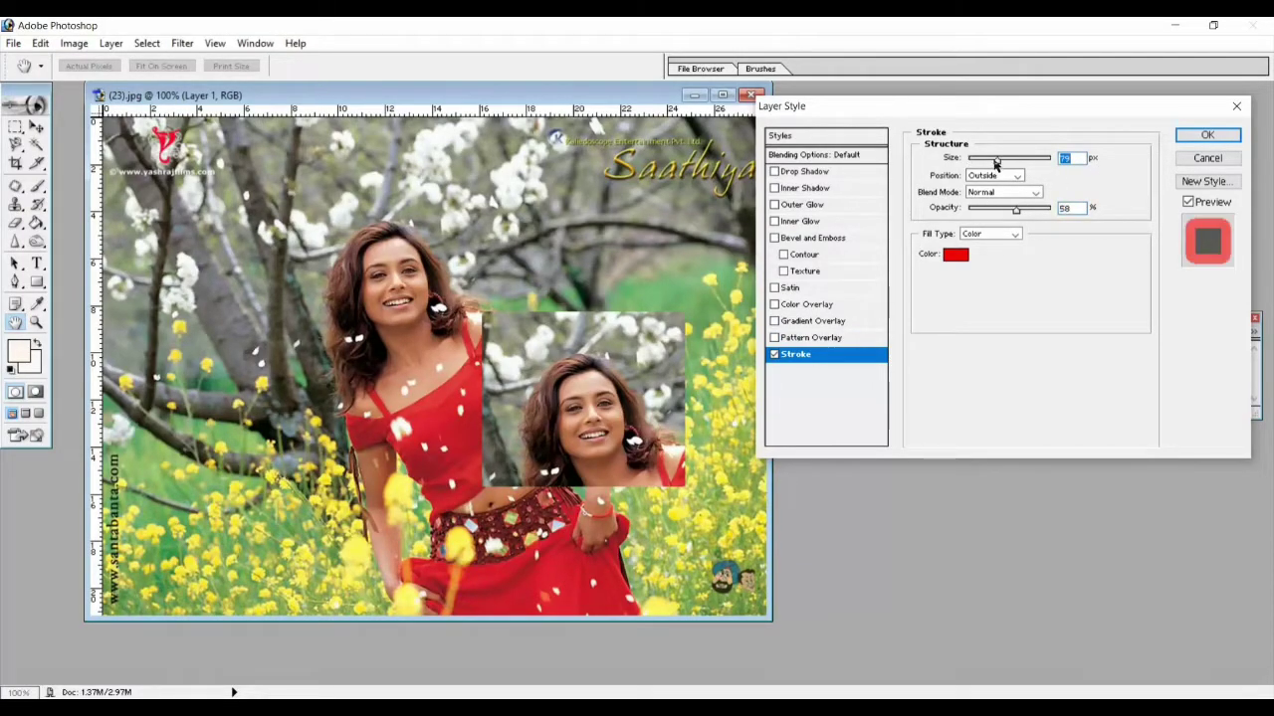
drag(995, 161, 1023, 162)
click(1010, 175)
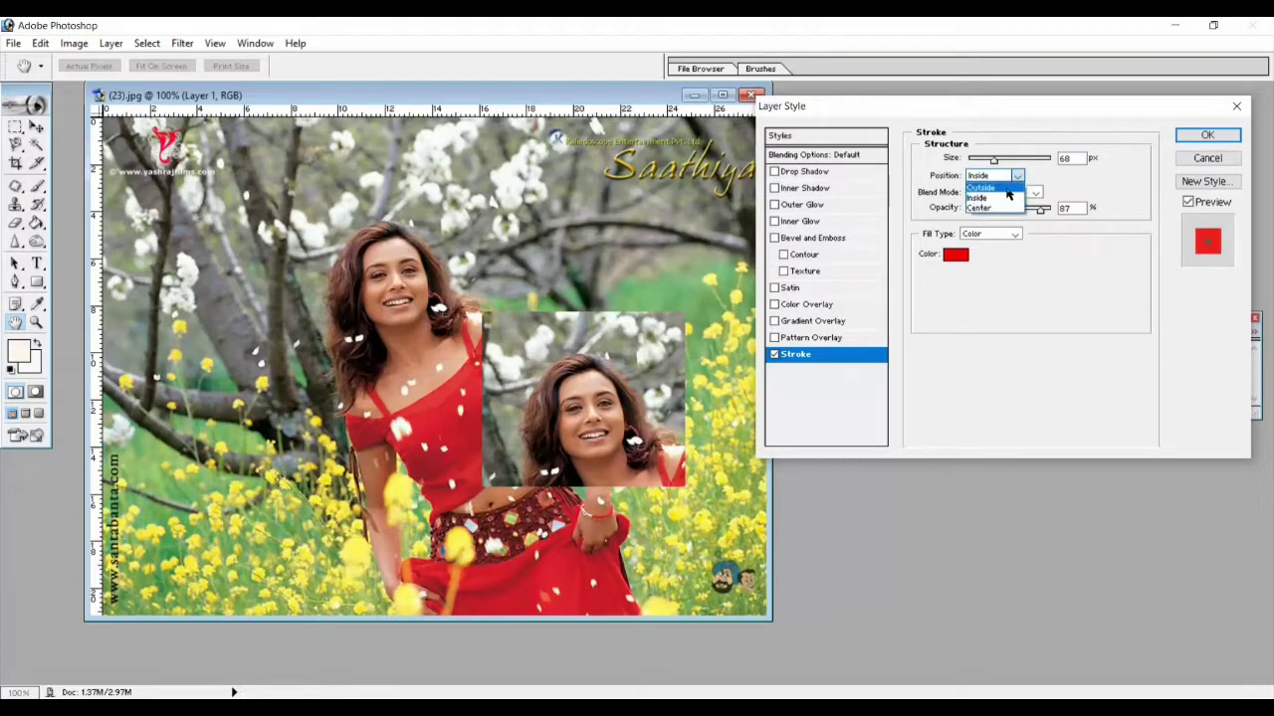
click(993, 209)
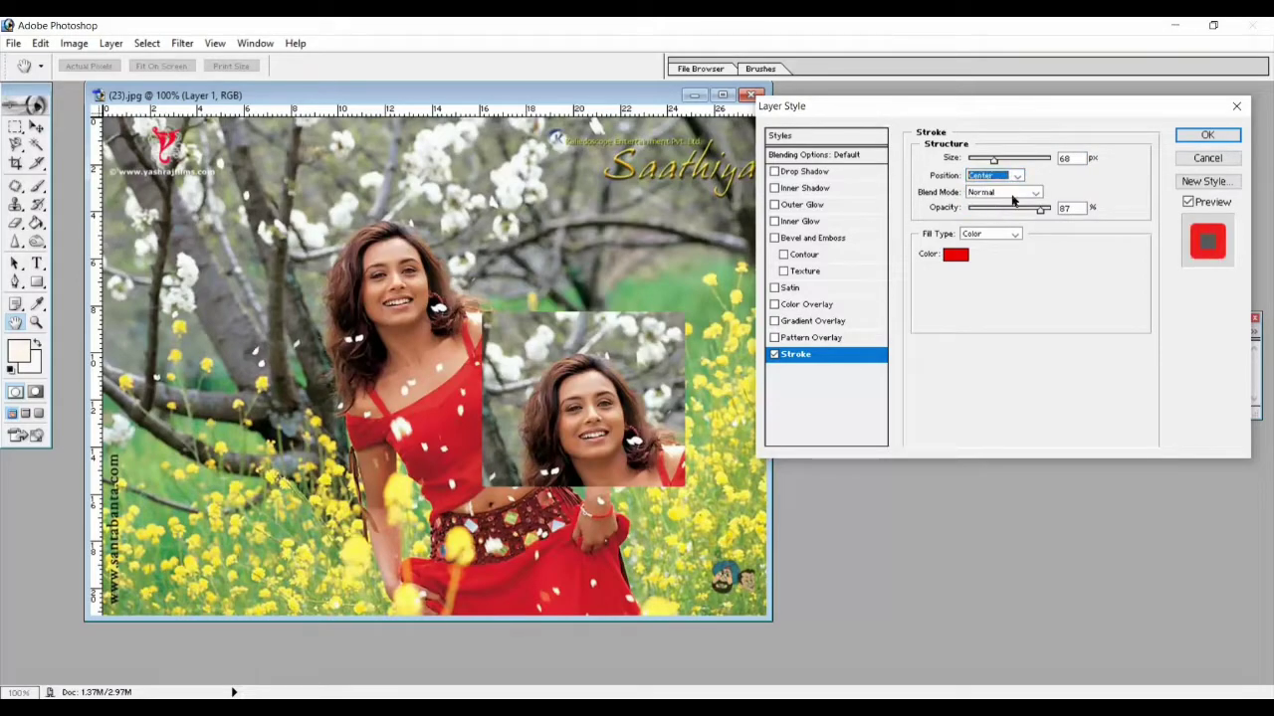
click(1197, 162)
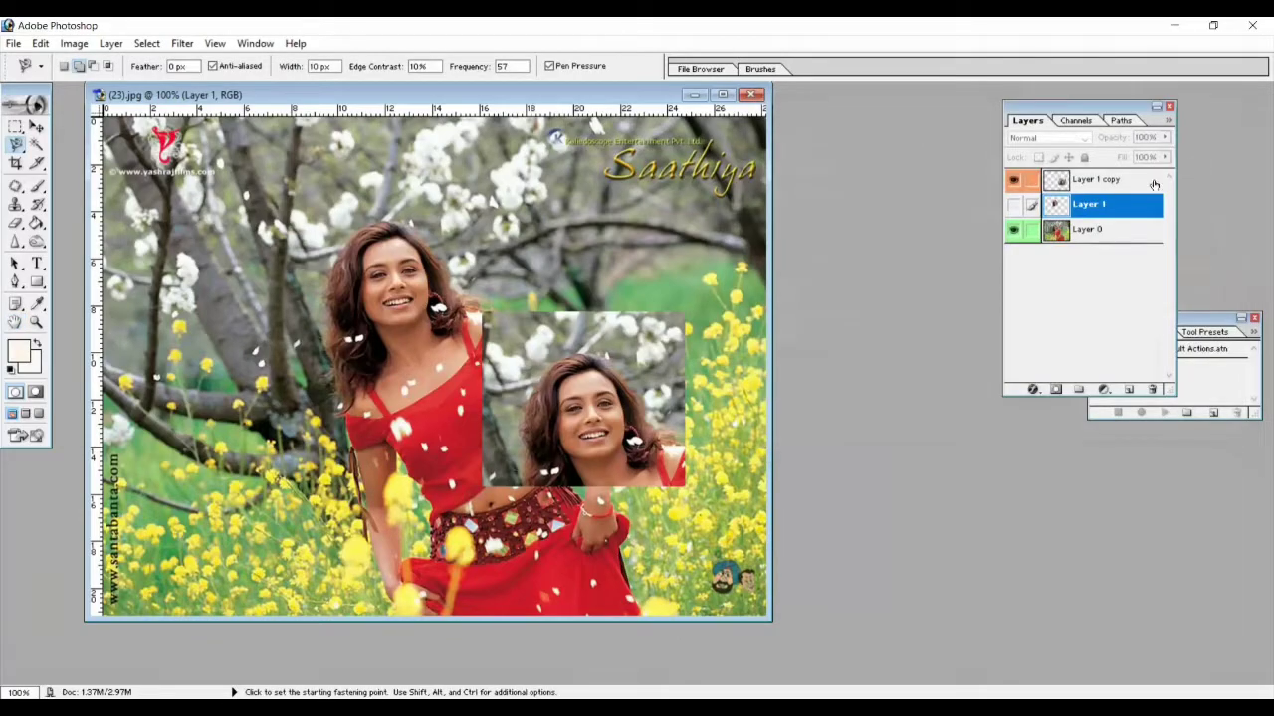
click(1078, 181)
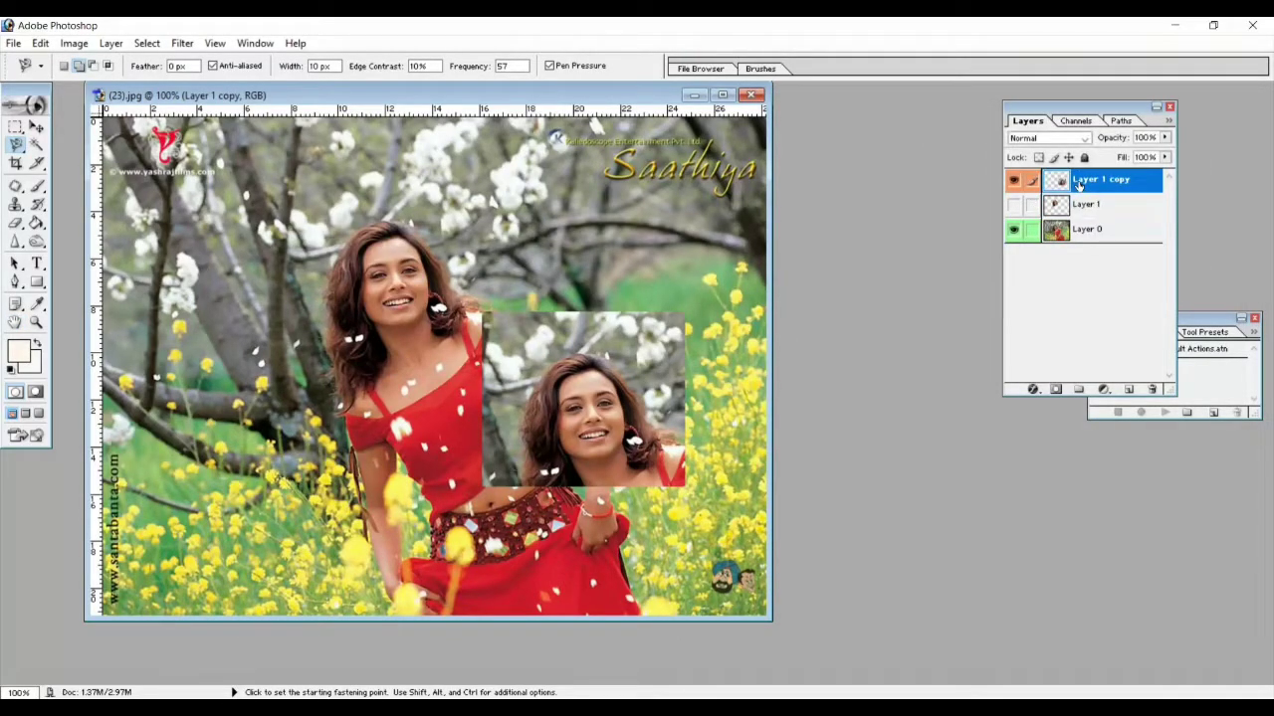
Select the Layer 1 copy inset and open its Stroke layer style
click(1078, 204)
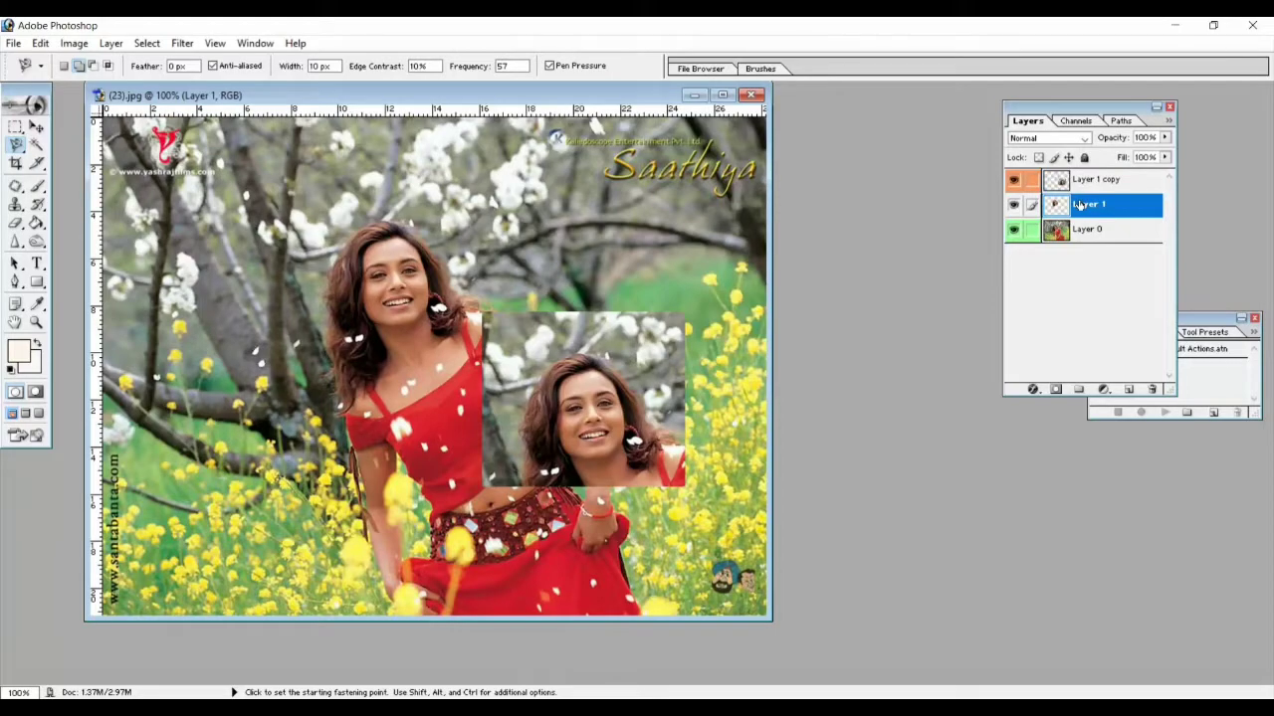
click(1013, 204)
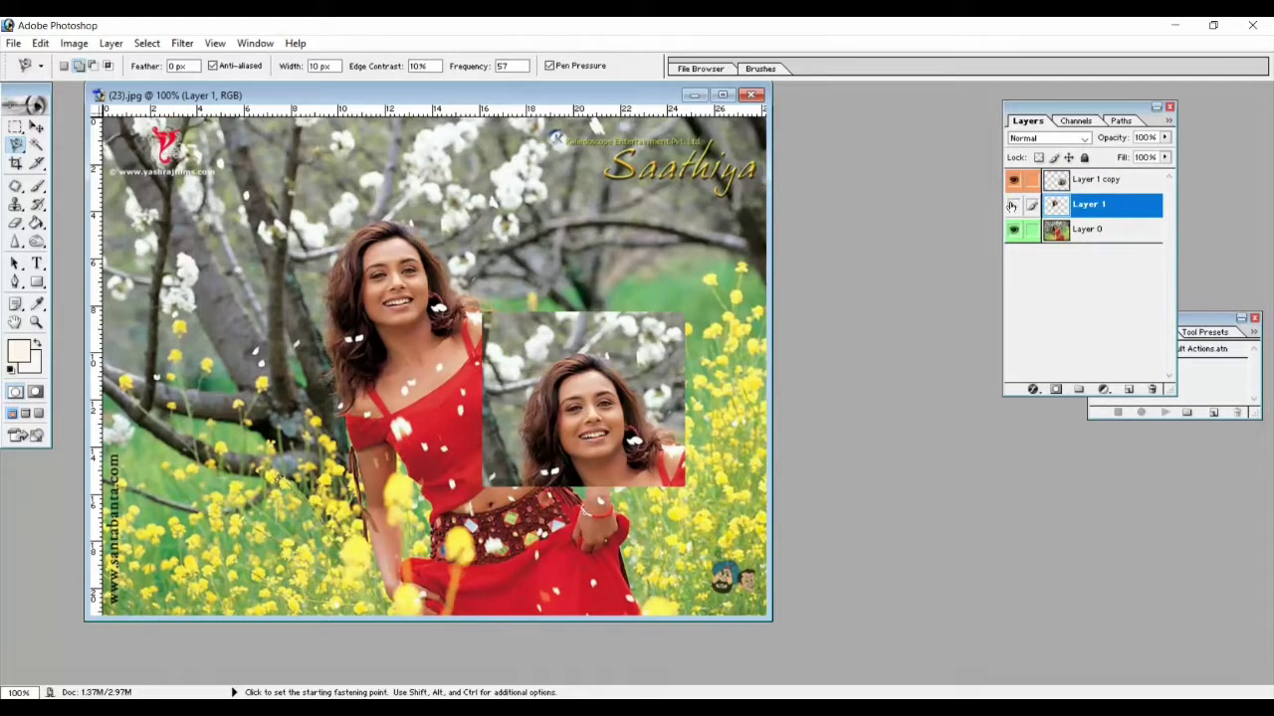
click(1086, 184)
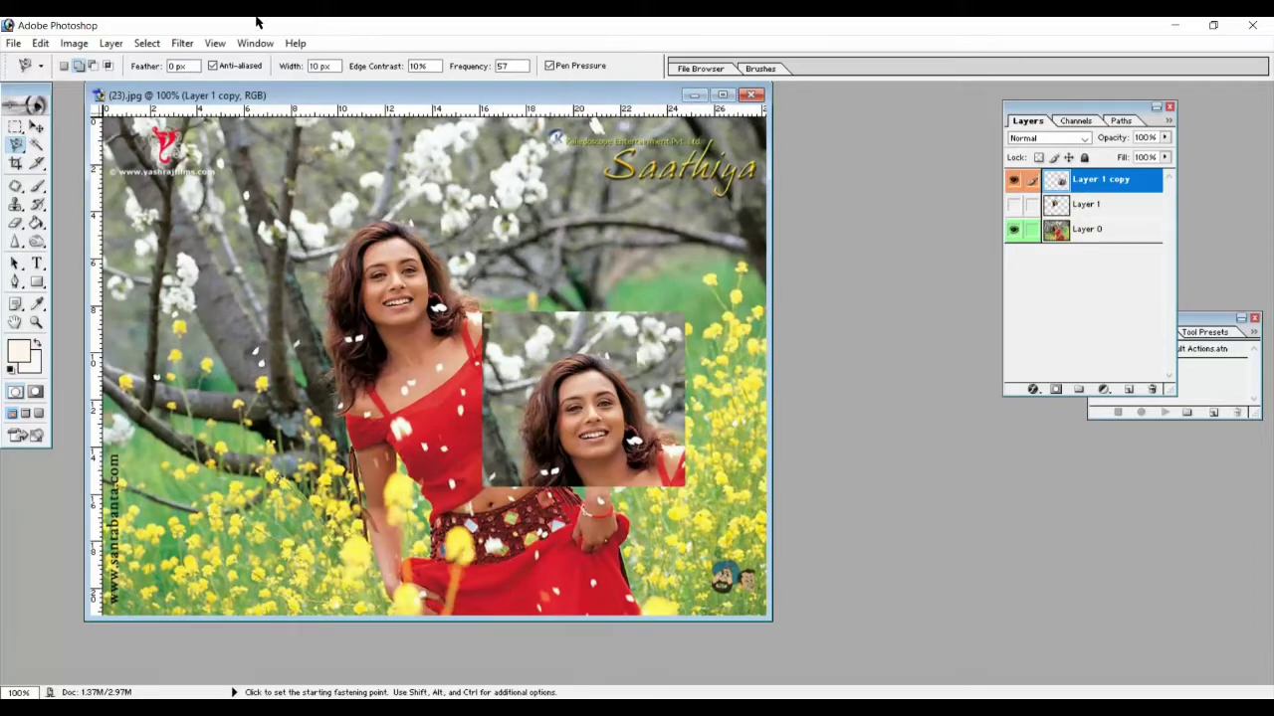
click(109, 44)
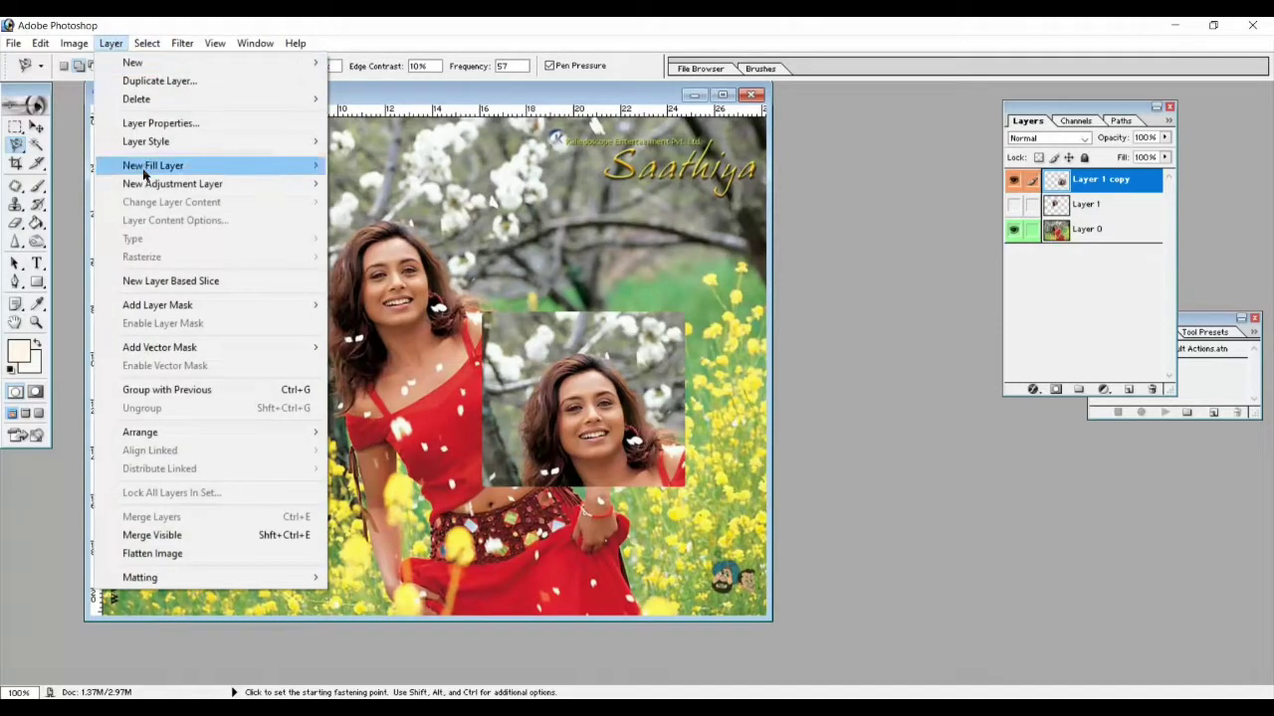
mouse_move(146, 141)
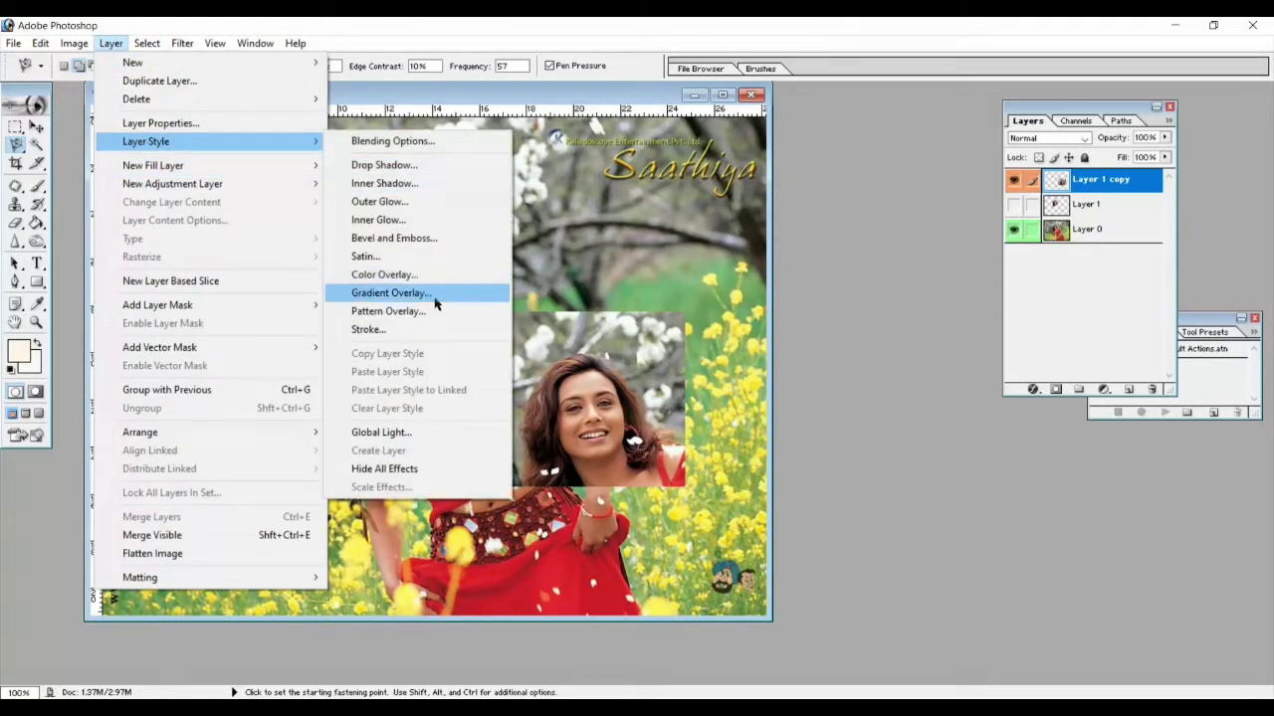
click(429, 330)
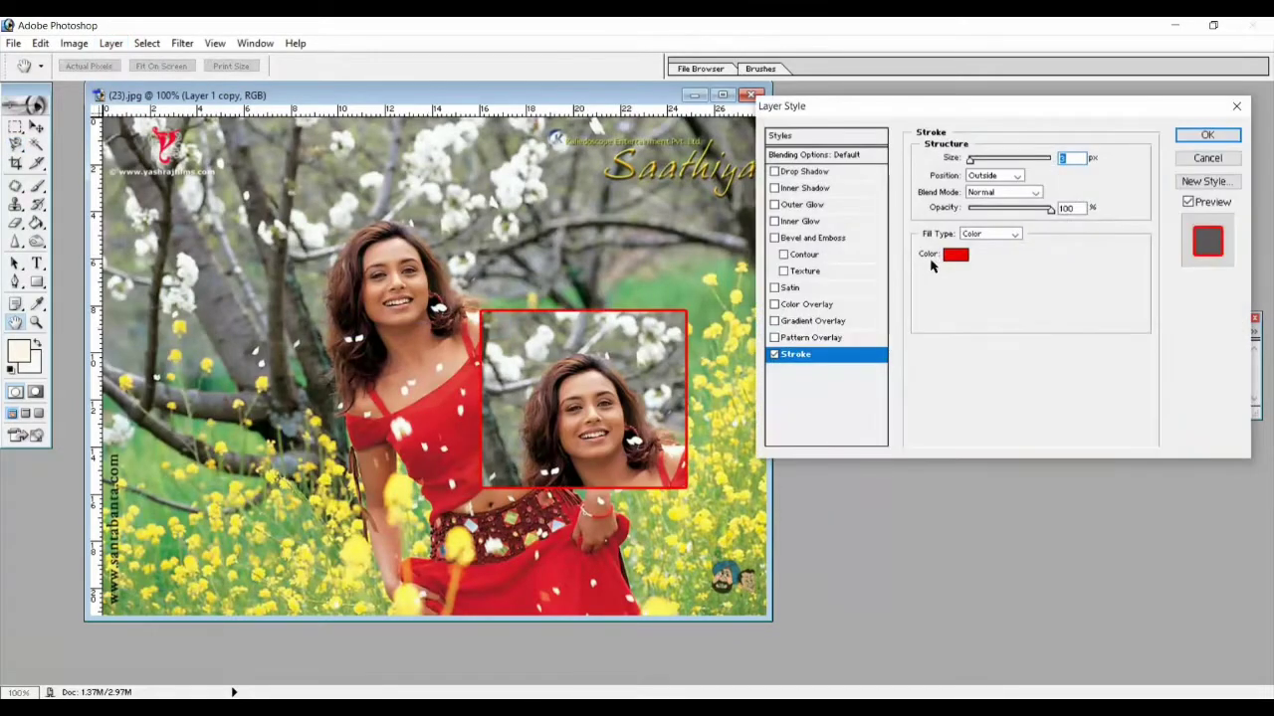
Set the red stroke to 13 px, 69% opacity, positioned Center
click(991, 159)
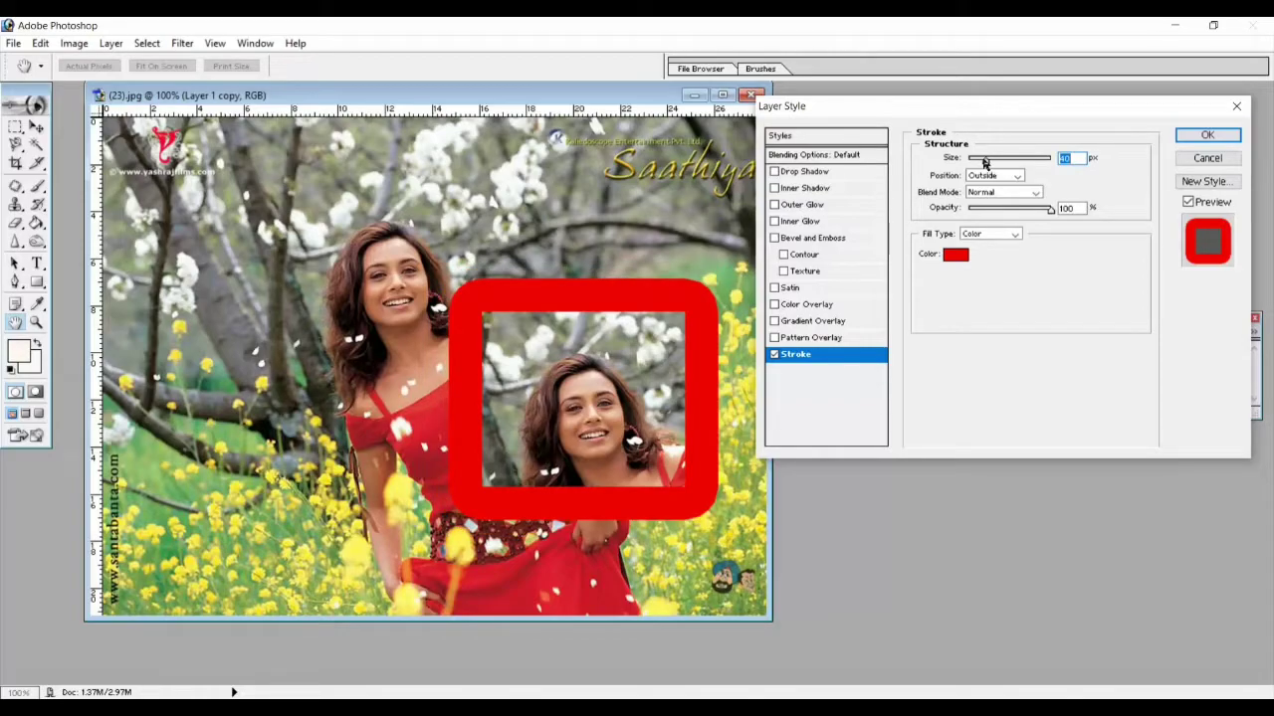
drag(990, 162, 975, 163)
drag(1013, 209, 995, 208)
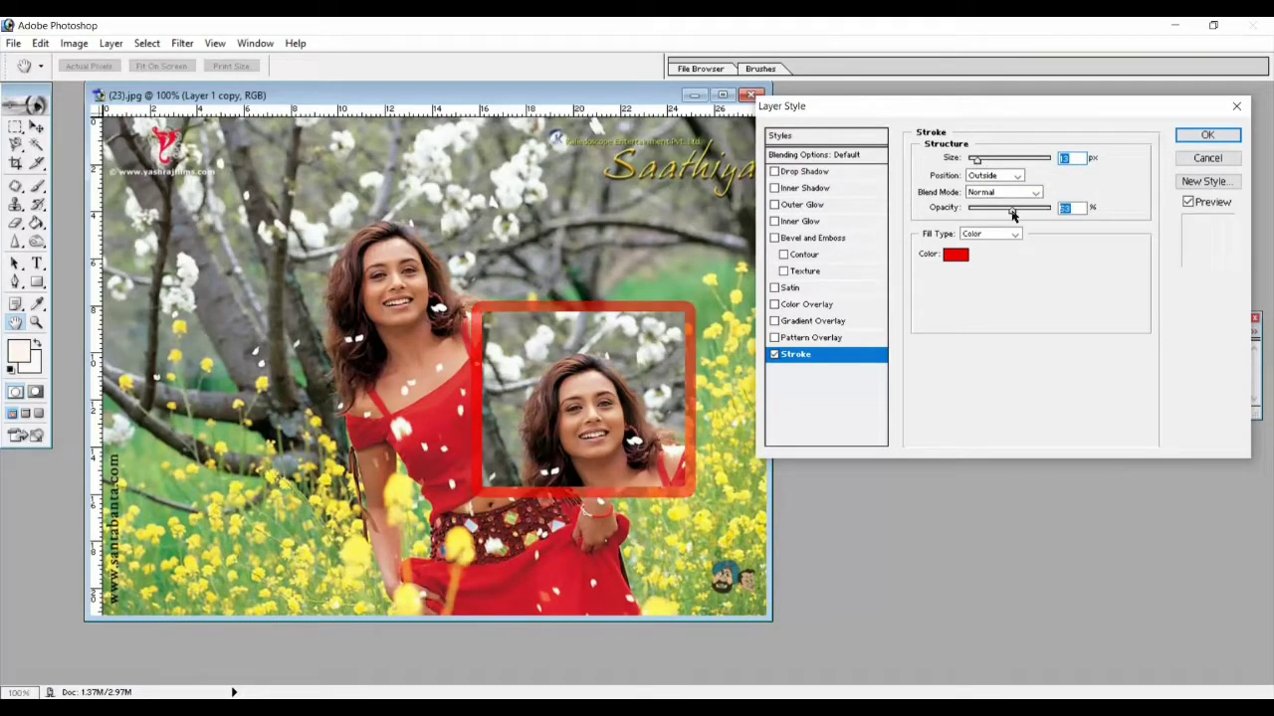
click(1026, 211)
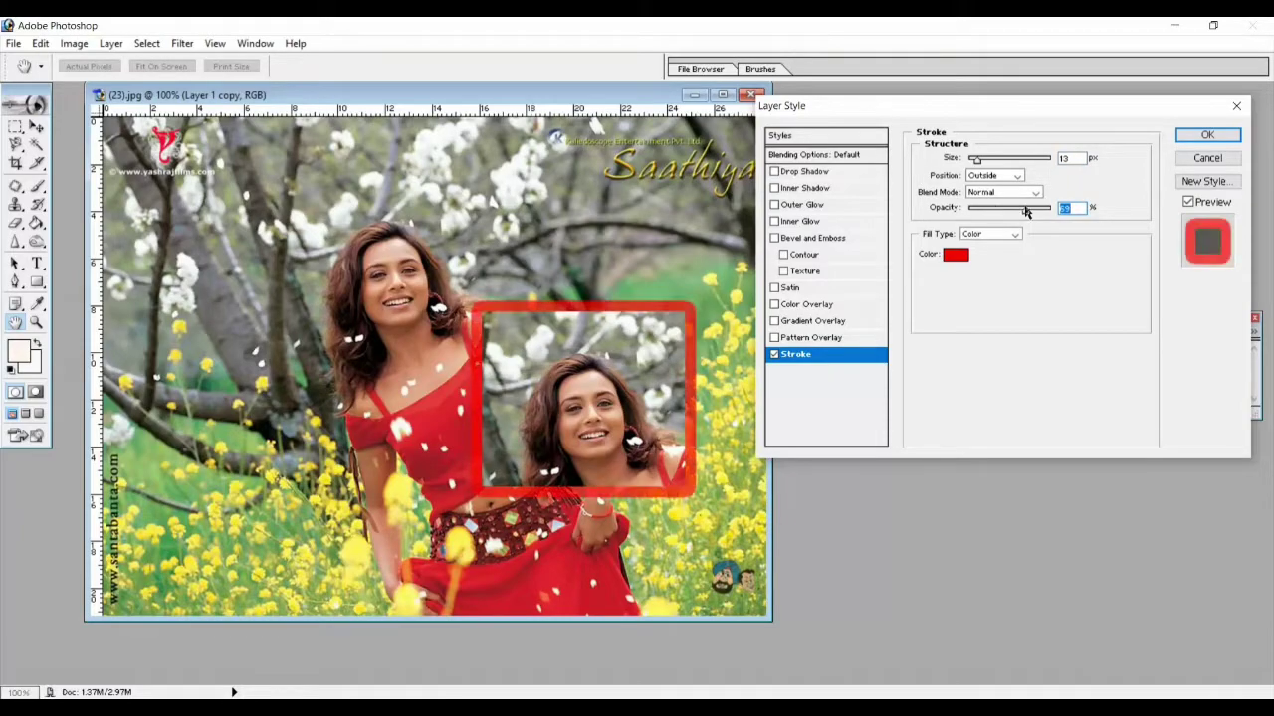
click(1016, 176)
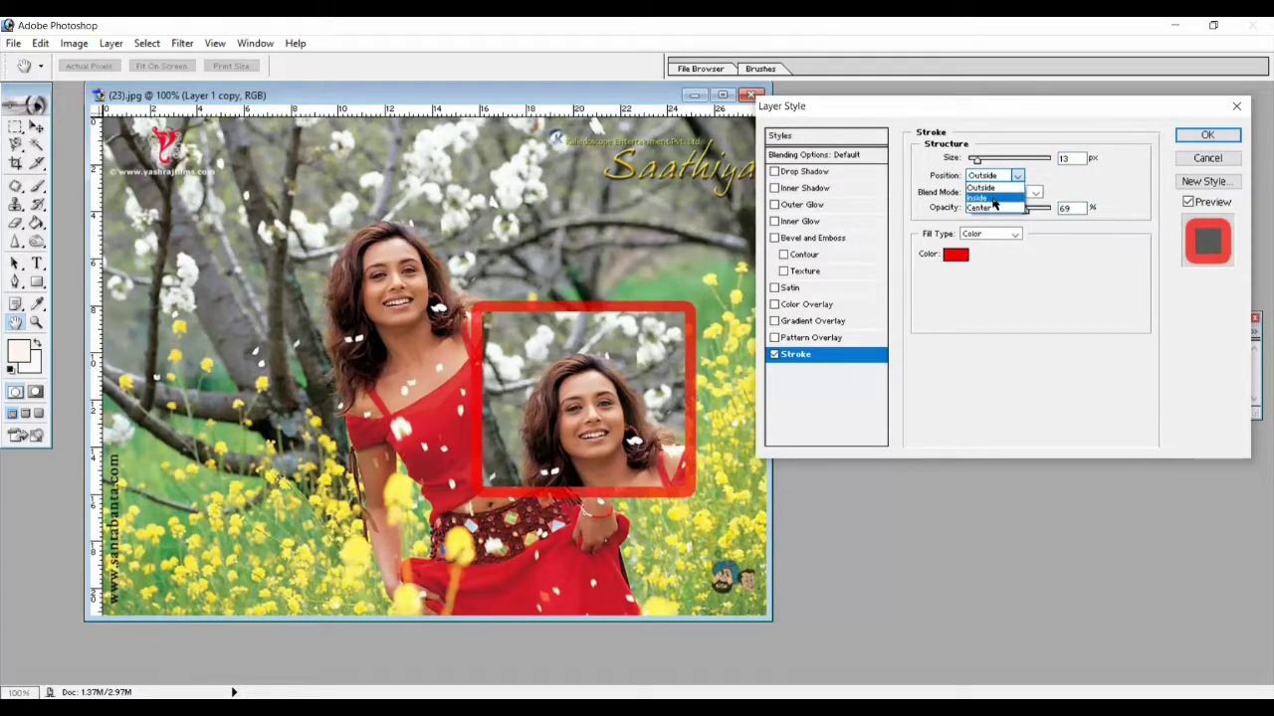
click(996, 197)
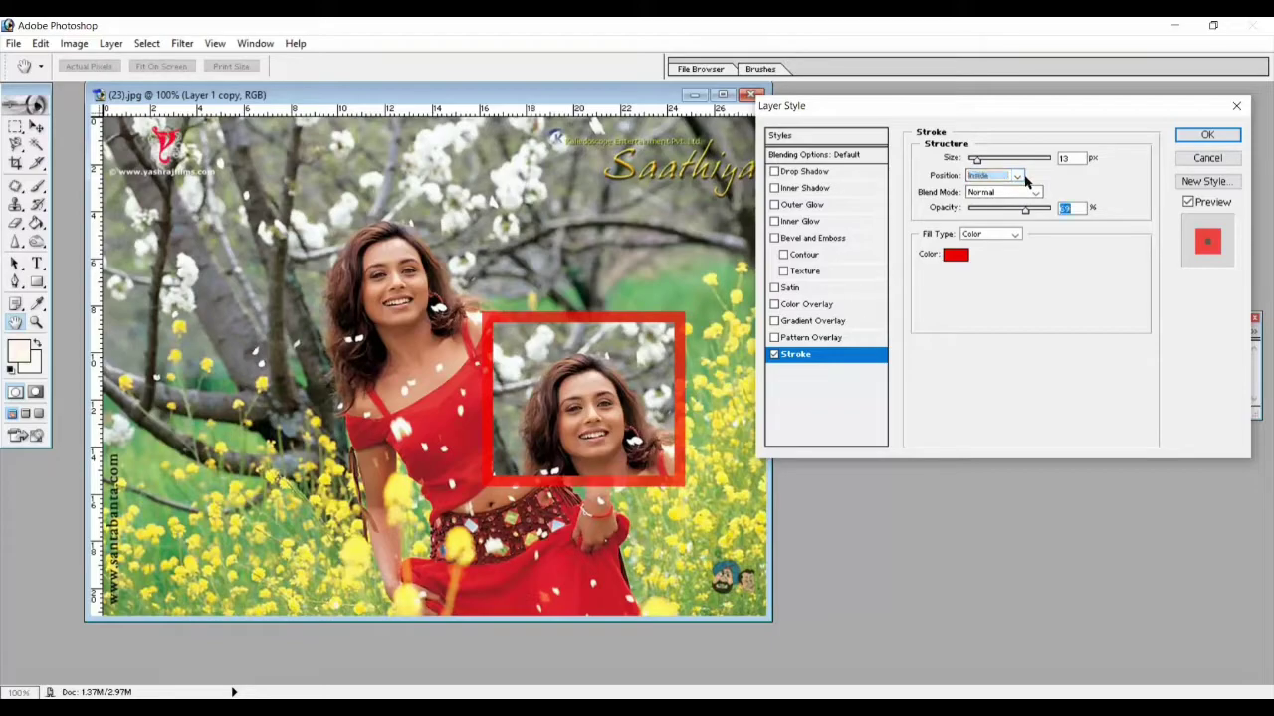
click(1016, 176)
click(995, 208)
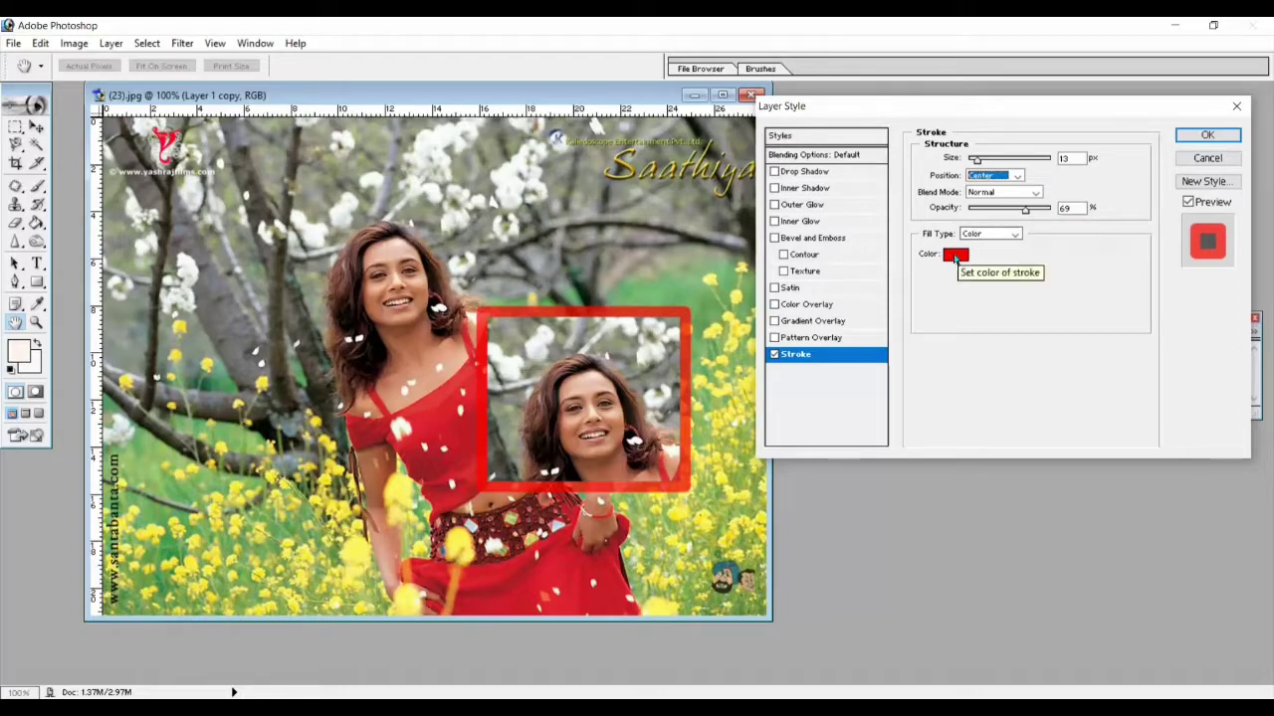
Try a more opaque yellow stroke on the inset, then cancel the layer style
click(955, 256)
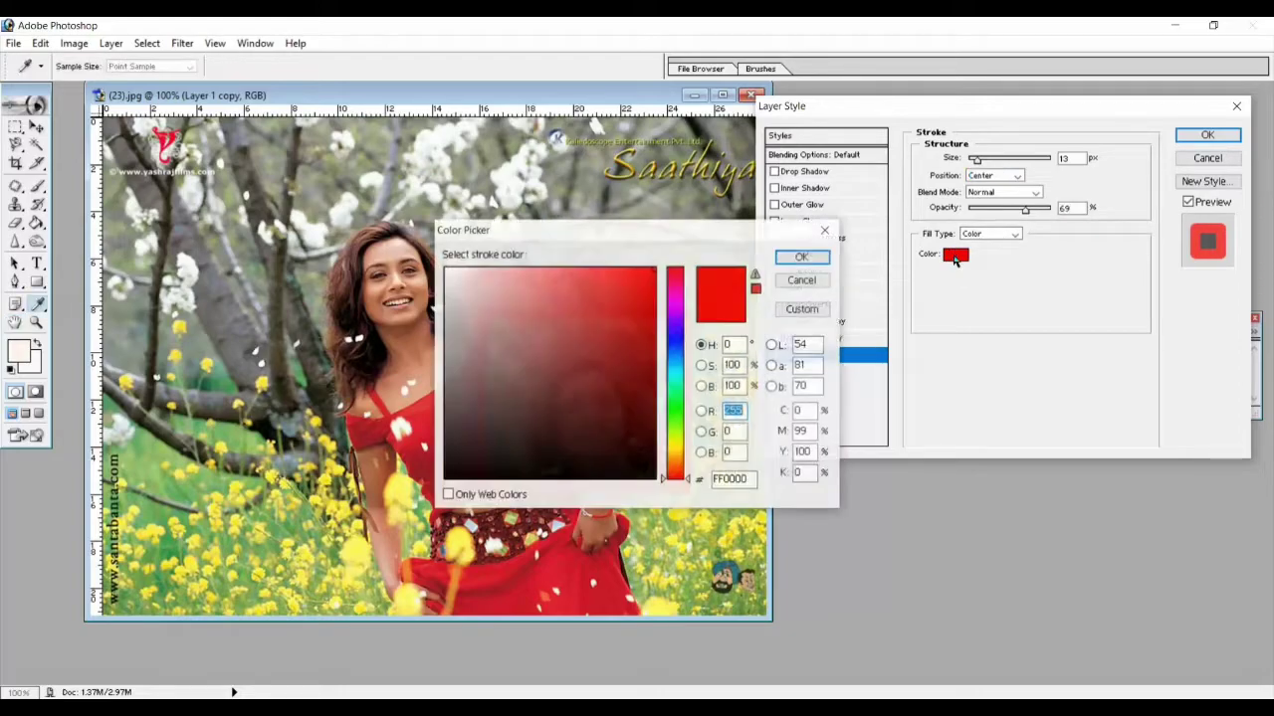
click(674, 350)
click(675, 449)
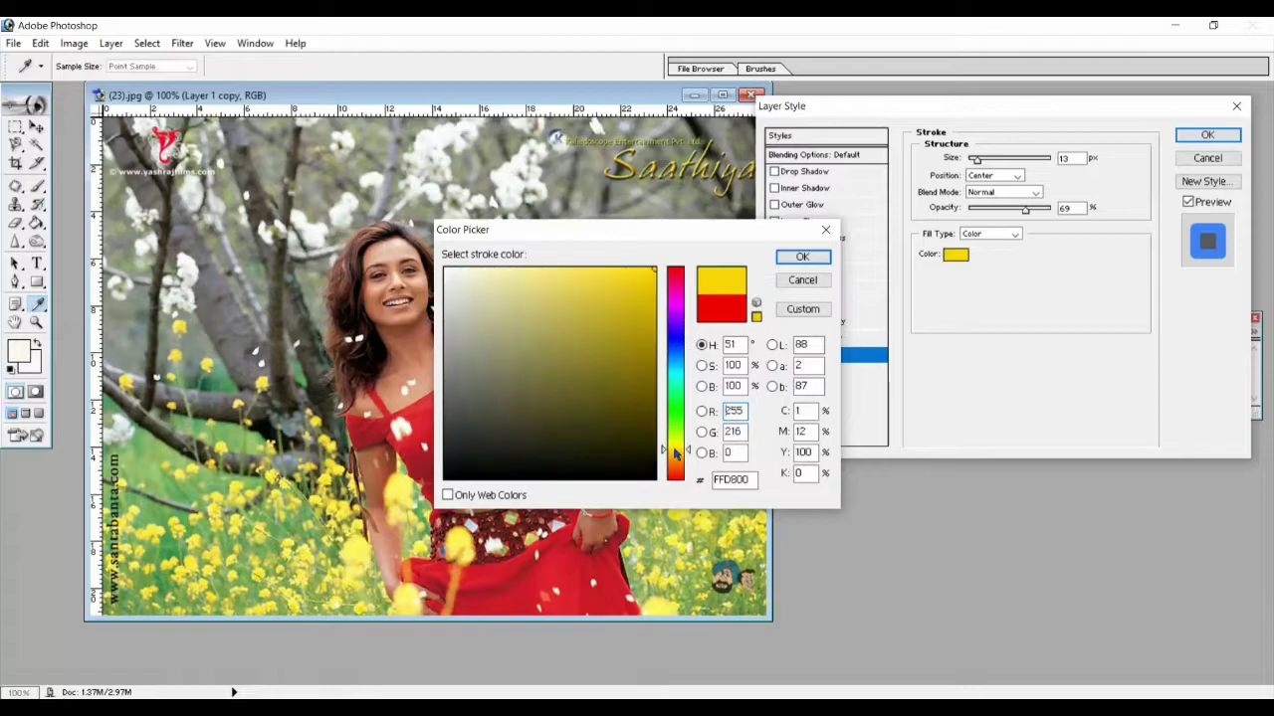
click(802, 256)
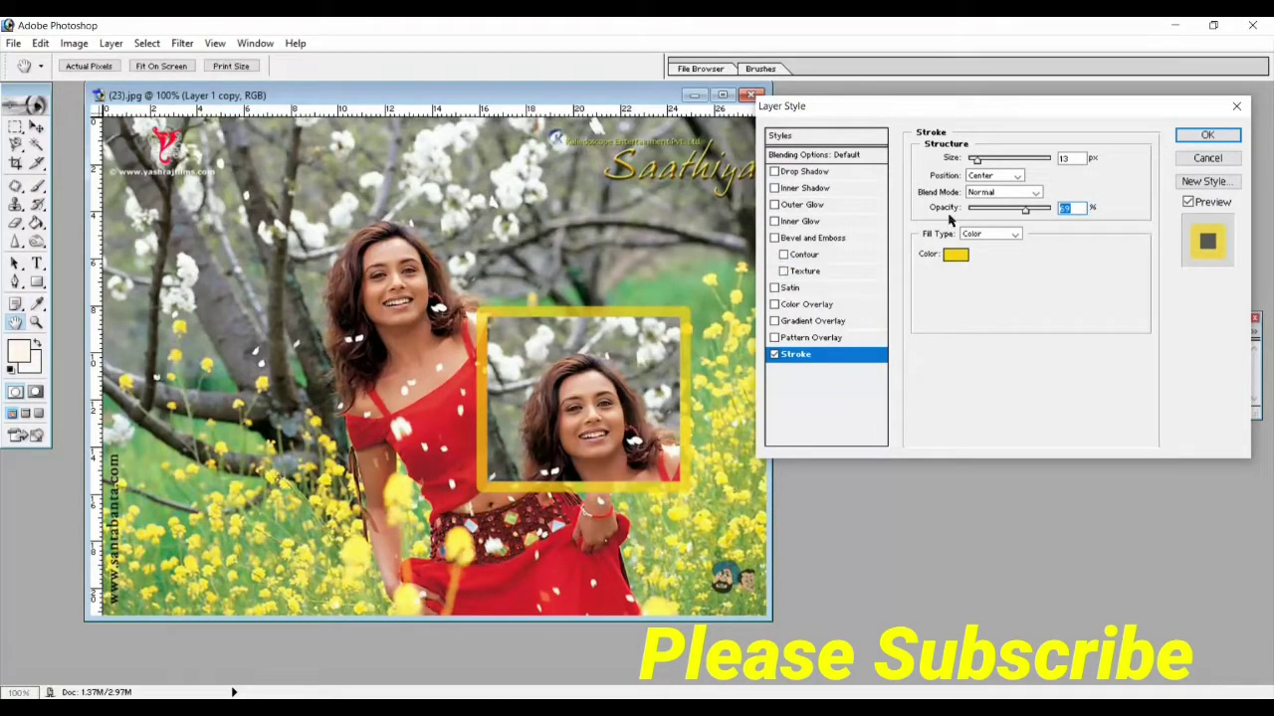
drag(1024, 210, 1047, 211)
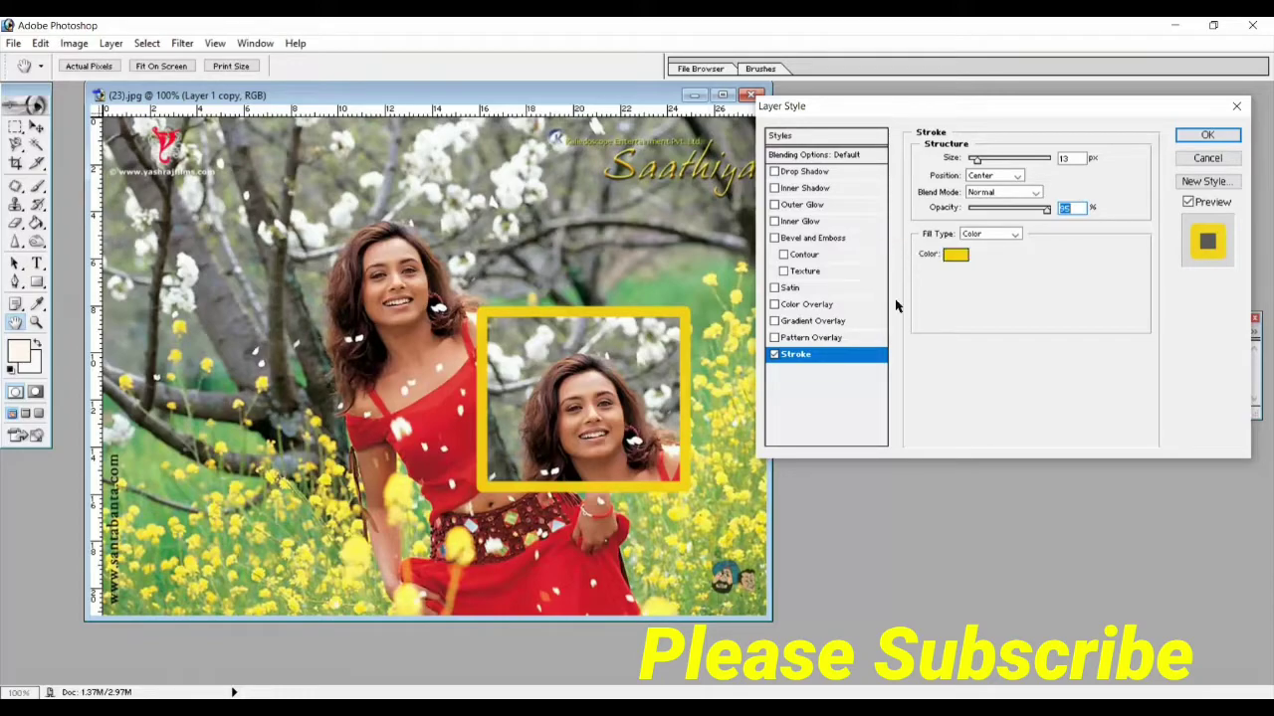
click(1206, 159)
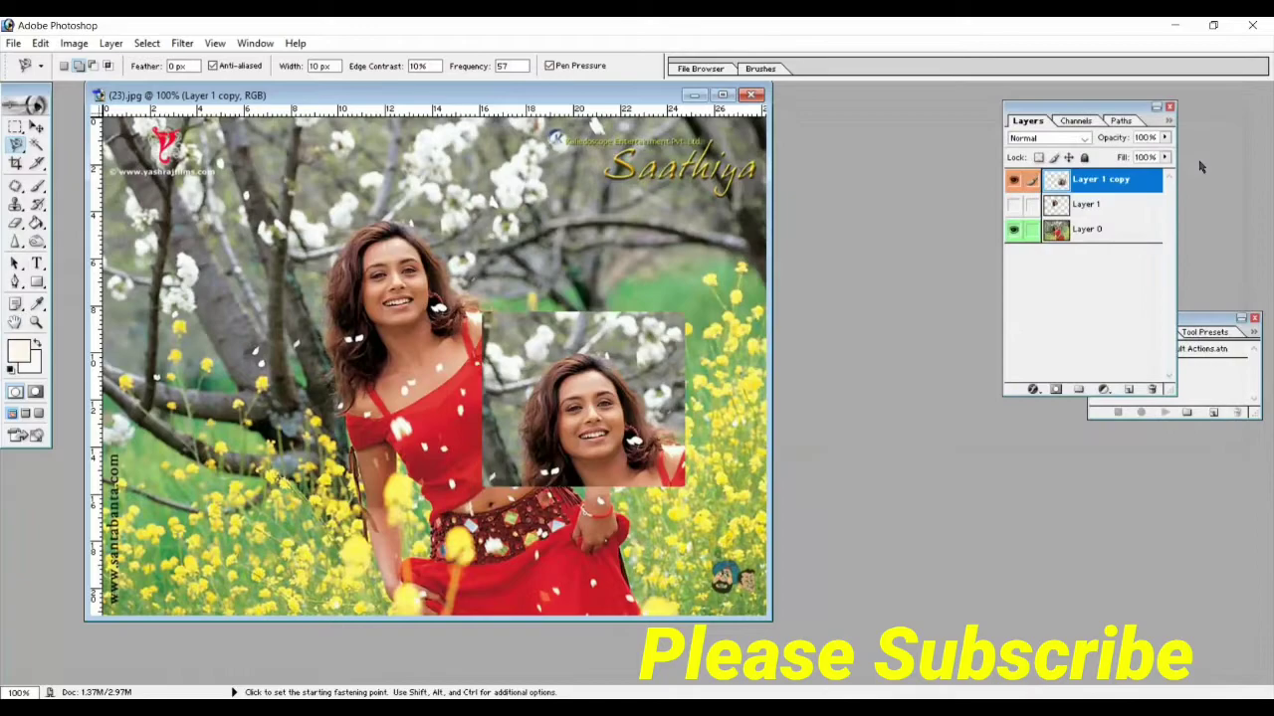
Add a Solid Color fill layer, Color Fill 1, in orange CB7B34
click(152, 46)
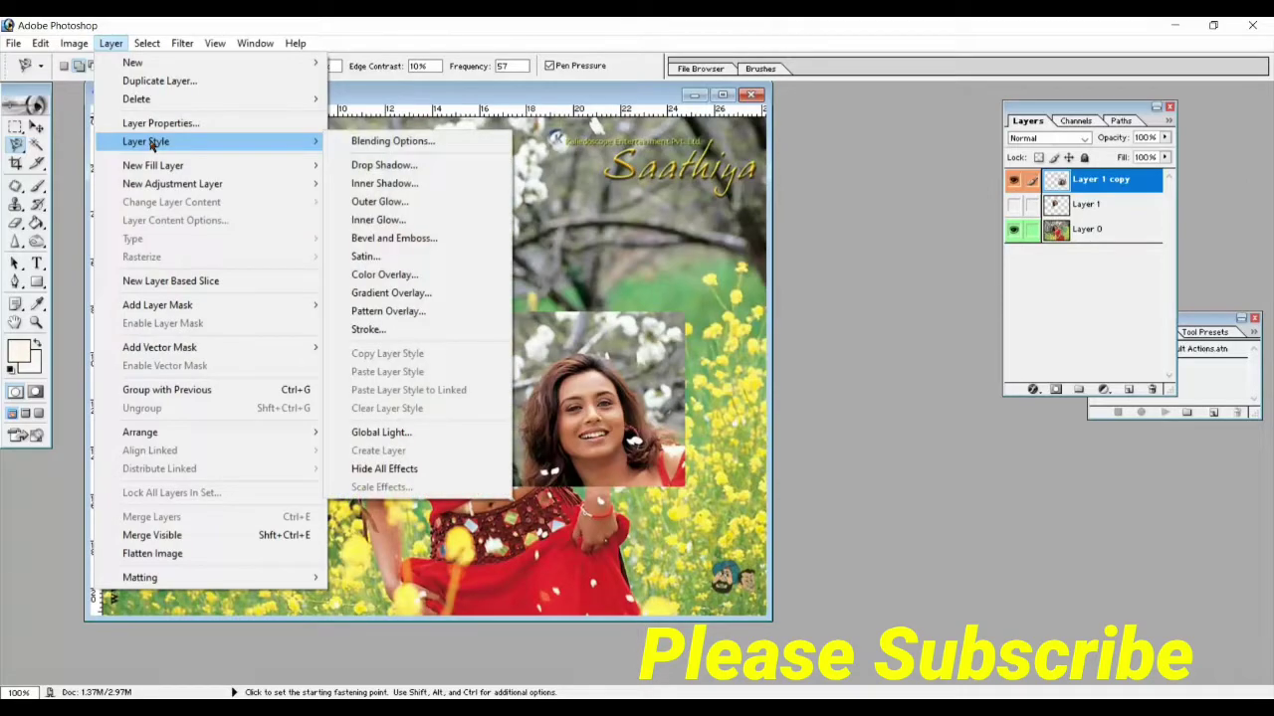
mouse_move(153, 165)
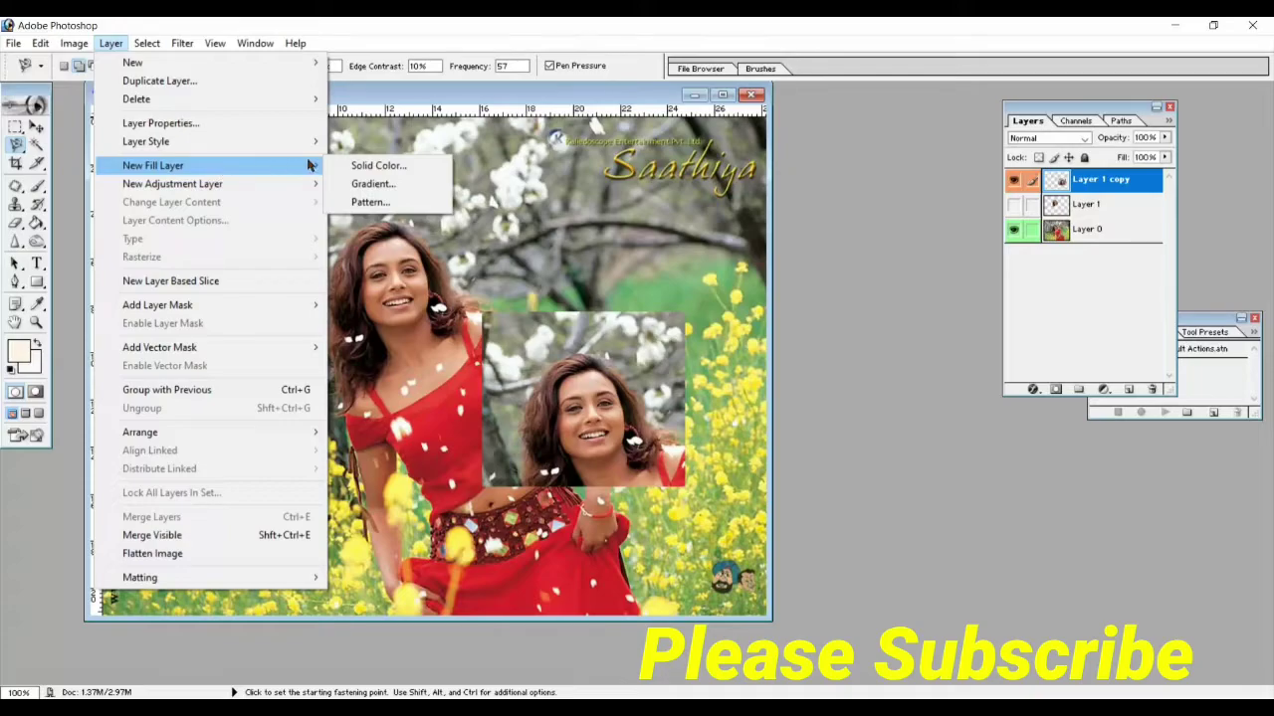
click(361, 167)
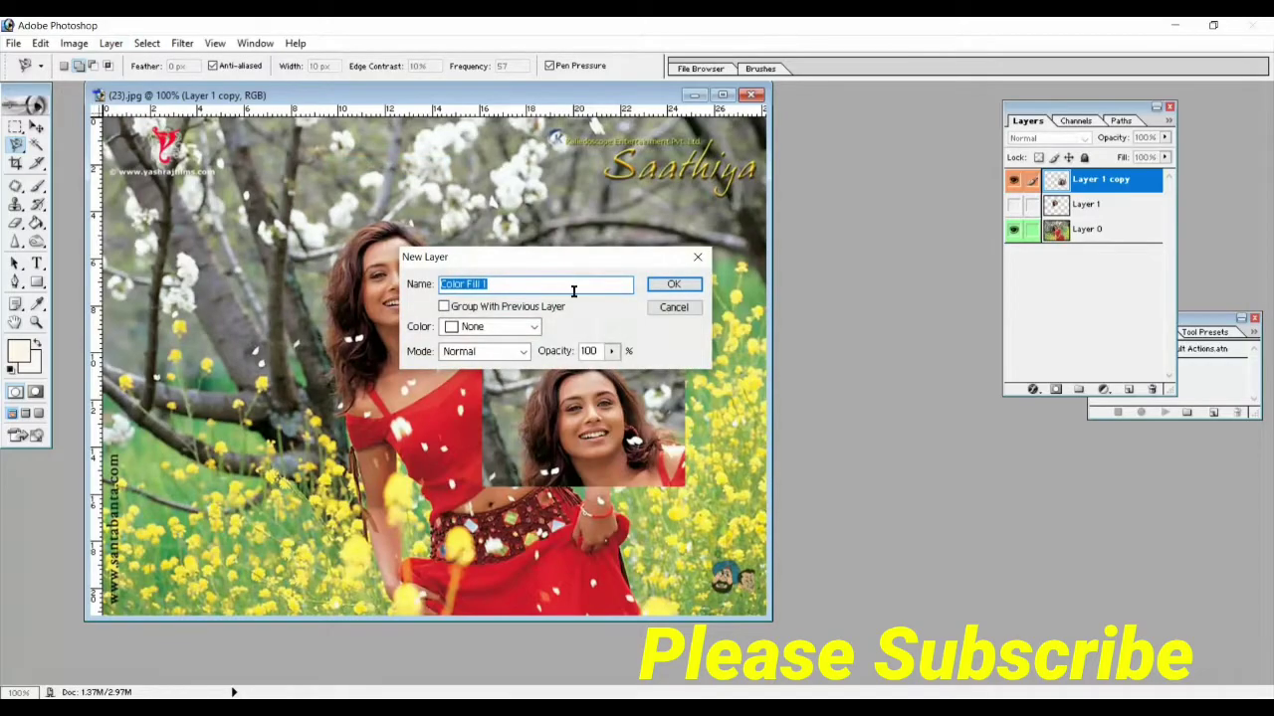
click(675, 286)
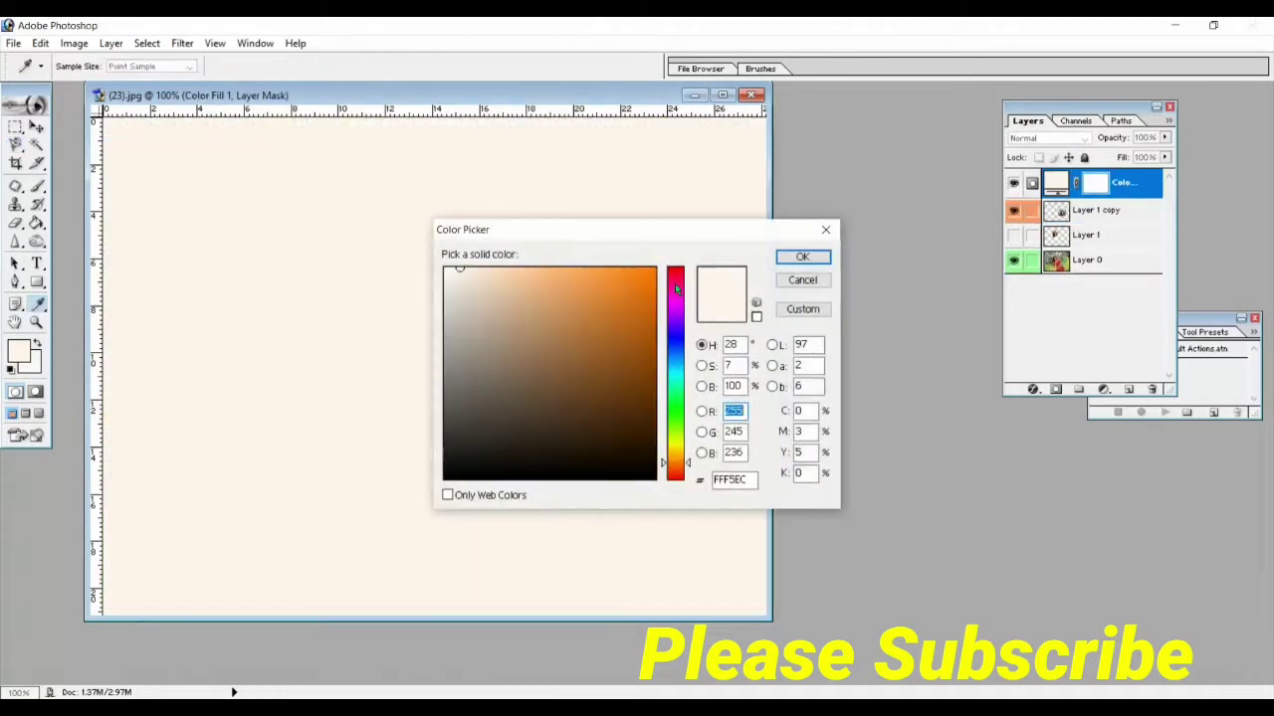
click(601, 310)
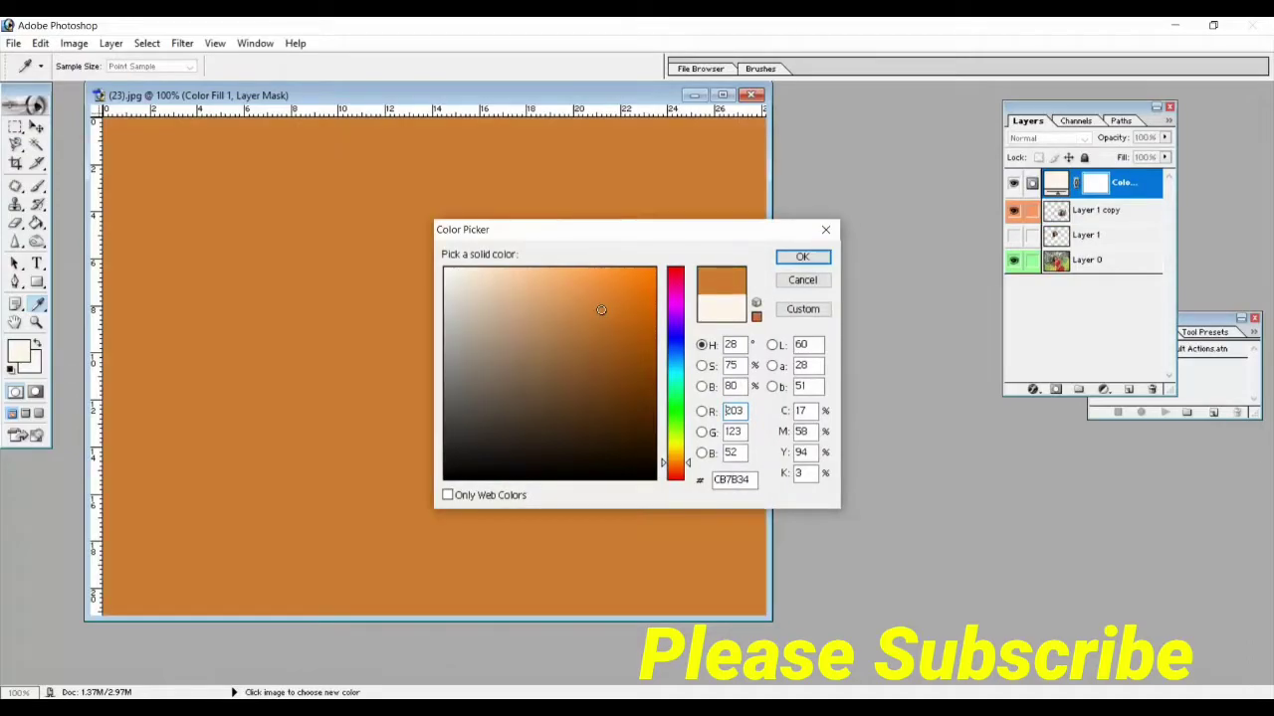
click(801, 258)
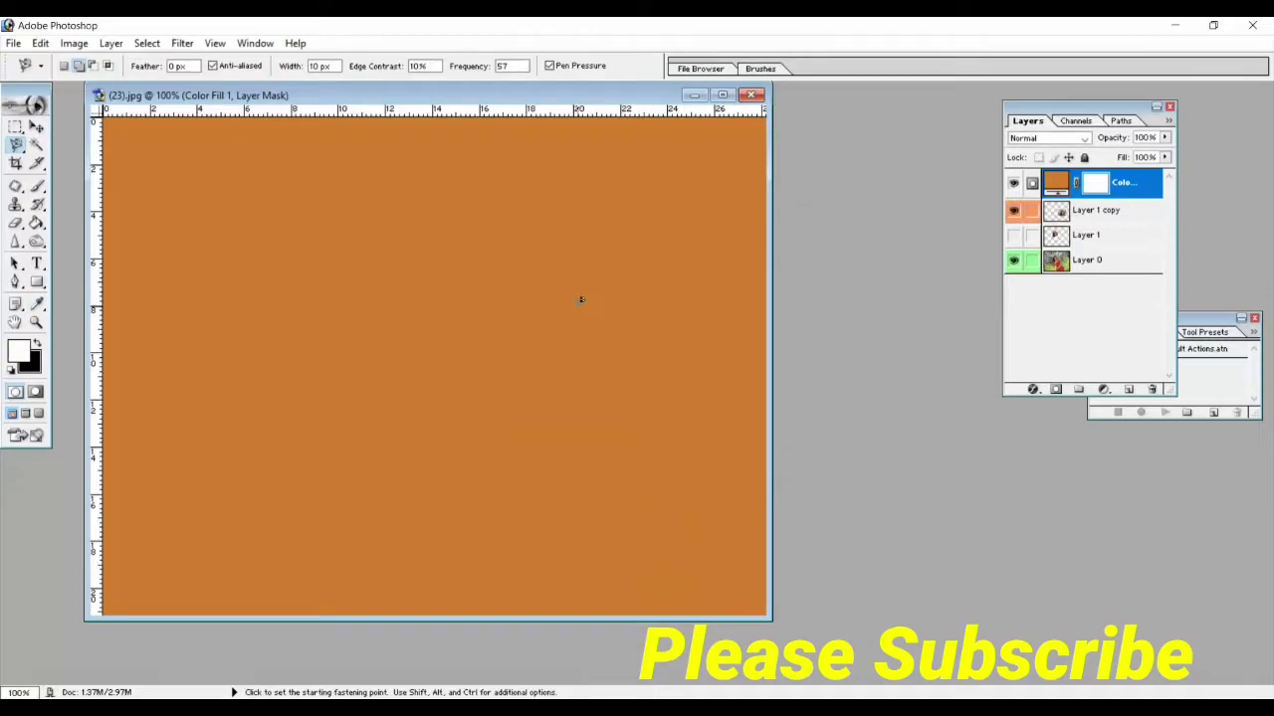
Undo and redo to bring the orange Color Fill 1 layer back
key(ctrl)
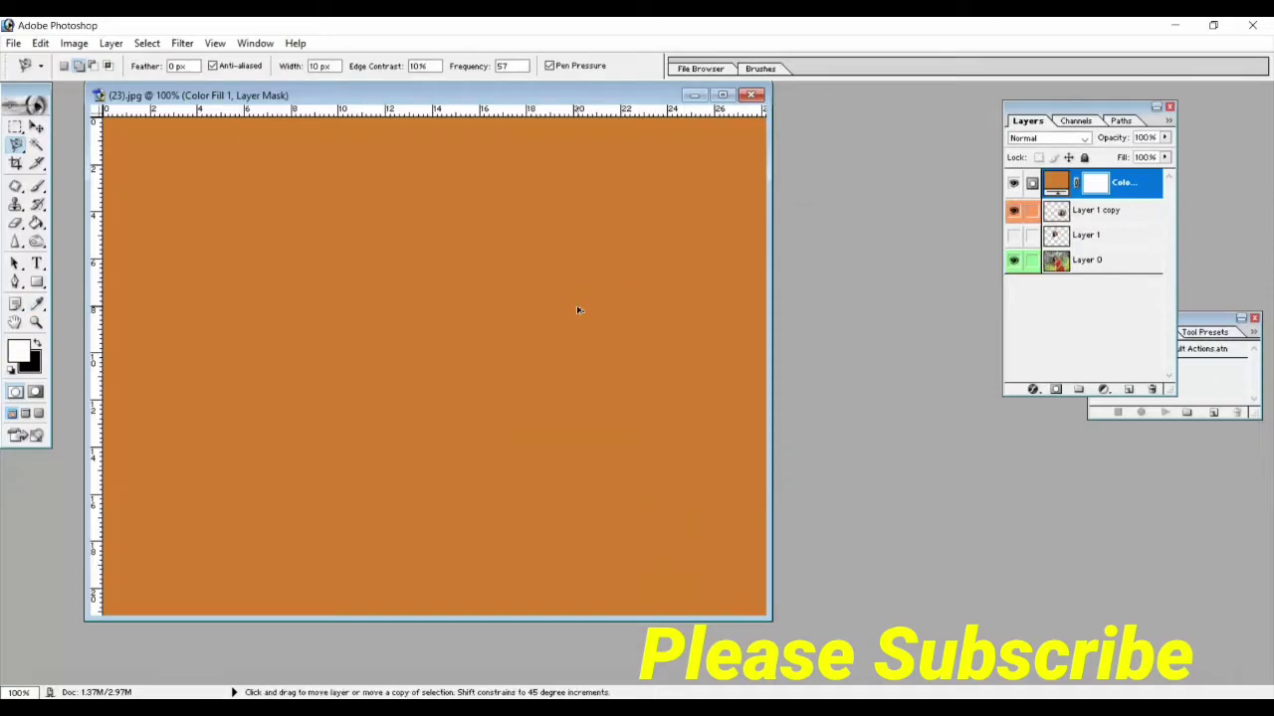
key(ctrl+z)
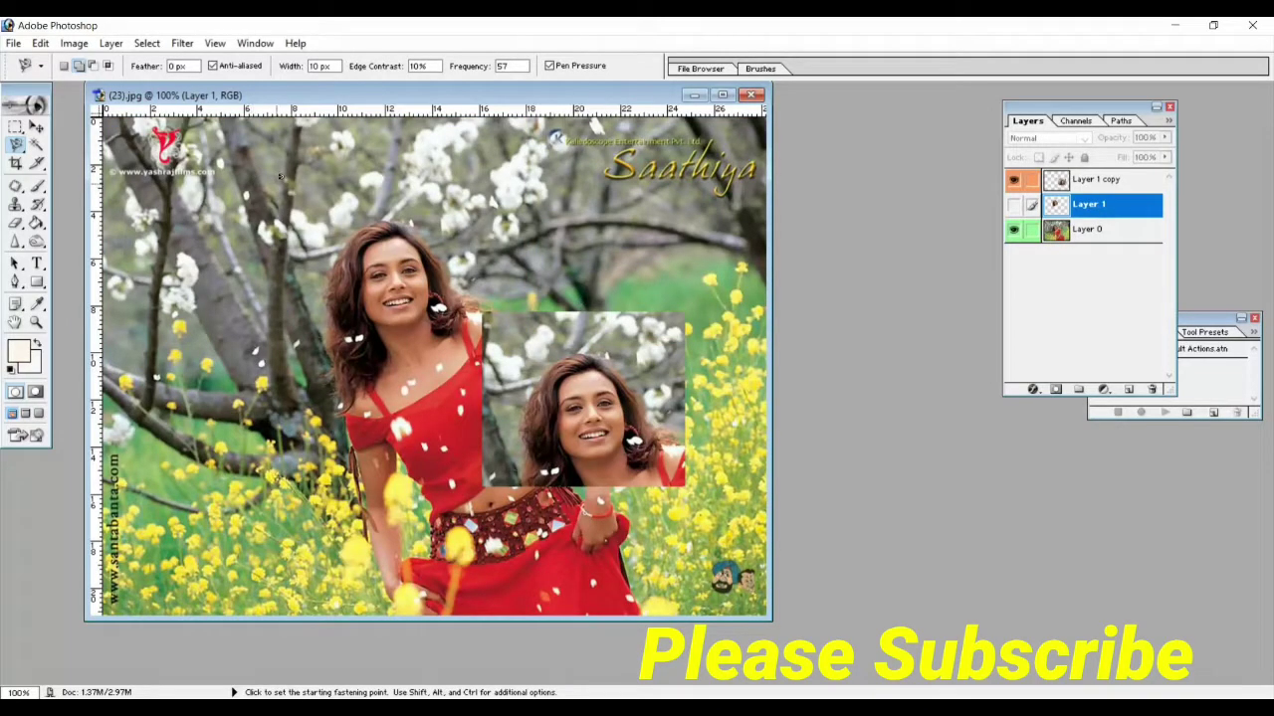
key(ctrl+alt+z)
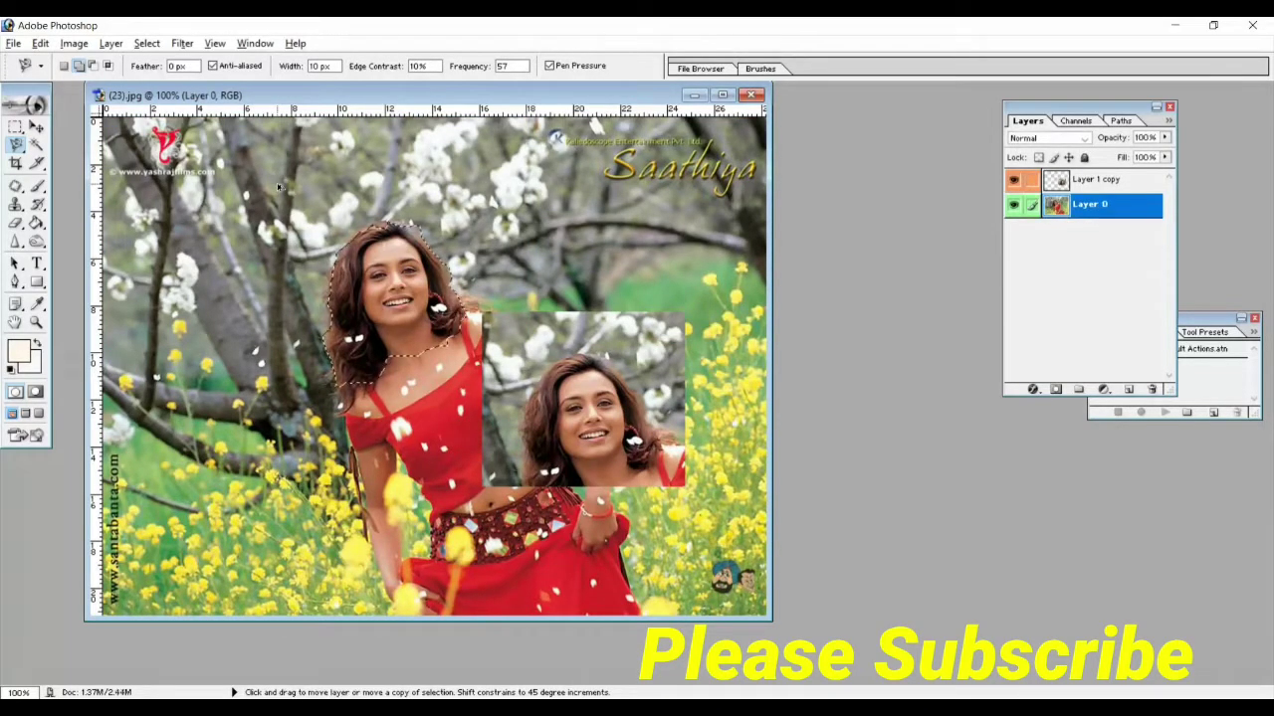
key(ctrl+shift+z)
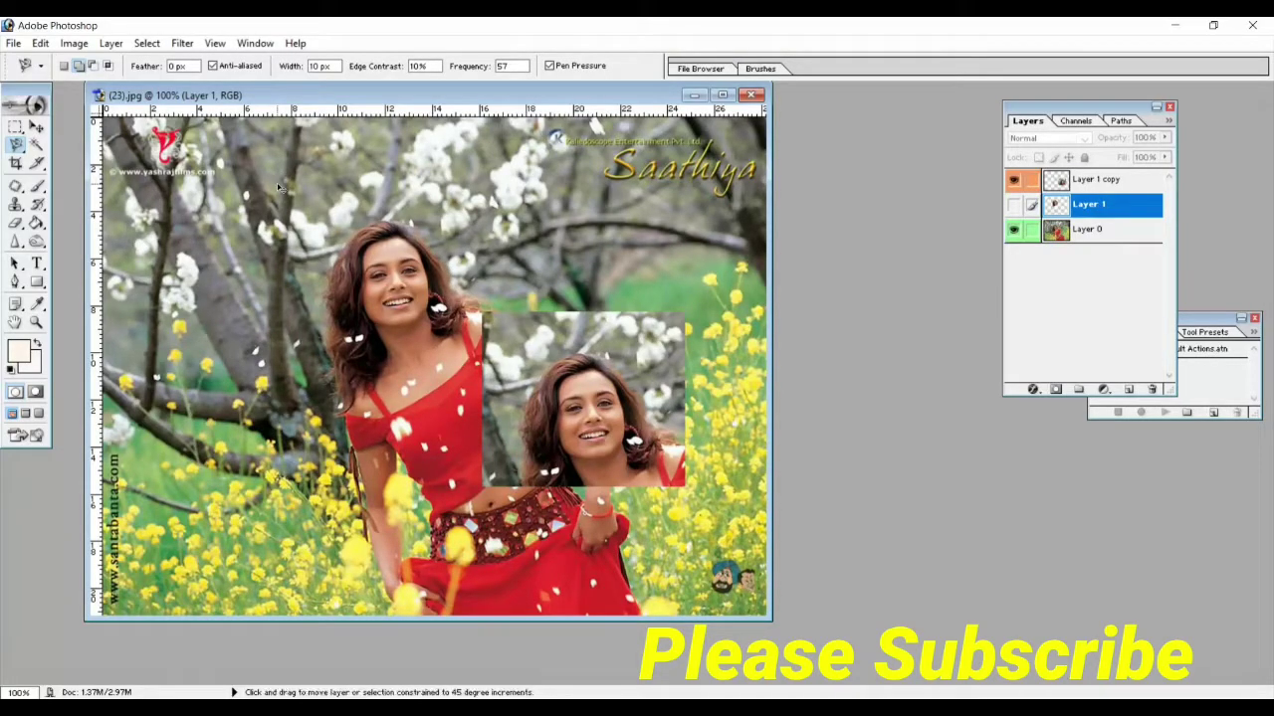
key(ctrl+shift+z)
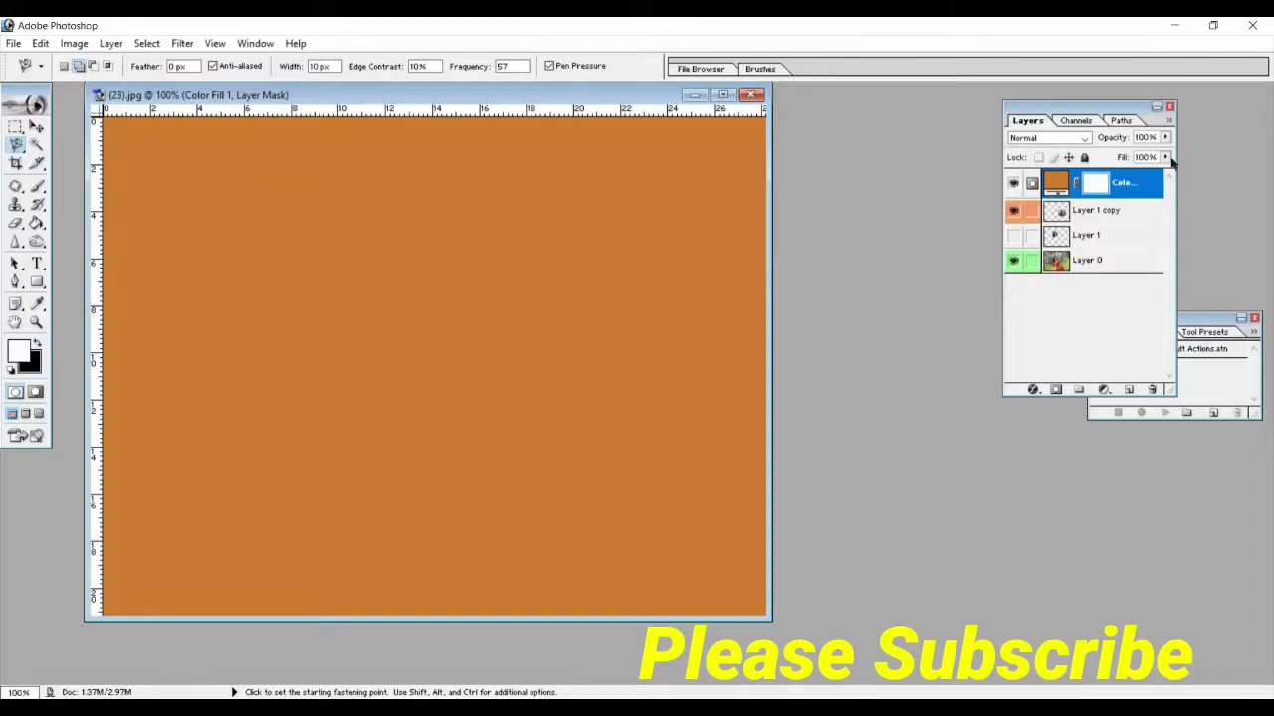
Lower Color Fill 1 to 35% fill and 72% opacity for a faint orange tint
drag(1164, 158, 1112, 179)
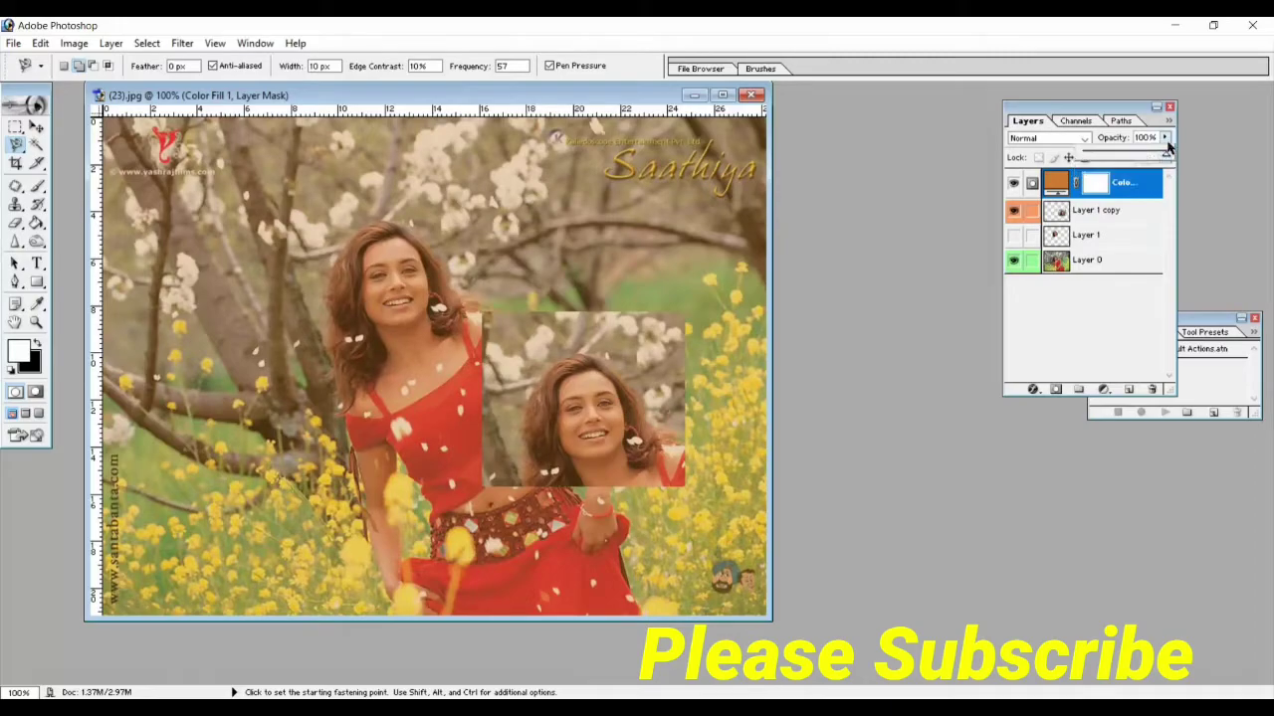
mouse_move(1168, 147)
mouse_down()
mouse_move(1127, 157)
mouse_move(1143, 159)
mouse_up()
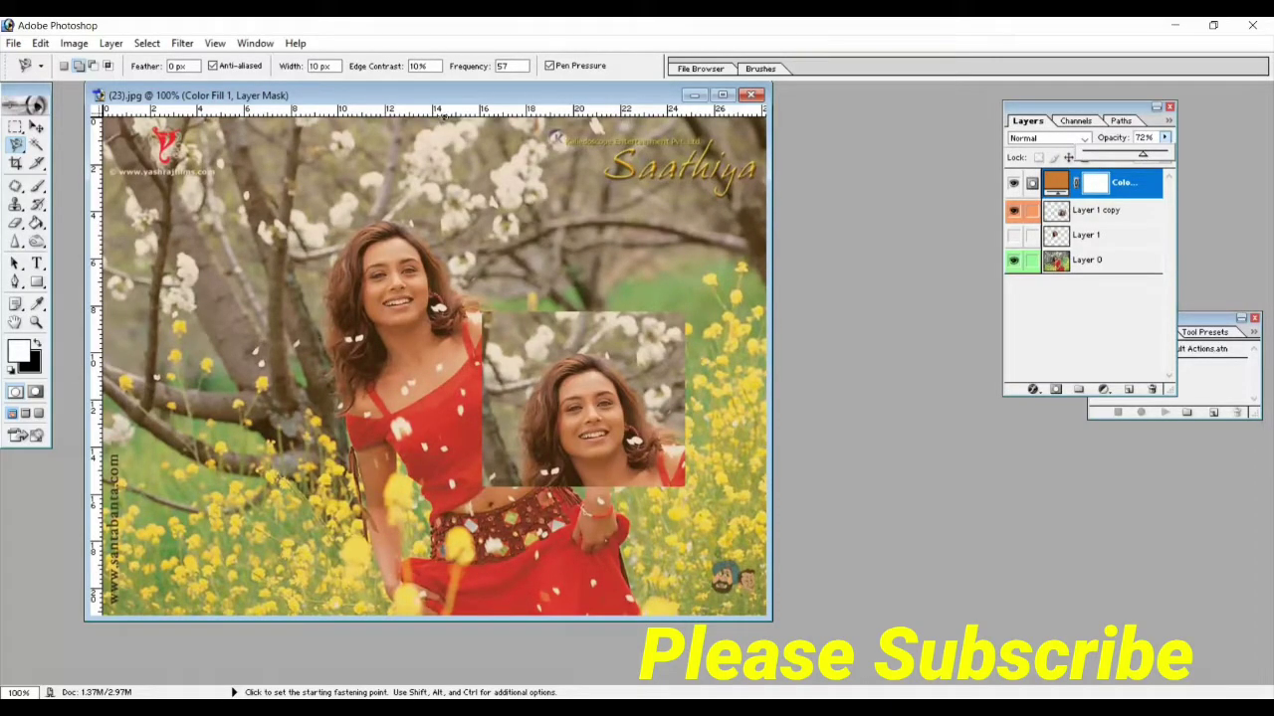
click(123, 46)
click(112, 43)
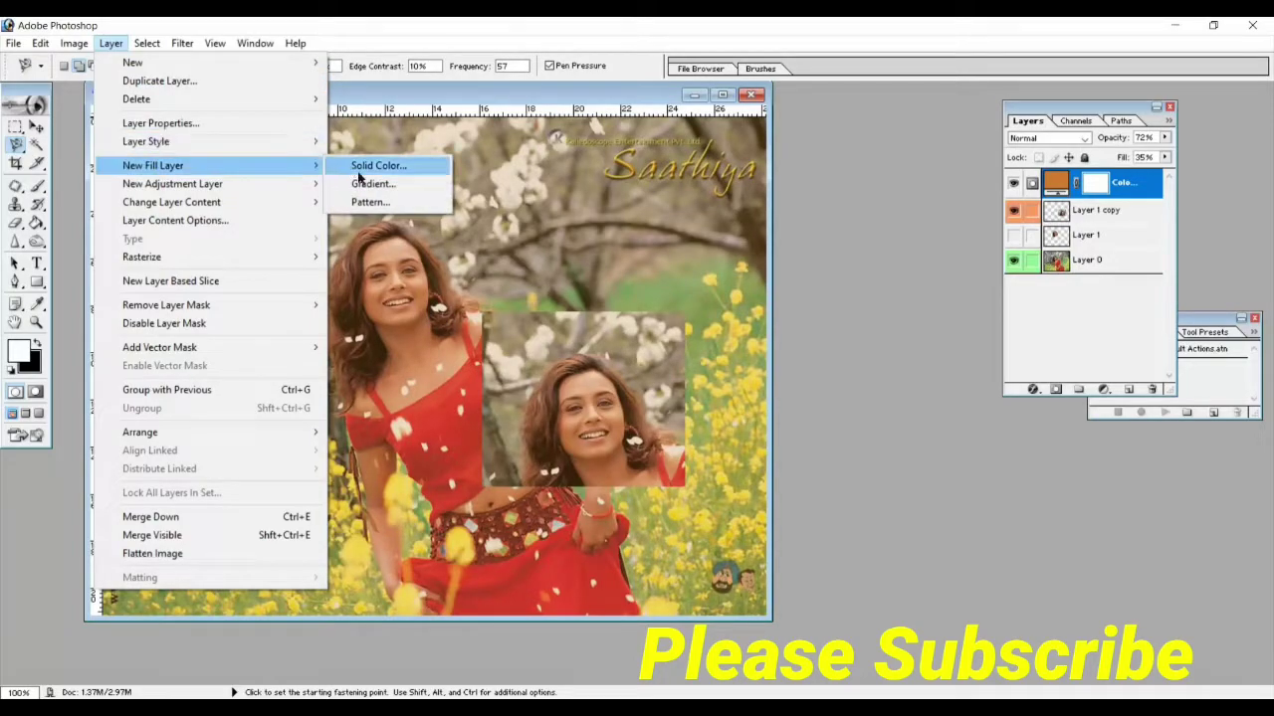
click(370, 184)
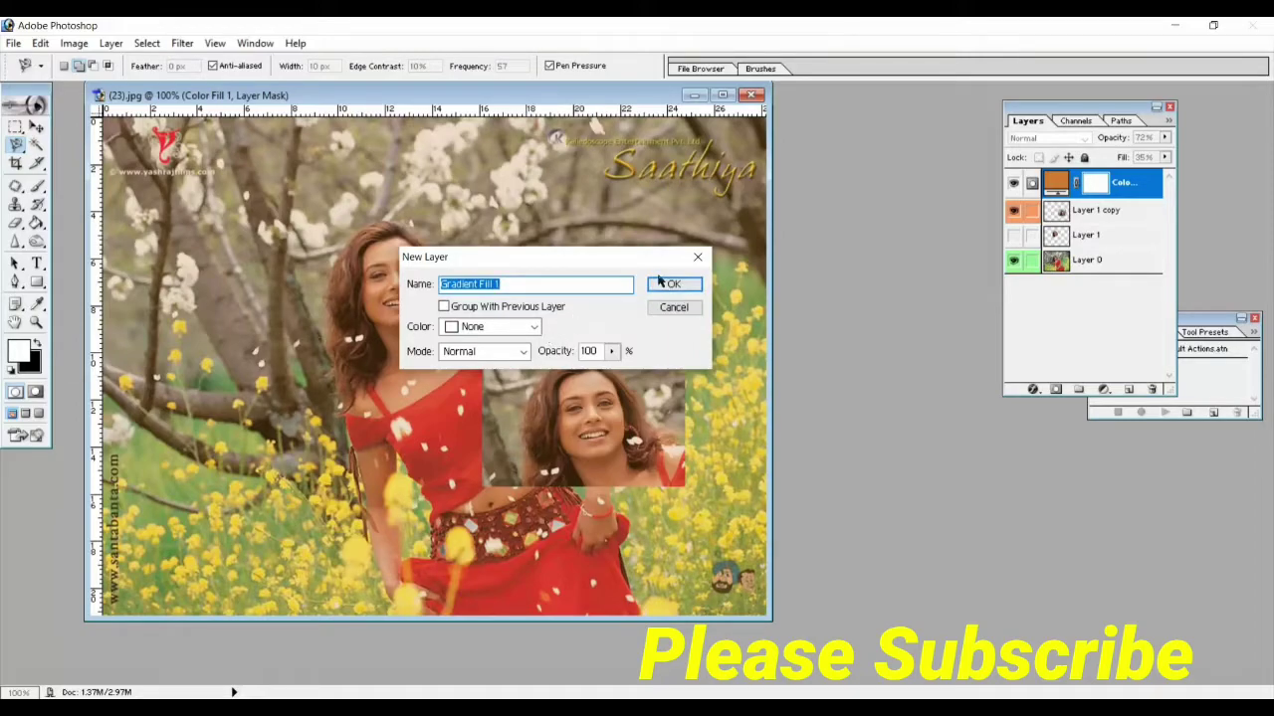
click(670, 285)
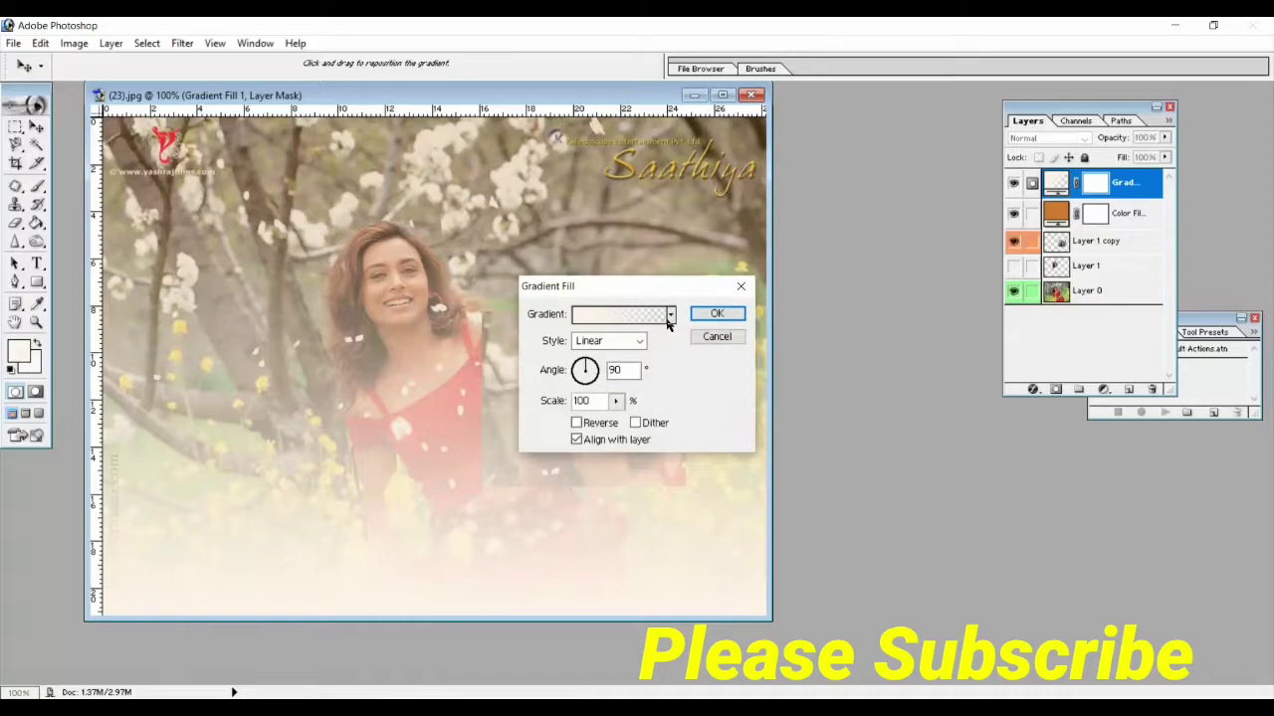
click(670, 315)
click(622, 378)
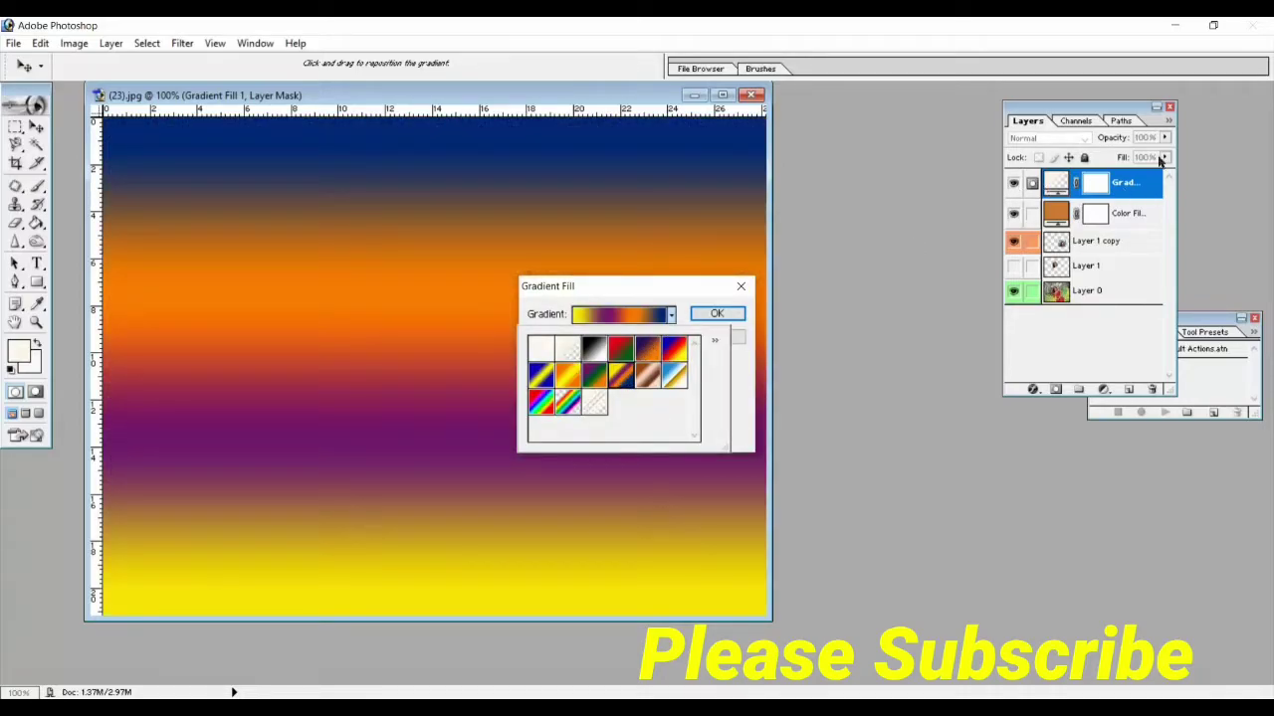
click(567, 376)
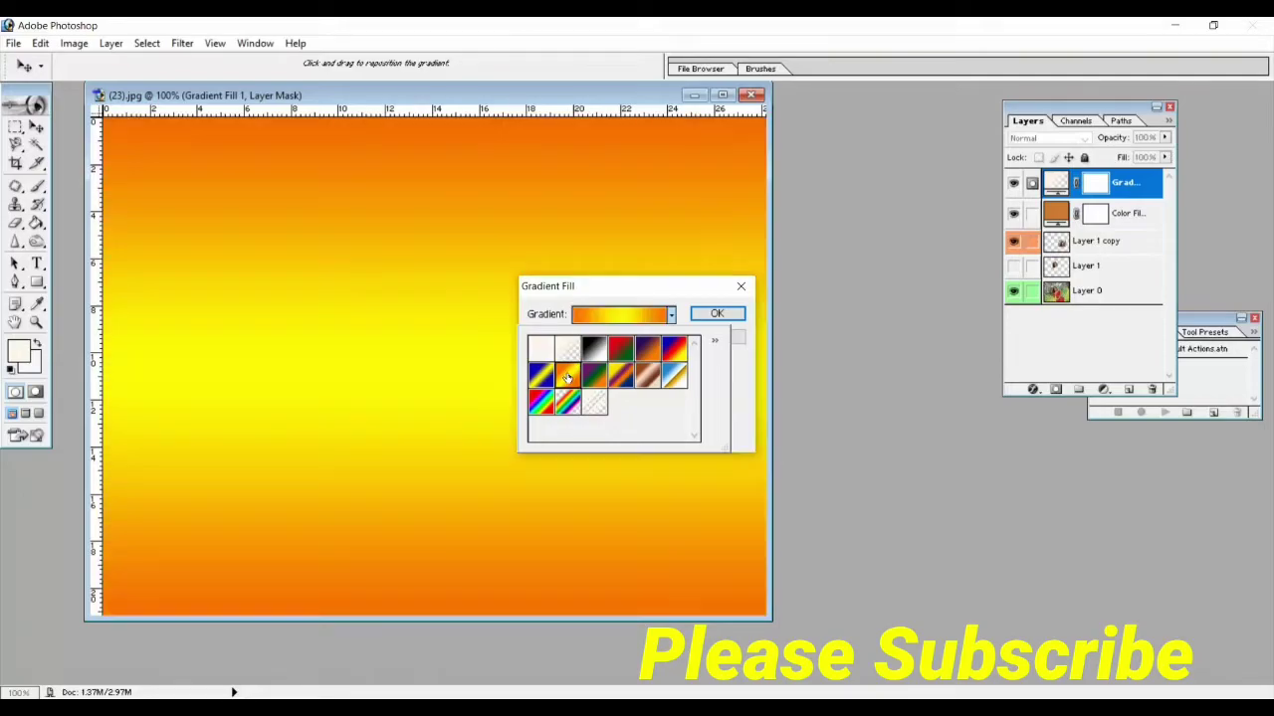
click(740, 286)
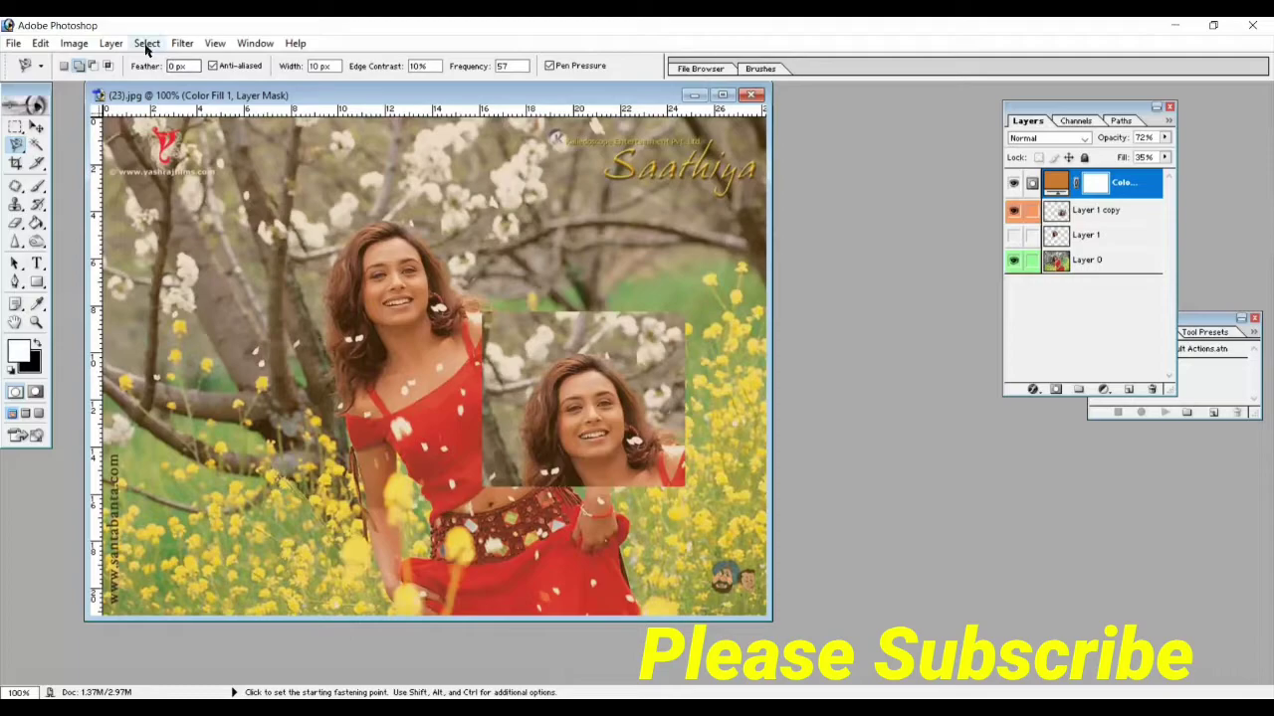
click(110, 43)
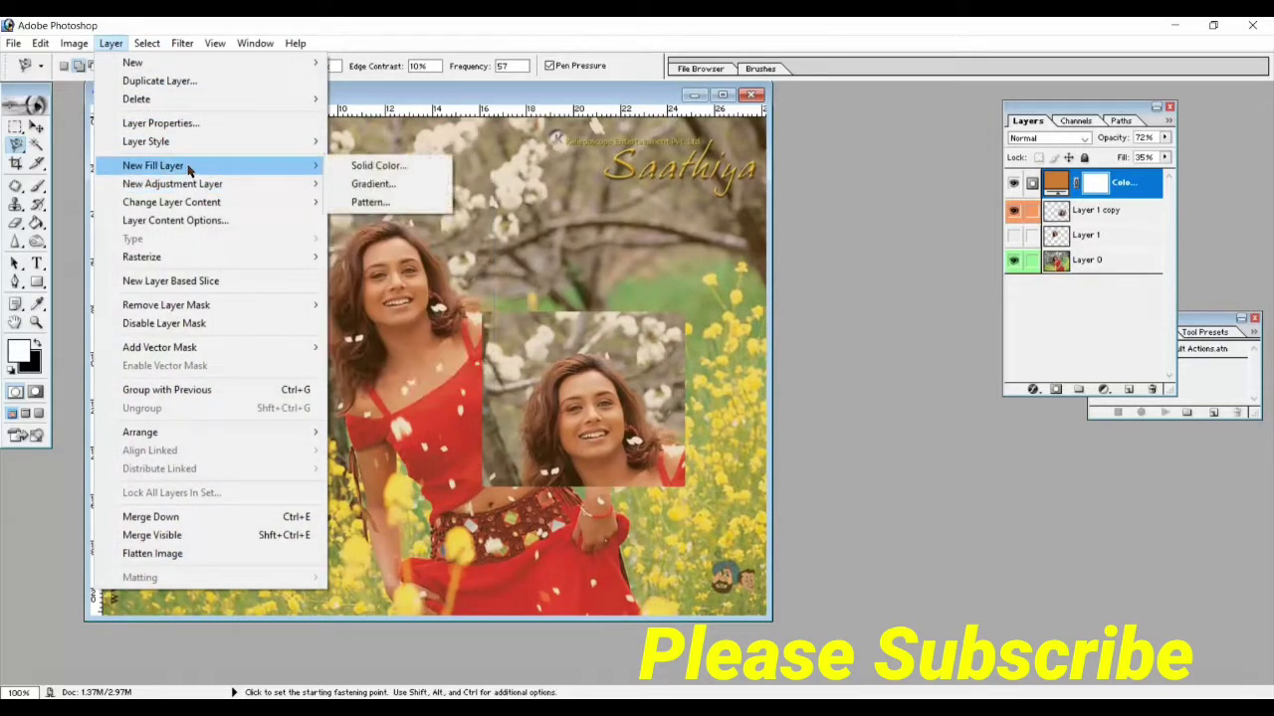
mouse_move(154, 165)
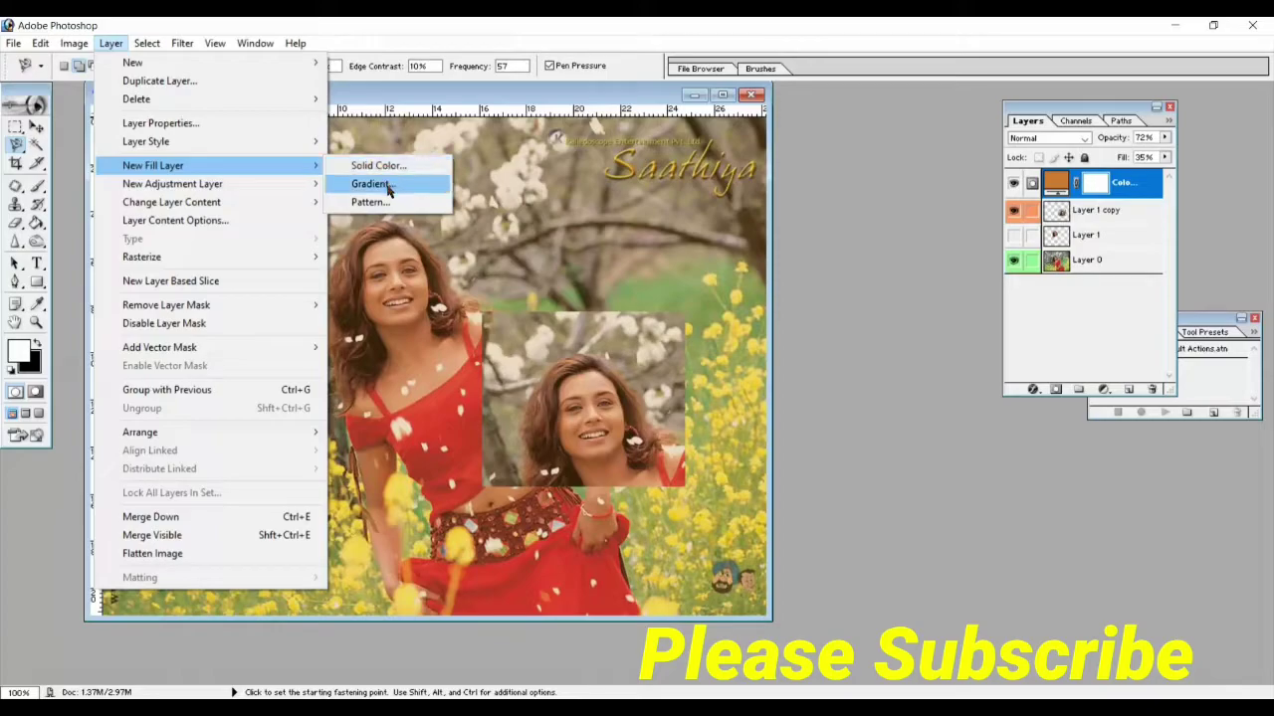
click(374, 184)
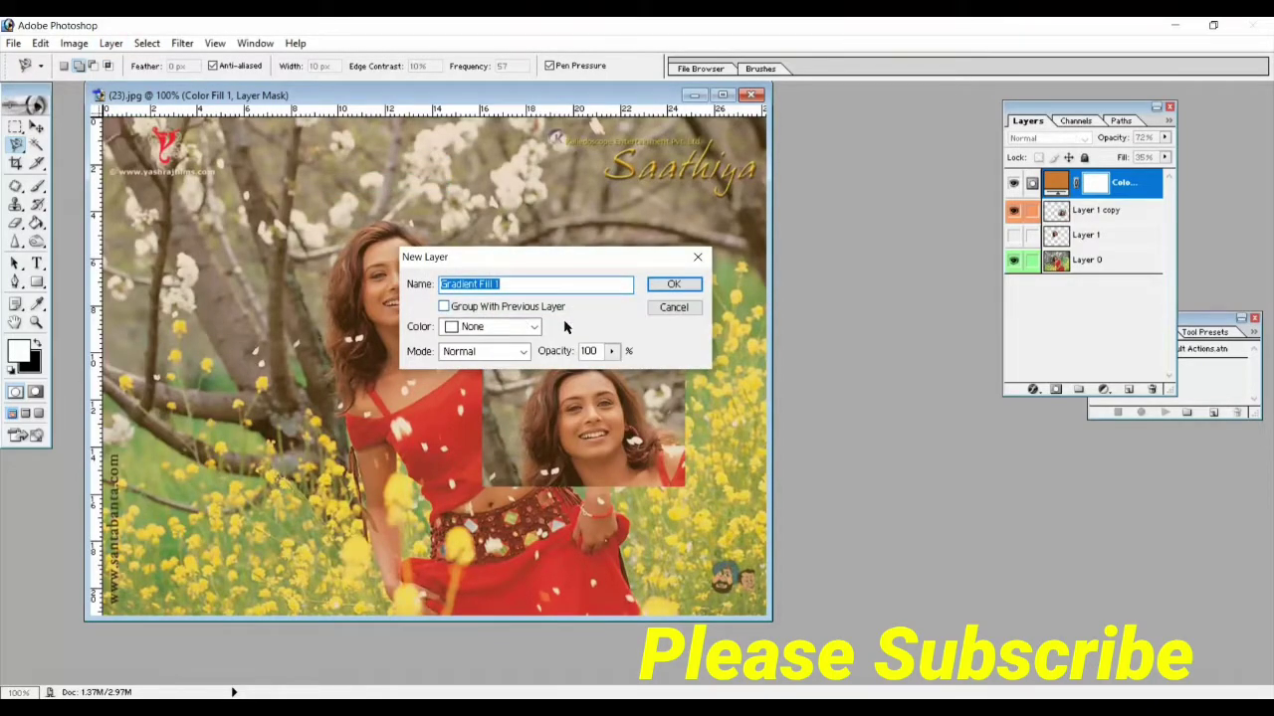
click(611, 350)
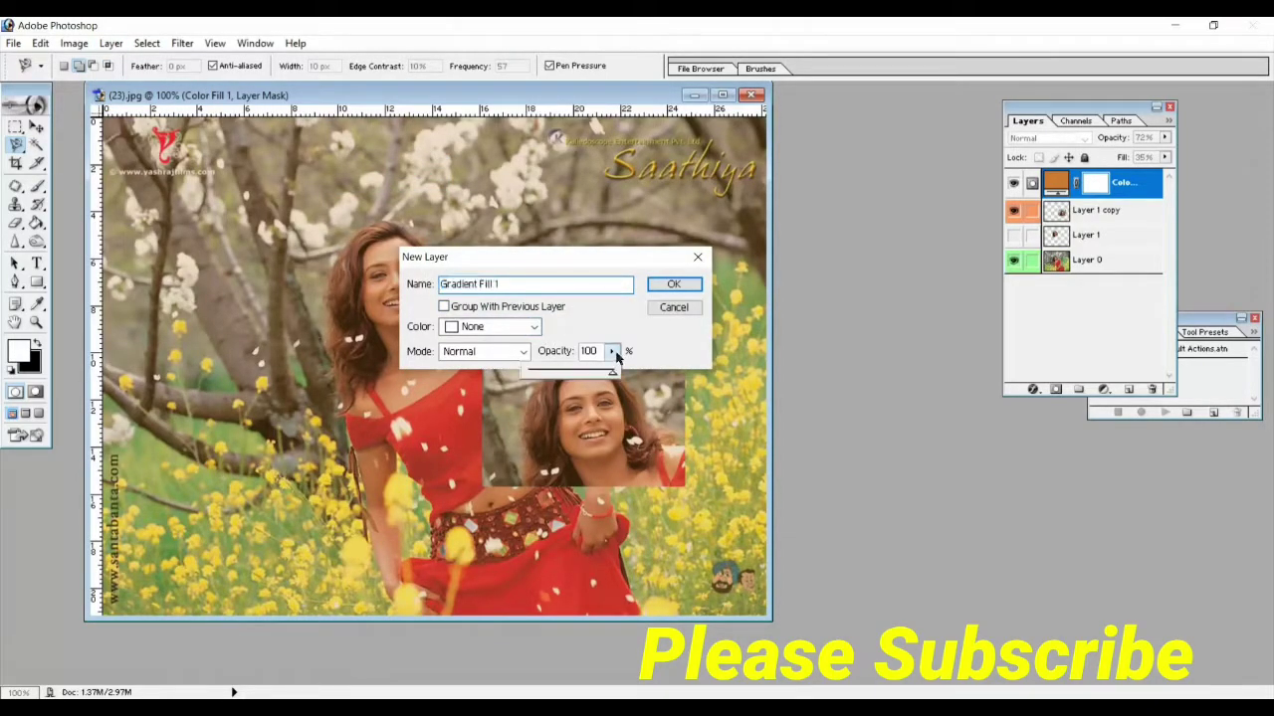
click(559, 374)
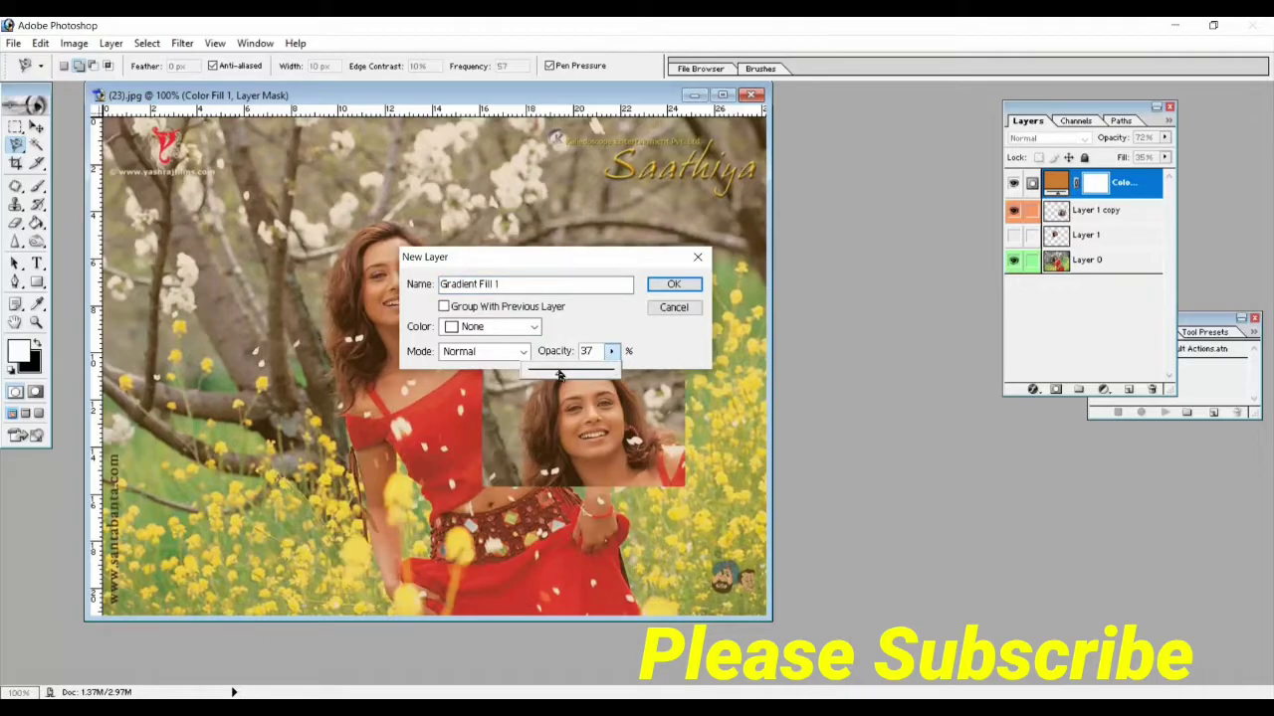
click(674, 285)
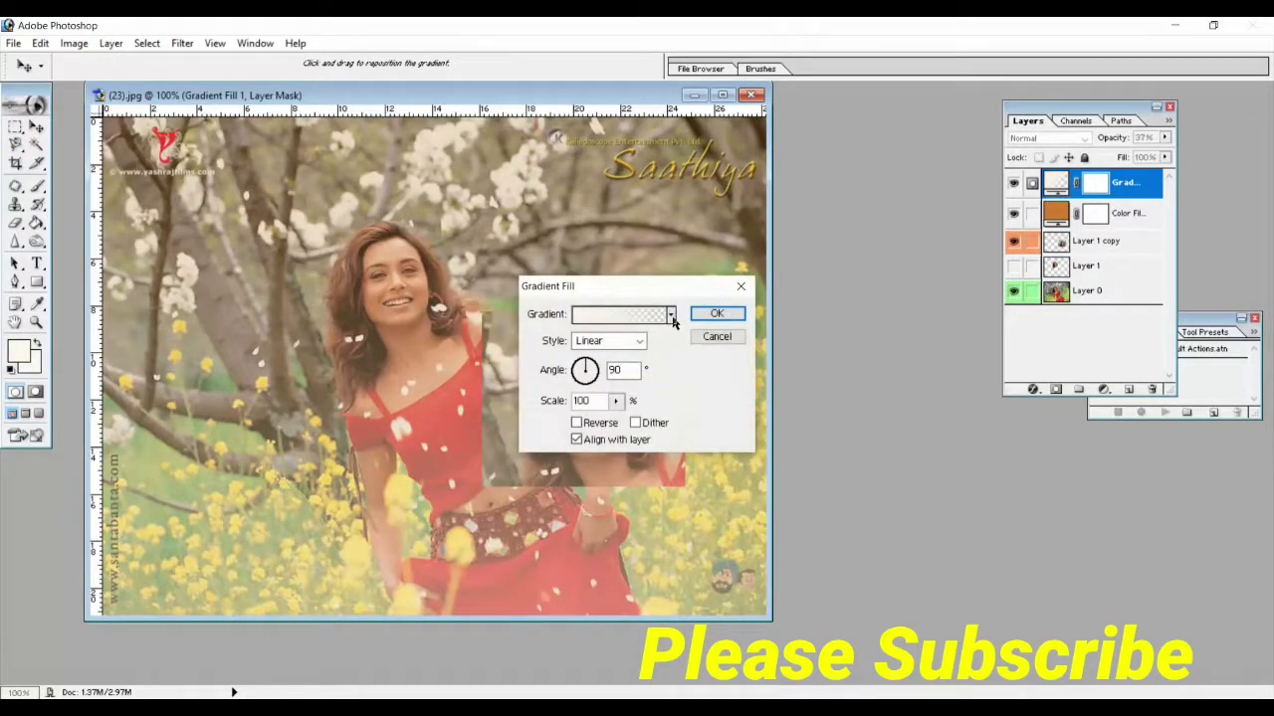
click(671, 314)
click(622, 374)
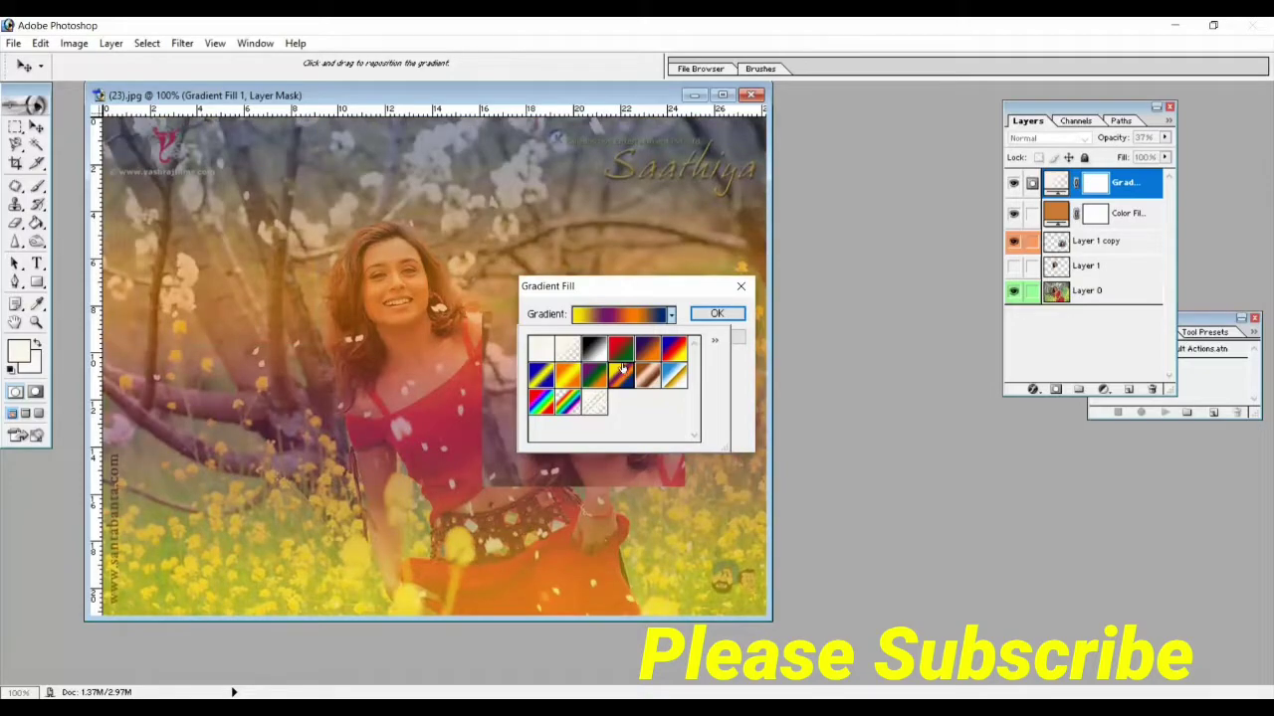
click(644, 350)
click(674, 349)
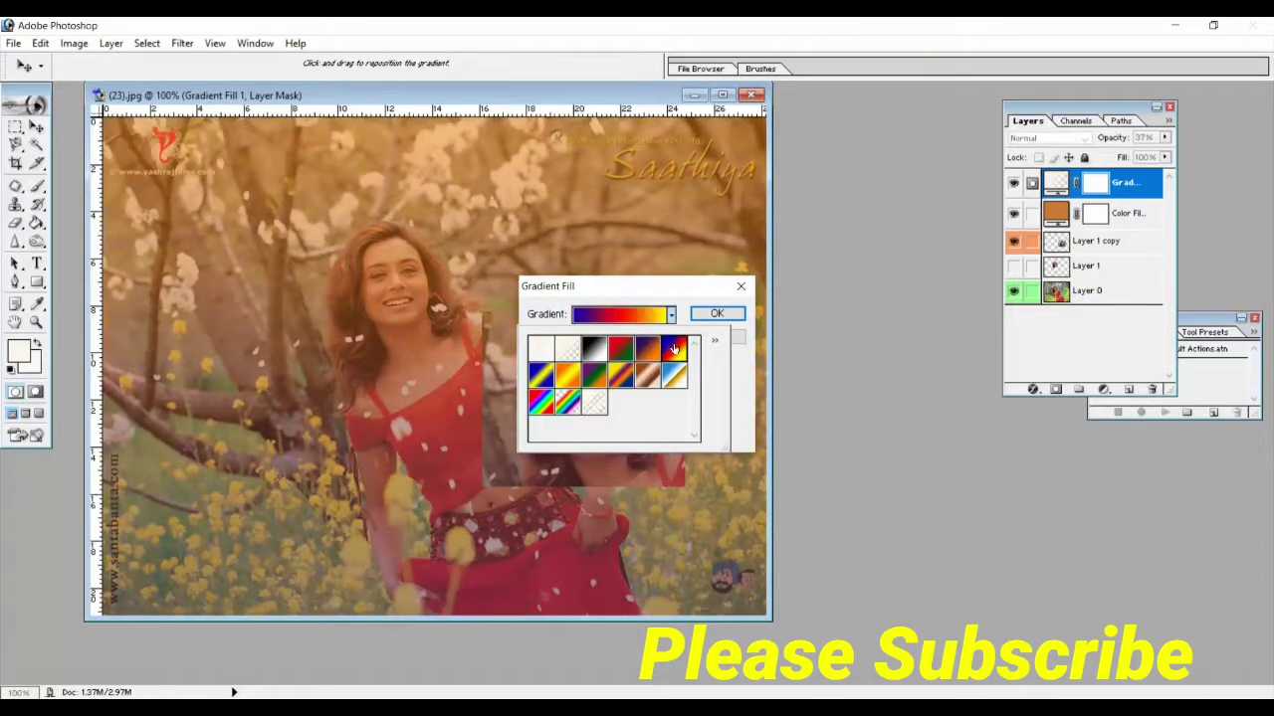
click(674, 374)
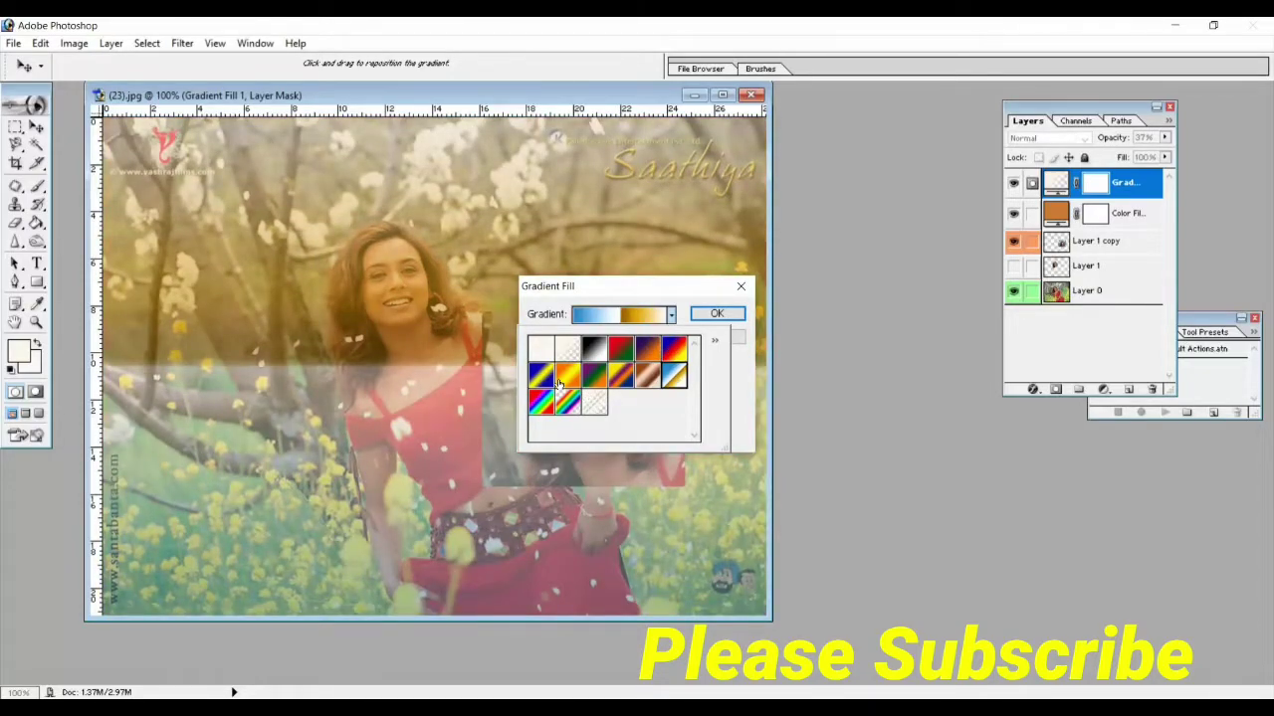
click(559, 383)
click(543, 402)
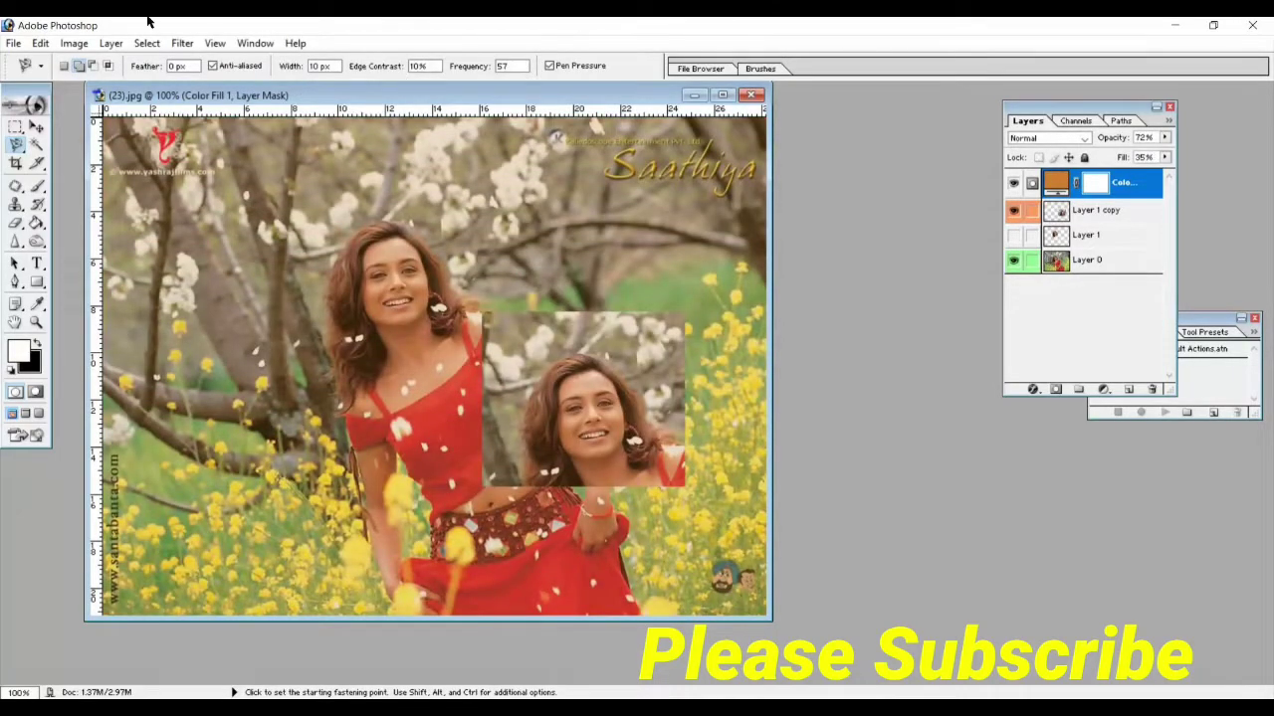
click(111, 44)
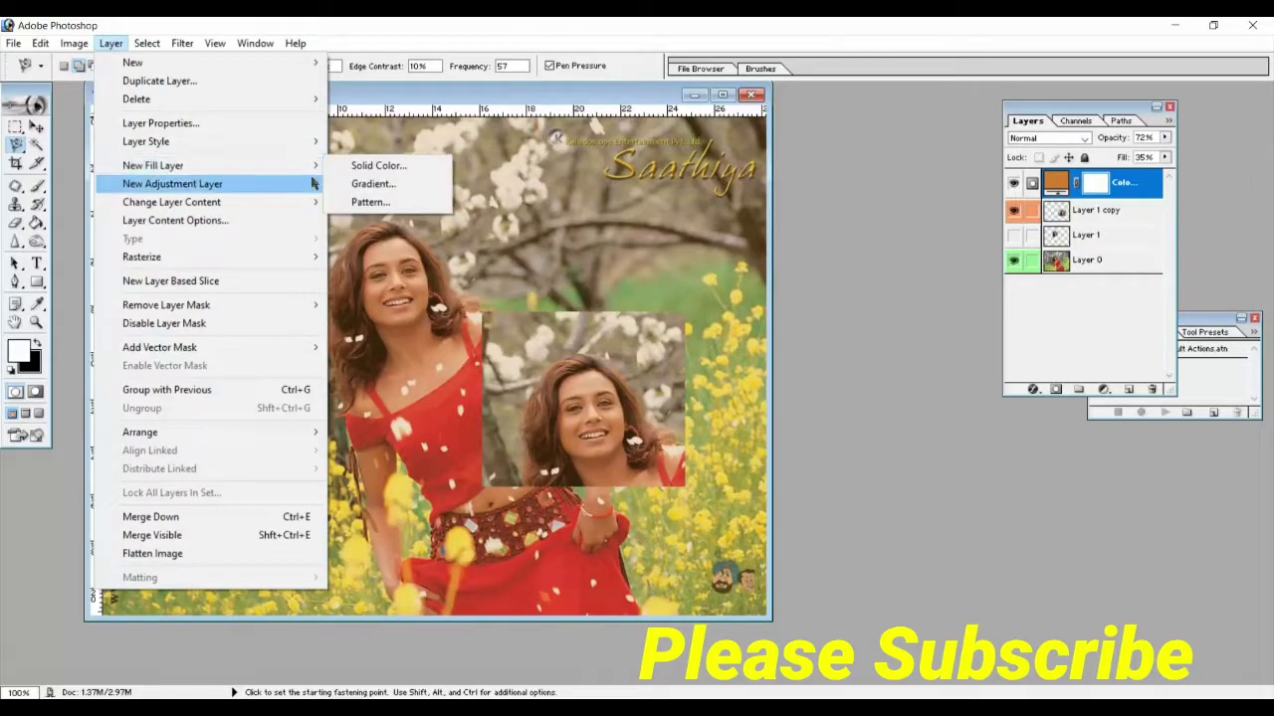
click(365, 204)
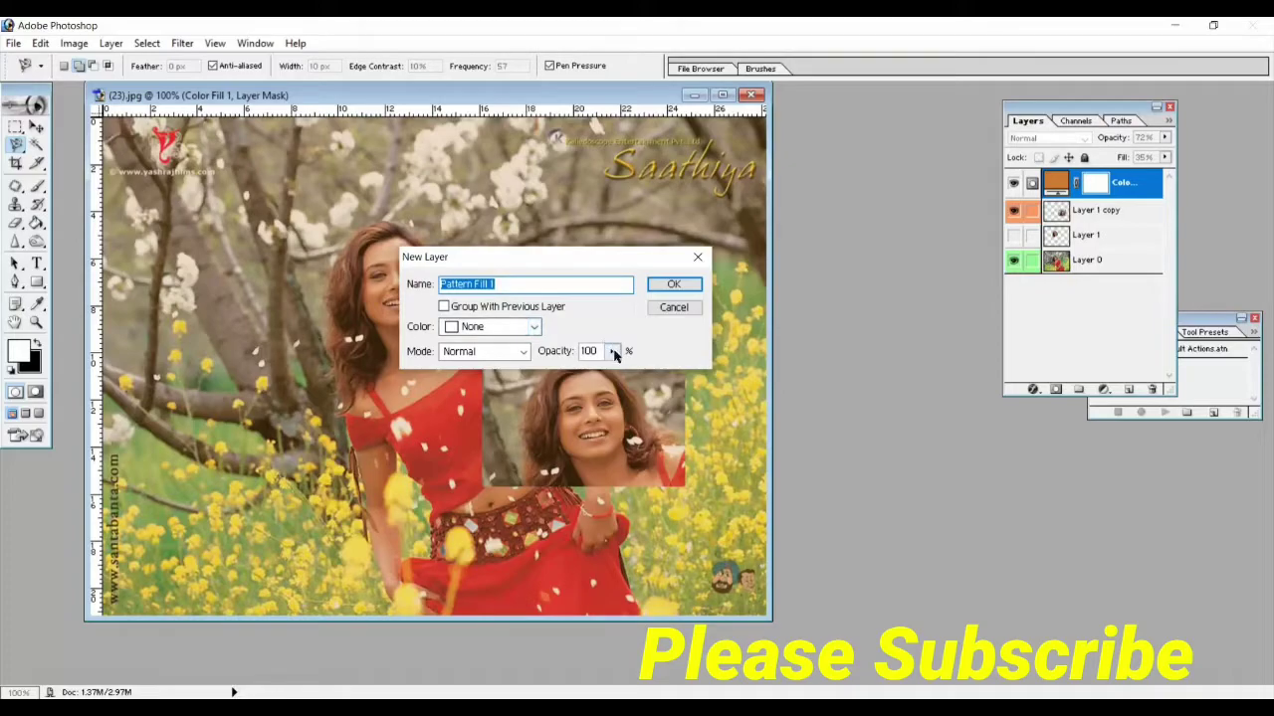
drag(614, 353, 557, 375)
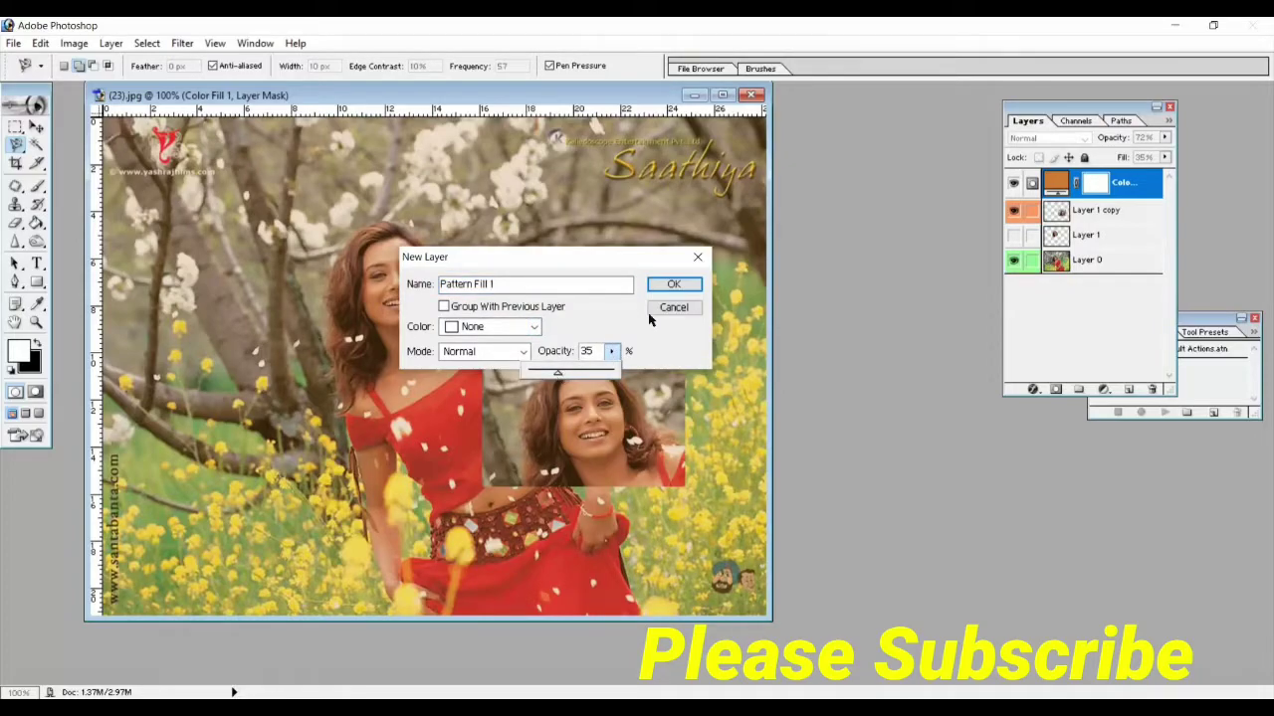
click(671, 284)
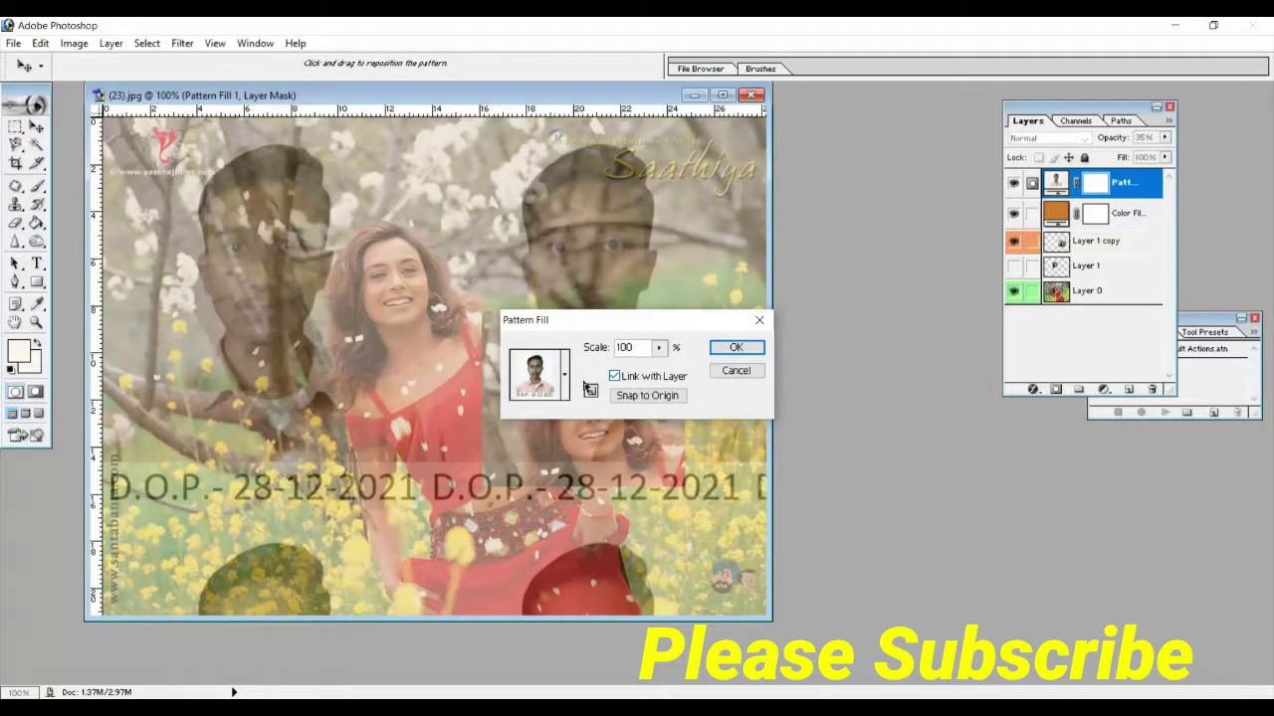
click(565, 375)
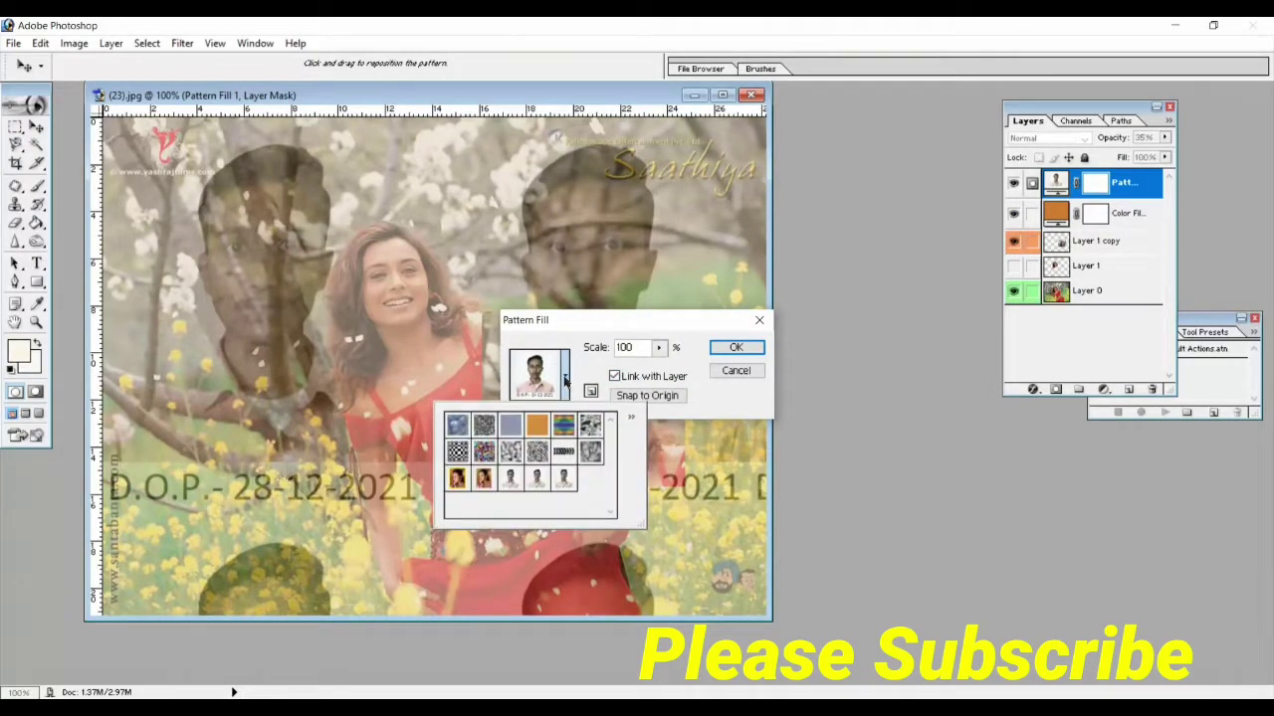
click(589, 452)
click(571, 391)
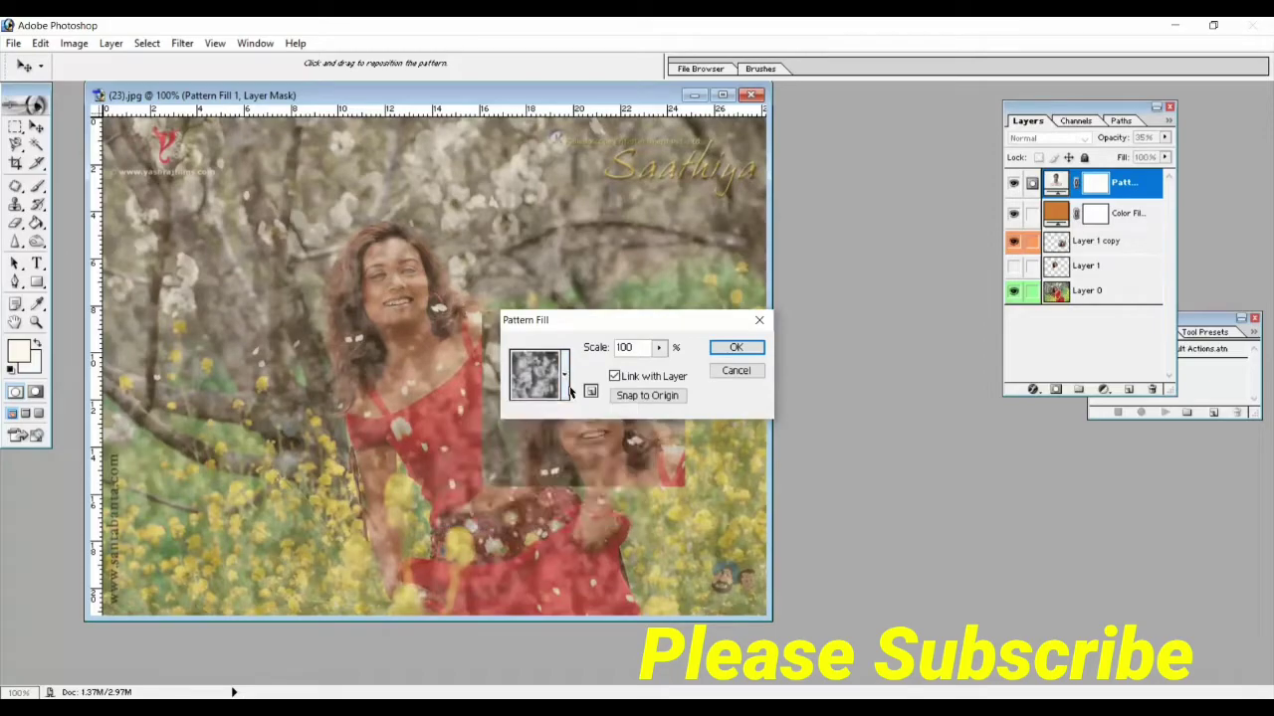
click(564, 377)
click(484, 452)
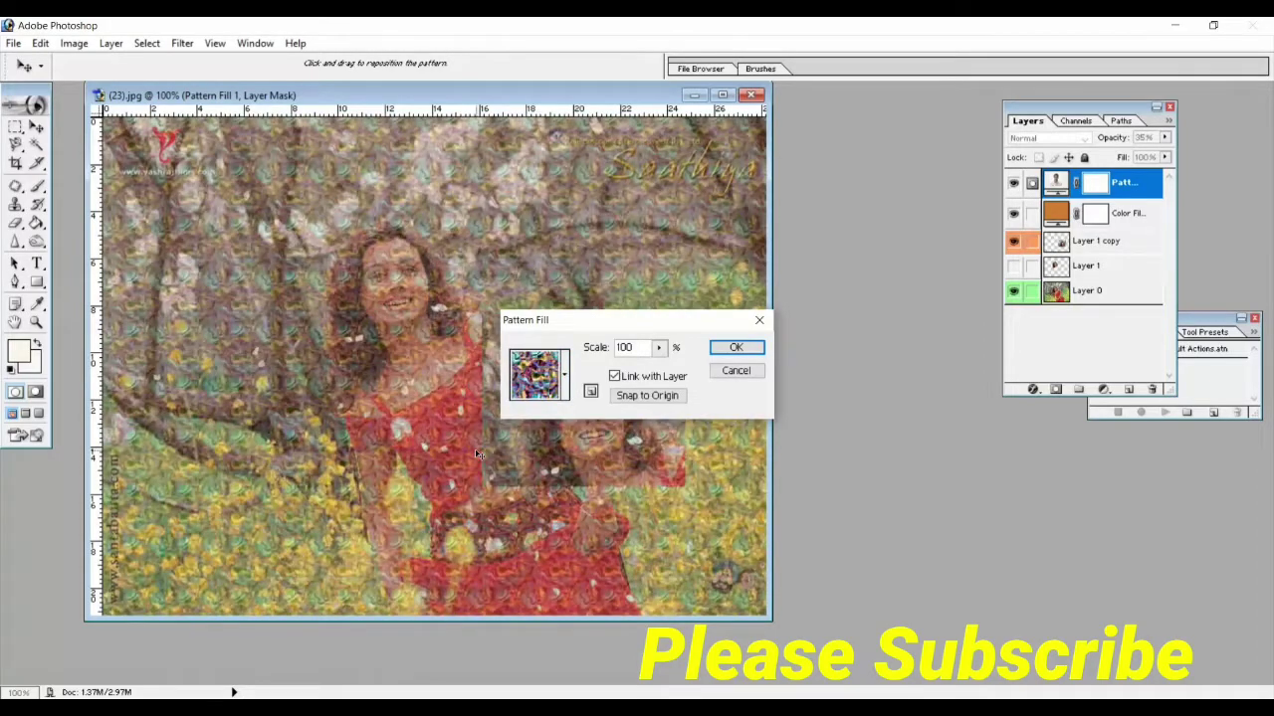
click(564, 378)
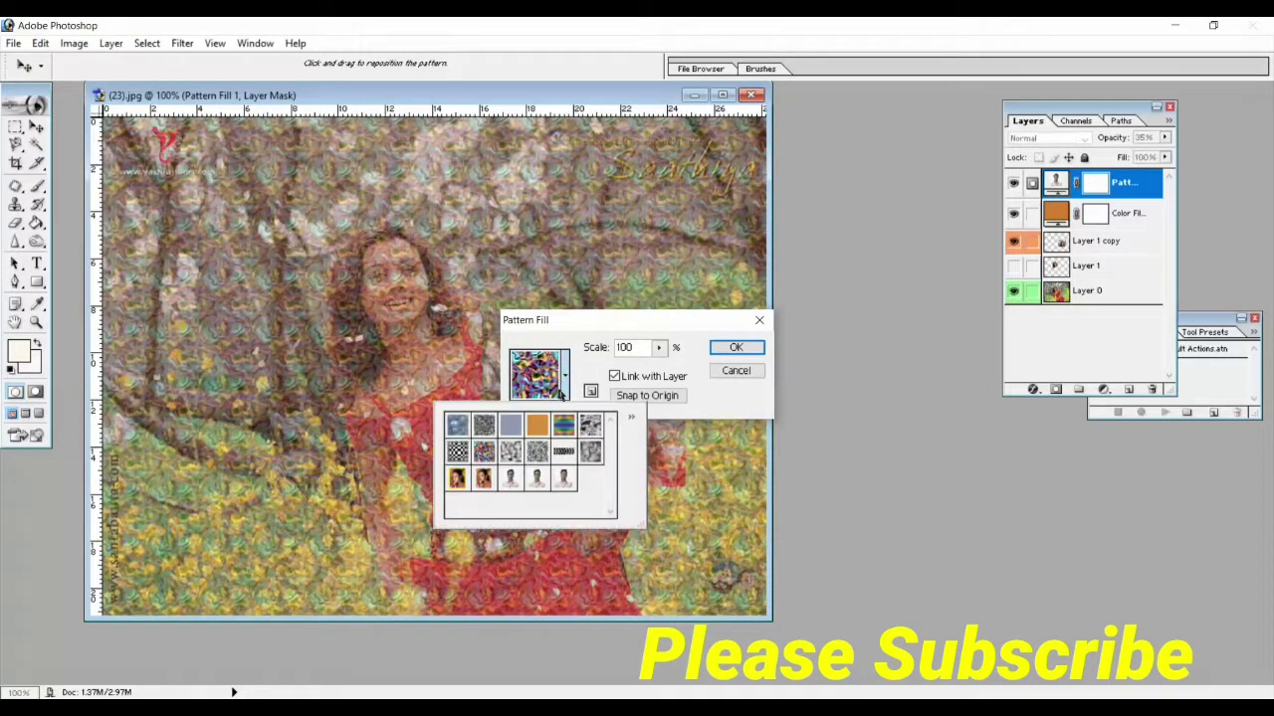
click(456, 426)
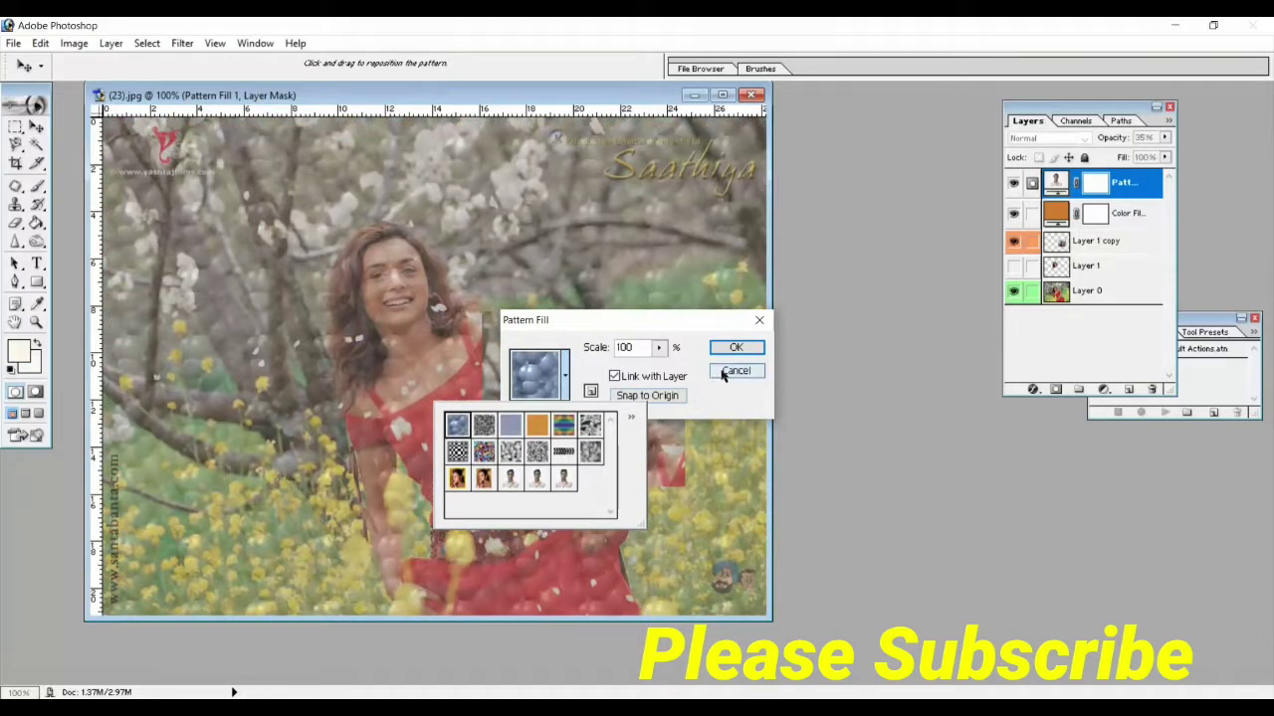
click(735, 370)
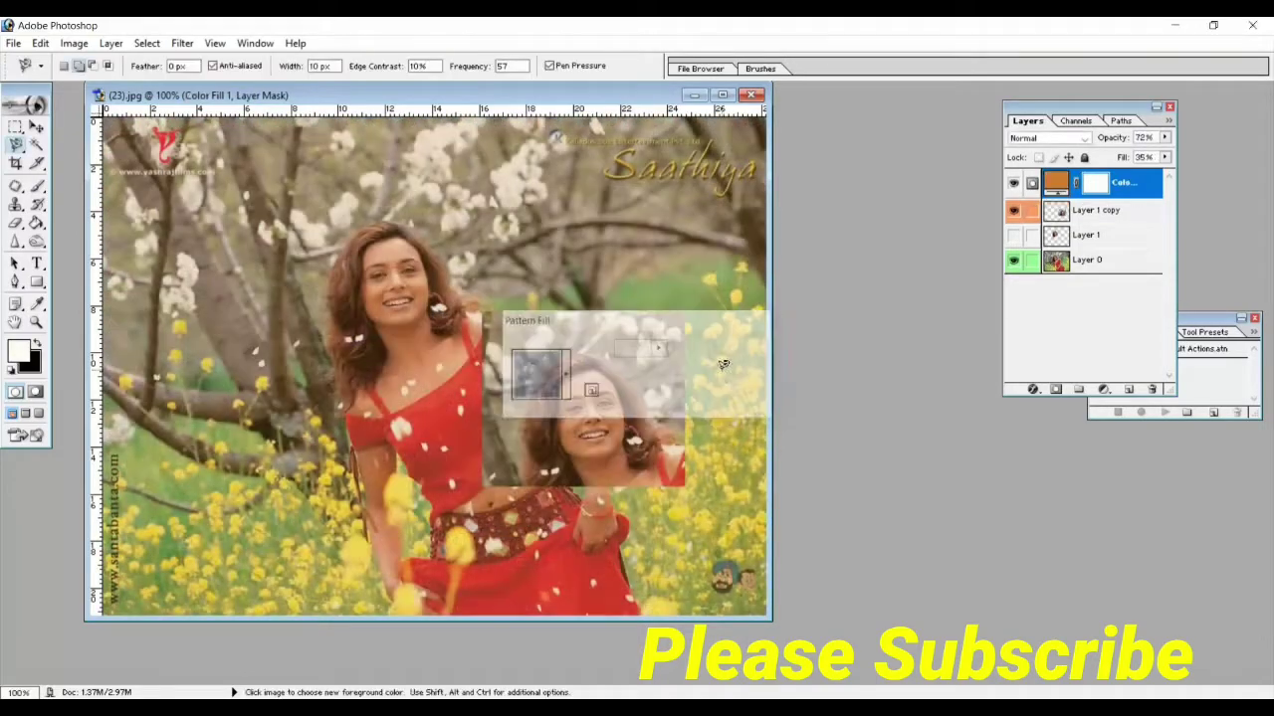
Try changing Color Fill 1 to a gradient fill, then cancel to keep the orange
click(116, 45)
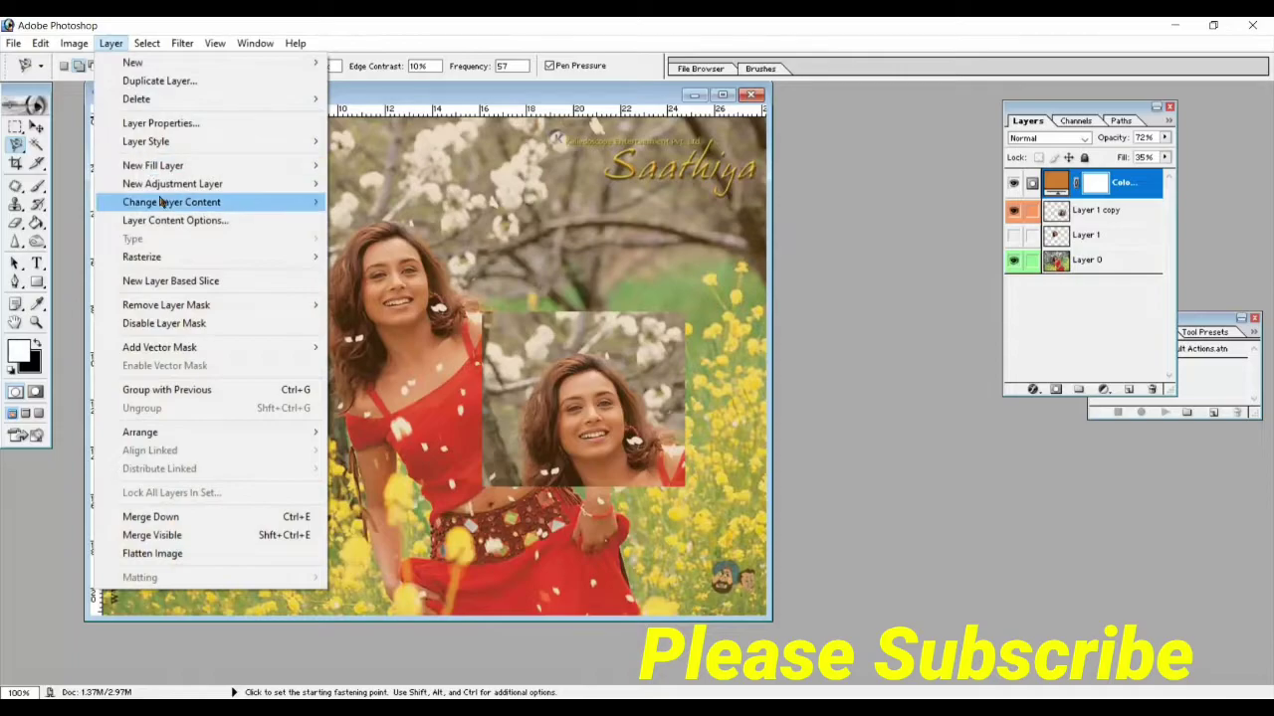
mouse_move(171, 202)
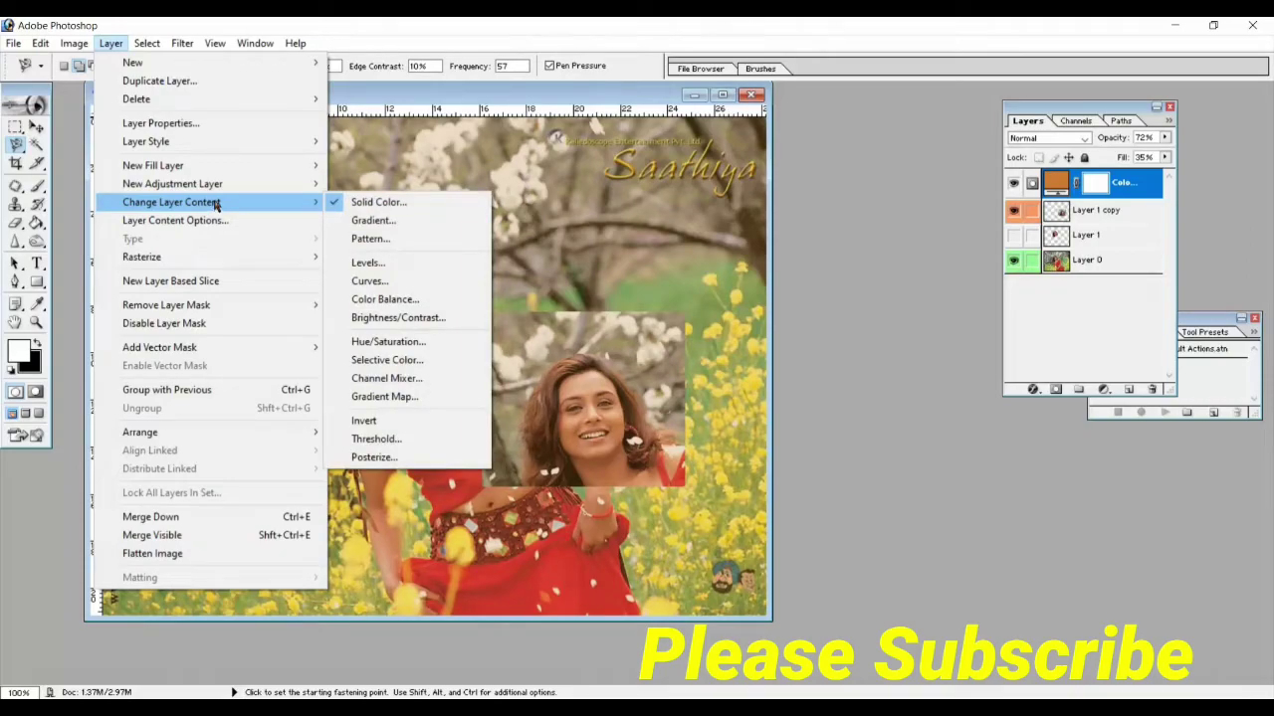
click(360, 226)
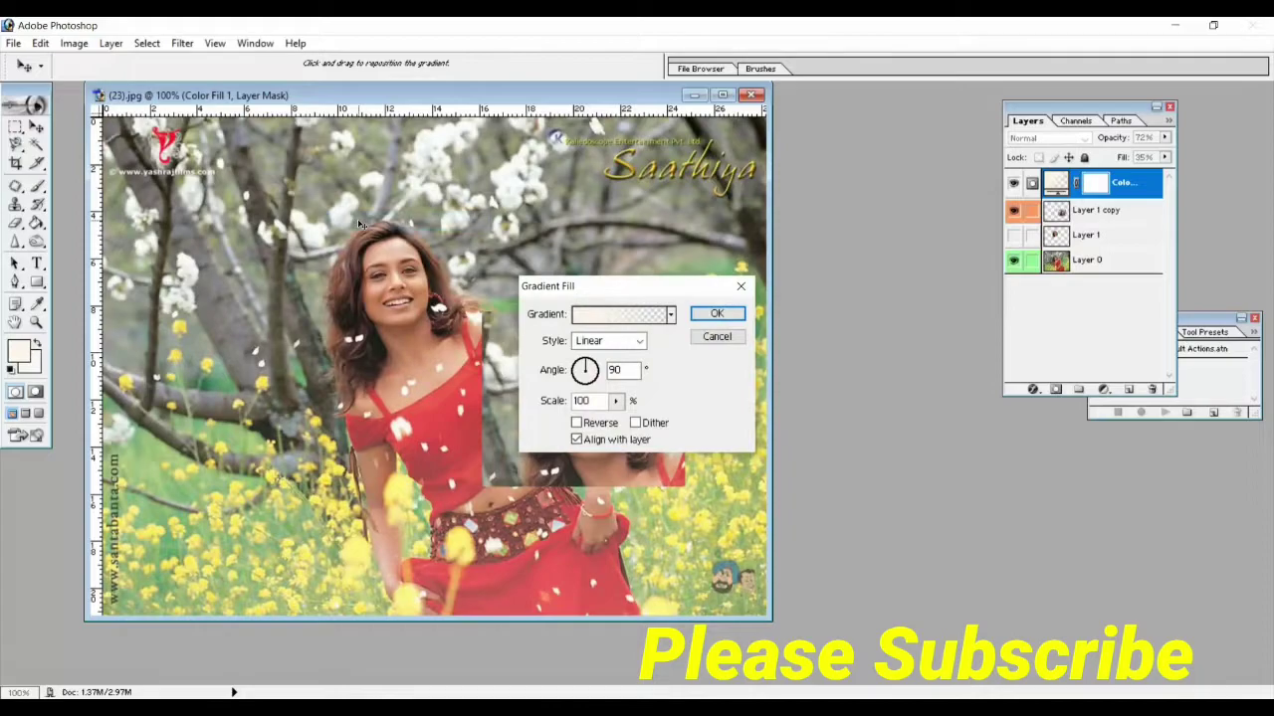
click(713, 344)
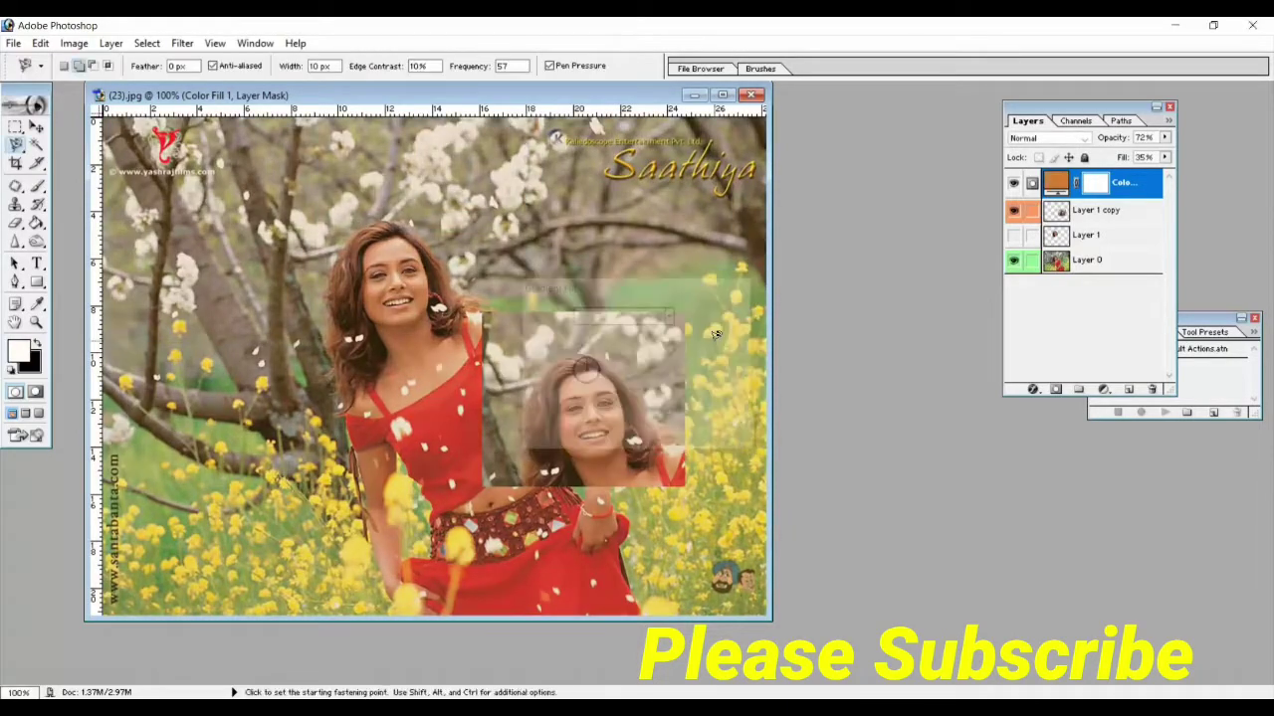
Recolour Color Fill 1 to the muted brown AB825F through Layer Content Options
click(111, 44)
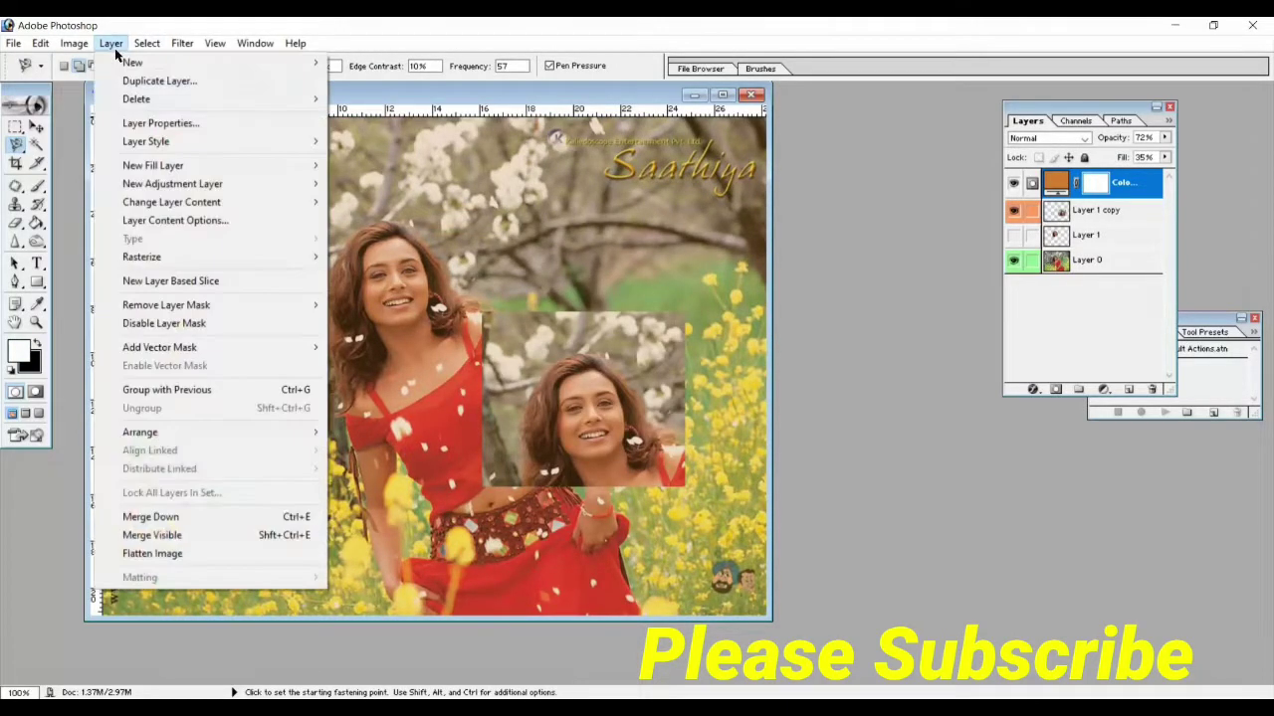
click(184, 221)
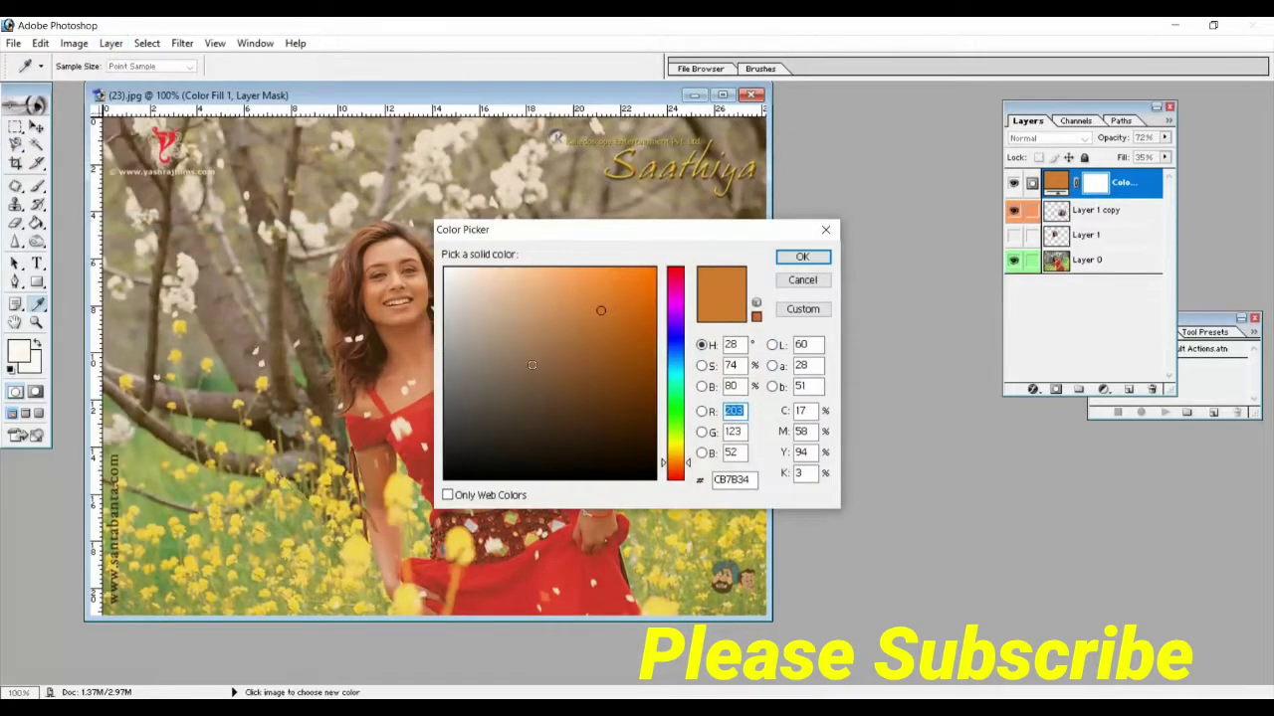
click(802, 258)
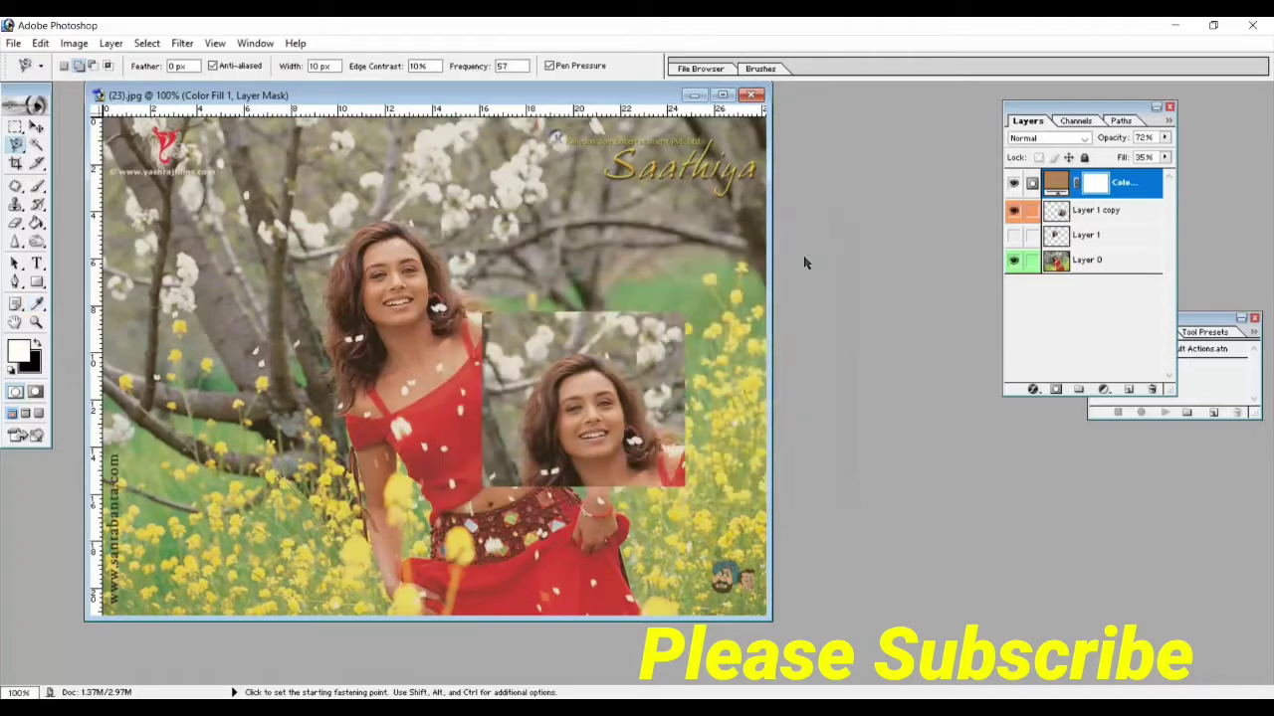
click(111, 44)
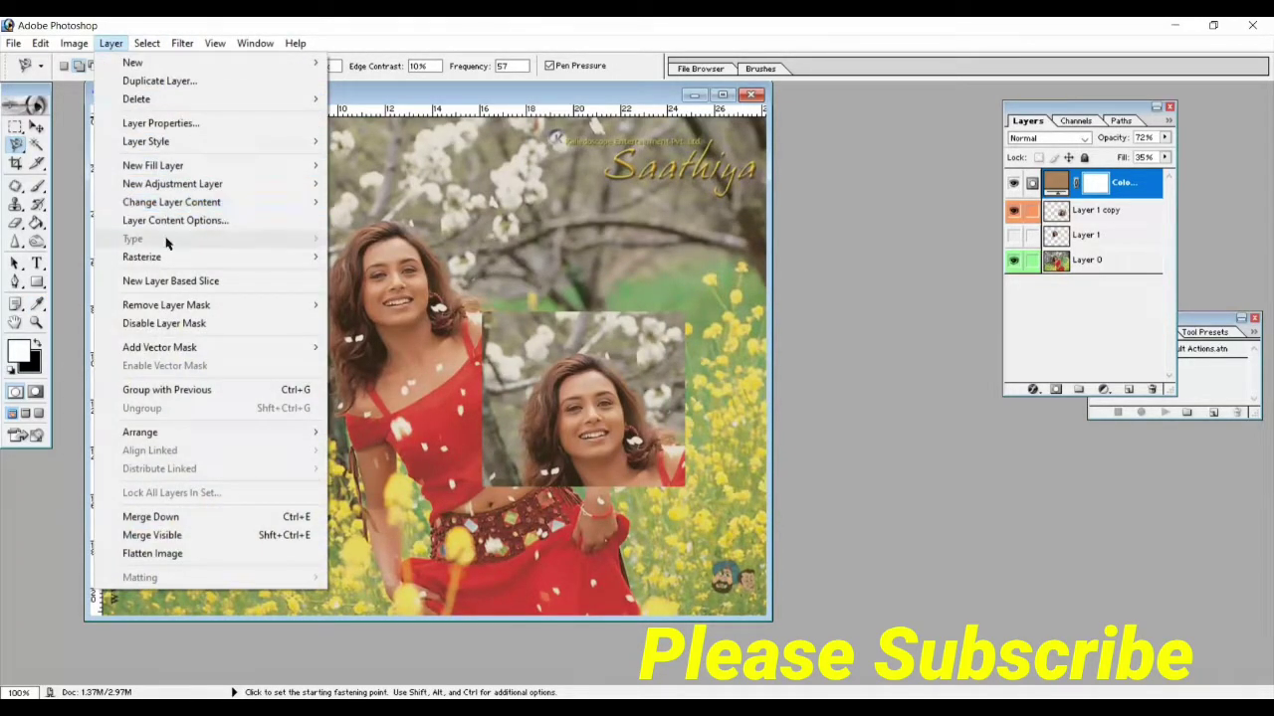
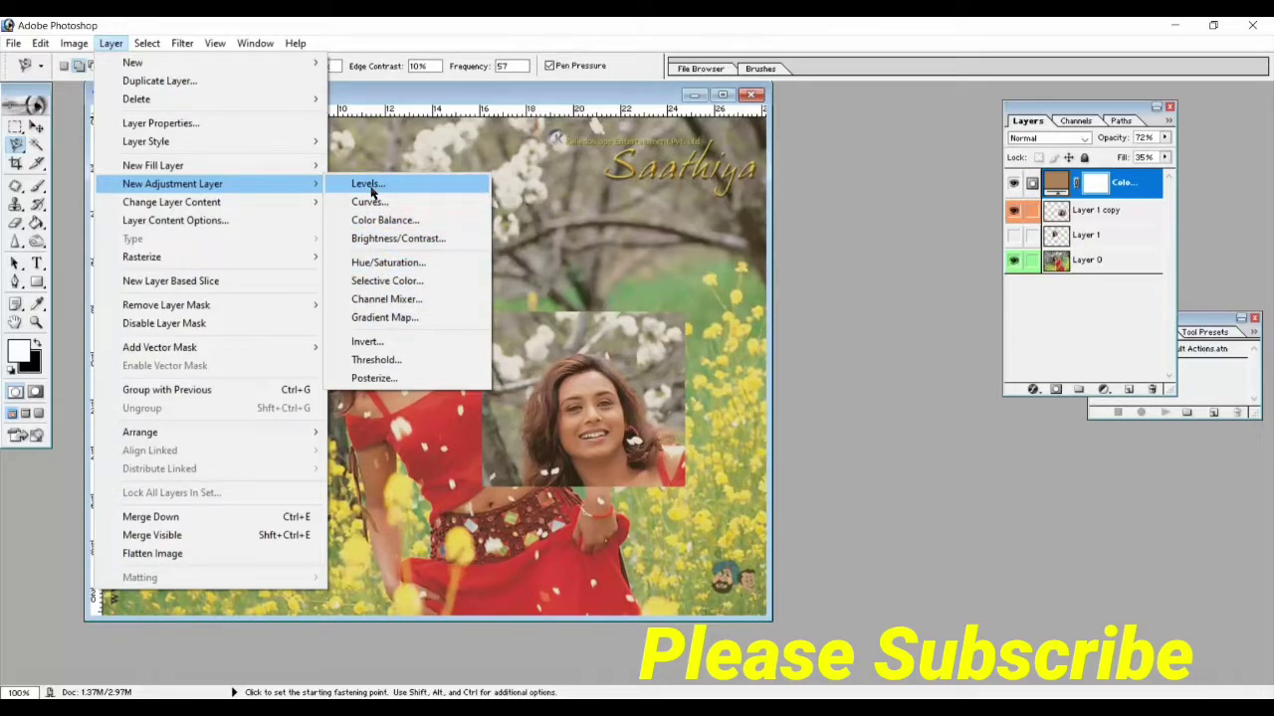
Create a new Hue/Saturation adjustment layer over the composite
click(386, 263)
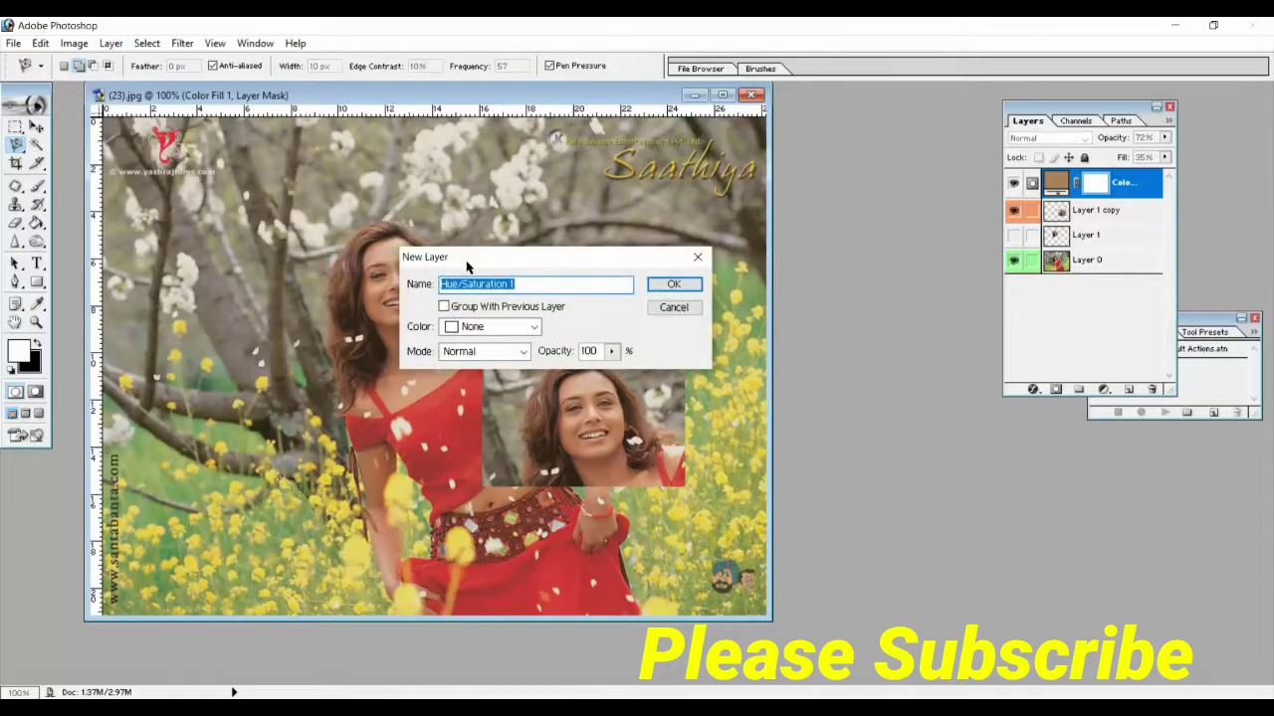
drag(480, 266, 539, 112)
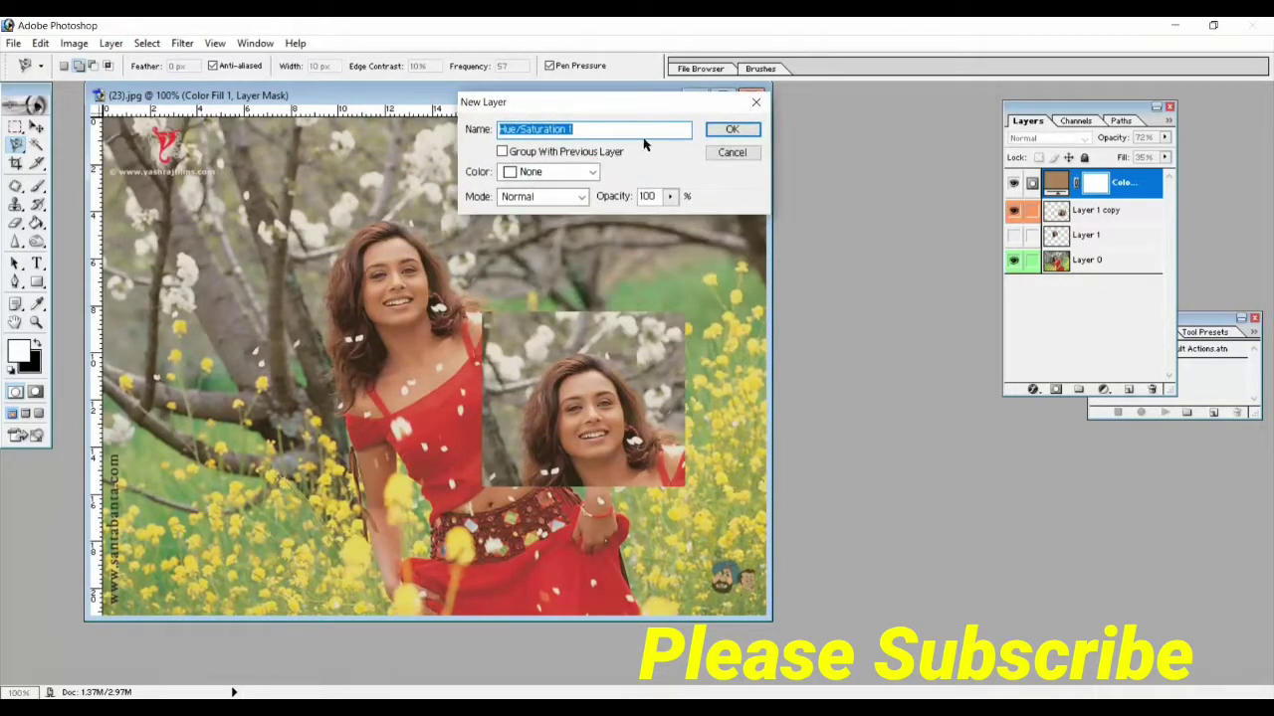
click(744, 130)
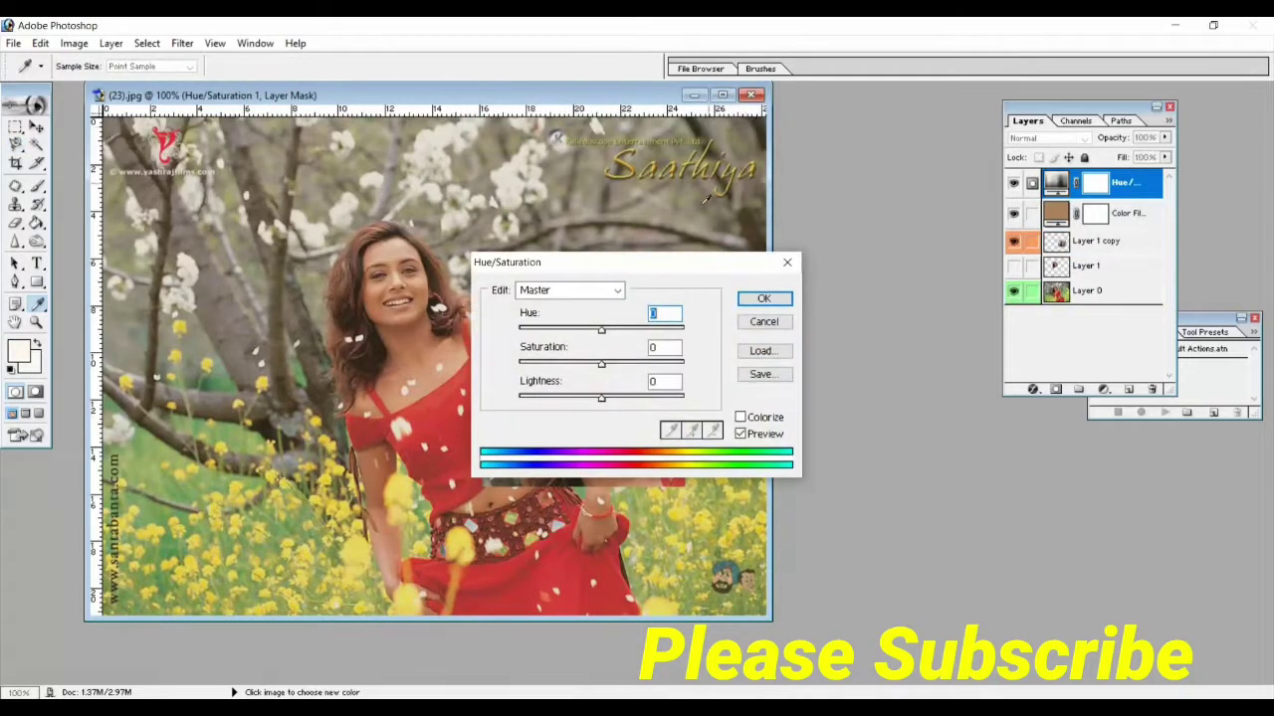
drag(664, 274, 770, 95)
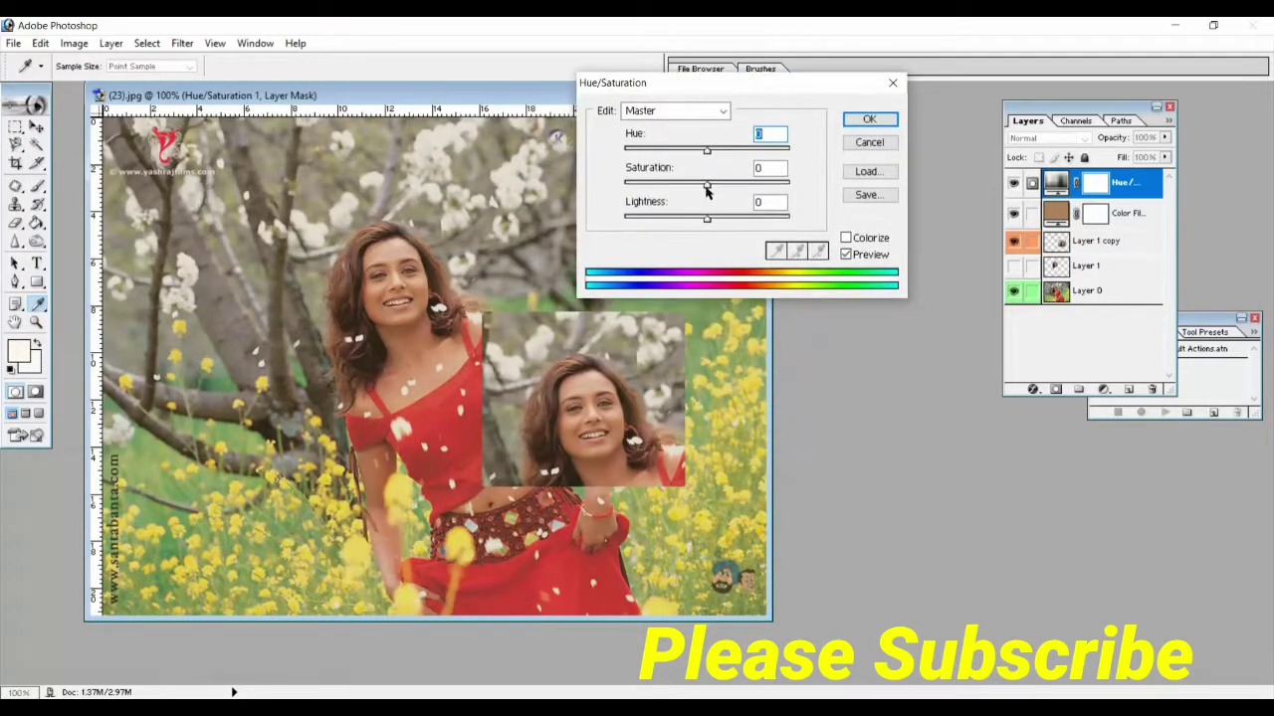
Try Lightness values between -46 and +43, settling on about +23
click(671, 221)
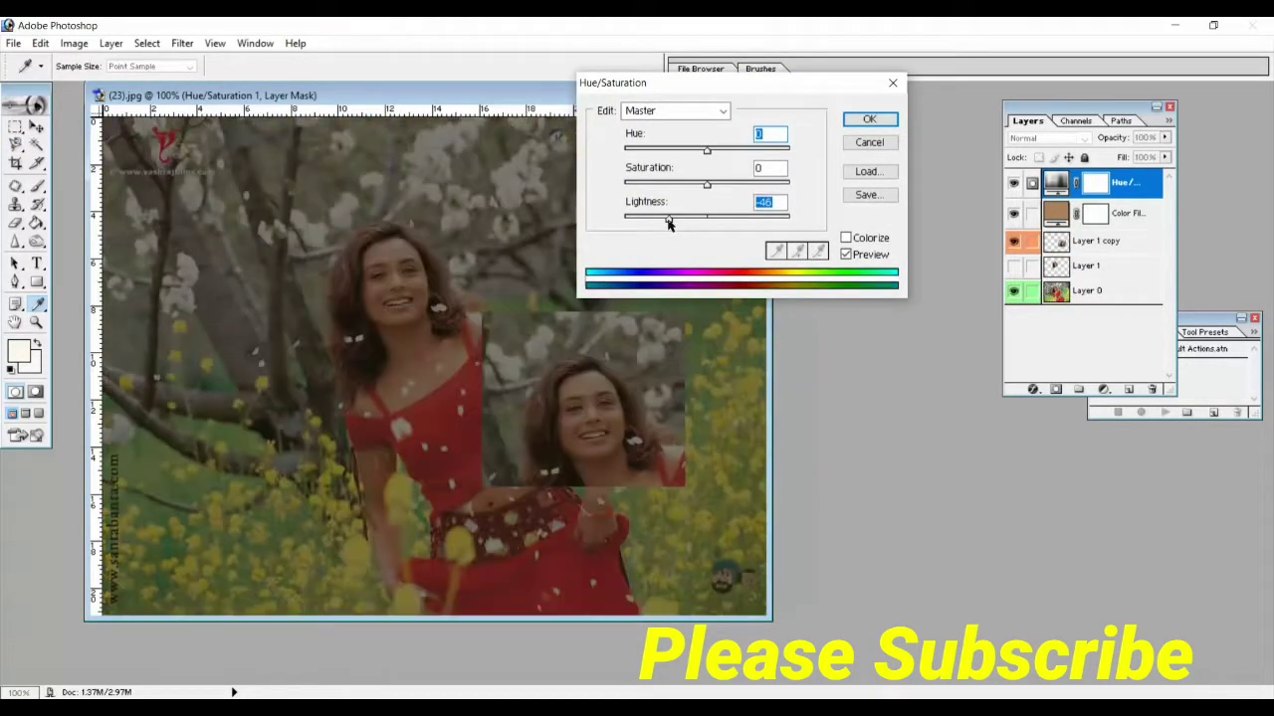
click(721, 221)
click(739, 220)
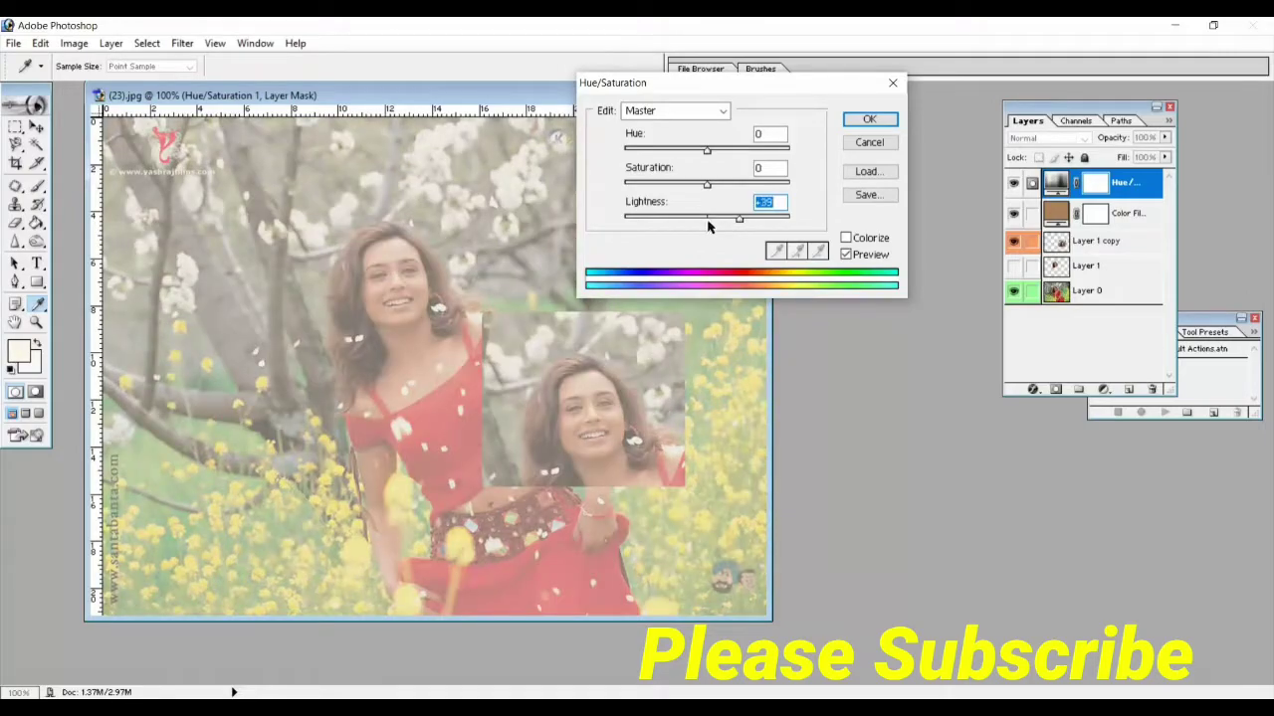
click(693, 218)
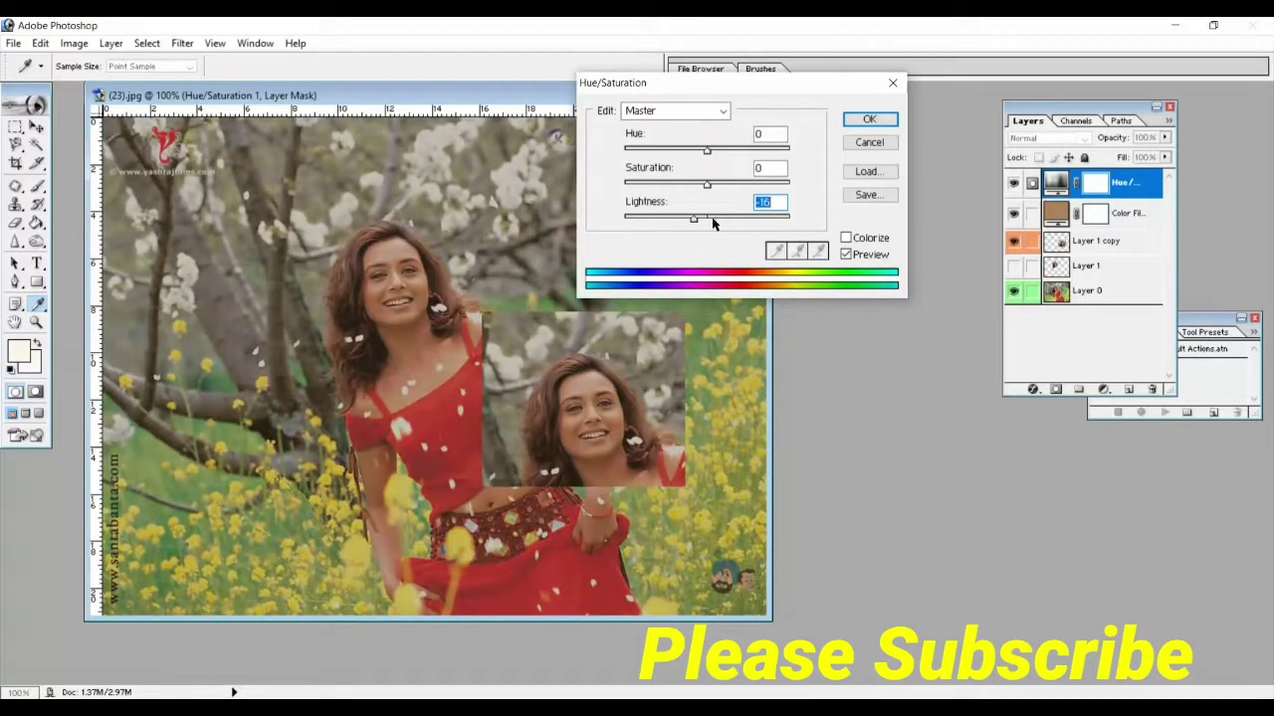
click(722, 219)
click(739, 219)
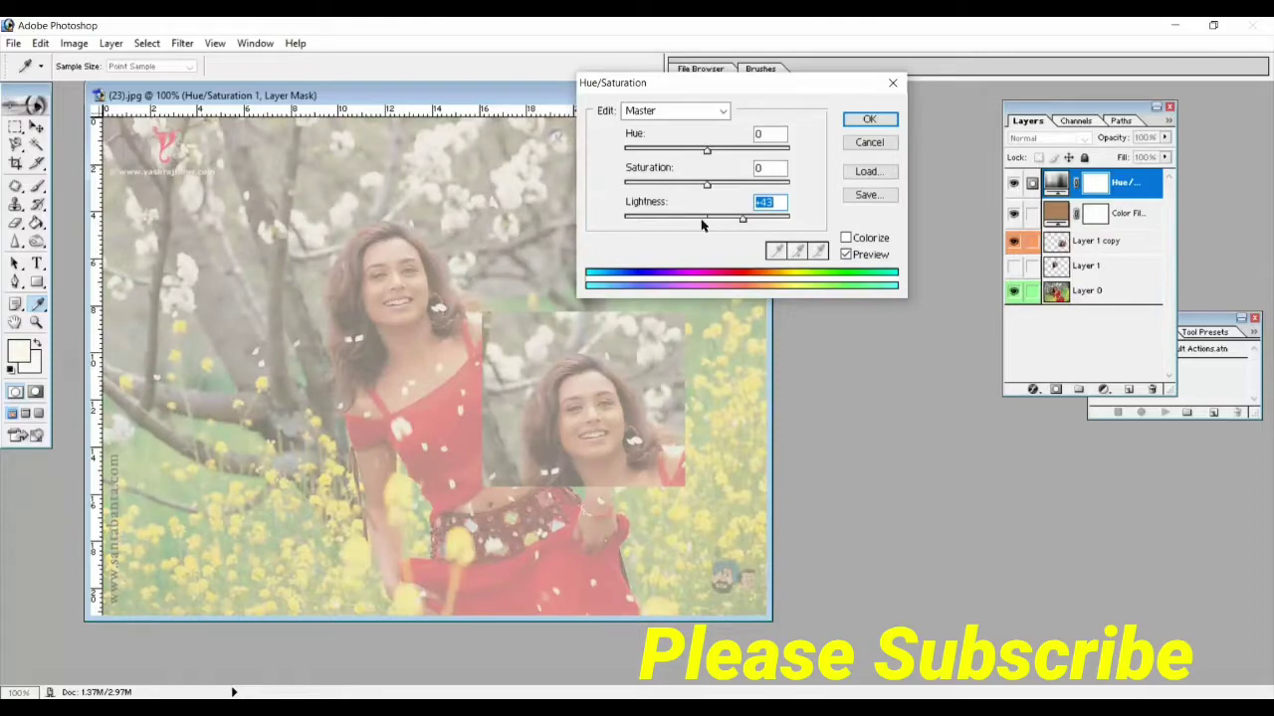
click(695, 220)
click(676, 221)
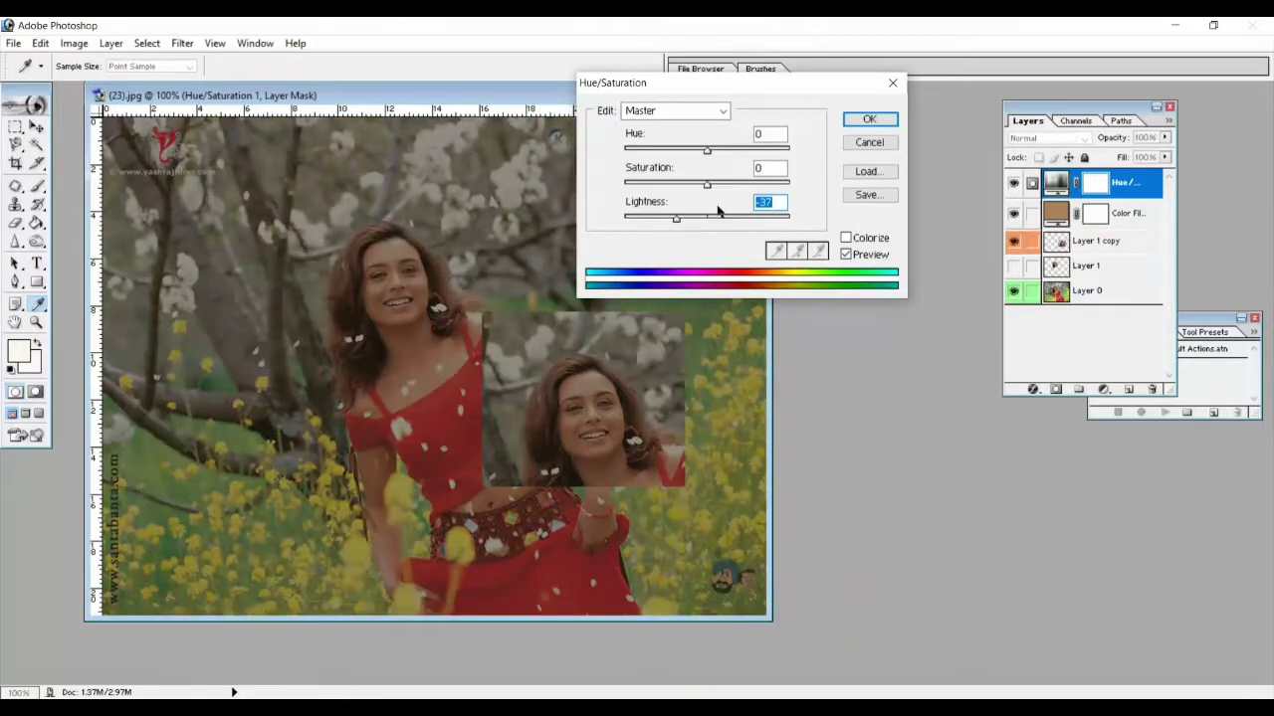
click(720, 218)
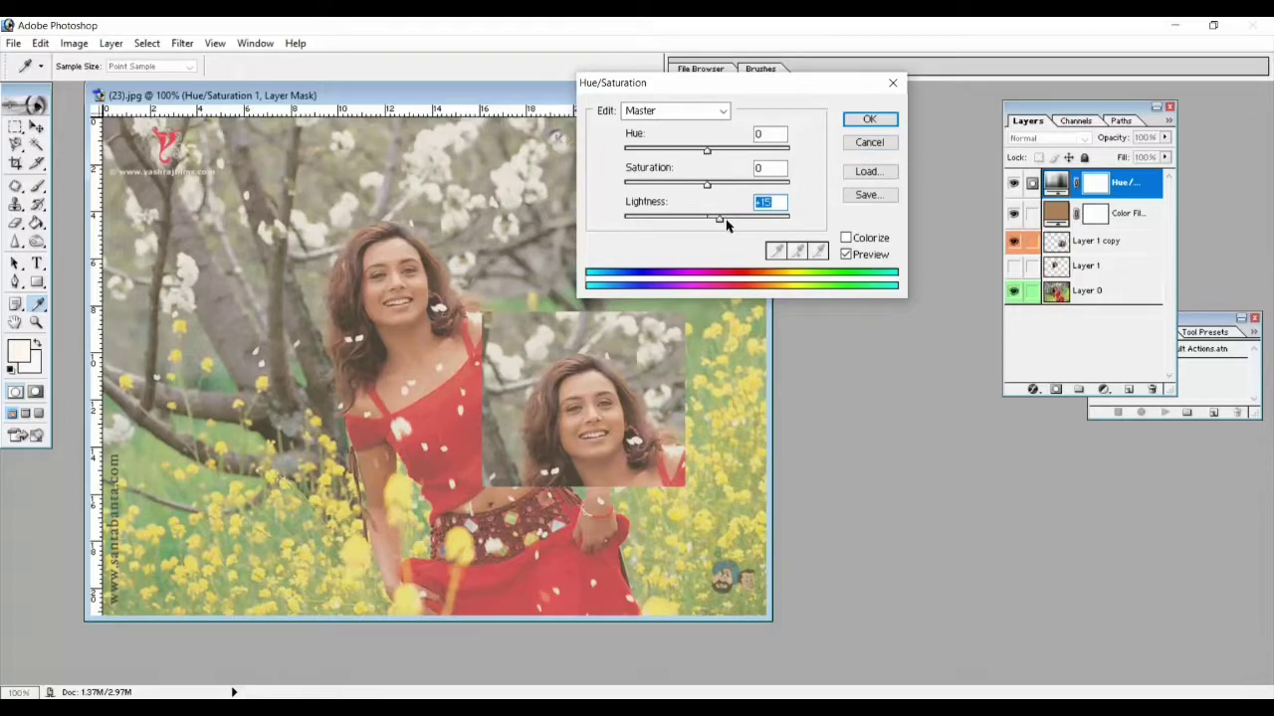
drag(729, 220, 725, 220)
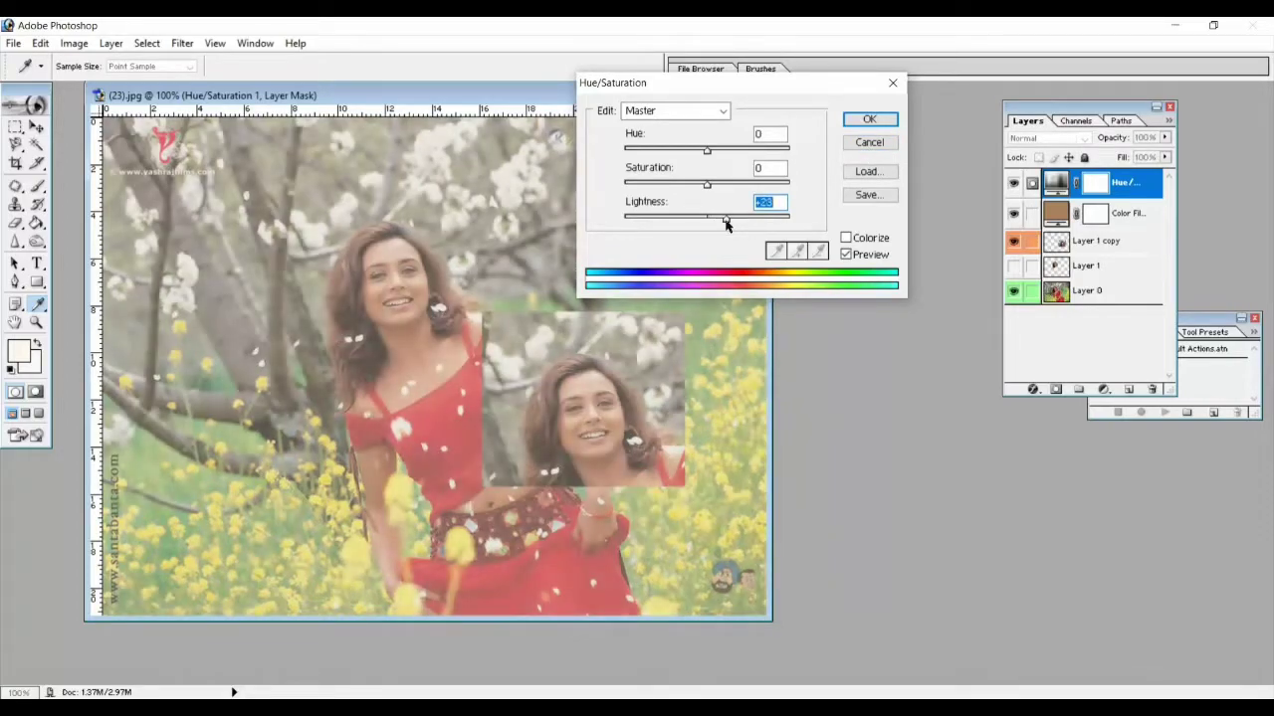
Discard the adjustment layer, then trial Lightness +29 and Saturation +65 on the inset portrait, cancelling both
click(869, 143)
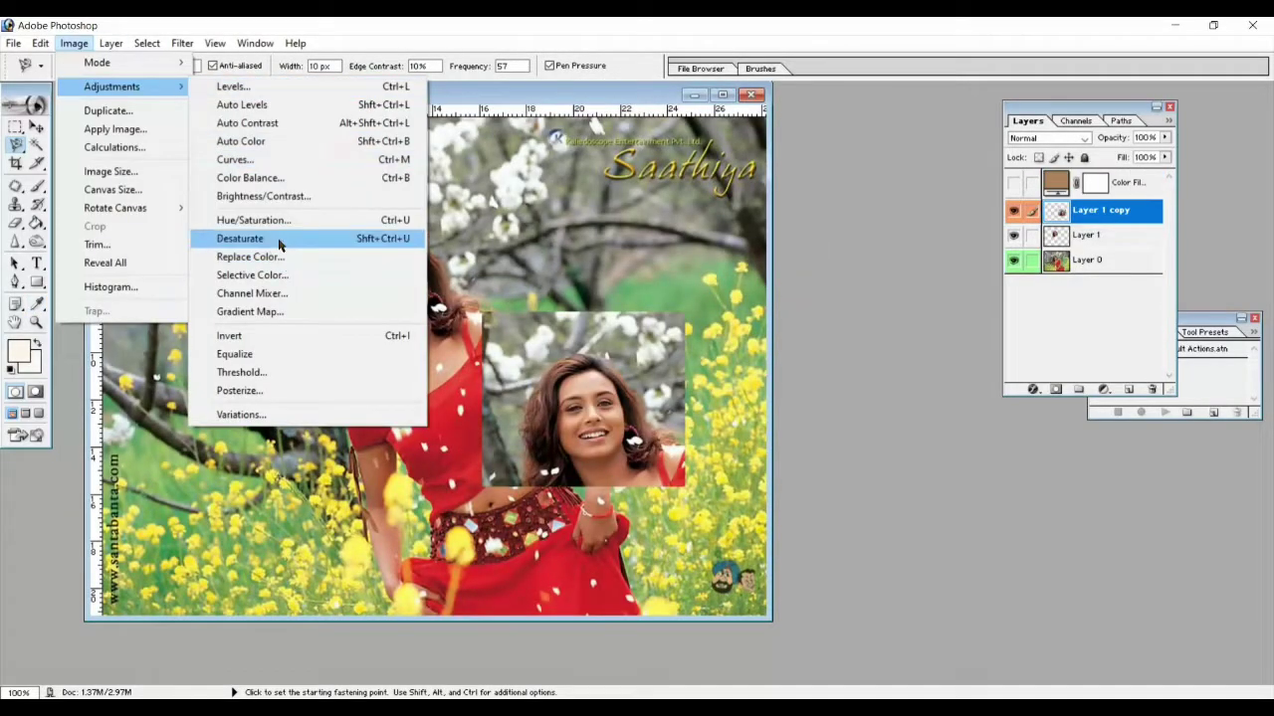
click(275, 227)
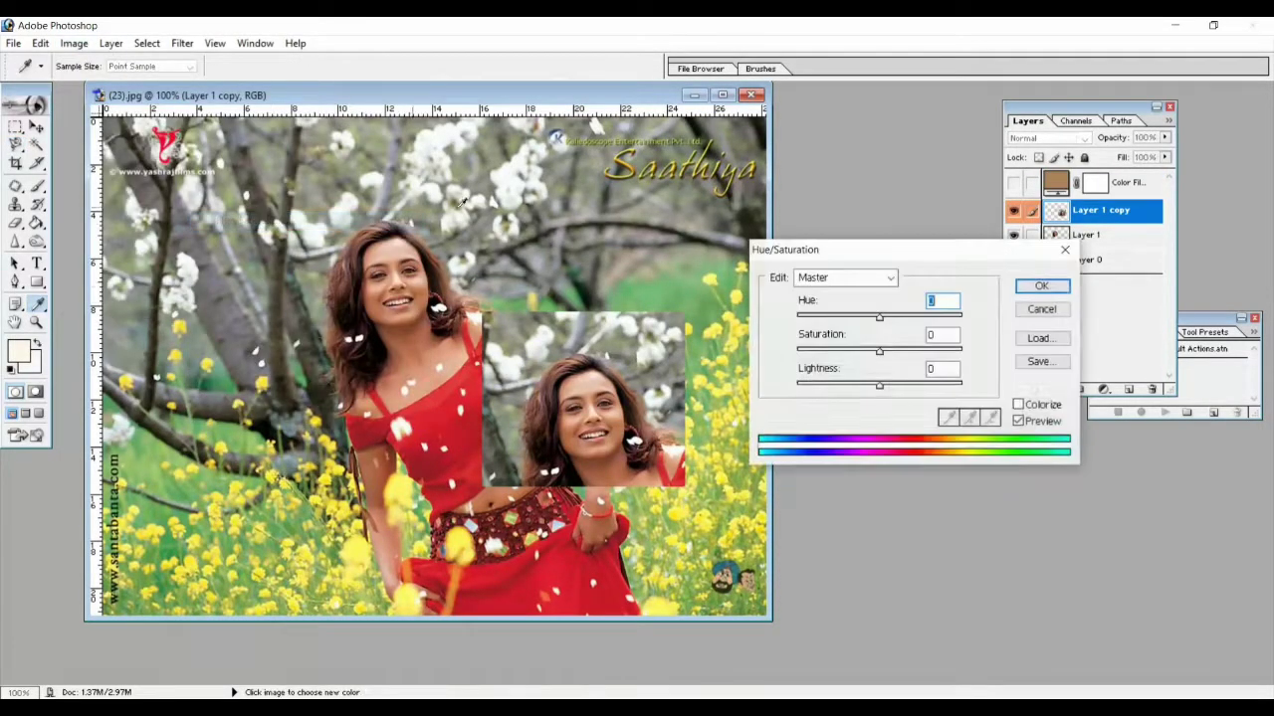
click(893, 386)
mouse_move(906, 388)
mouse_down()
mouse_move(936, 386)
mouse_move(846, 348)
mouse_move(903, 350)
mouse_up()
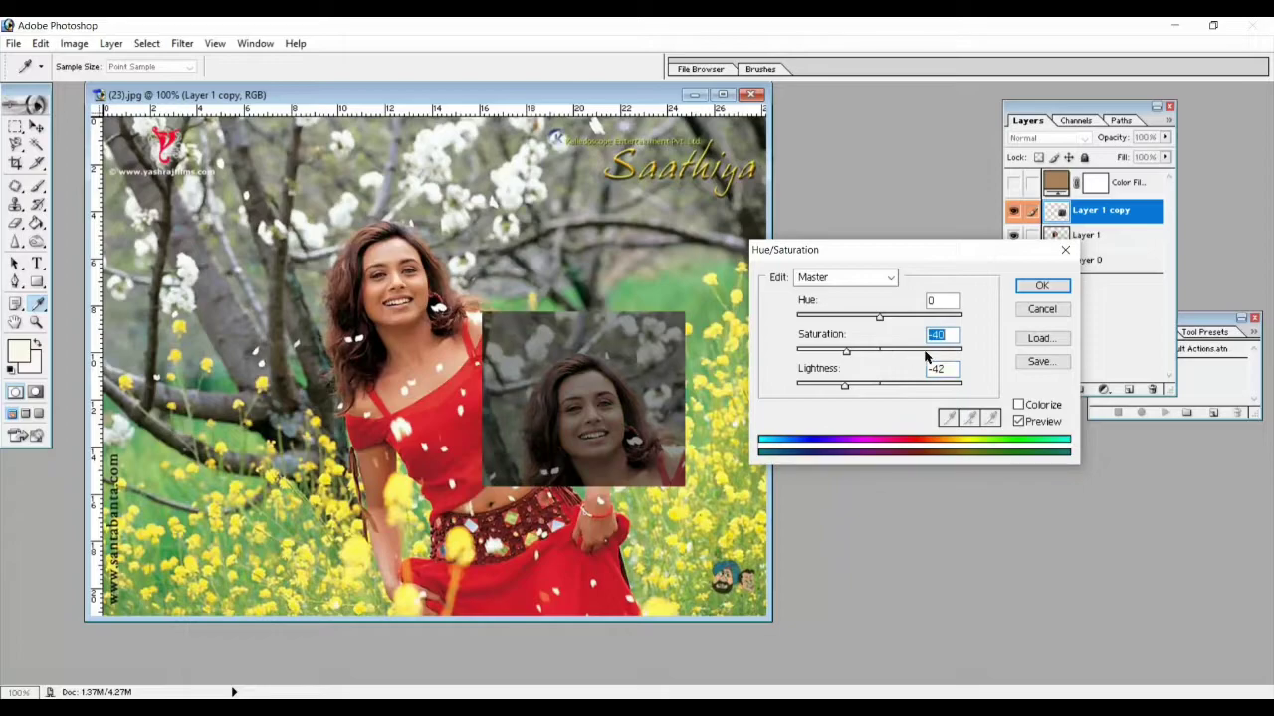
click(903, 386)
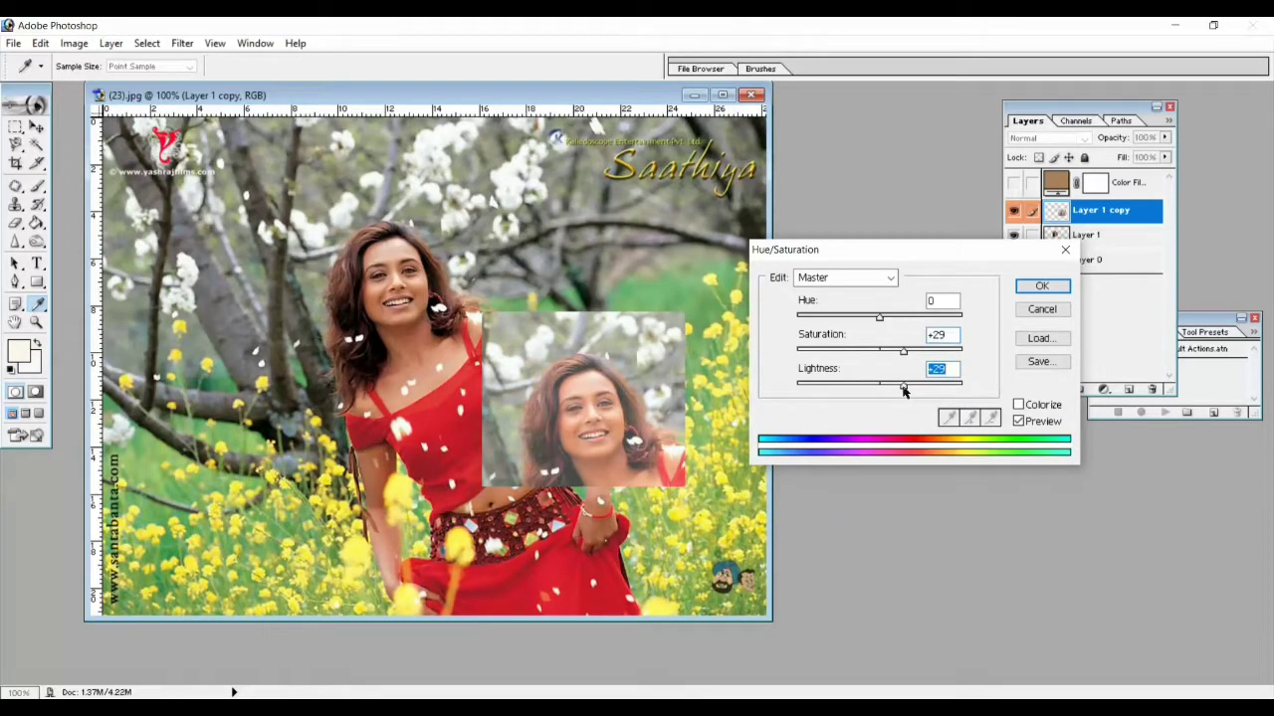
click(920, 350)
drag(920, 350, 932, 350)
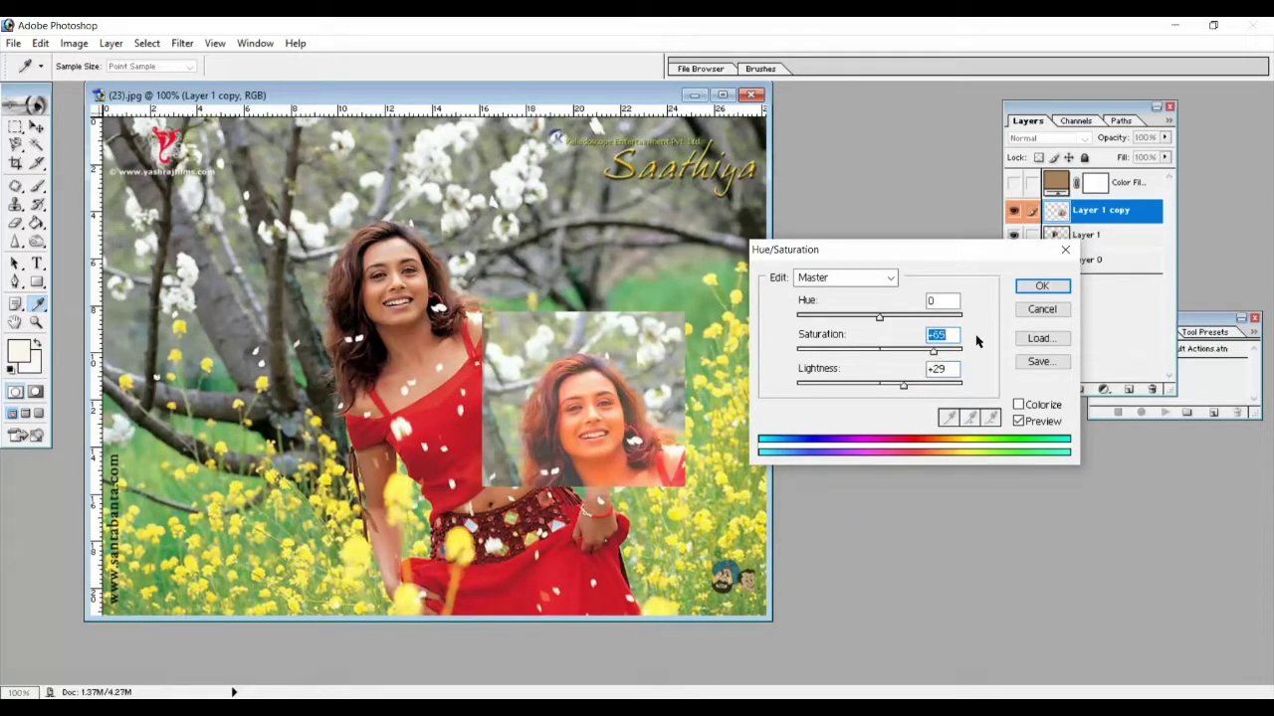
click(1042, 309)
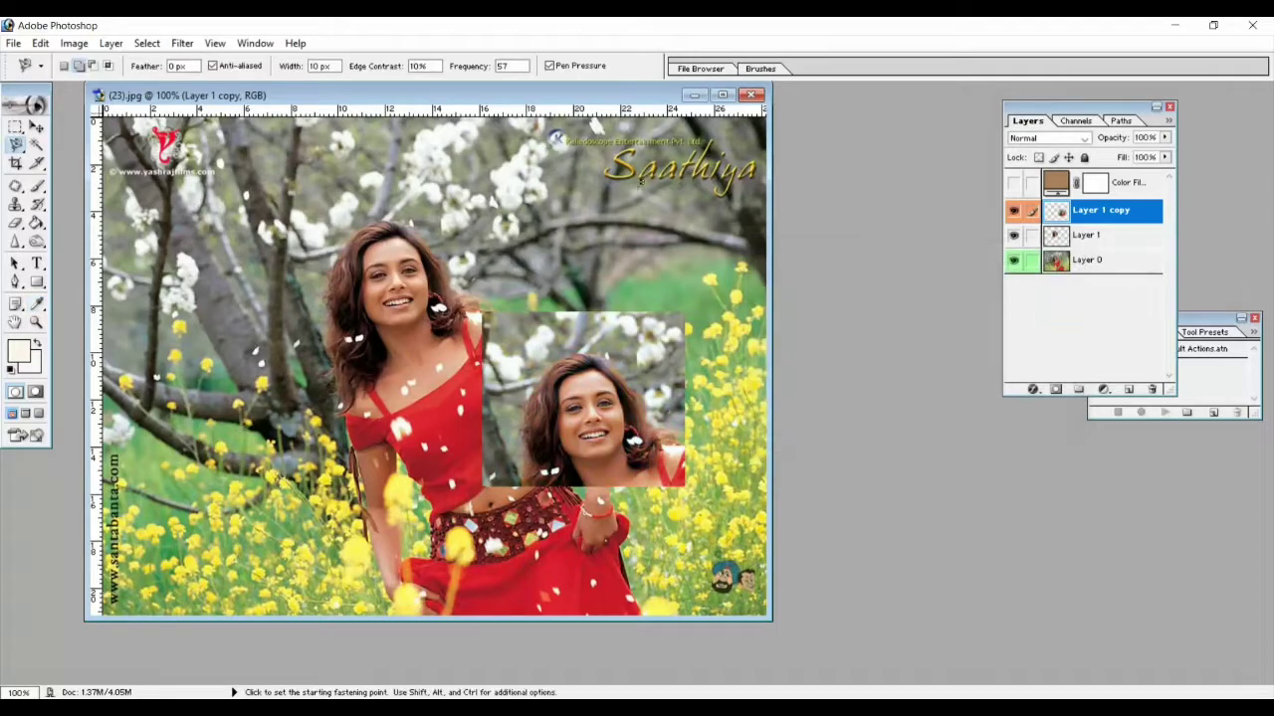
Trial a Hue/Saturation layer at Lightness +41, discard it, then bring up the Image menu's adjustments
click(111, 44)
mouse_move(172, 184)
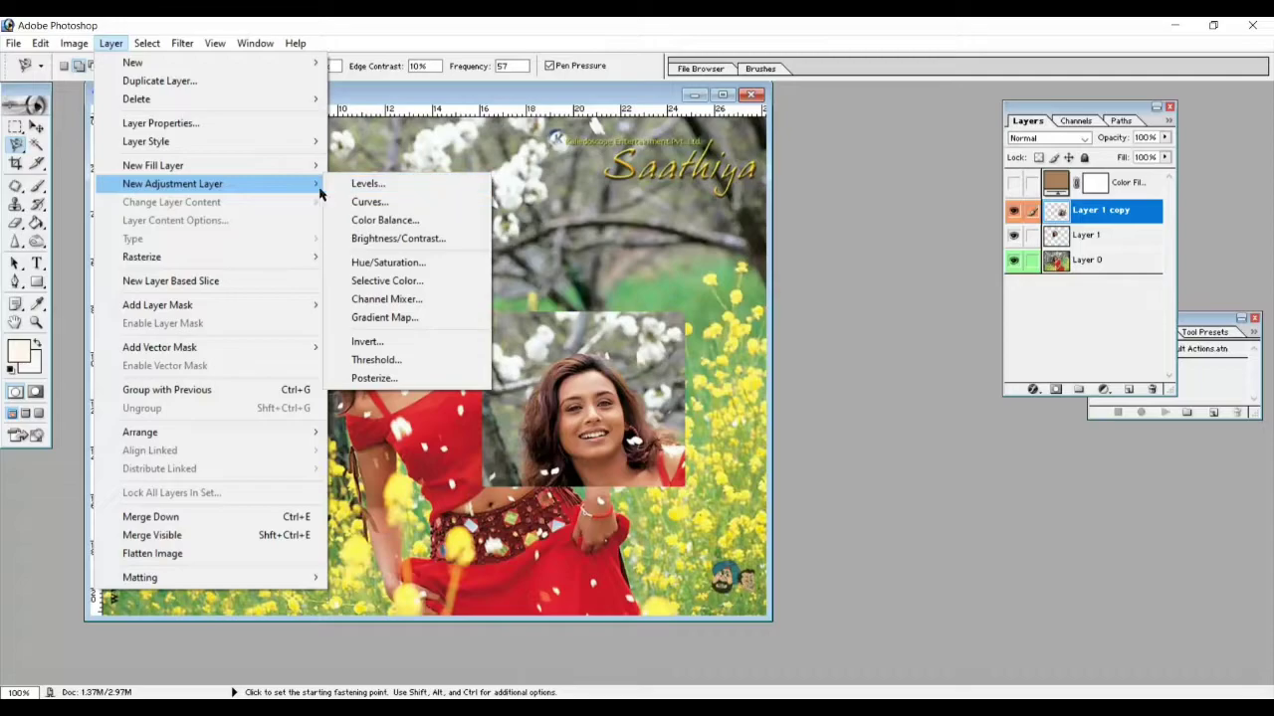
click(384, 263)
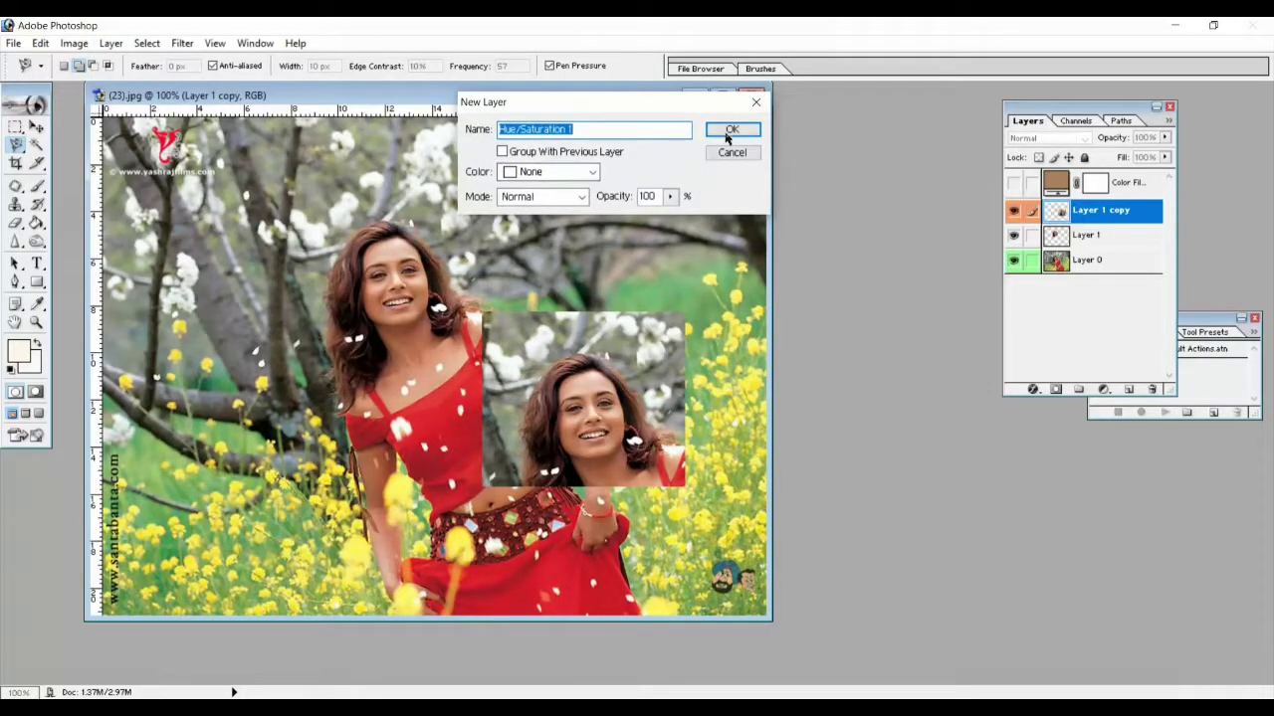
click(726, 135)
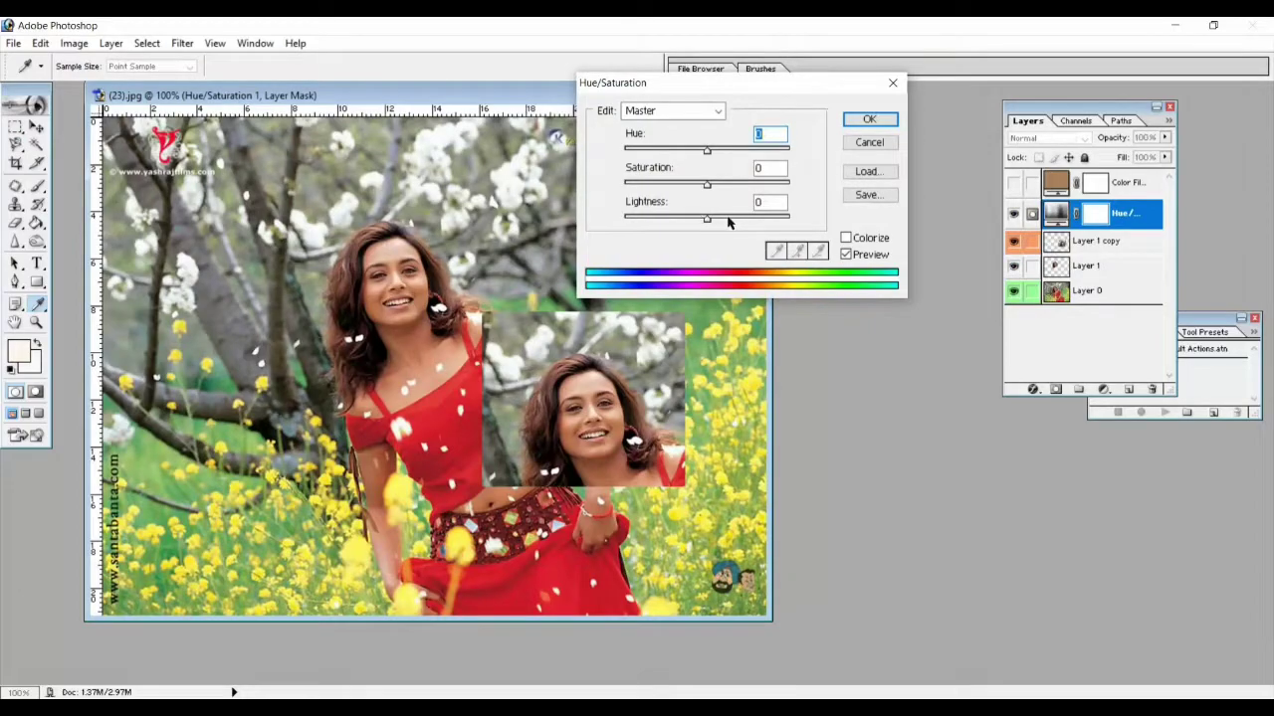
drag(728, 223, 740, 223)
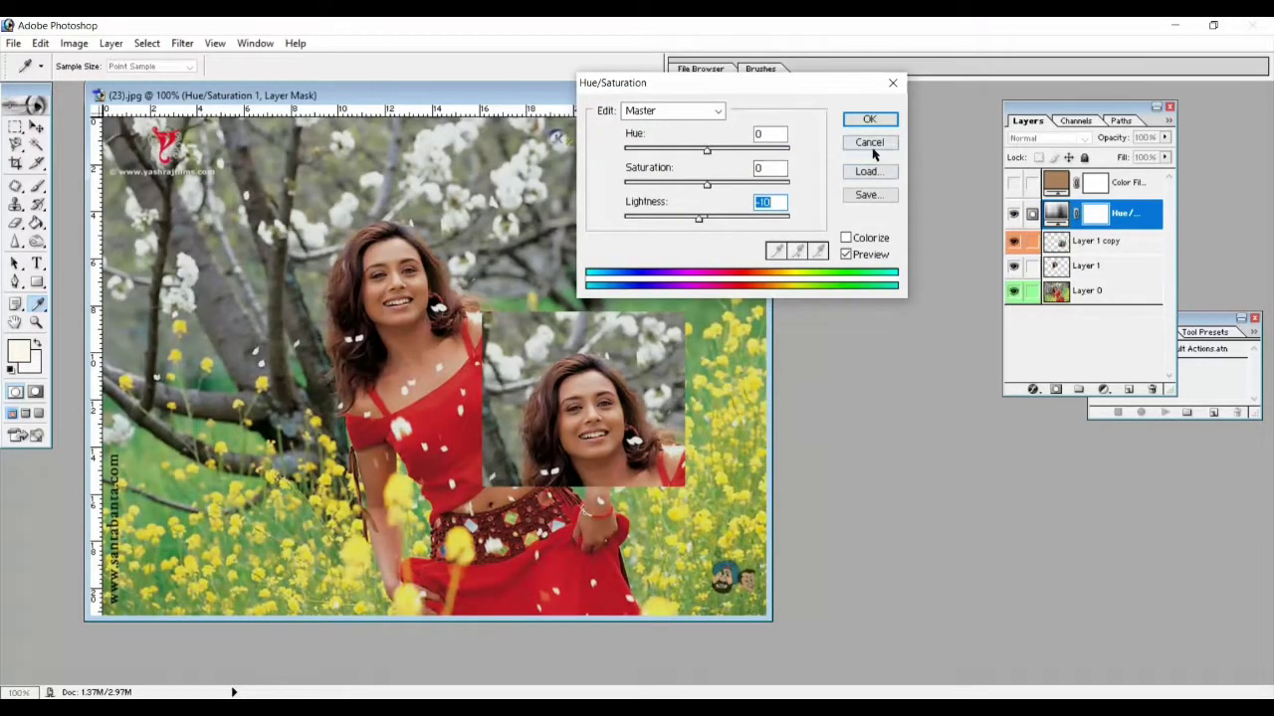
click(870, 143)
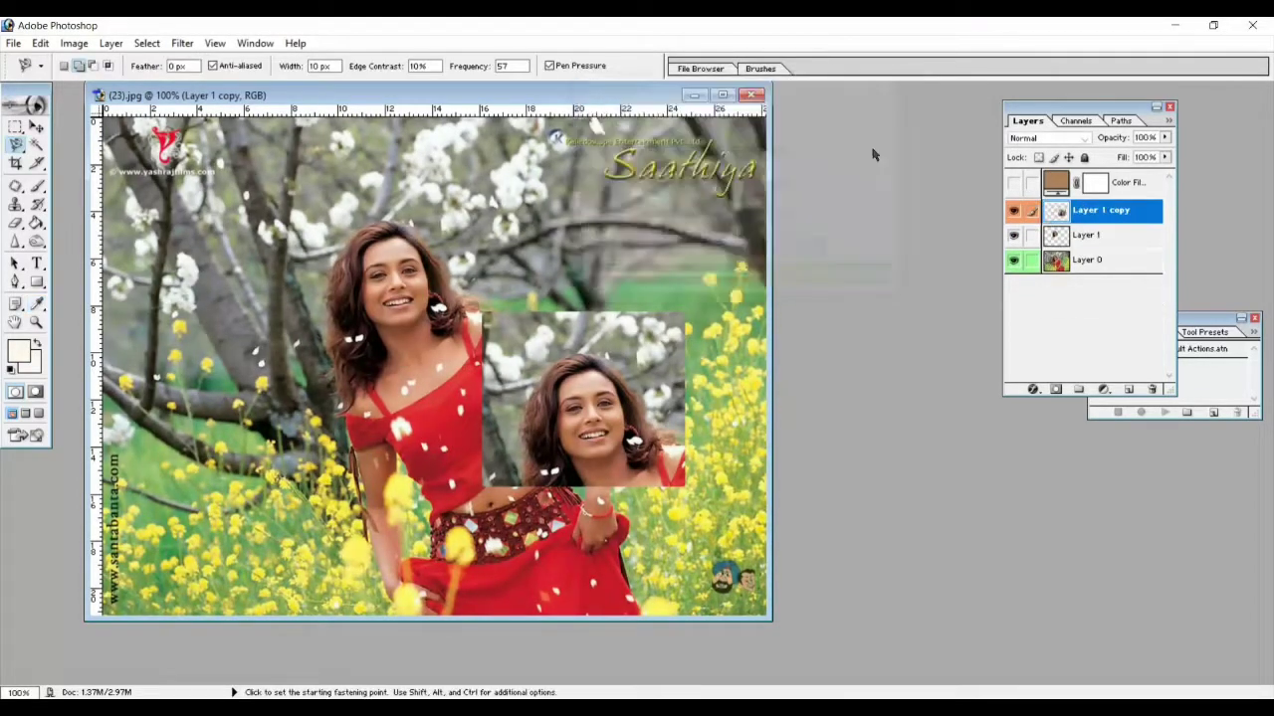
click(74, 43)
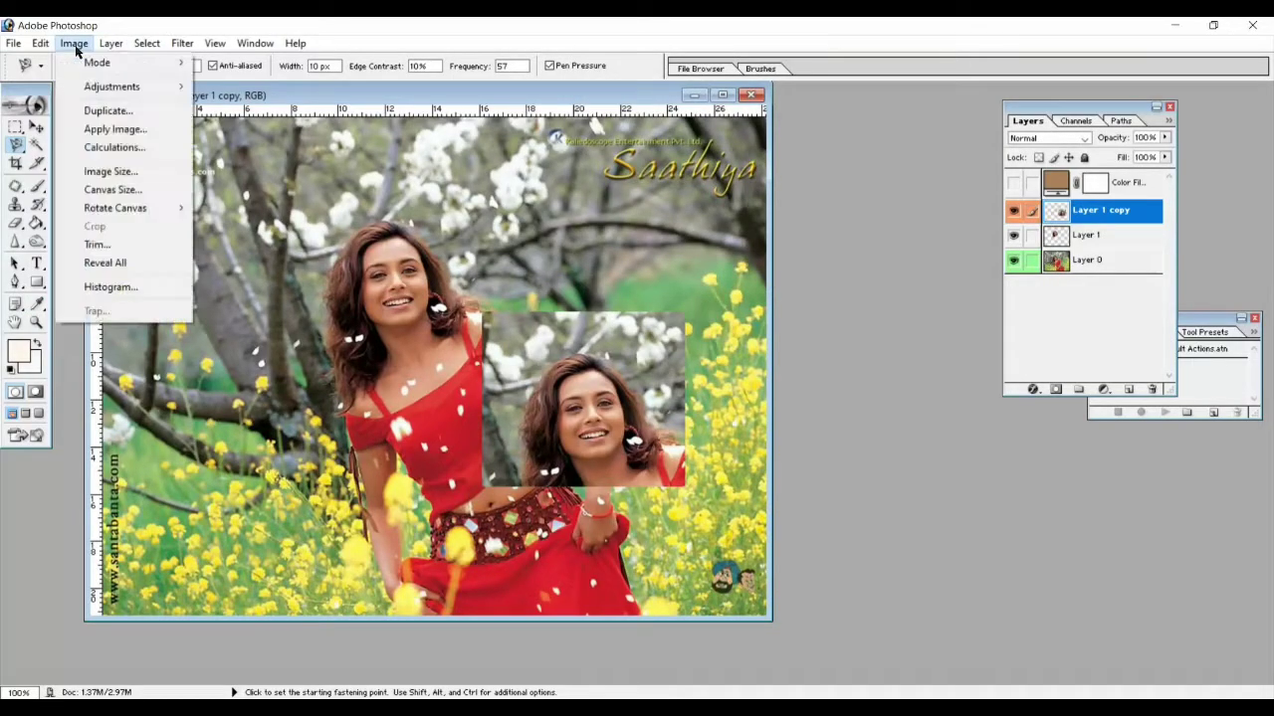